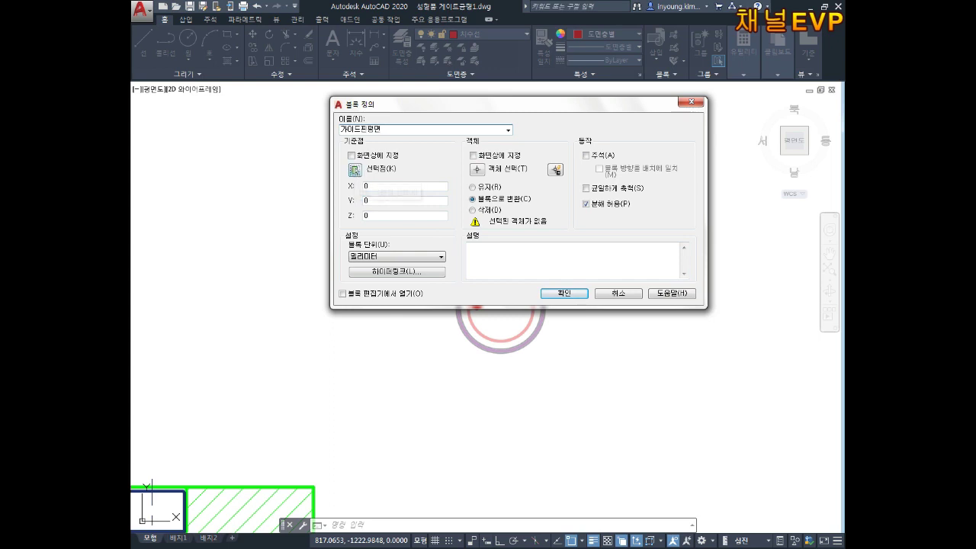
Define the 가이드핀평면 block from the pin circles, red dot and label, based at the circle centre.
left_click(354, 171)
left_click(501, 304)
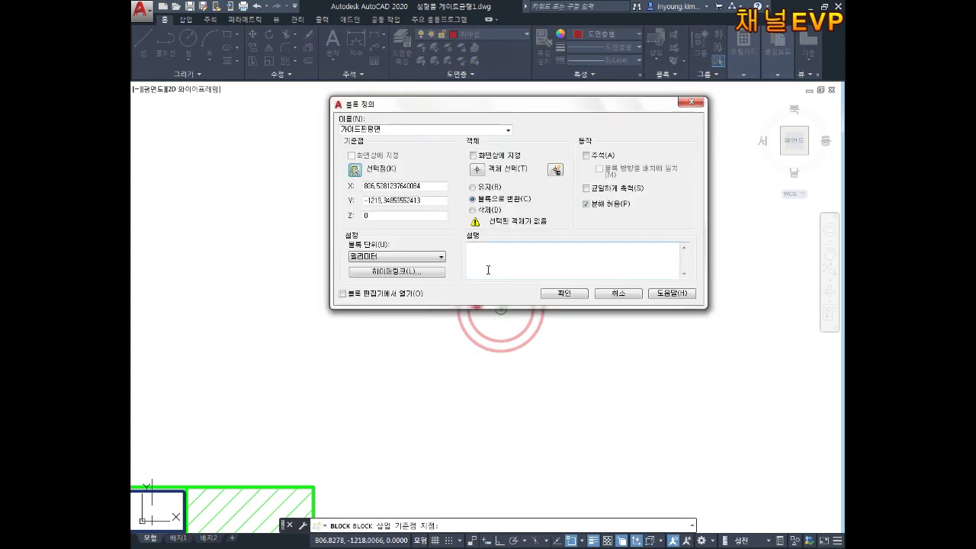
left_click(476, 171)
left_click_drag(608, 195, 342, 390)
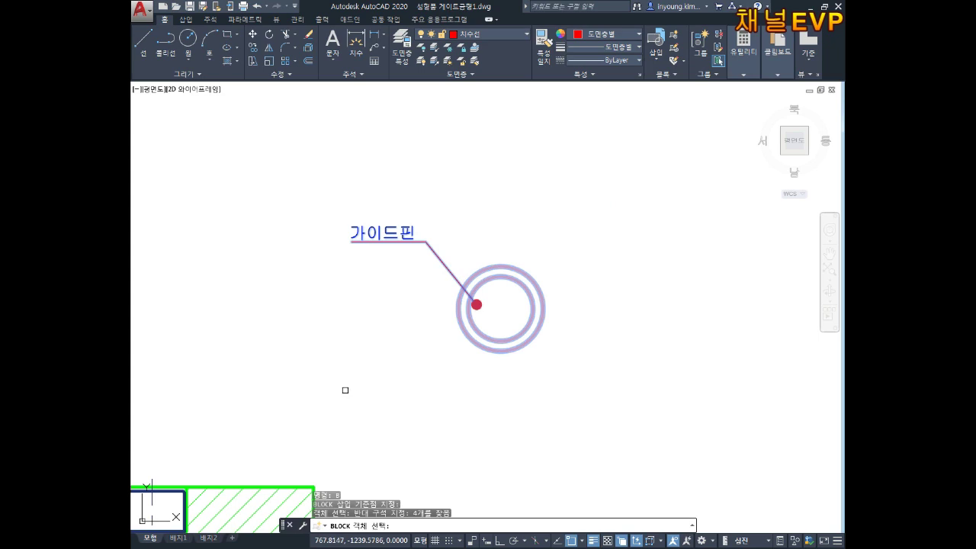
key("Return")
left_click(568, 293)
key("Escape")
key("Escape")
type("b")
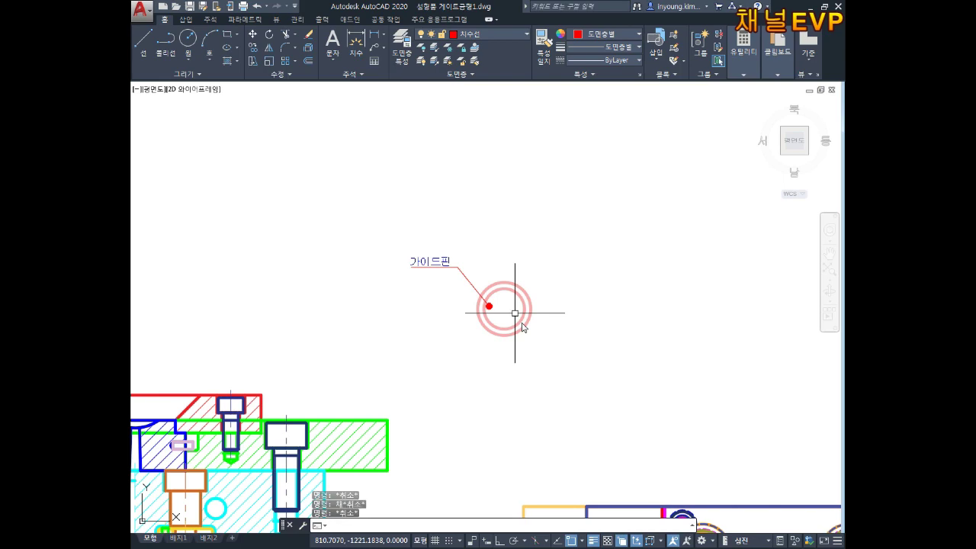
Copy the labelled guide pin, using its circle centre as the base point.
left_click(556, 253)
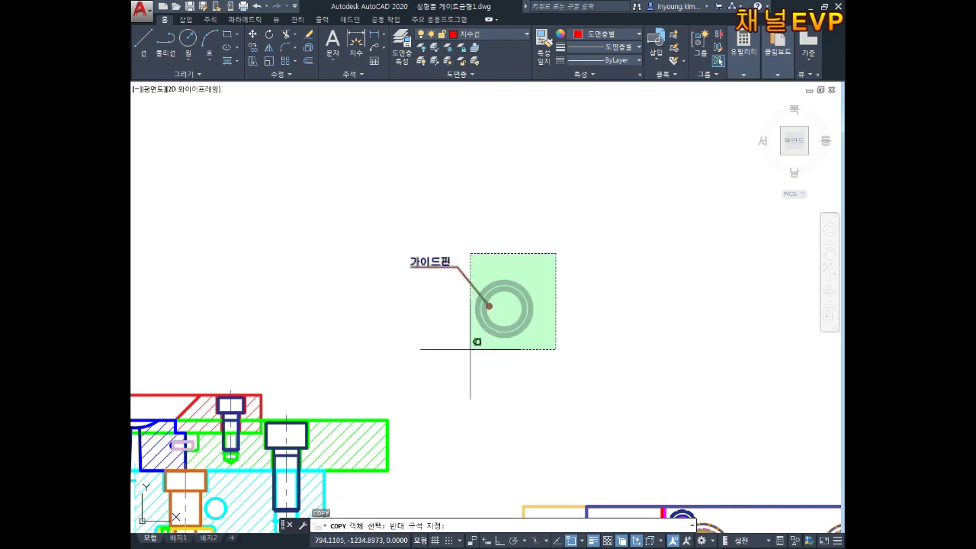
left_click(470, 343)
key("Return")
left_click(504, 308)
Place copies on the first two guide-pin holes of the mold plate.
scroll(549, 305, "down", 3)
scroll(571, 335, "up", 3)
scroll(564, 336, "up", 3)
middle_click_drag(561, 335, 557, 376)
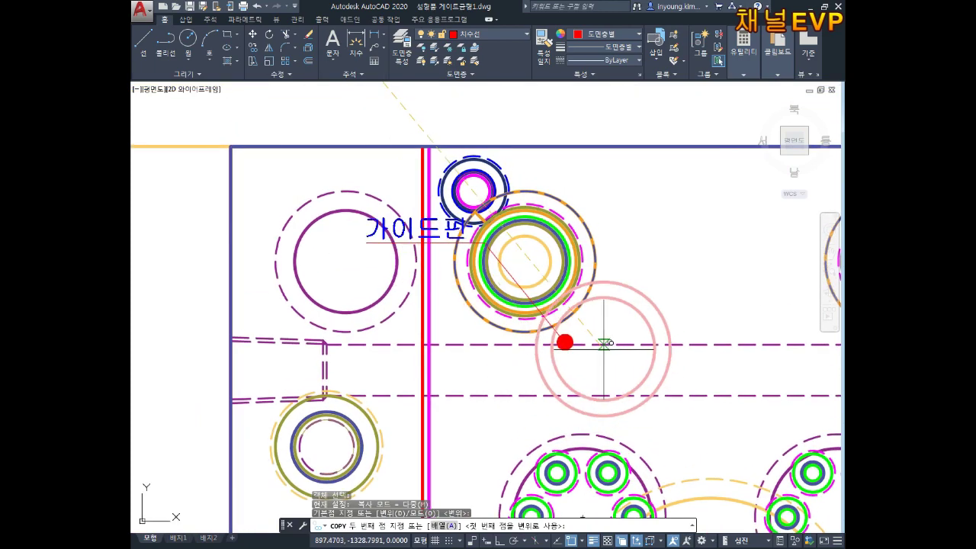
scroll(600, 342, "down", 2)
mouse_move(616, 342)
middle_mouse_down()
mouse_move(610, 352)
mouse_move(562, 318)
mouse_move(620, 261)
middle_mouse_up()
scroll(620, 261, "down", 4)
scroll(593, 258, "up", 6)
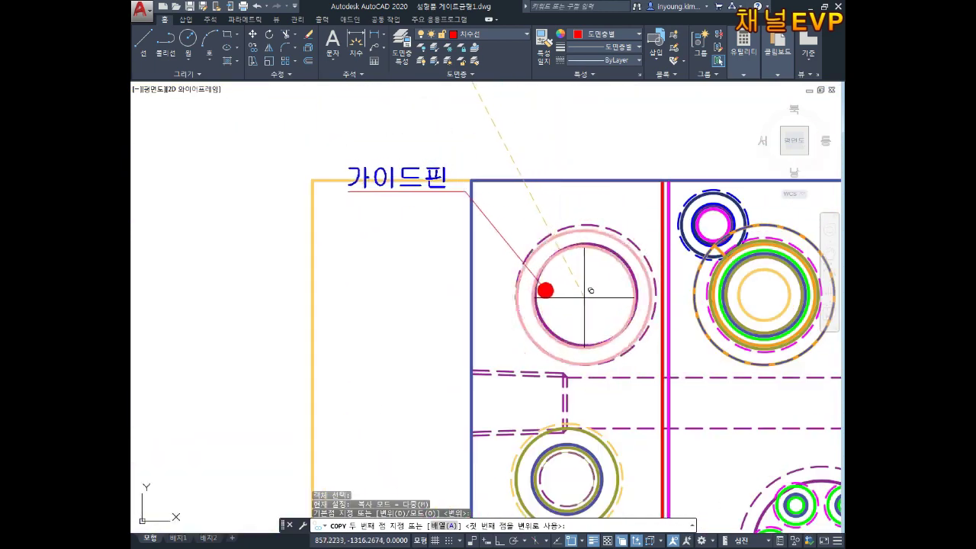
left_click(586, 294)
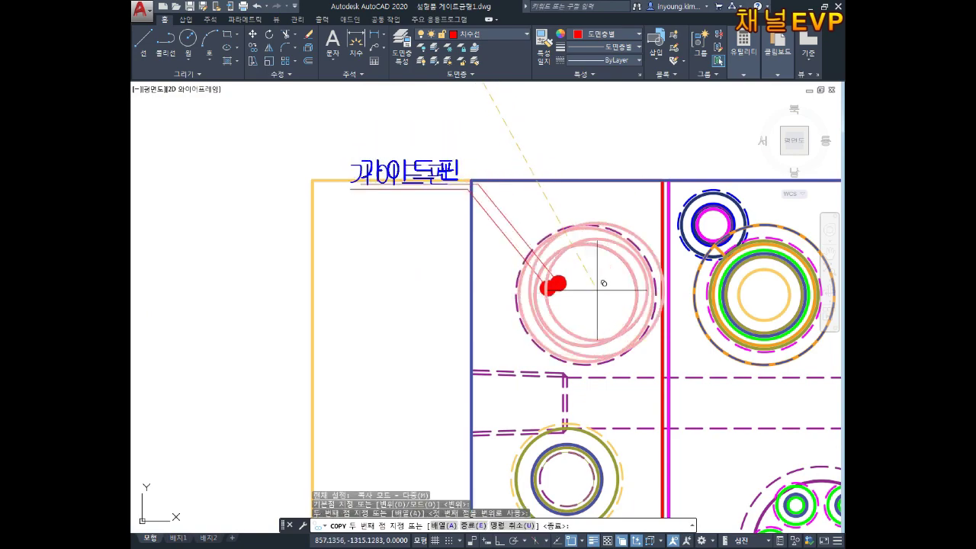
scroll(586, 294, "down", 6)
scroll(538, 277, "up", 2)
scroll(538, 277, "up", 3)
scroll(533, 282, "up", 2)
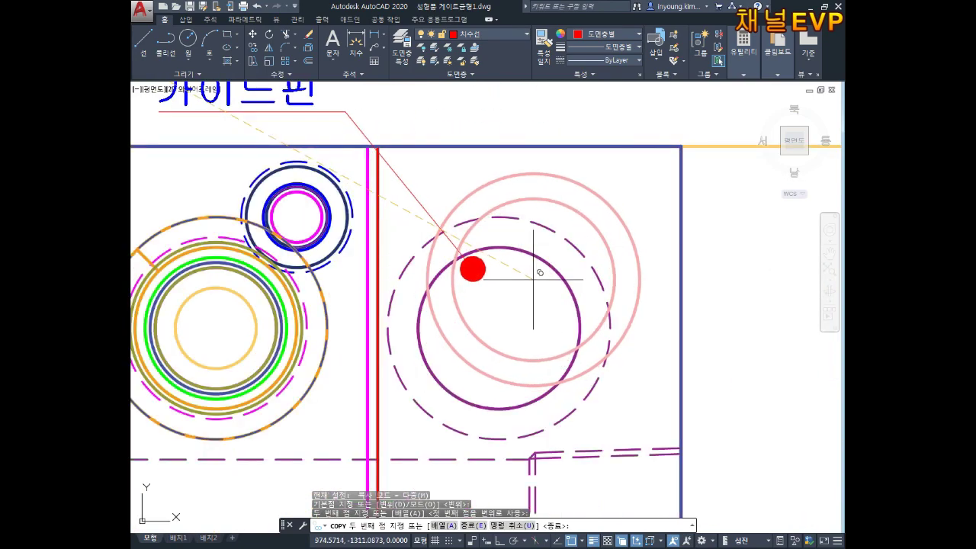
left_click(499, 326)
Place copies on the remaining two guide-pin holes and end the copy.
scroll(556, 206, "down", 5)
scroll(561, 218, "up", 1)
scroll(566, 358, "up", 4)
middle_click_drag(560, 365, 571, 293)
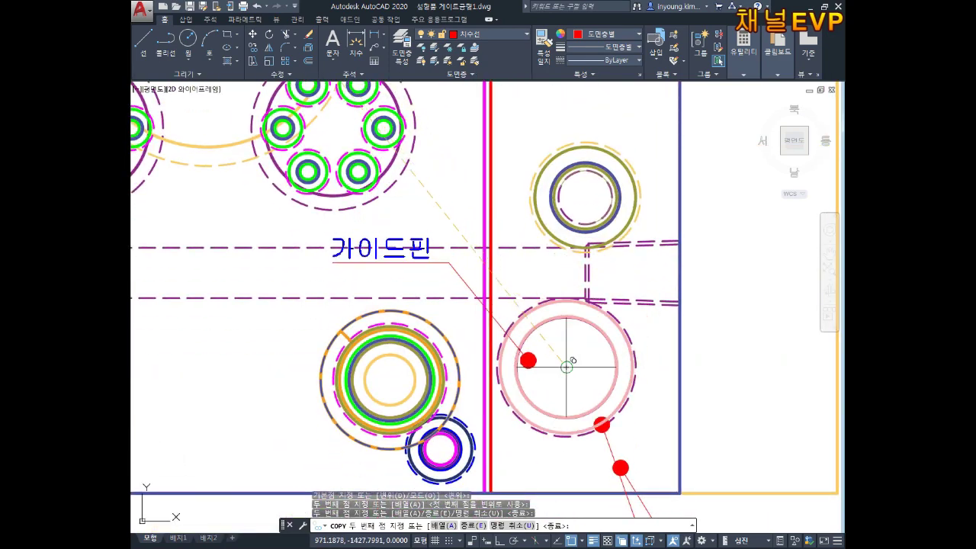
left_click(567, 367)
scroll(566, 367, "down", 4)
scroll(413, 335, "up", 1)
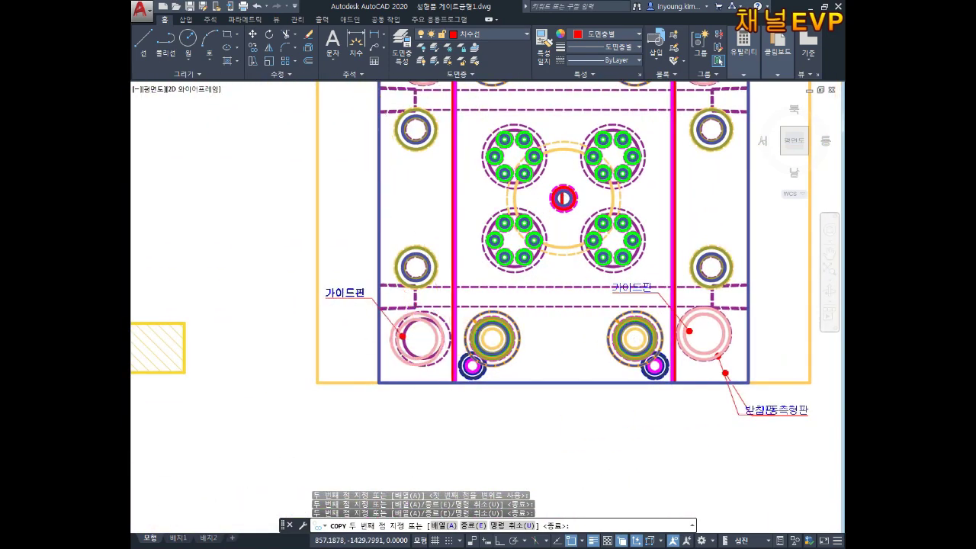
scroll(427, 339, "up", 4)
left_click(432, 341)
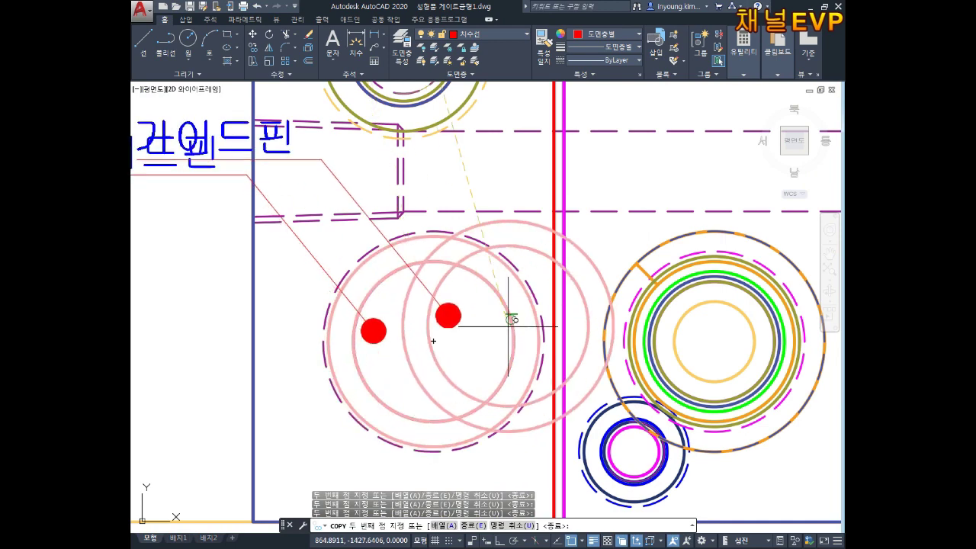
key("Escape")
scroll(562, 329, "down", 5)
scroll(562, 329, "down", 2)
key("Escape")
key("Escape")
scroll(528, 332, "up", 3)
scroll(528, 332, "up", 1)
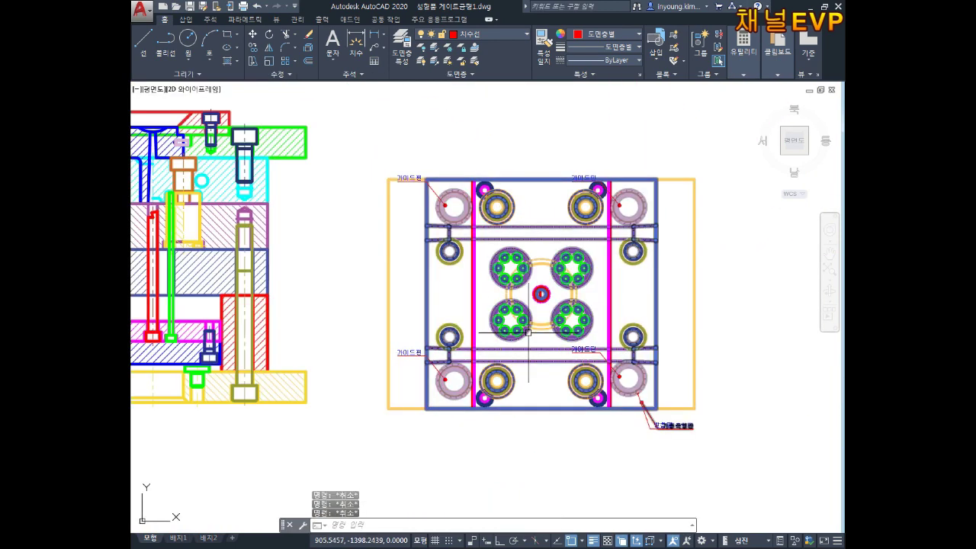
Try a COPY on a guide pin, then cancel it.
key("BackSpace")
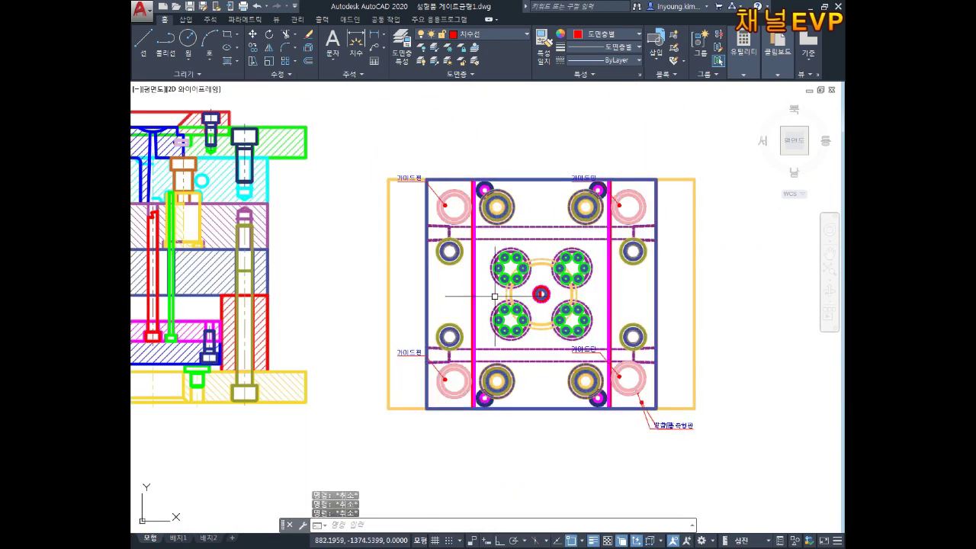
scroll(612, 351, "up", 2)
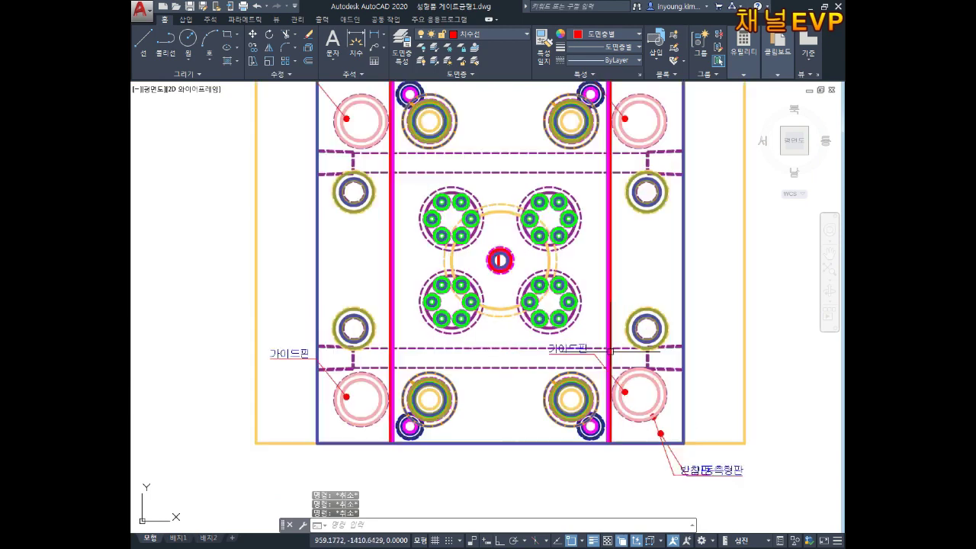
type("do")
key("Return")
left_click(629, 385)
key("Escape")
Start MOVE and select the lower-right and top-right guide-pin blocks via selection cycling.
type("m")
key("Return")
scroll(628, 384, "up", 2)
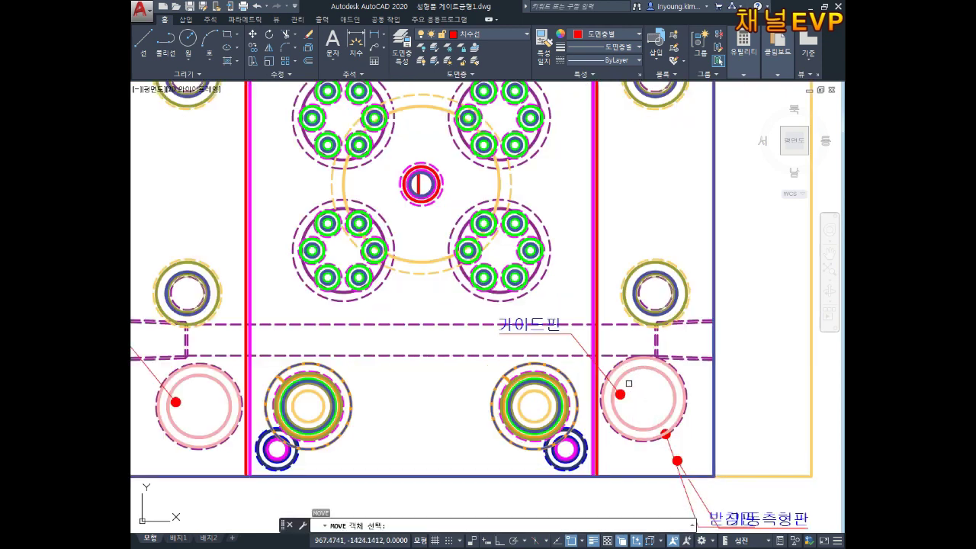
left_click(630, 372)
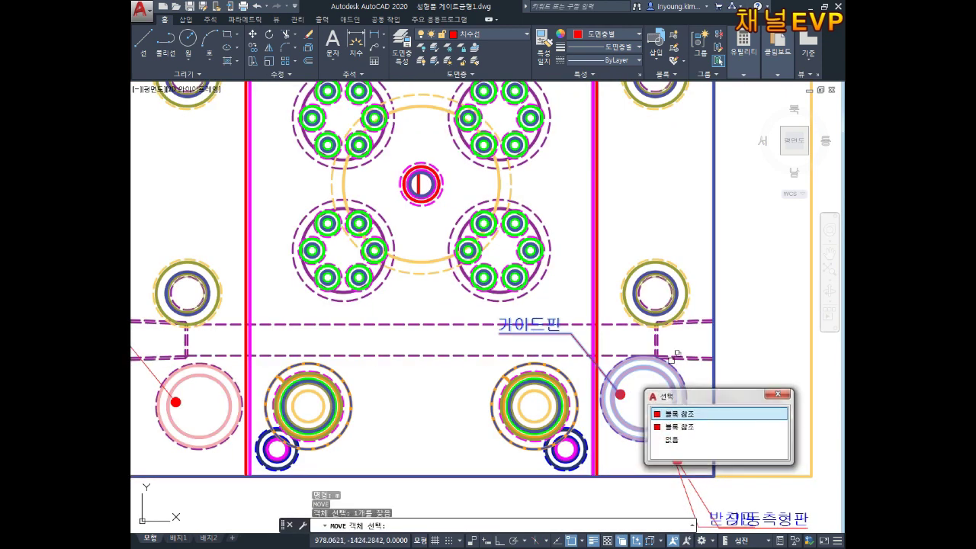
left_click(680, 408)
scroll(664, 278, "down", 2)
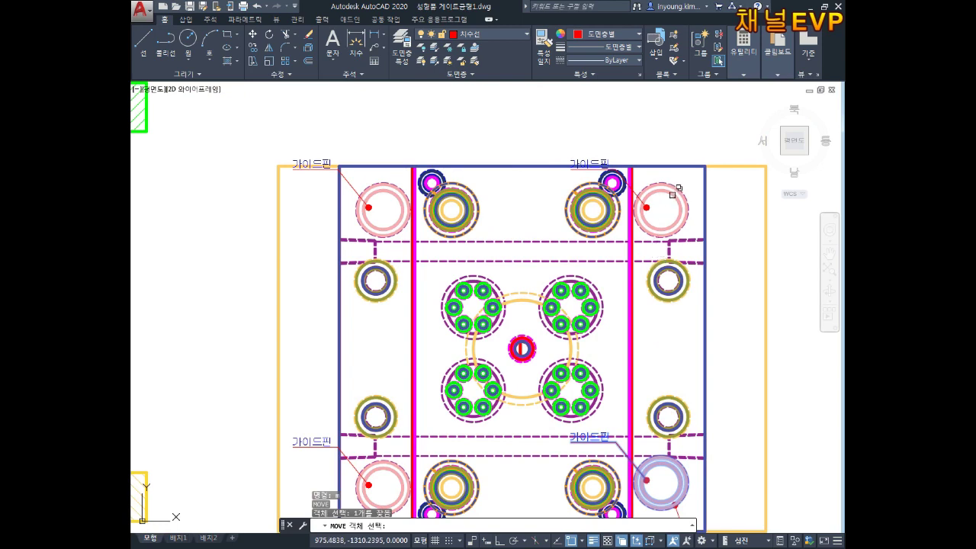
left_click(670, 195)
left_click(762, 235)
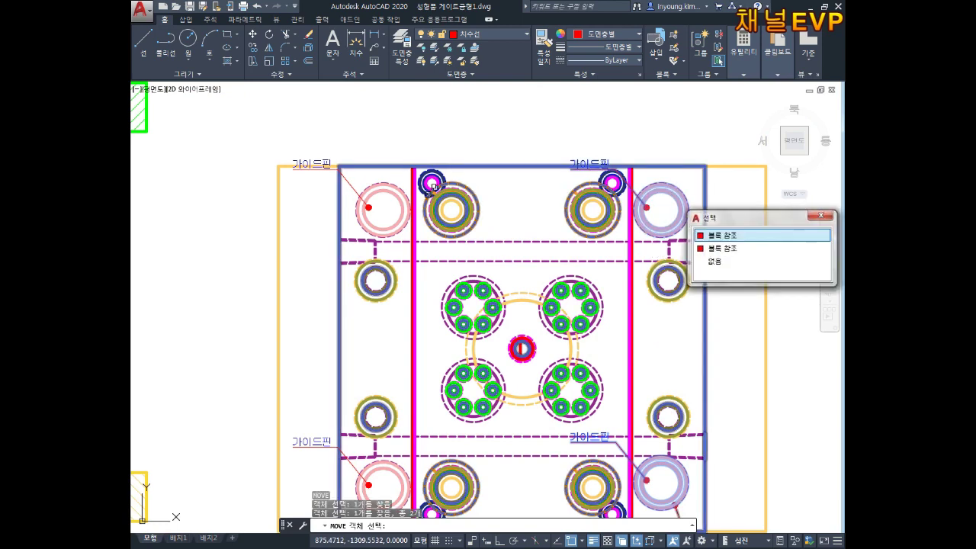
Add the top-left and lower-left guide-pin blocks and set the move base point.
left_click(387, 195)
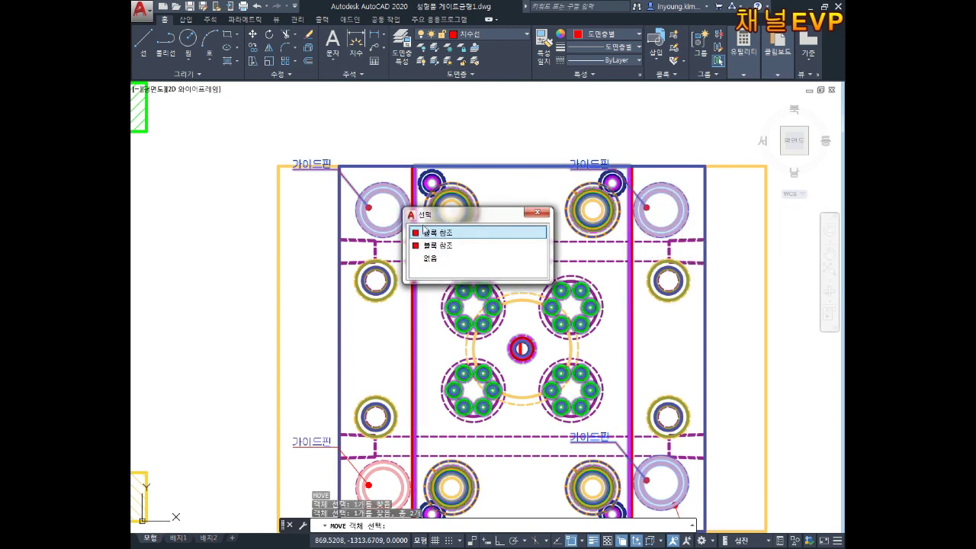
left_click(431, 234)
middle_click_drag(438, 375, 453, 272)
left_click(420, 364)
left_click(457, 409)
scroll(460, 392, "down", 4)
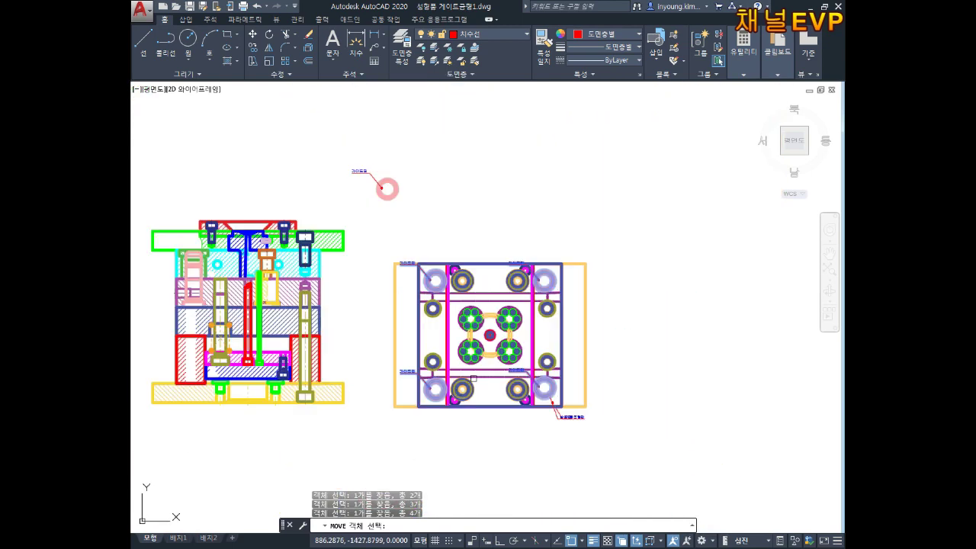
left_click(490, 335)
Drop the four guide pins to the right of the plate.
left_click(719, 344)
key("Escape")
key("Escape")
middle_click_drag(718, 344, 601, 344)
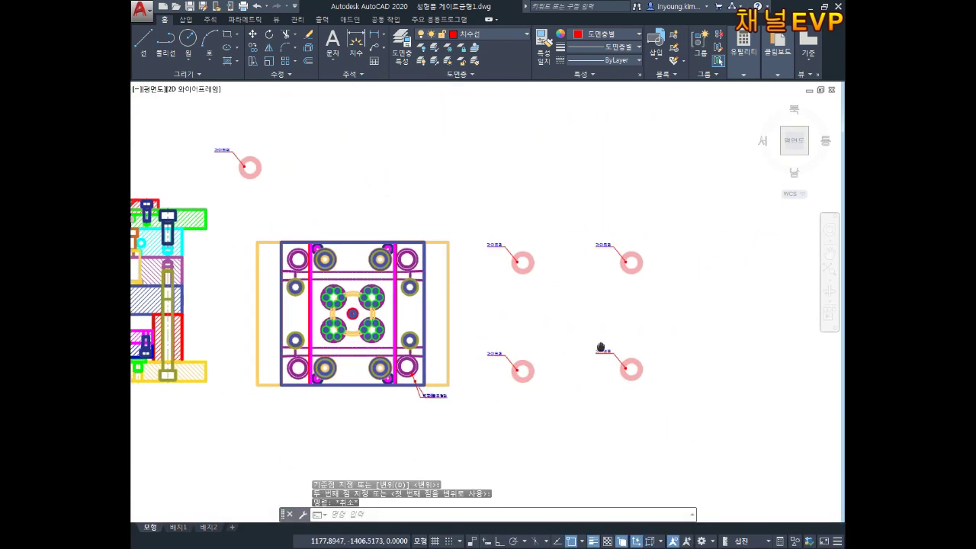
scroll(627, 336, "up", 4)
scroll(610, 392, "down", 4)
key("Escape")
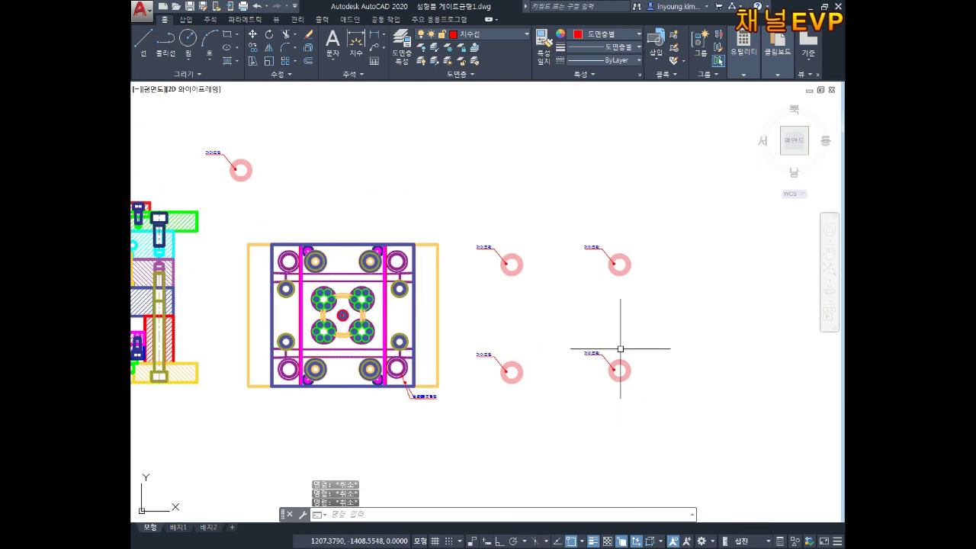
type("x")
Explode the four moved guide-pin blocks.
key("Return")
left_click(686, 229)
left_click(501, 409)
key("Escape")
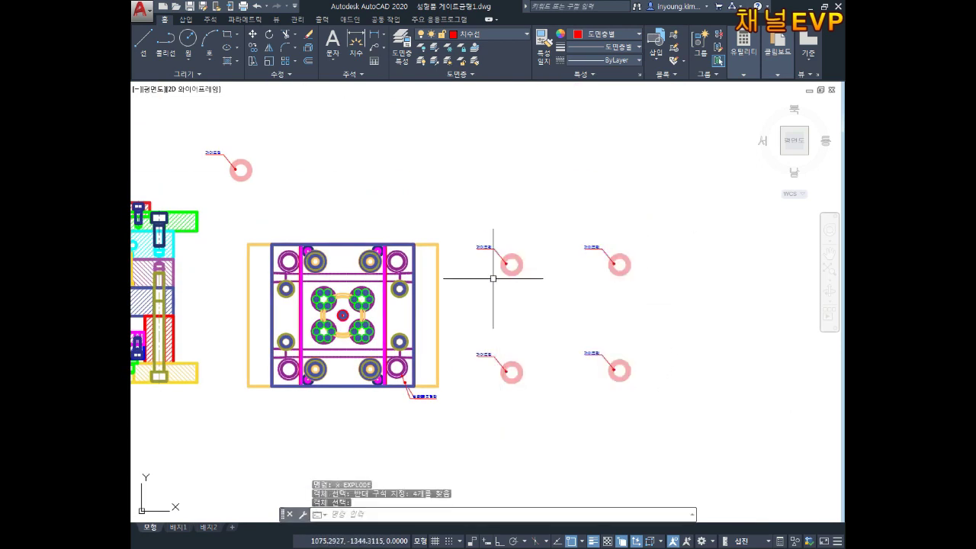
Delete the labels of the lower-left and lower-right pins.
left_click(490, 330)
left_click(480, 353)
key("Delete")
left_click(587, 342)
left_click(576, 366)
key("Delete")
Delete the upper-right pin's label and leader.
scroll(457, 367, "up", 3)
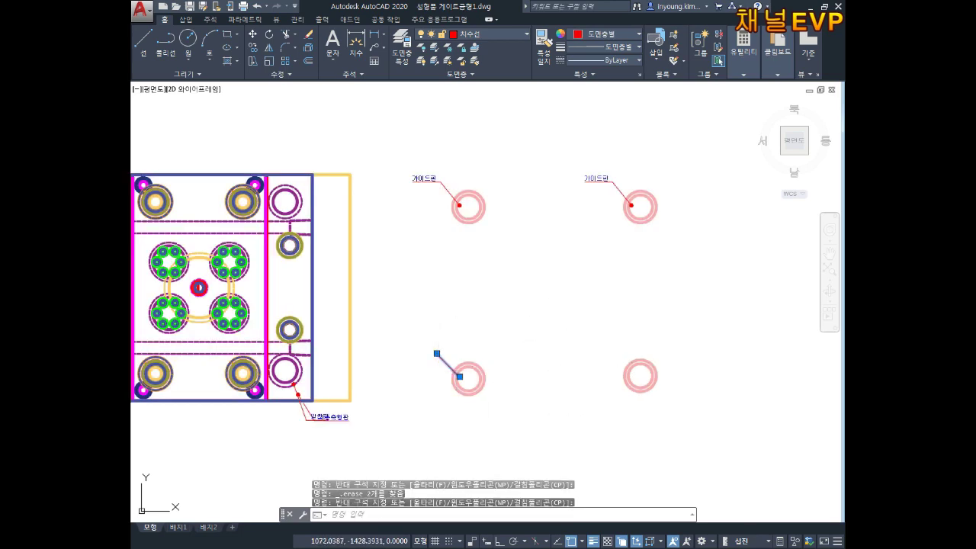
scroll(465, 366, "up", 5)
scroll(508, 413, "down", 4)
scroll(600, 253, "up", 4)
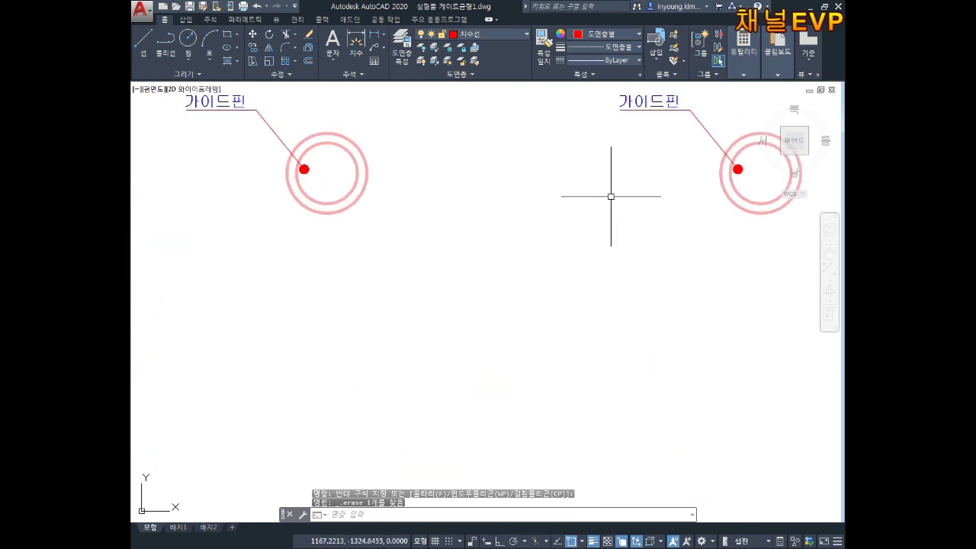
middle_click_drag(610, 195, 637, 233)
left_click(697, 163)
left_click(647, 207)
key("Delete")
Open the upper-left 가이드핀 label for text editing.
scroll(605, 258, "down", 4)
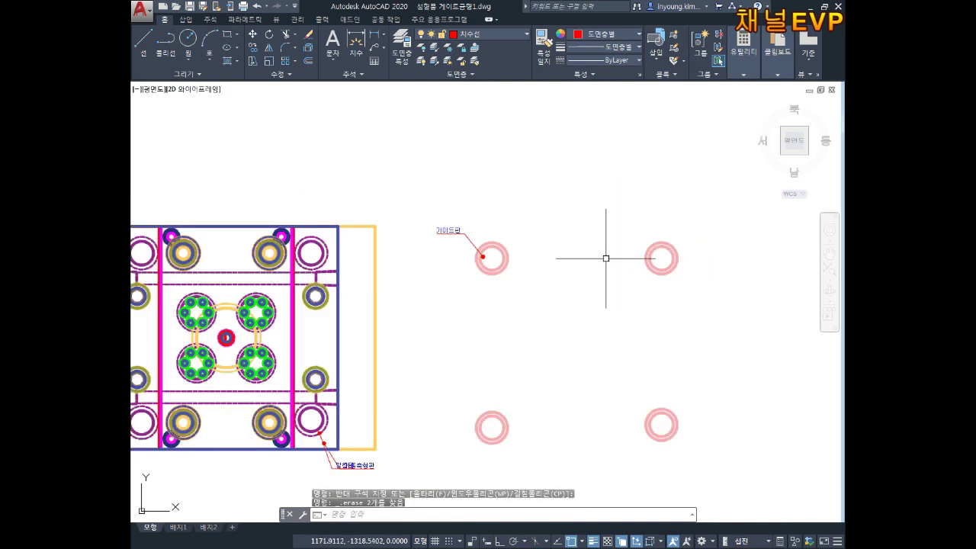
key("Escape")
key("Escape")
scroll(462, 195, "up", 3)
double_click(389, 205)
type("4ea")
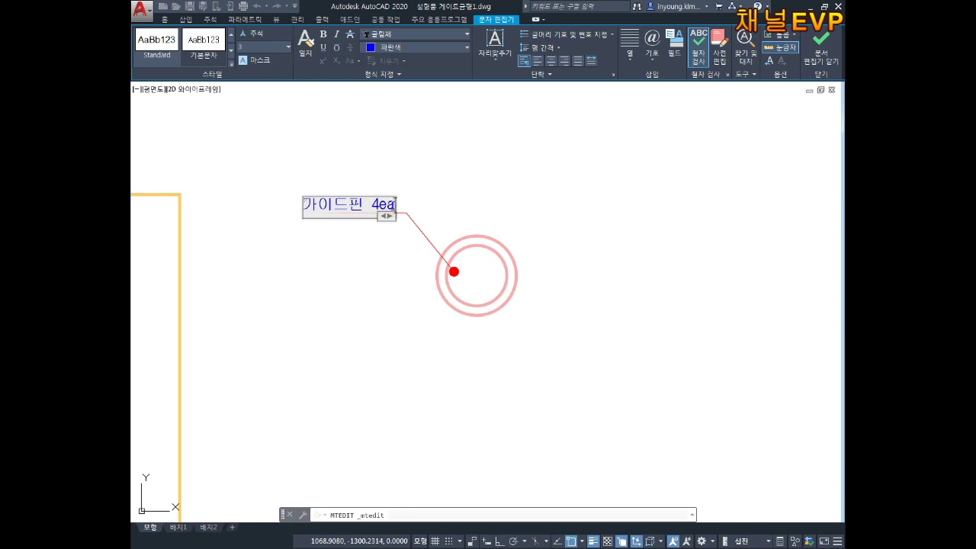
Finish the label as 가이드핀 4ea and start a new 가이드핀평면4ea block definition.
key("Escape")
key("Escape")
scroll(488, 336, "down", 3)
scroll(521, 342, "up", 2)
mouse_move(492, 320)
middle_mouse_down()
mouse_move(533, 299)
mouse_move(505, 307)
middle_mouse_up()
scroll(534, 299, "down", 4)
scroll(529, 288, "up", 4)
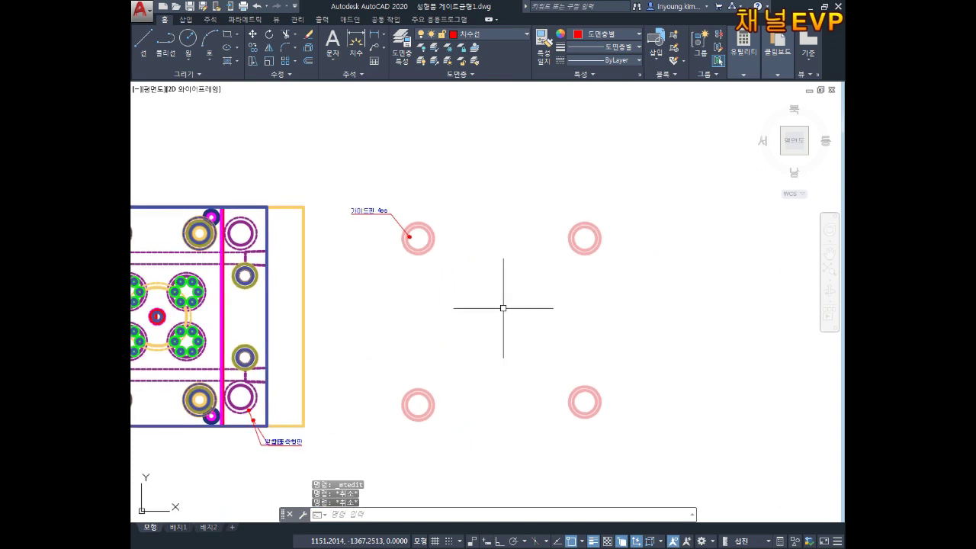
scroll(503, 308, "up", 2)
key("Return")
type("가이드핀평면4ea")
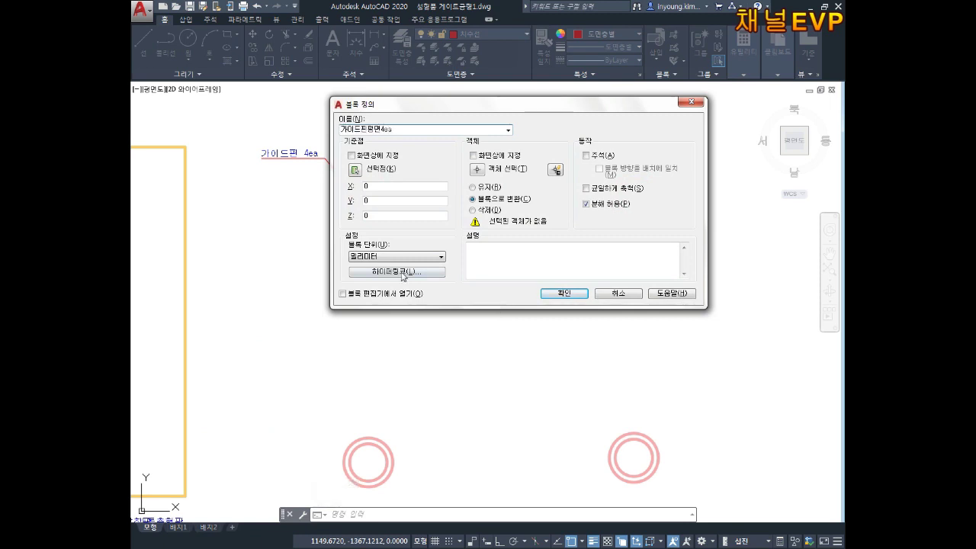
Create the 가이드핀평면4ea block from the four pin circles and label, based at a pin-circle centre.
left_click(355, 169)
left_click(367, 196)
left_click(479, 173)
scroll(480, 222, "down", 6)
left_click(622, 149)
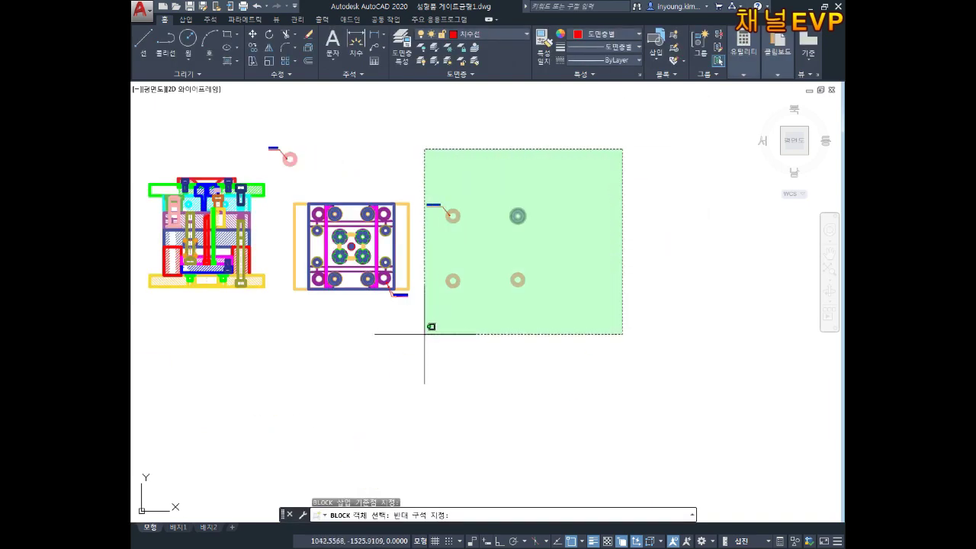
left_click(424, 333)
key("Return")
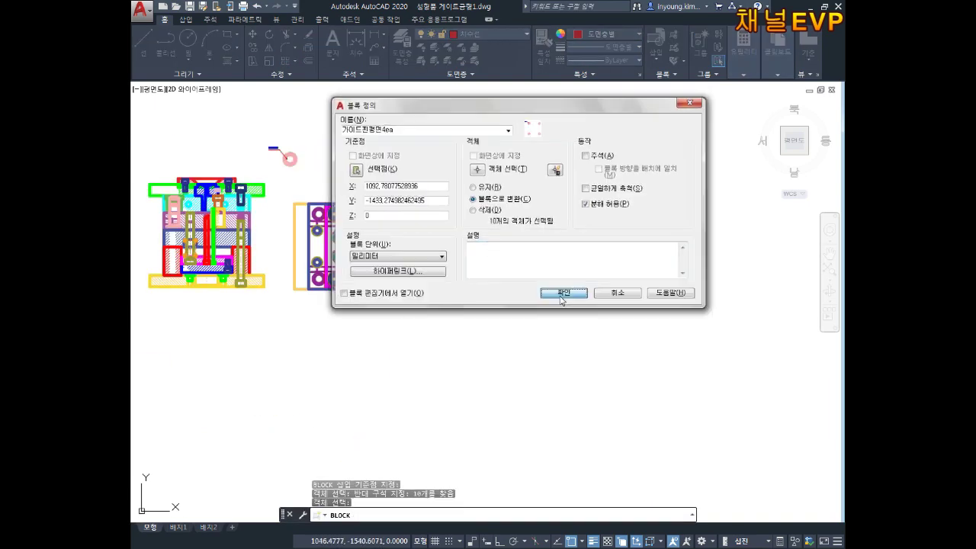
left_click(559, 292)
scroll(460, 283, "up", 4)
middle_click_drag(460, 283, 468, 340)
key("Escape")
key("Escape")
key("Escape")
type("M")
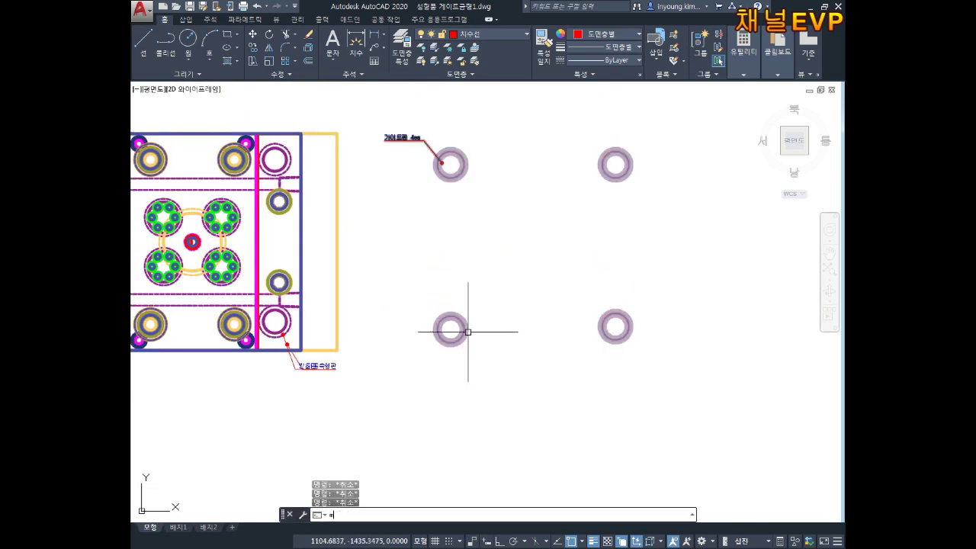
Move the 가이드핀평면4ea block so its pins sit on the plate's guide-pin holes.
key("Return")
left_click_drag(467, 331, 490, 301)
key("Return")
scroll(457, 328, "up", 8)
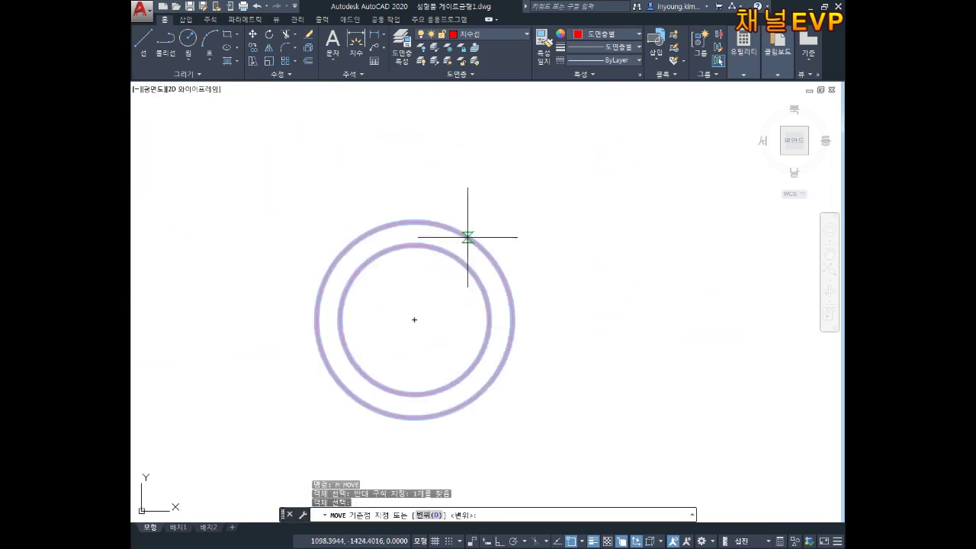
left_click(414, 319)
scroll(478, 298, "down", 3)
scroll(457, 305, "down", 3)
scroll(434, 276, "up", 1)
scroll(435, 276, "up", 3)
scroll(457, 336, "up", 5)
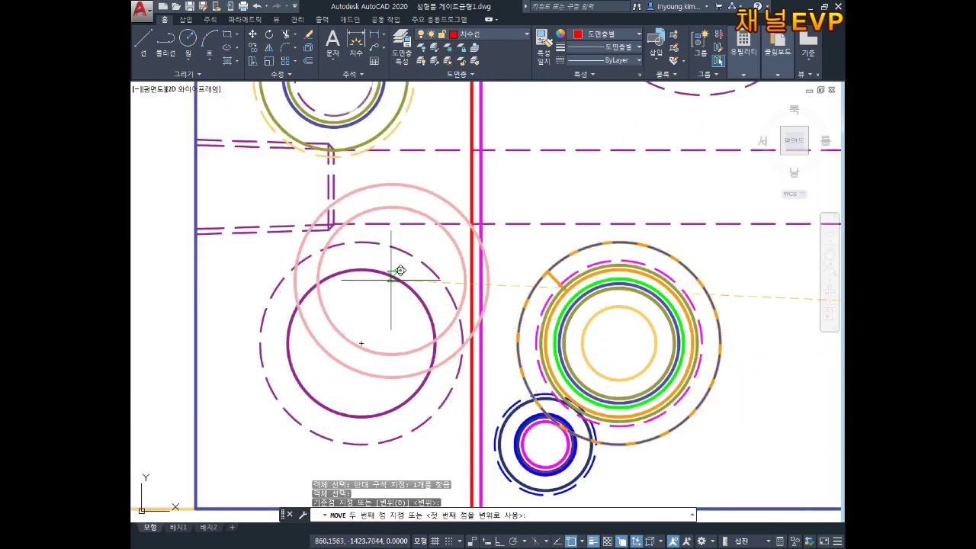
left_click(364, 337)
key("Escape")
key("Escape")
Pan to see the section view and plate plan together.
scroll(625, 356, "down", 5)
mouse_move(624, 336)
middle_mouse_down()
mouse_move(603, 332)
mouse_move(644, 324)
mouse_move(650, 350)
middle_mouse_up()
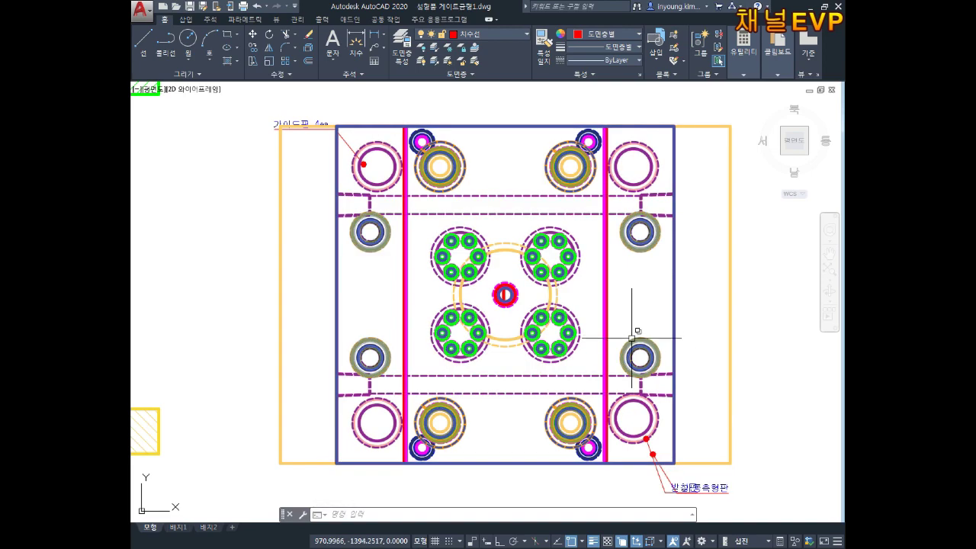
scroll(637, 414, "down", 2)
mouse_move(403, 122)
middle_mouse_down()
mouse_move(426, 123)
mouse_move(447, 188)
mouse_move(446, 267)
middle_mouse_up()
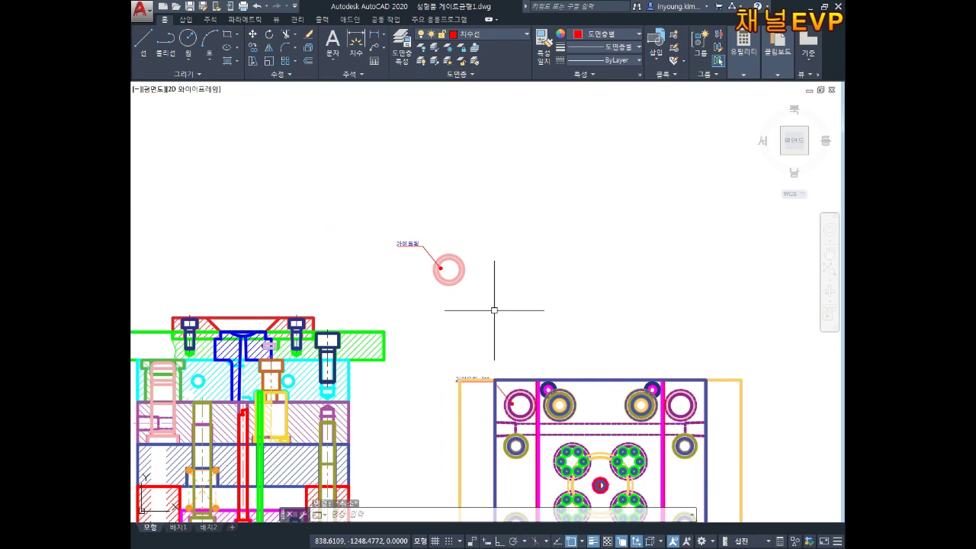
Erase the stray guide-pin ring and its 가이드핀 label above the section view.
left_click(516, 222)
left_click(446, 293)
key("Delete")
scroll(483, 298, "down", 1)
mouse_move(484, 298)
middle_mouse_down()
mouse_move(511, 316)
mouse_move(523, 280)
middle_mouse_up()
scroll(523, 281, "up", 2)
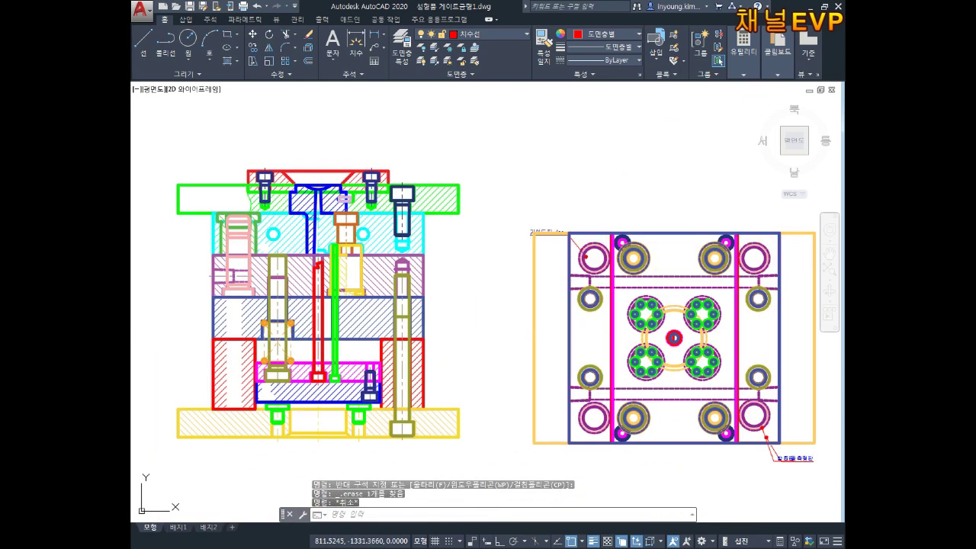
Pan and zoom to the 하코어 part sheet showing the shaft and flange.
scroll(459, 355, "down", 4)
scroll(653, 246, "down", 4)
middle_click_drag(653, 246, 572, 333)
mouse_move(727, 164)
middle_mouse_down()
mouse_move(575, 336)
mouse_move(500, 395)
middle_mouse_up()
scroll(692, 305, "up", 4)
scroll(657, 269, "up", 6)
scroll(657, 269, "down", 2)
middle_click_drag(599, 312, 609, 331)
scroll(614, 245, "up", 2)
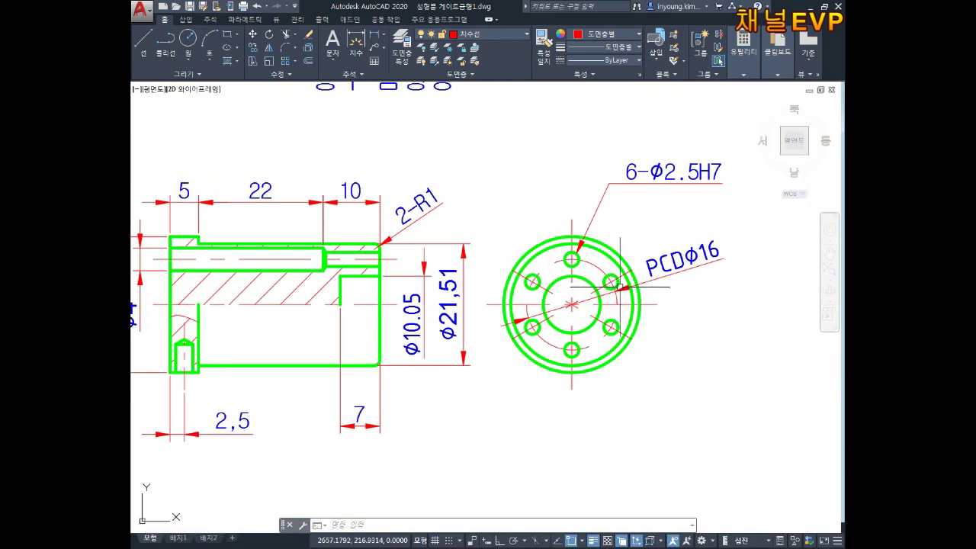
Copy the flange end view over beside the mold drawing.
scroll(579, 305, "down", 2)
key("Escape")
type("co")
key("Return")
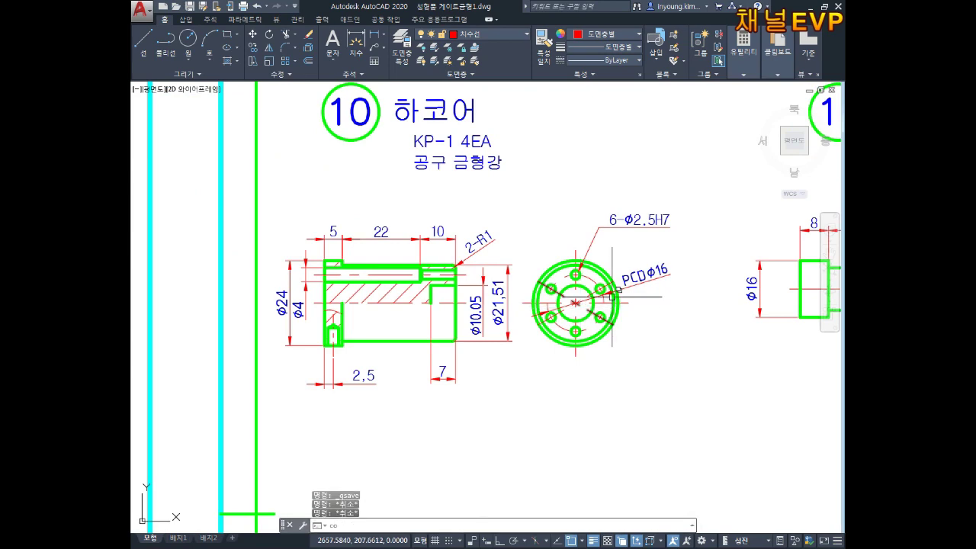
left_click(667, 195)
left_click(490, 436)
key("Return")
left_click(524, 305)
scroll(519, 347, "down", 2)
scroll(518, 346, "down", 3)
scroll(503, 328, "down", 2)
middle_click_drag(381, 381, 564, 267)
middle_click_drag(298, 534, 398, 381)
scroll(398, 381, "up", 3)
scroll(453, 333, "up", 3)
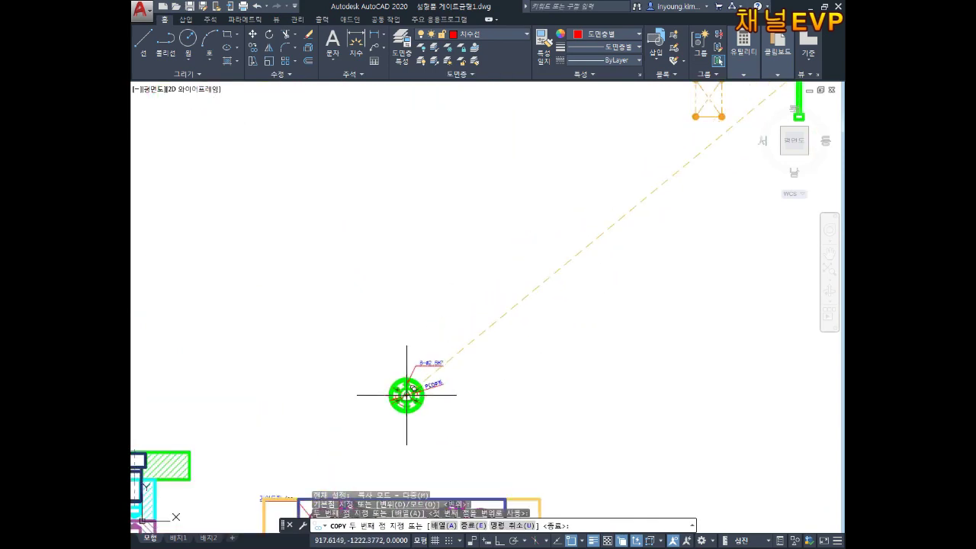
scroll(409, 376, "up", 5)
key("Escape")
key("Escape")
Delete the copy's leader, PCD dimension and centre lines.
left_click(462, 406)
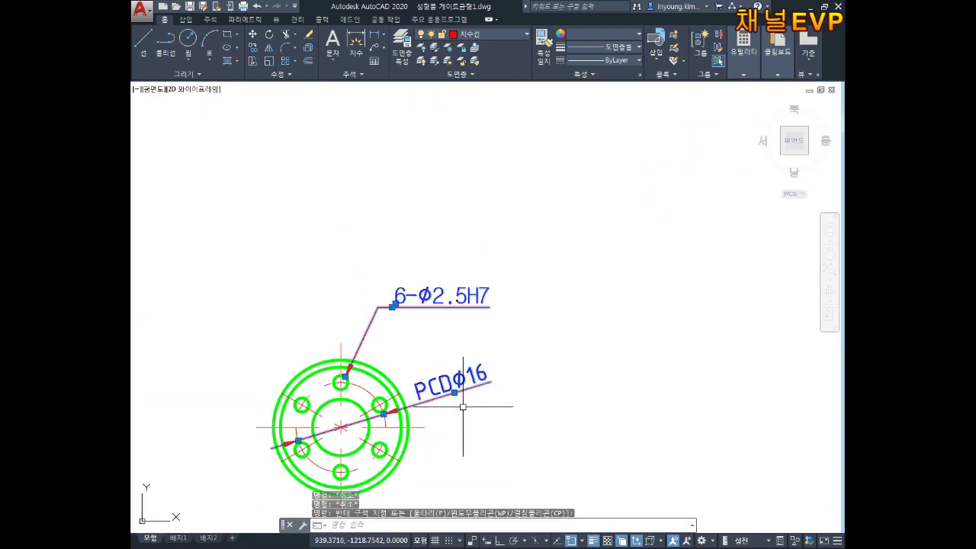
key("Delete")
scroll(460, 338, "up", 2)
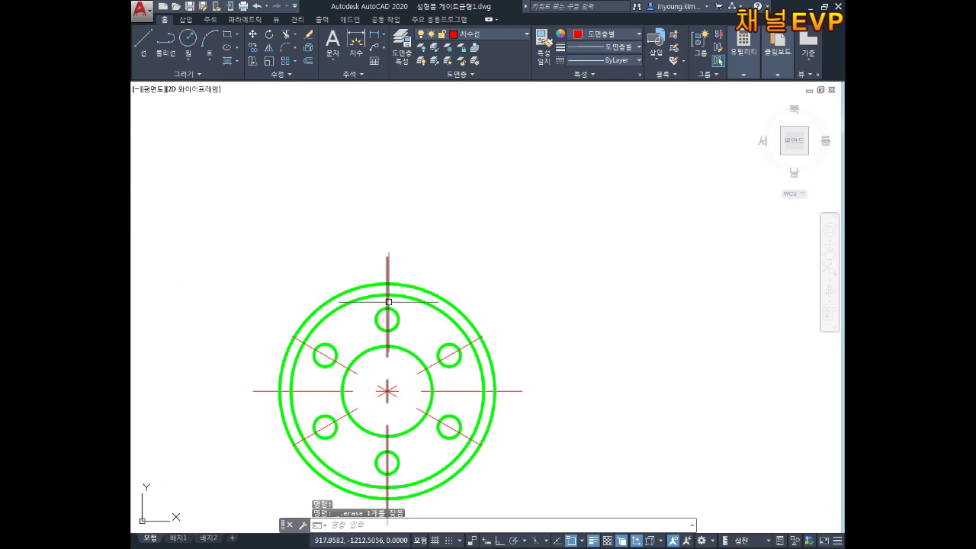
left_click(355, 374)
left_click(381, 392)
key("Delete")
Window-select the copied flange's circles and set their colour to Yellow.
scroll(577, 270, "down", 3)
scroll(427, 338, "down", 3)
middle_click_drag(427, 338, 526, 261)
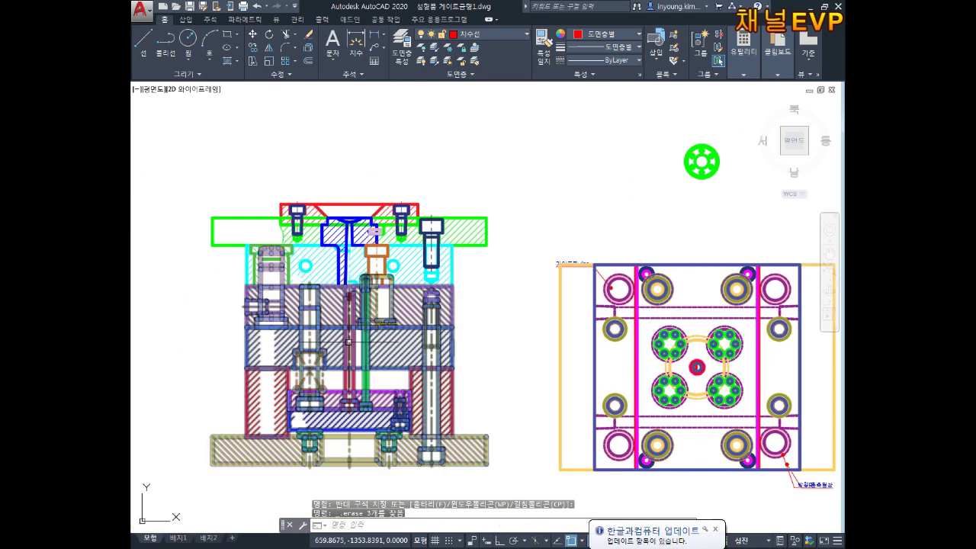
scroll(400, 286, "up", 6)
scroll(406, 299, "down", 4)
scroll(577, 268, "up", 2)
scroll(627, 227, "up", 1)
left_click(625, 227)
left_click(474, 382)
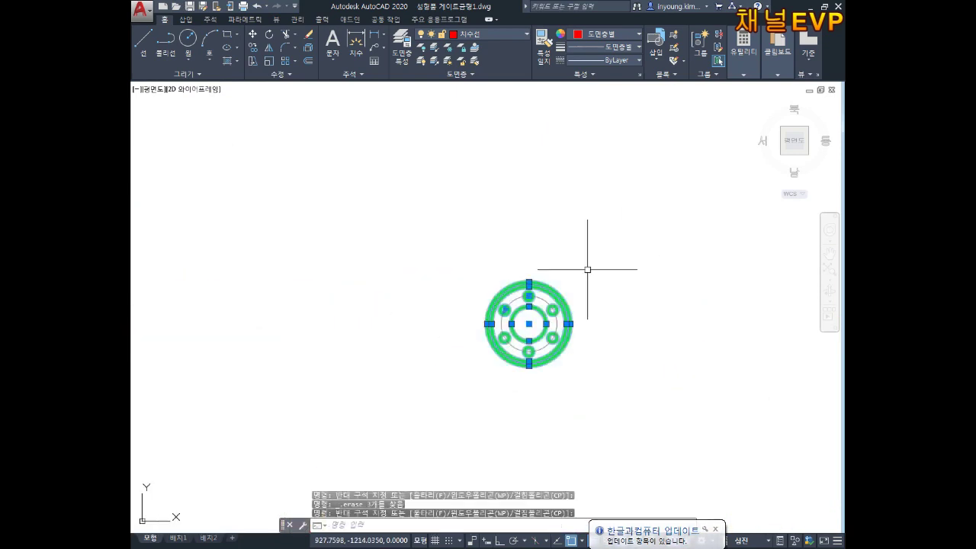
left_click(620, 34)
left_click(586, 145)
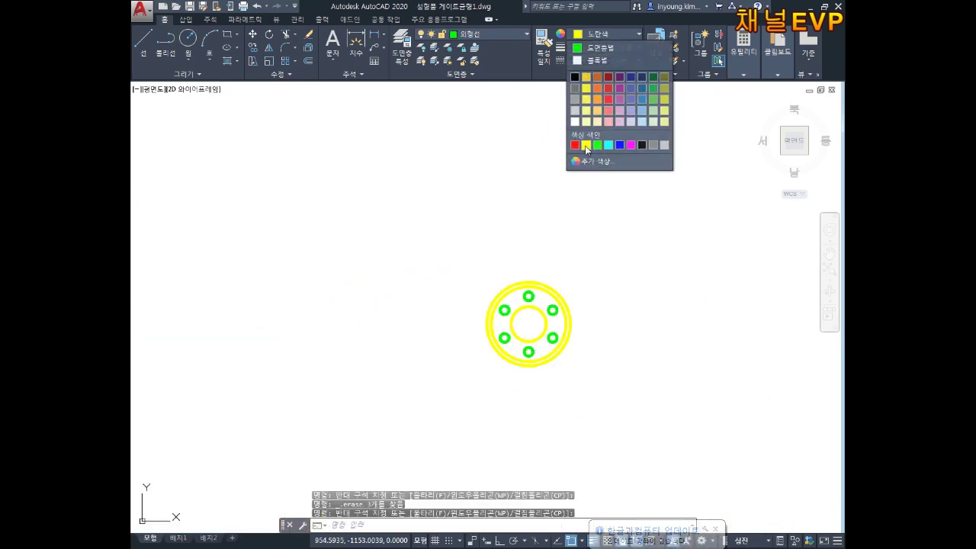
key("Escape")
key("Escape")
Reselect the flange's outer rings and bore circle and apply Yellow again.
scroll(602, 213, "down", 2)
middle_click_drag(577, 185, 614, 157)
mouse_move(284, 356)
middle_mouse_down()
mouse_move(488, 272)
mouse_move(263, 410)
middle_mouse_up()
scroll(418, 283, "up", 4)
scroll(438, 283, "down", 1)
scroll(488, 239, "down", 2)
middle_click_drag(534, 231, 294, 299)
left_click(675, 218)
left_click(505, 385)
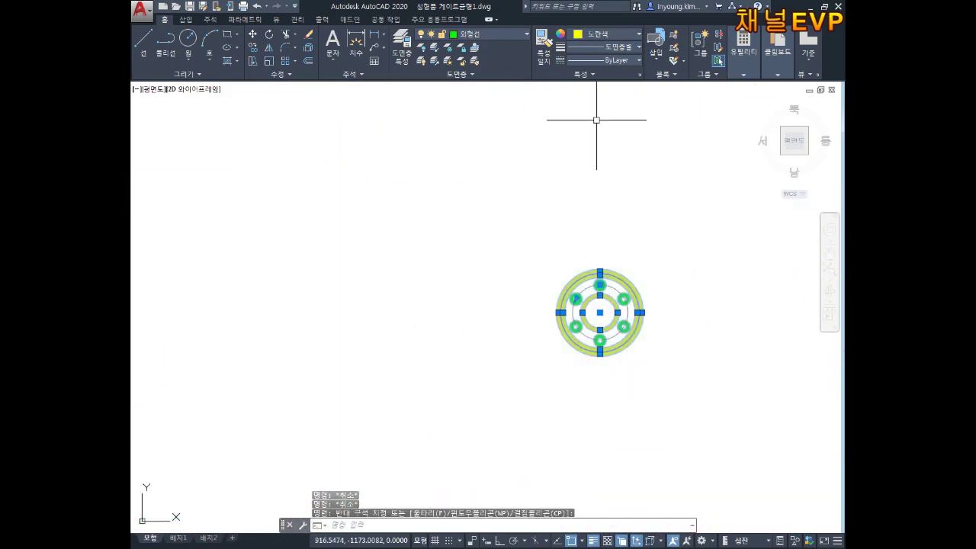
left_click(606, 40)
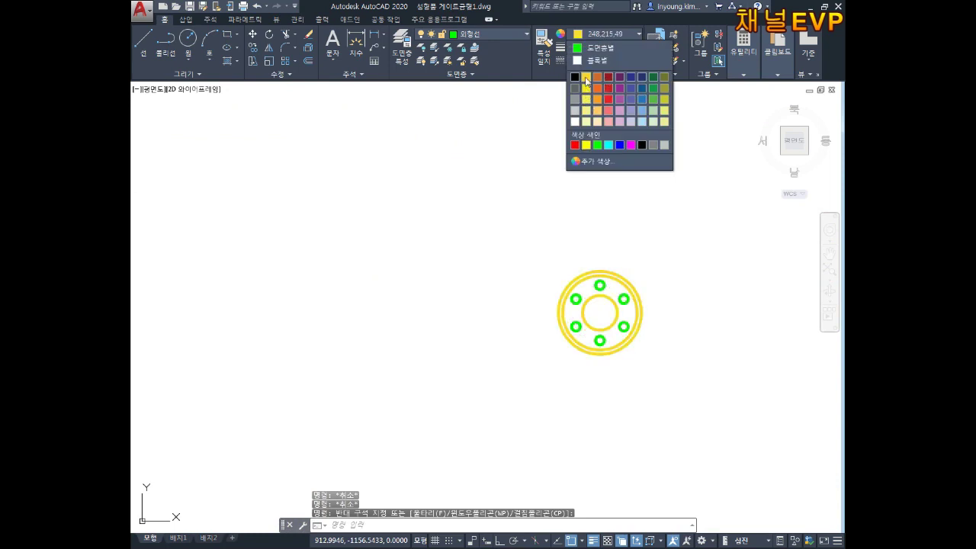
left_click(585, 78)
key("Escape")
key("Escape")
scroll(617, 312, "up", 5)
scroll(610, 292, "down", 1)
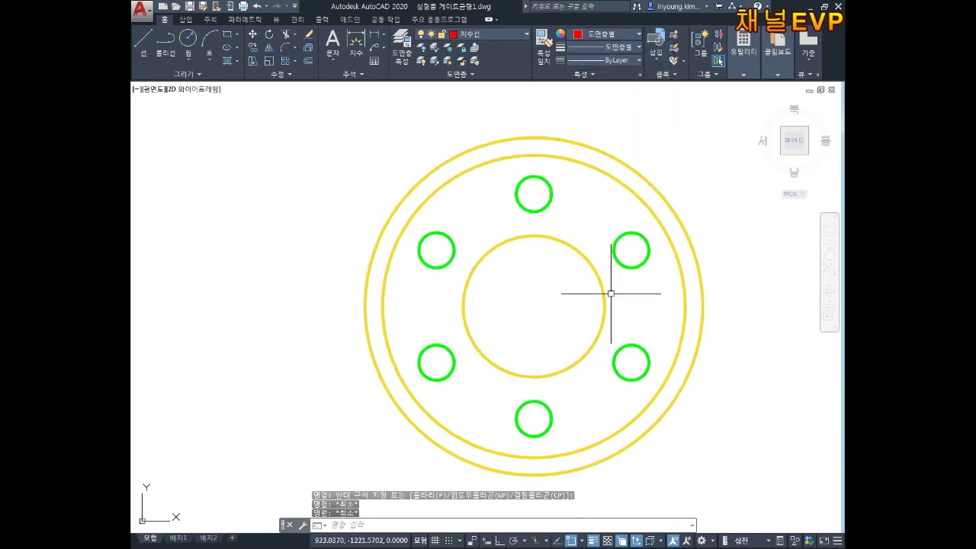
Explode the six-bolt-hole polar array with X.
left_click(631, 263)
key("Escape")
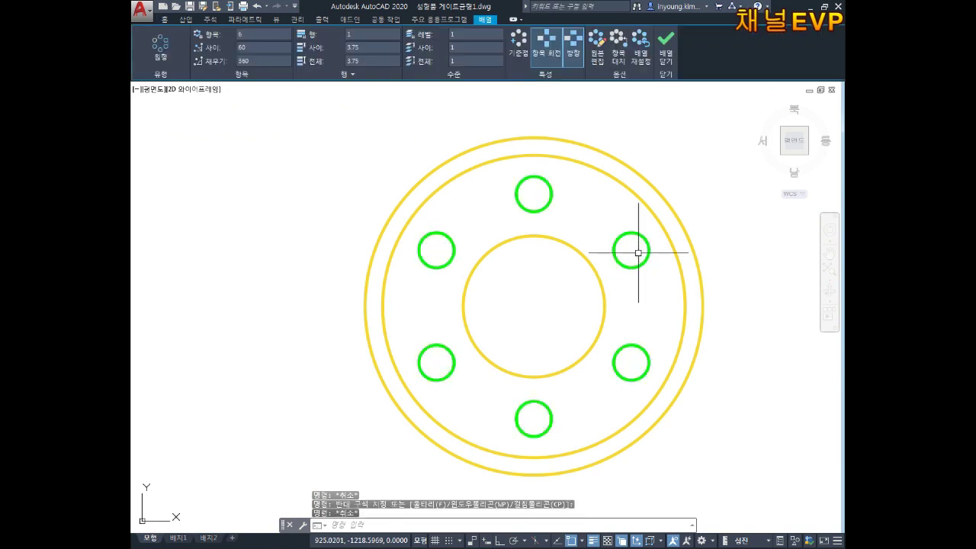
type("x")
key("Return")
left_click(641, 241)
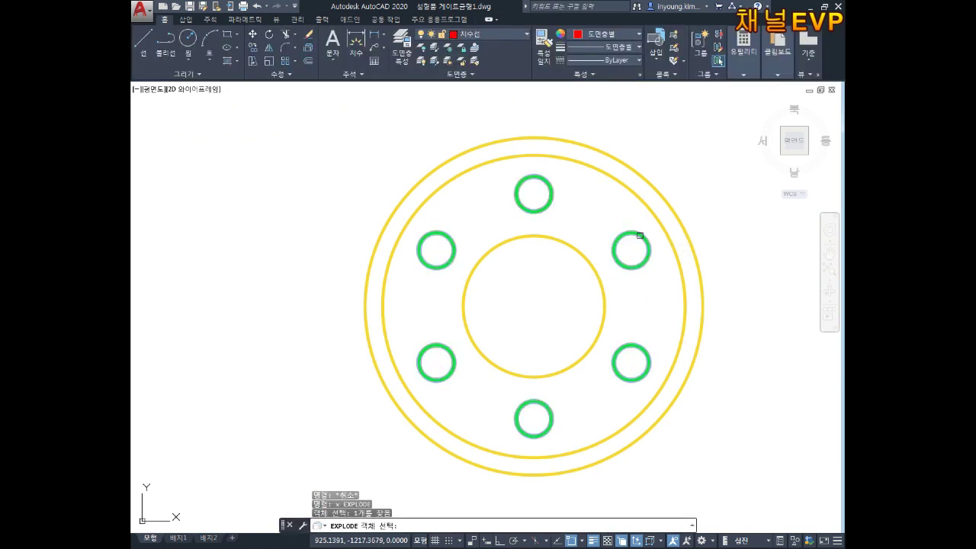
Set every flange circle, bolt holes included, to Yellow.
scroll(668, 201, "down", 2)
left_click_drag(693, 147, 425, 374)
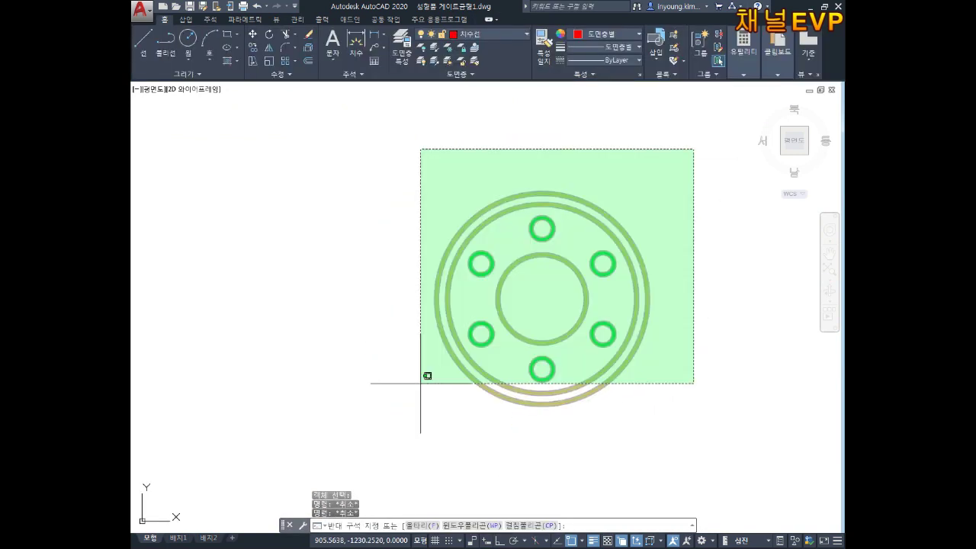
left_click(588, 39)
left_click(585, 144)
key("Escape")
scroll(657, 211, "down", 3)
middle_click_drag(655, 215, 642, 161)
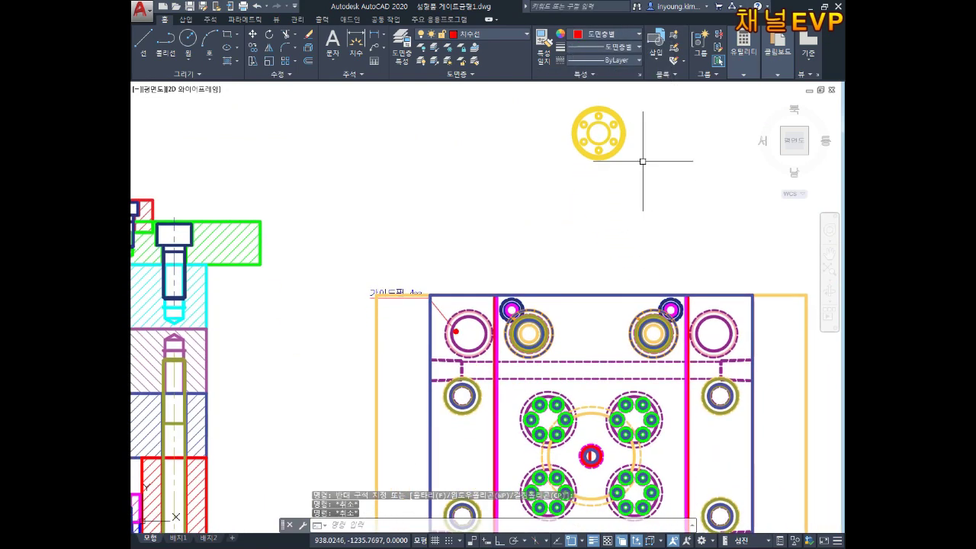
middle_click_drag(622, 296, 578, 203)
scroll(499, 317, "up", 6)
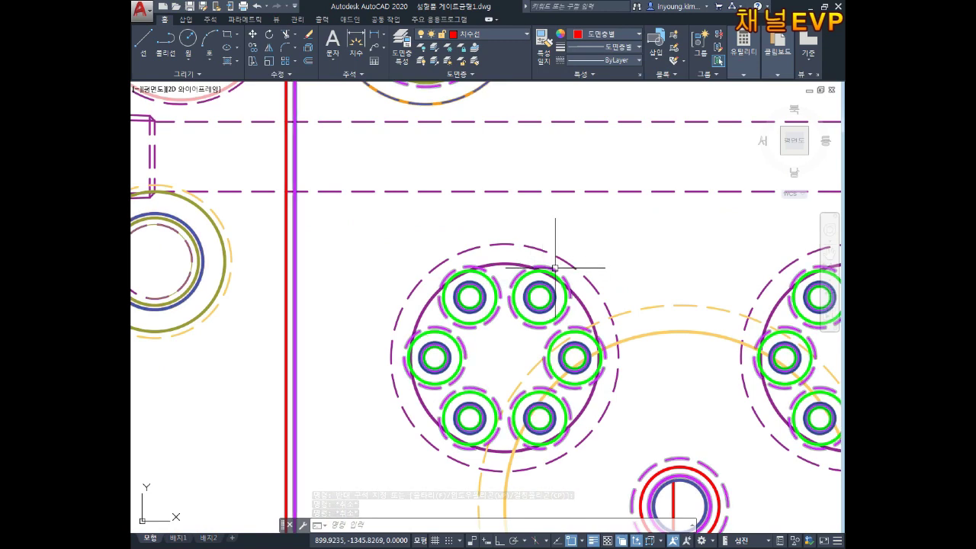
scroll(584, 185, "down", 4)
mouse_move(552, 100)
middle_mouse_down()
mouse_move(562, 229)
mouse_move(529, 384)
middle_mouse_up()
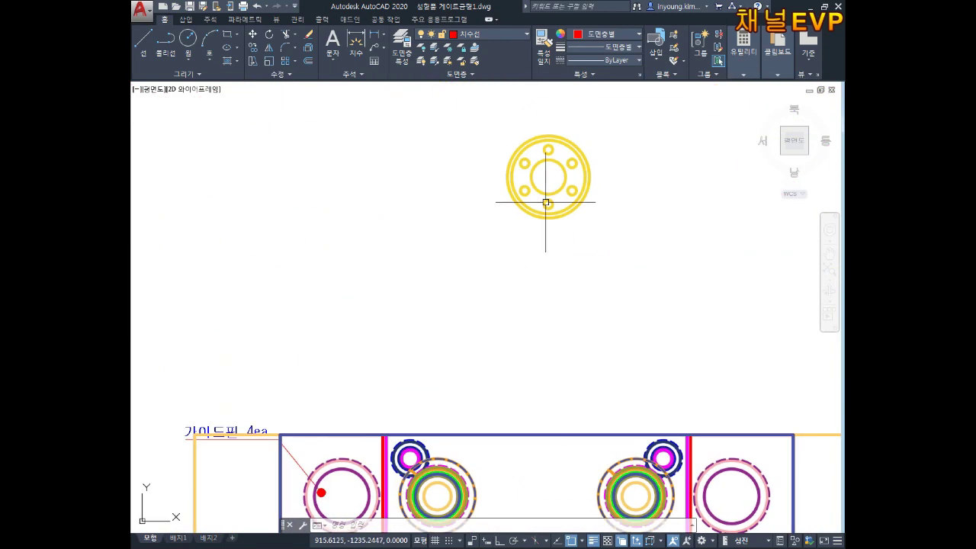
scroll(548, 216, "up", 2)
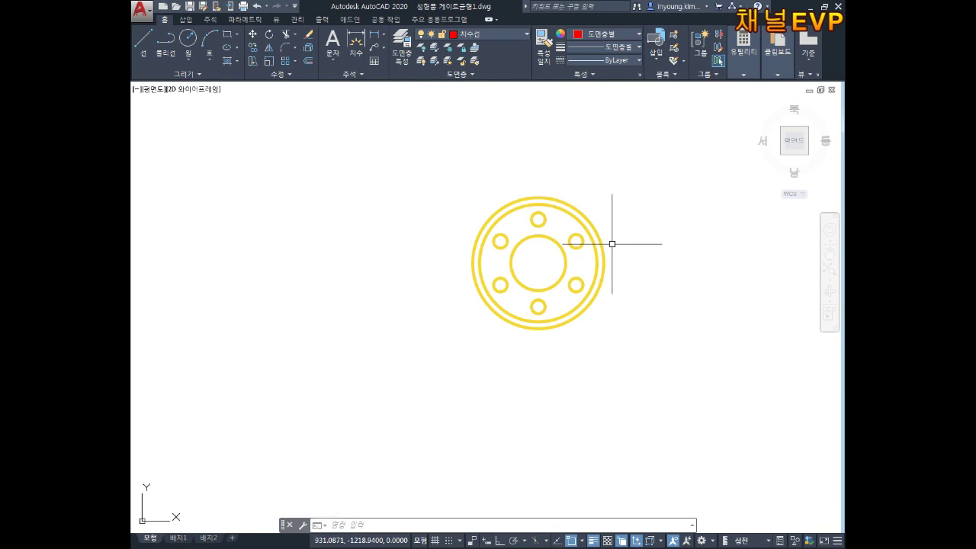
type("ㅂ")
key("Return")
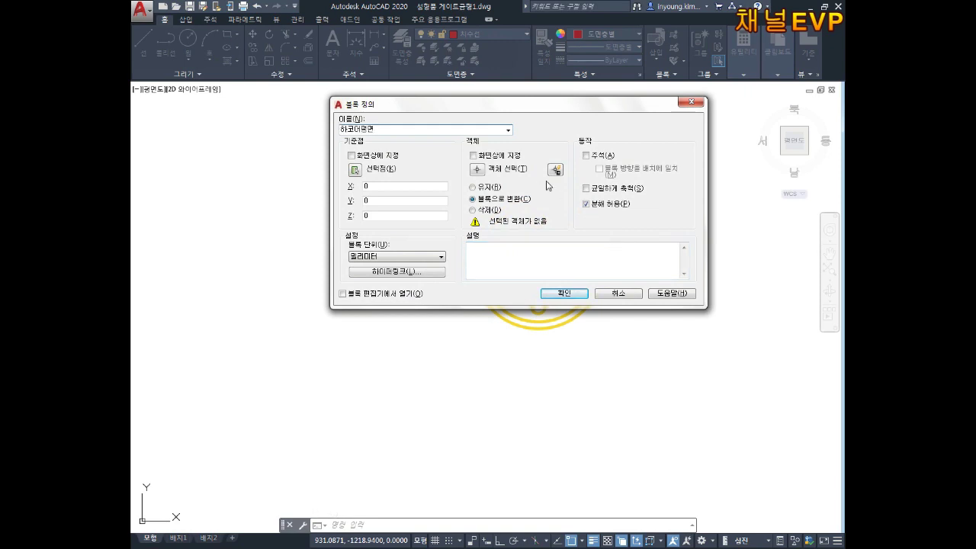
Define the 하코어평면 block from the nine flange objects, based just below the flange.
left_click(354, 169)
left_click(494, 274)
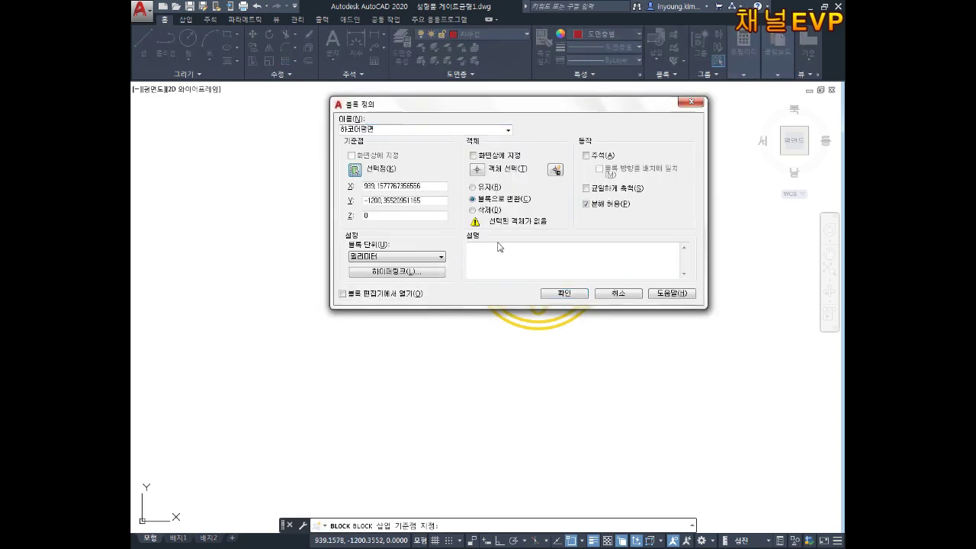
left_click(477, 171)
left_click(657, 159)
left_click(393, 386)
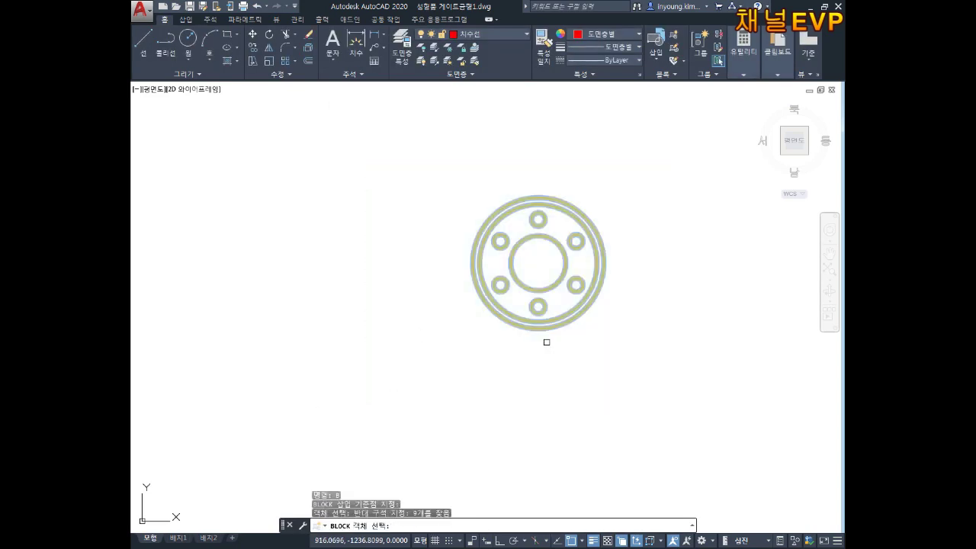
key("Return")
left_click(561, 296)
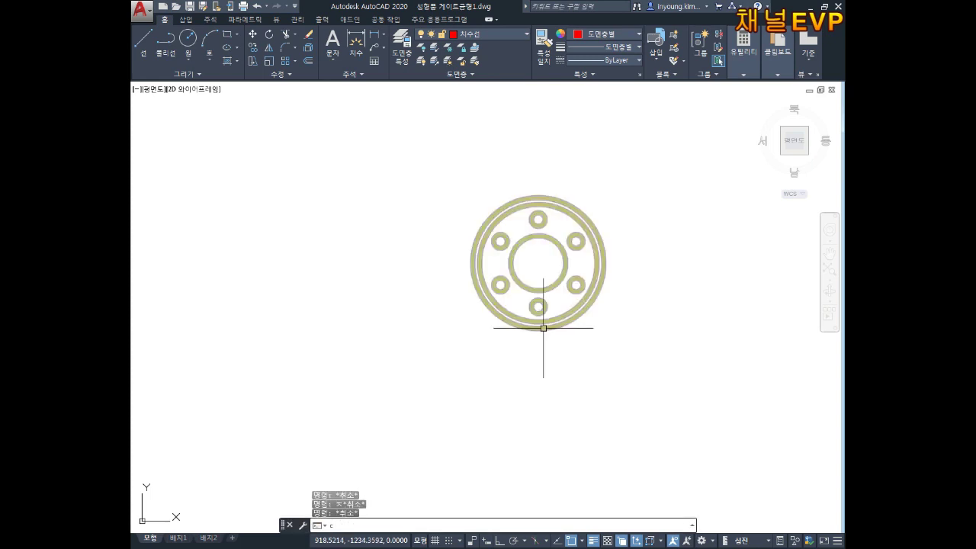
left_click(643, 200)
left_click(573, 280)
key("Return")
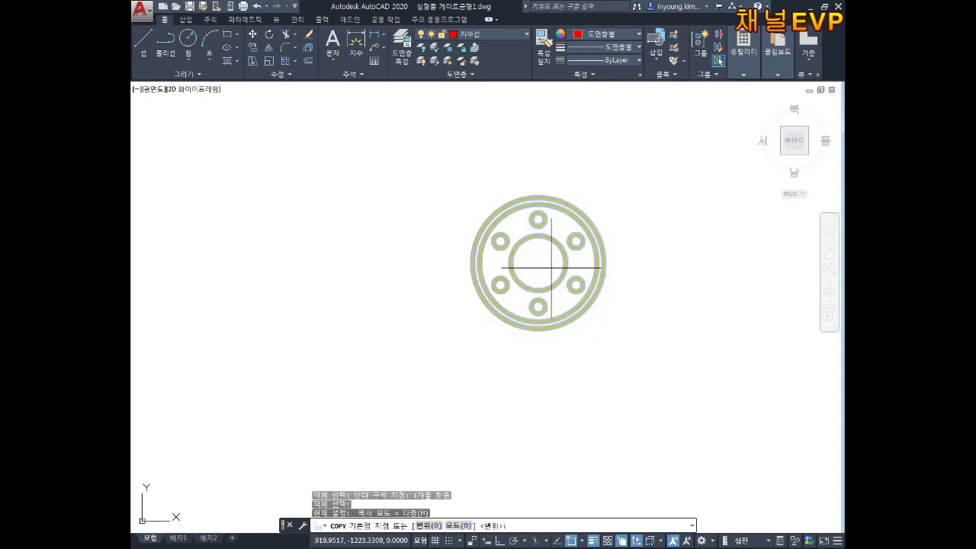
left_click(538, 262)
scroll(459, 348, "down", 5)
scroll(475, 366, "up", 5)
middle_click_drag(521, 342, 472, 153)
scroll(522, 327, "up", 5)
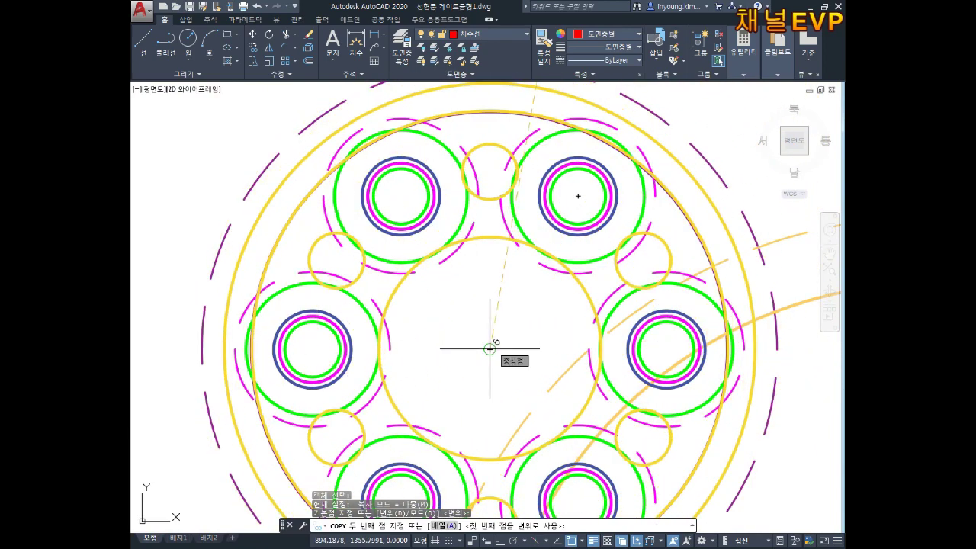
scroll(496, 335, "down", 4)
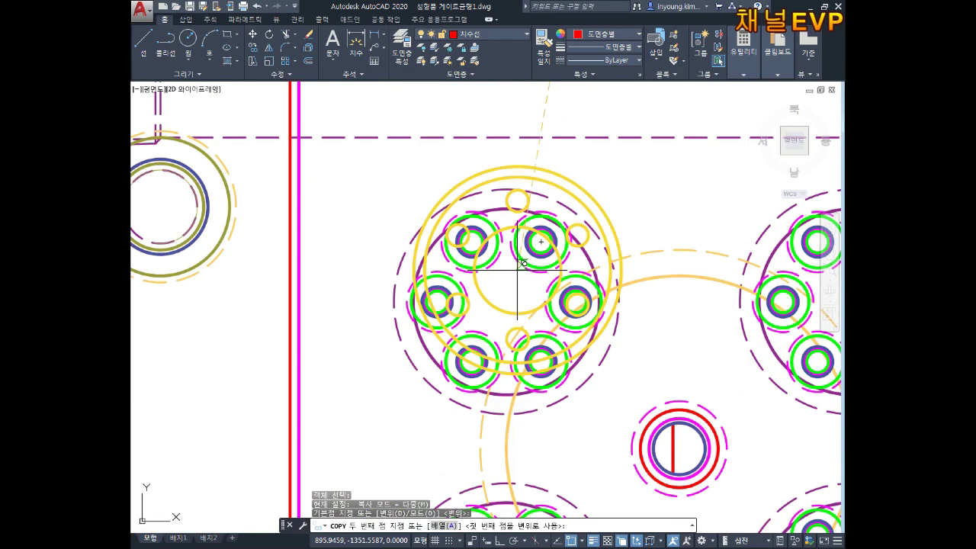
scroll(526, 263, "down", 2)
scroll(532, 252, "down", 3)
middle_click_drag(585, 60, 551, 185)
scroll(551, 185, "up", 3)
key("Escape")
middle_click_drag(520, 223, 518, 301)
key("Escape")
key("Escape")
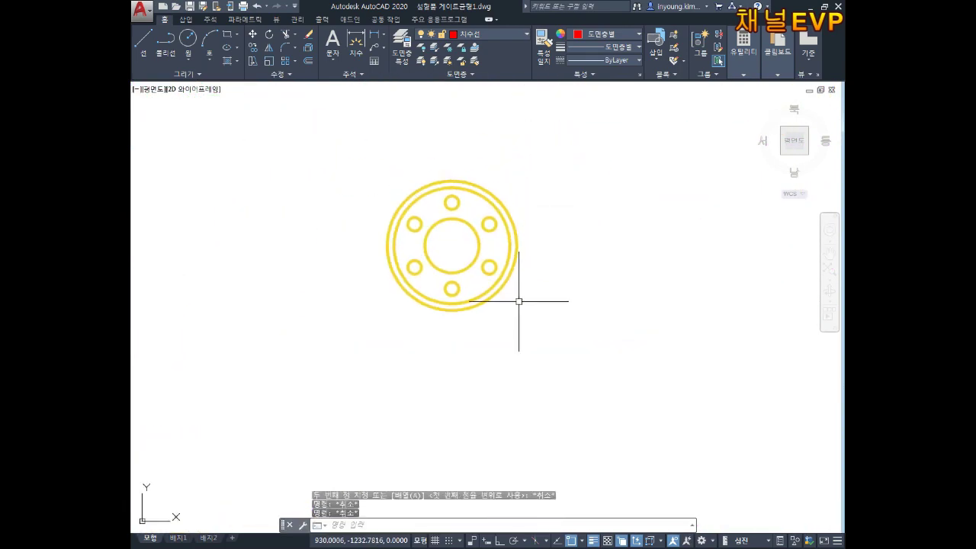
type("ro")
Rotate the 하코어평면 flange 90° about its centre.
key("Return")
left_click(551, 152)
left_click(418, 328)
key("Return")
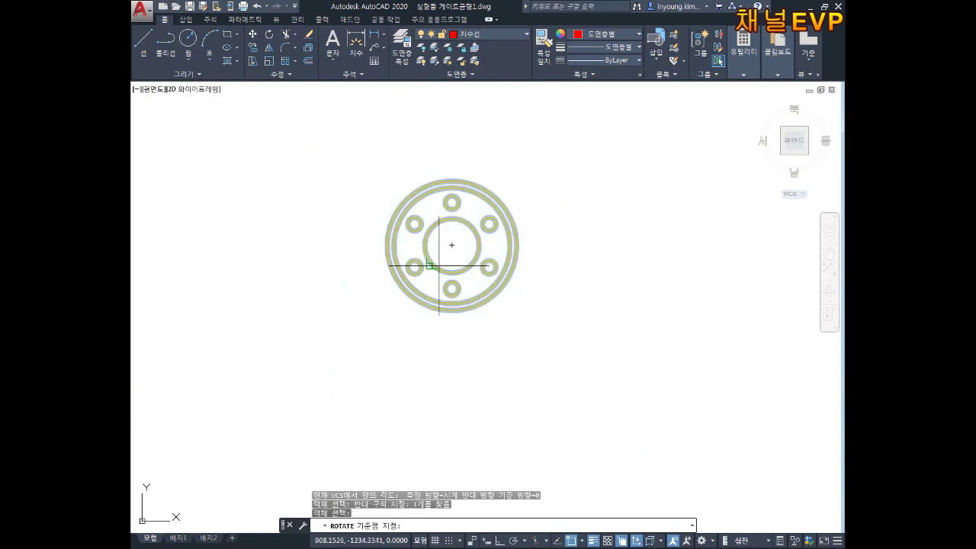
left_click(452, 244)
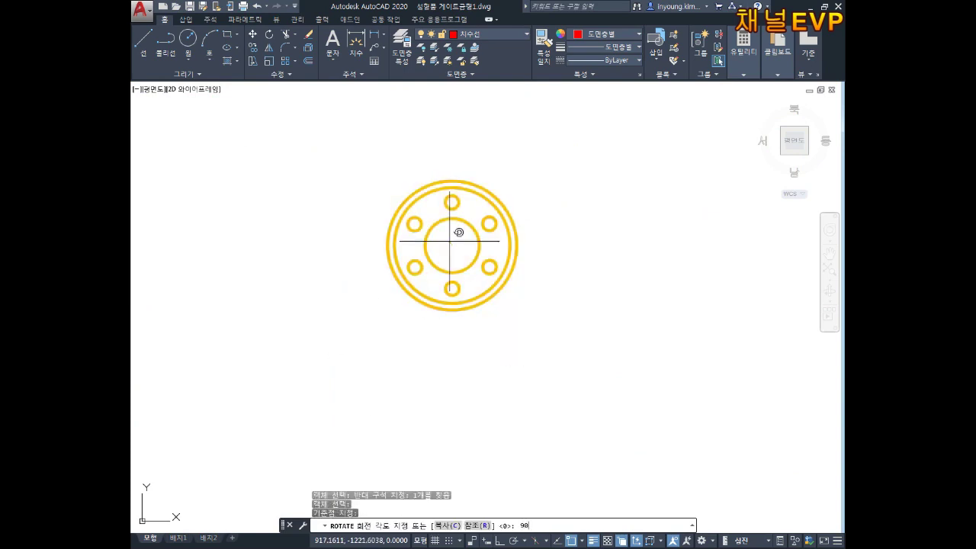
key("Return")
key("Escape")
key("Escape")
key("Escape")
type("co")
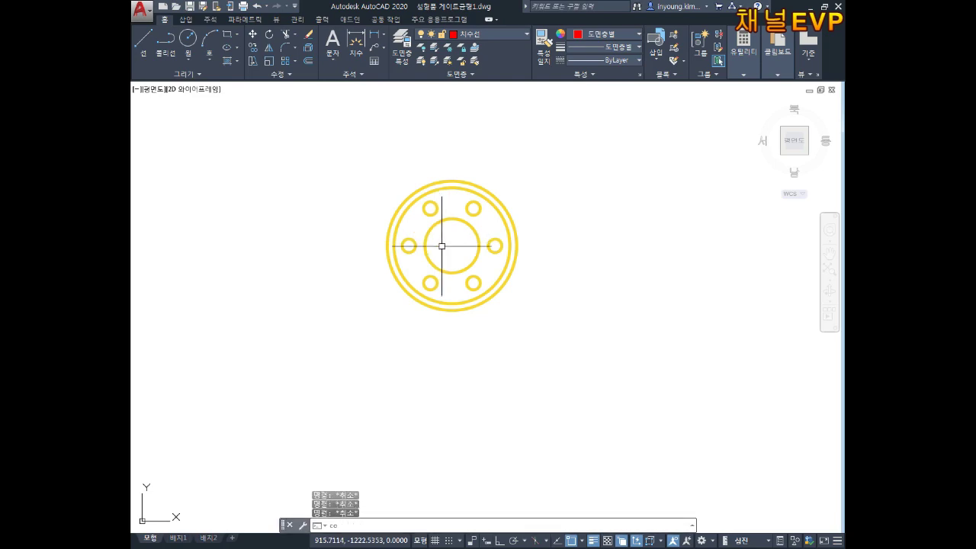
Start copying the flange using its centre as the base point.
key("Return")
left_click(525, 160)
left_click(476, 221)
key("Return")
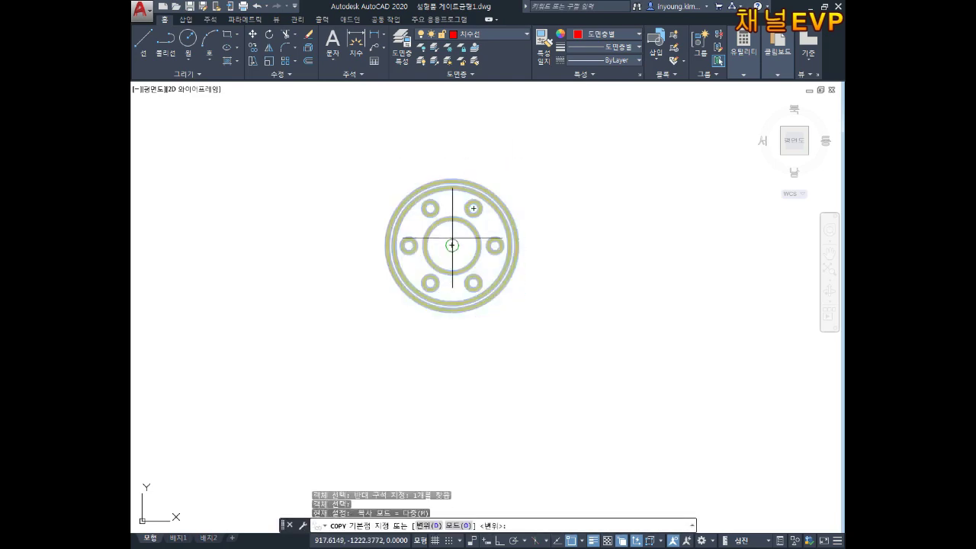
left_click(452, 245)
scroll(411, 256, "down", 5)
middle_click_drag(346, 385, 392, 348)
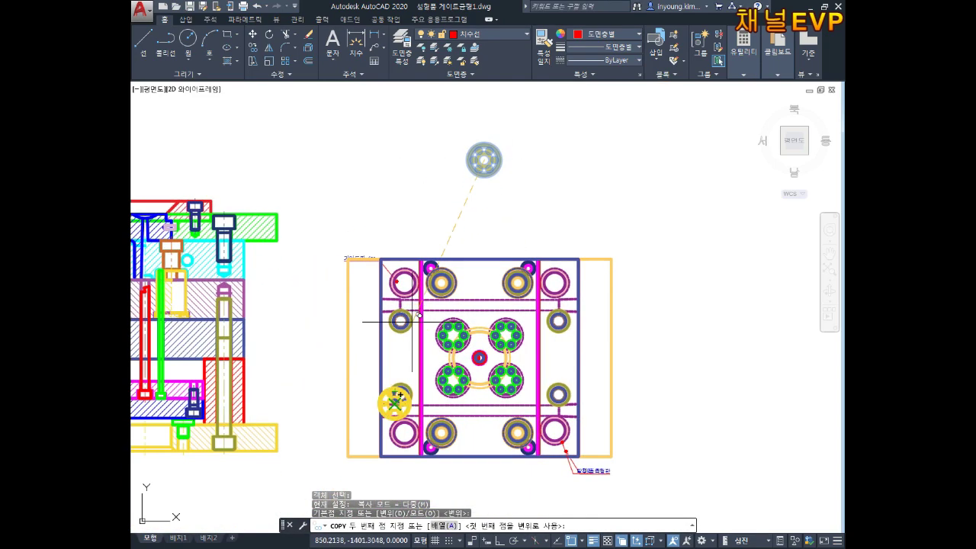
Place yellow flange copies on the bolt-circle positions around the central sprue.
scroll(411, 322, "up", 3)
scroll(427, 313, "up", 3)
scroll(498, 286, "up", 3)
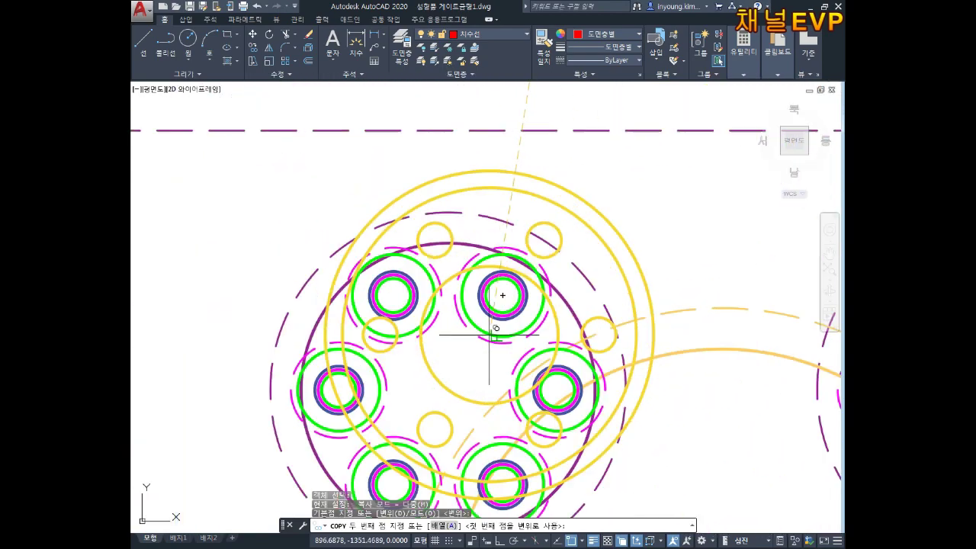
left_click(447, 390)
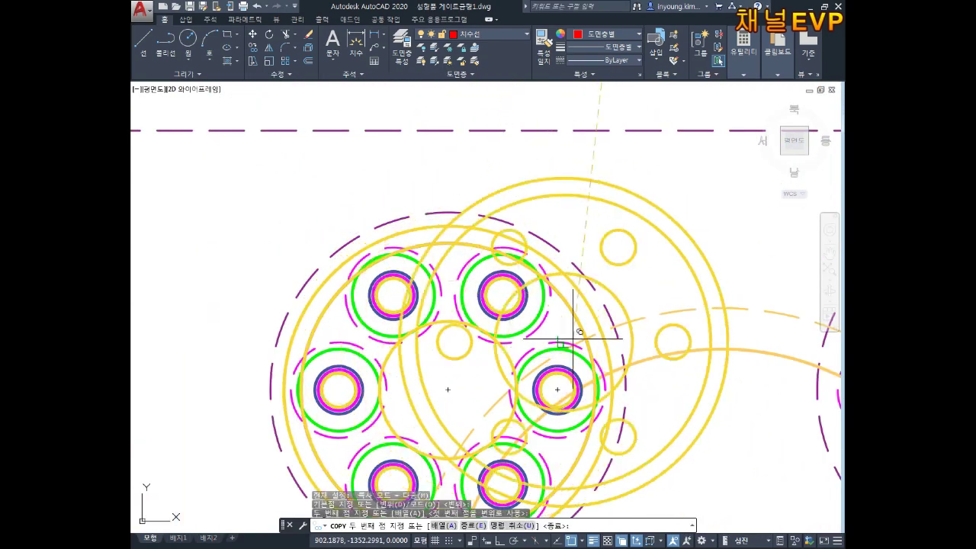
scroll(344, 305, "down", 3)
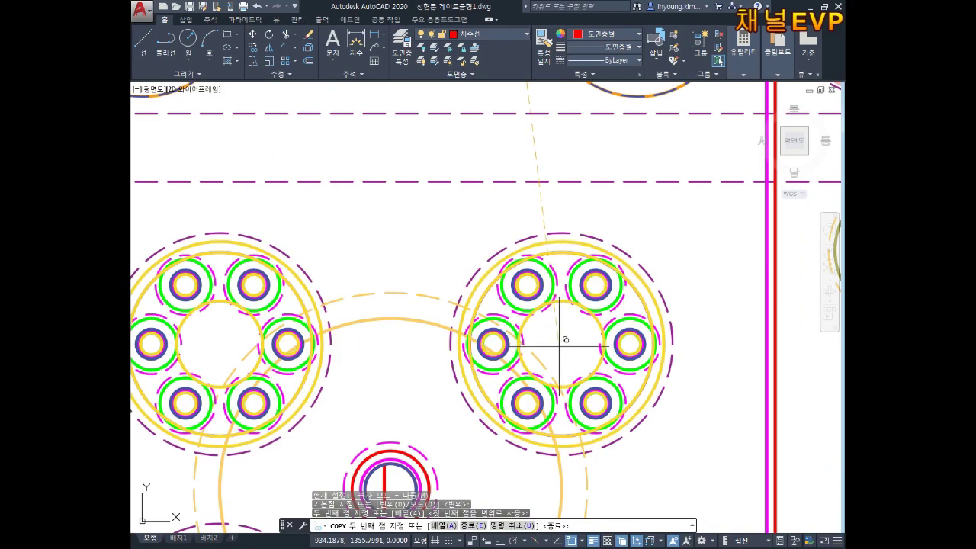
left_click(565, 339)
scroll(534, 393, "down", 3)
scroll(533, 519, "up", 3)
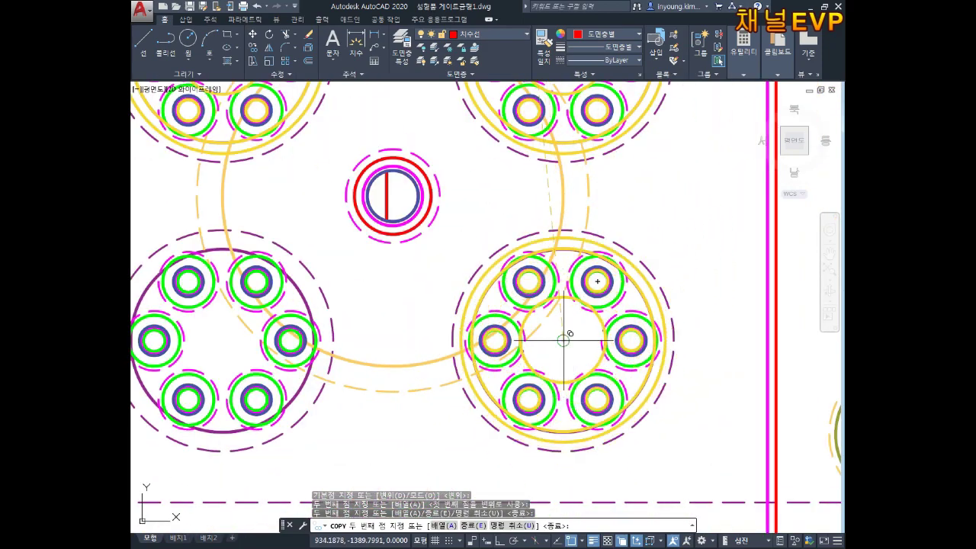
left_click(565, 339)
middle_click_drag(307, 332, 528, 316)
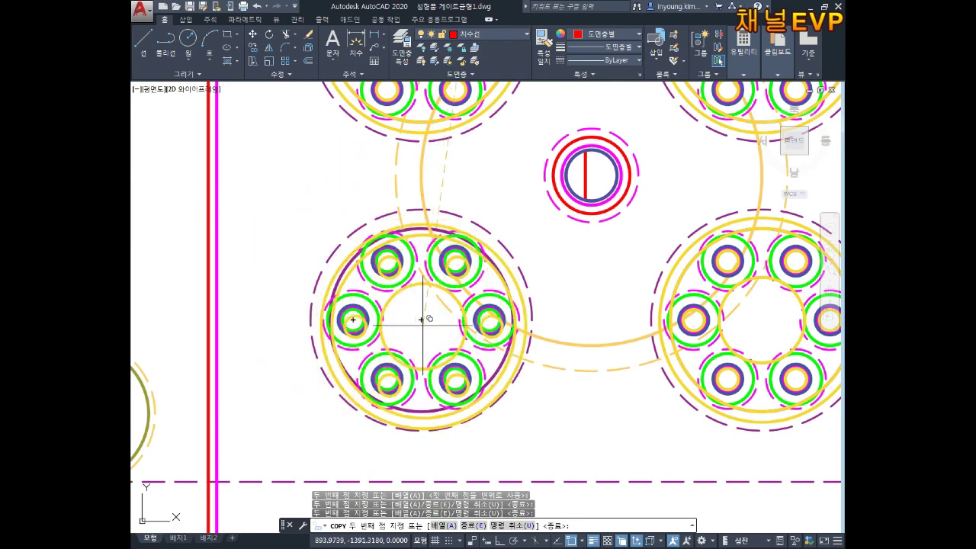
key("Escape")
middle_click_drag(697, 220, 634, 280)
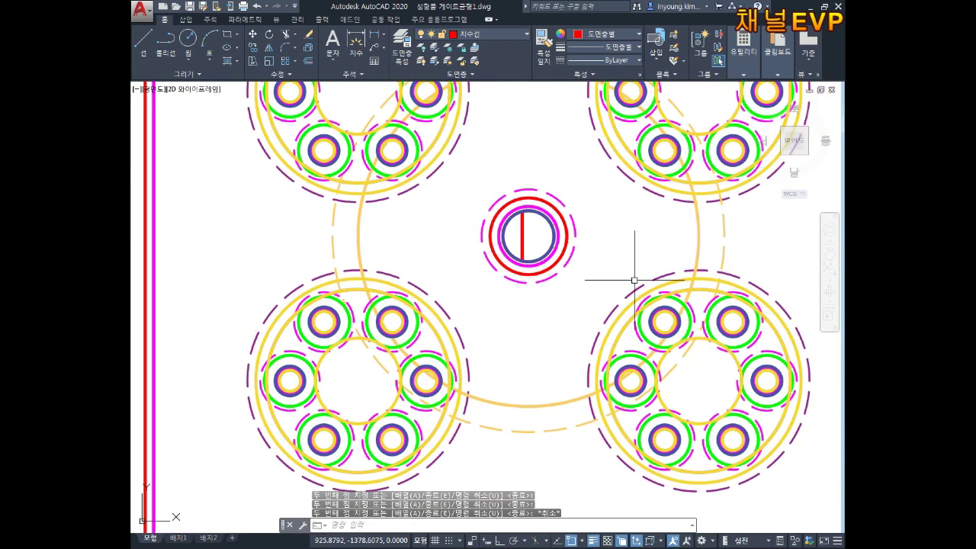
key("Escape")
key("Escape")
key("Escape")
scroll(686, 266, "down", 4)
scroll(655, 255, "up", 1)
scroll(463, 201, "up", 2)
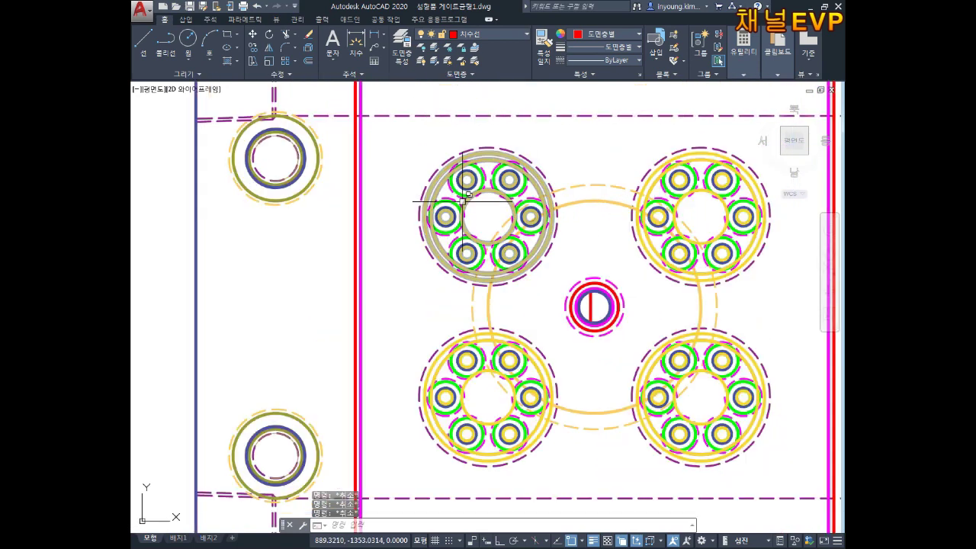
key("BackSpace")
type("ㅐ")
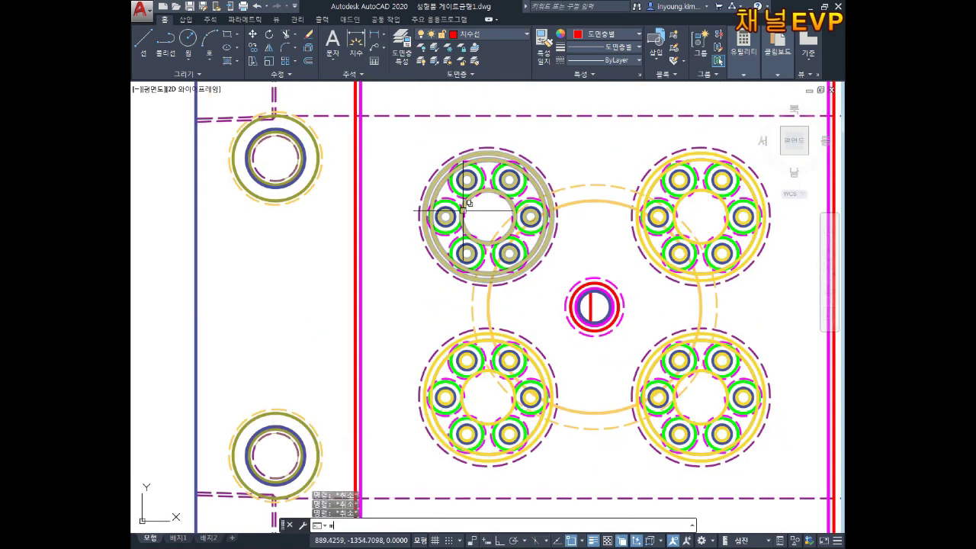
key("Return")
scroll(451, 323, "up", 2)
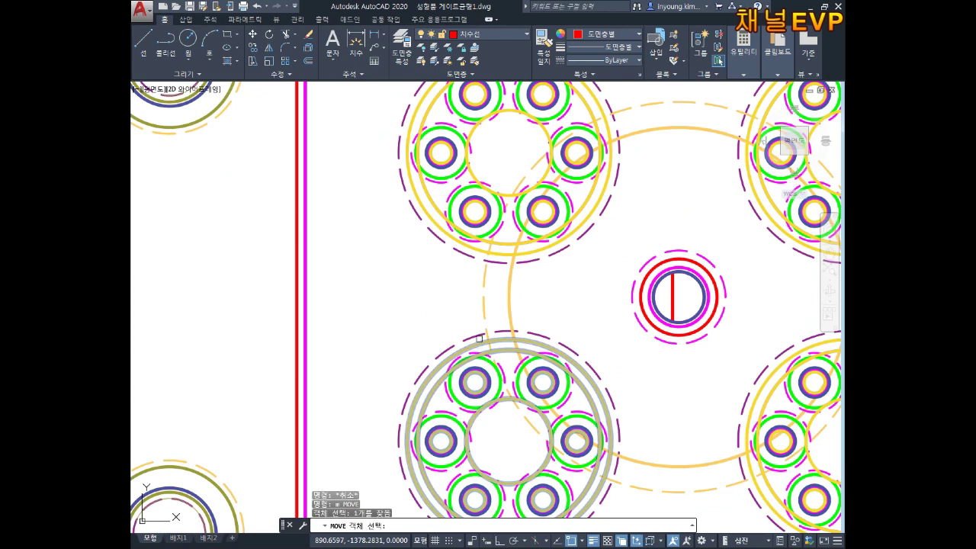
left_click(446, 212)
left_click(526, 251)
middle_click_drag(641, 222, 615, 200)
left_click(643, 210)
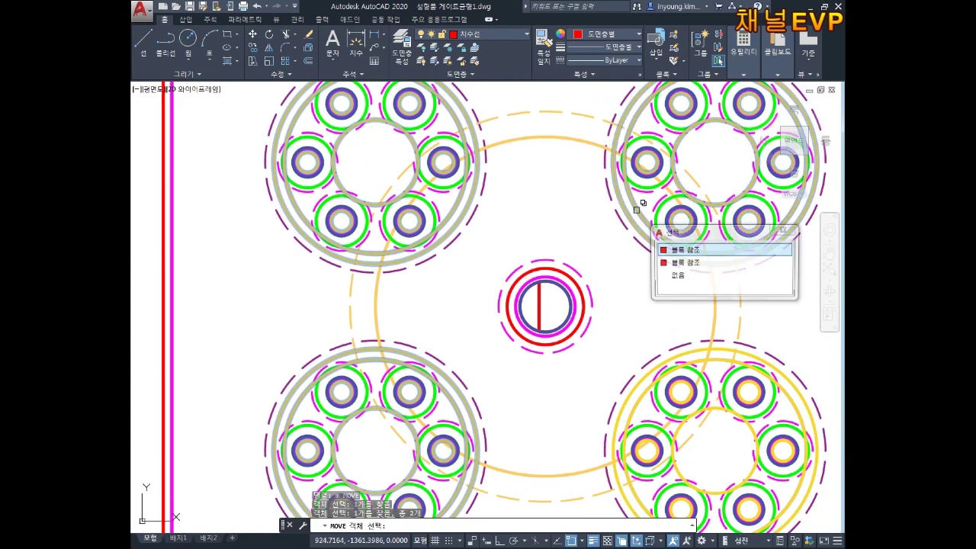
middle_click_drag(746, 368, 682, 305)
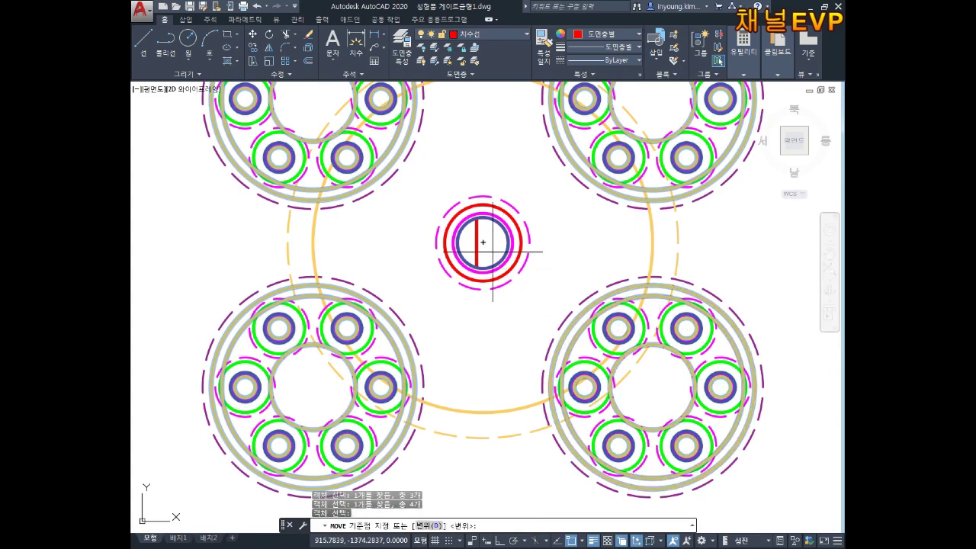
left_click(482, 241)
scroll(533, 259, "down", 3)
middle_click_drag(762, 267, 497, 267)
key("Escape")
key("Escape")
key("Escape")
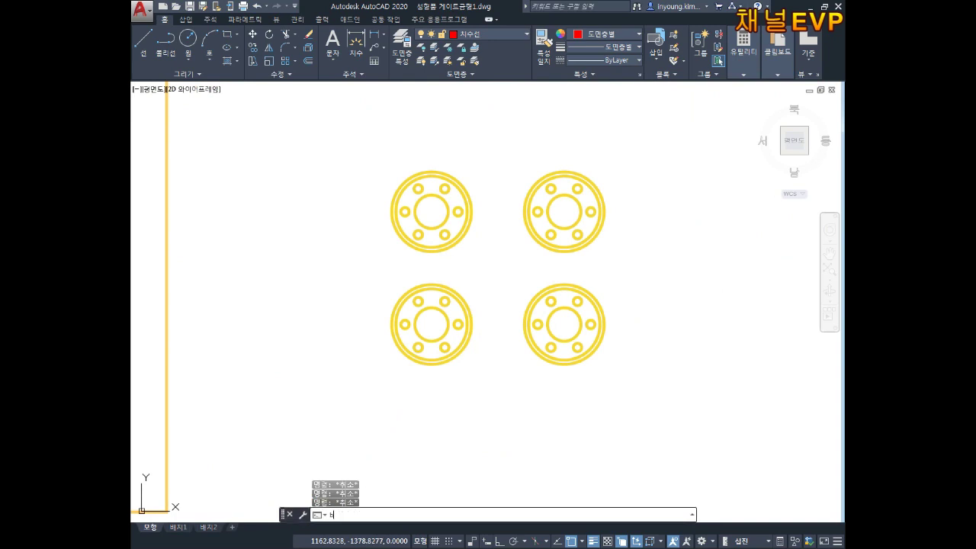
Define the 하코어평면4ea block from all four flanges, based at a flange centre.
key("Return")
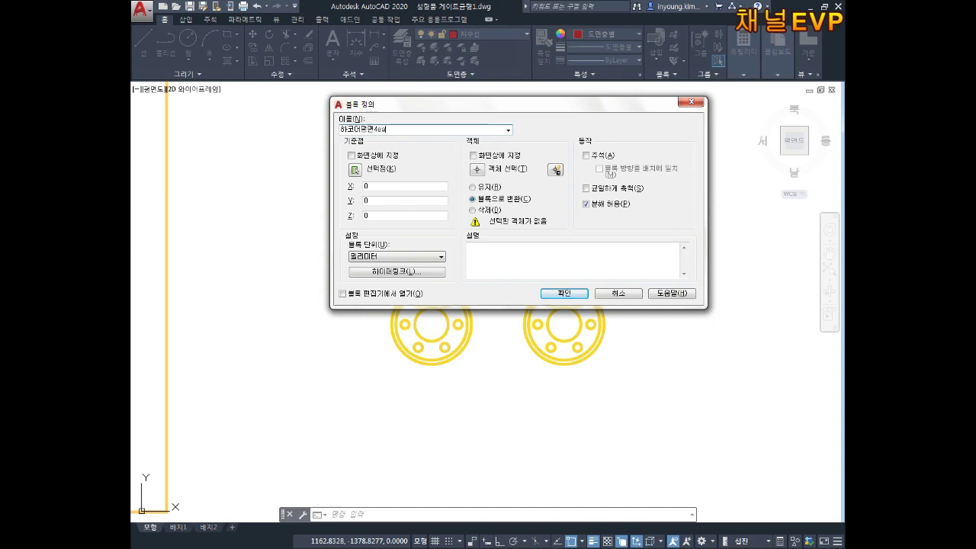
left_click(354, 169)
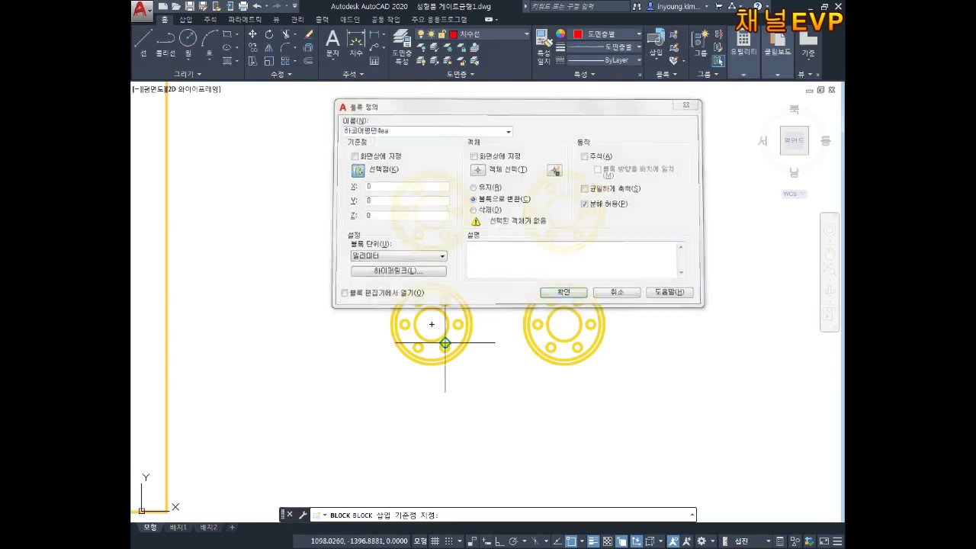
left_click(431, 324)
left_click(476, 168)
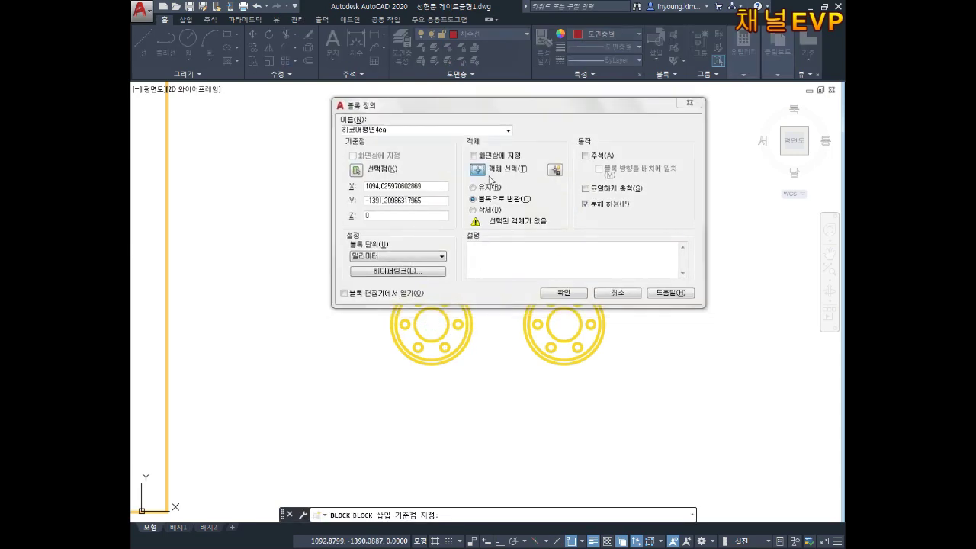
left_click(662, 155)
left_click(335, 387)
key("Return")
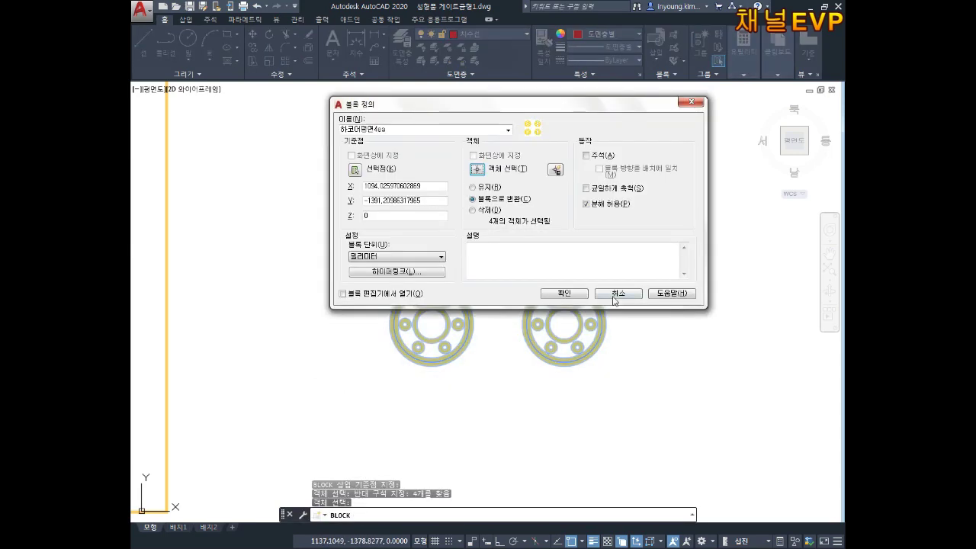
left_click(579, 294)
type("ㅂ")
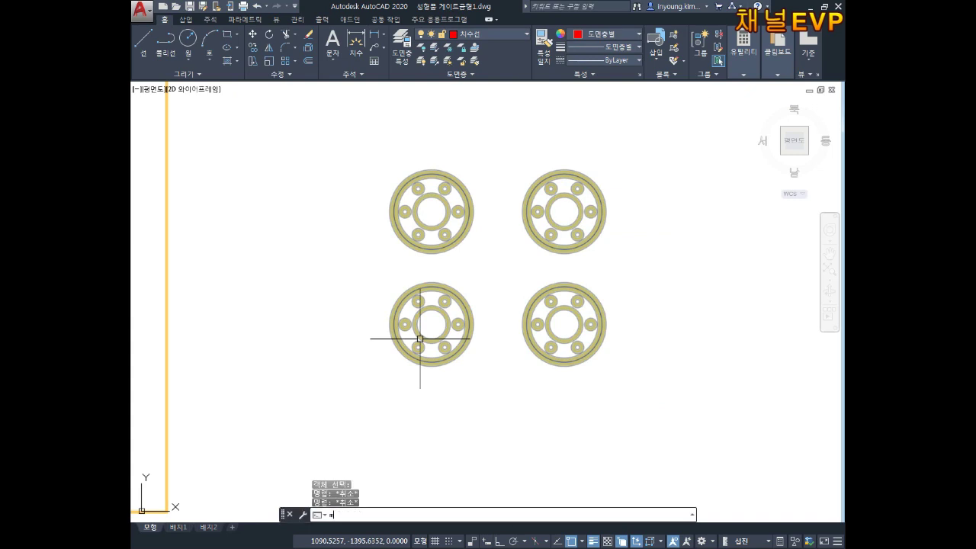
key("Return")
key("Escape")
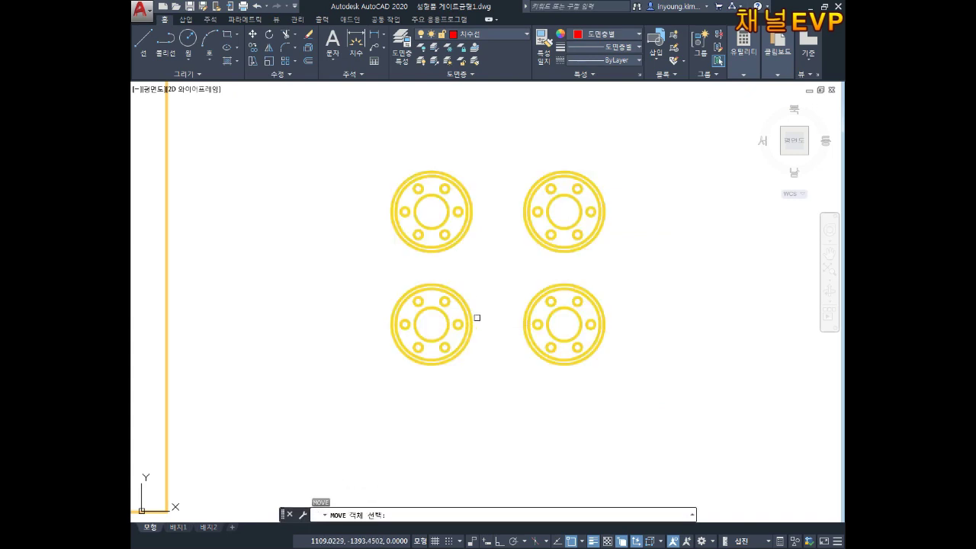
Move the 하코어평면4ea block back onto the plate plan, centred on the gate clusters.
left_click_drag(481, 331, 446, 305)
key("Return")
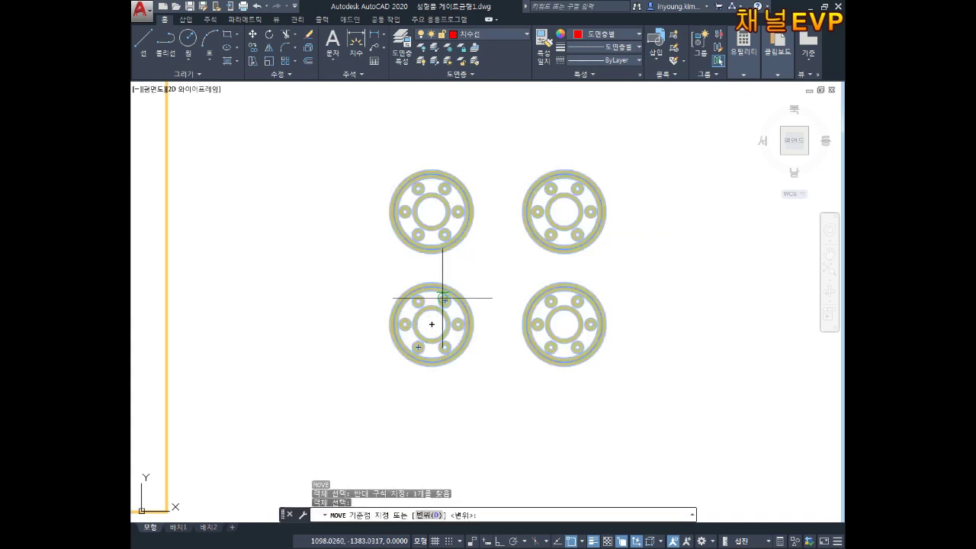
left_click(432, 324)
scroll(453, 242, "down", 4)
scroll(343, 236, "up", 4)
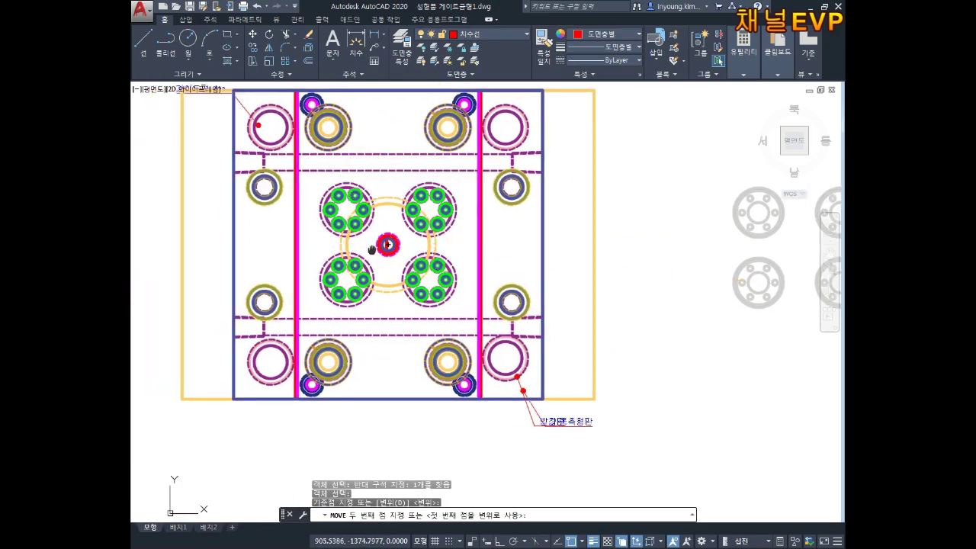
scroll(397, 266, "up", 4)
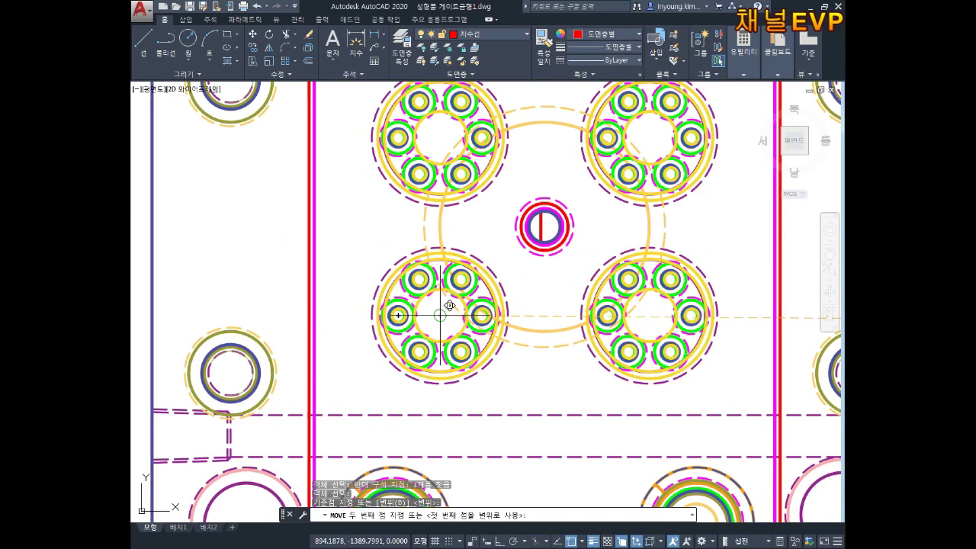
left_click(475, 316)
scroll(587, 210, "down", 1)
key("Escape")
key("Escape")
key("Escape")
scroll(487, 191, "up", 4)
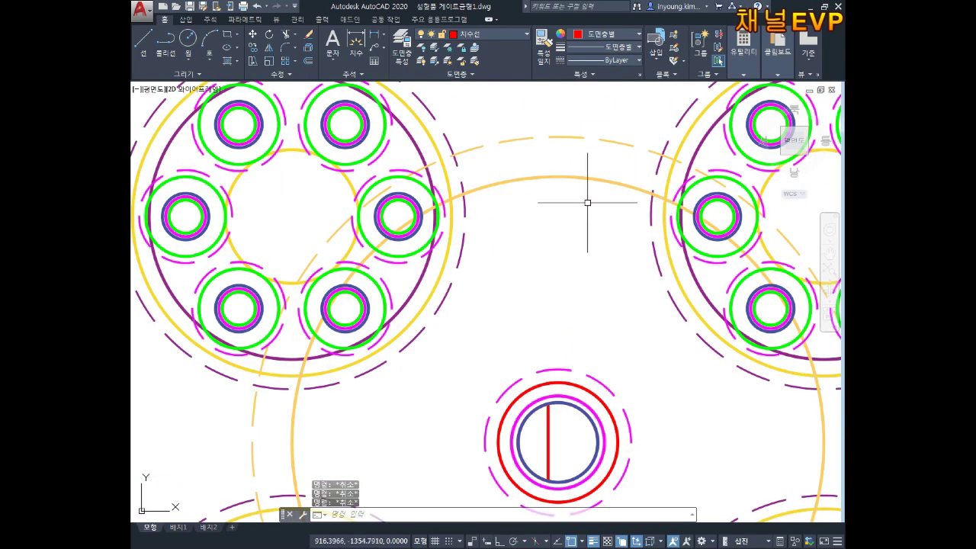
scroll(584, 201, "down", 4)
scroll(583, 179, "down", 2)
scroll(548, 228, "down", 3)
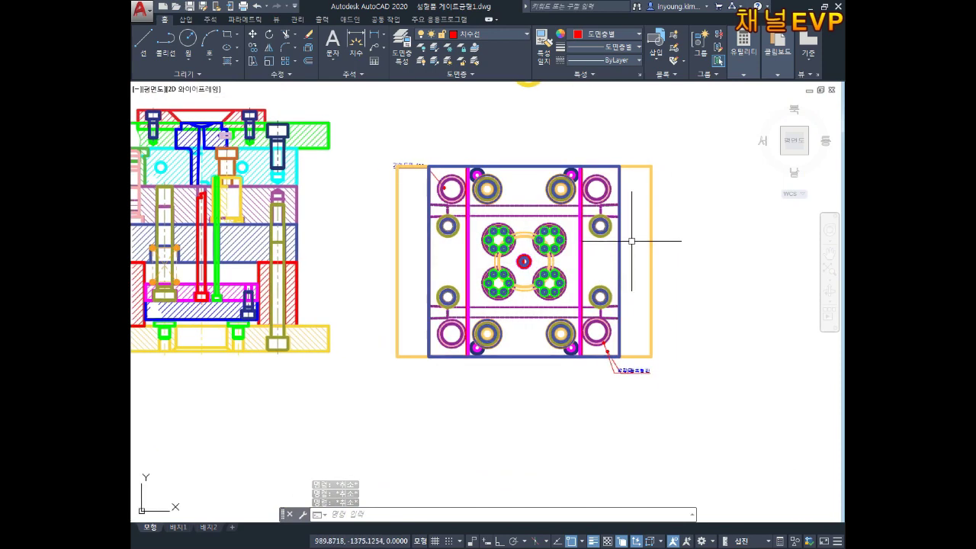
Create the 하측금형평면 block from all 15 plate-plan objects, based at the plate centre.
middle_click_drag(607, 243, 581, 269)
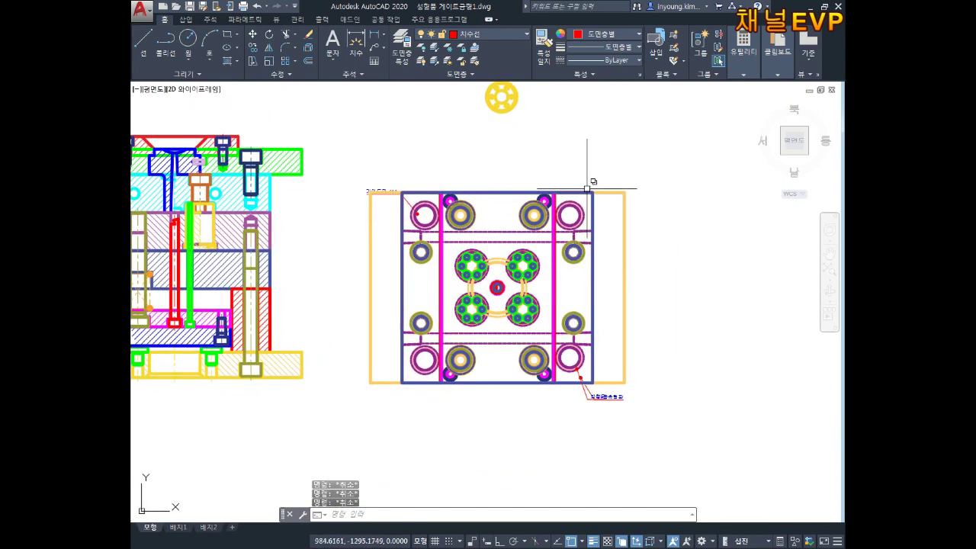
type("ㅂ")
key("Return")
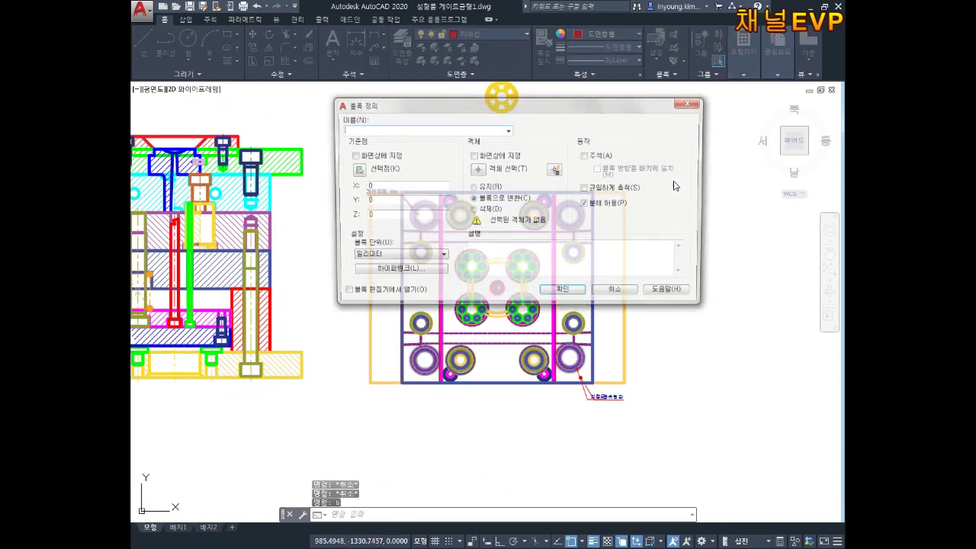
key("Escape")
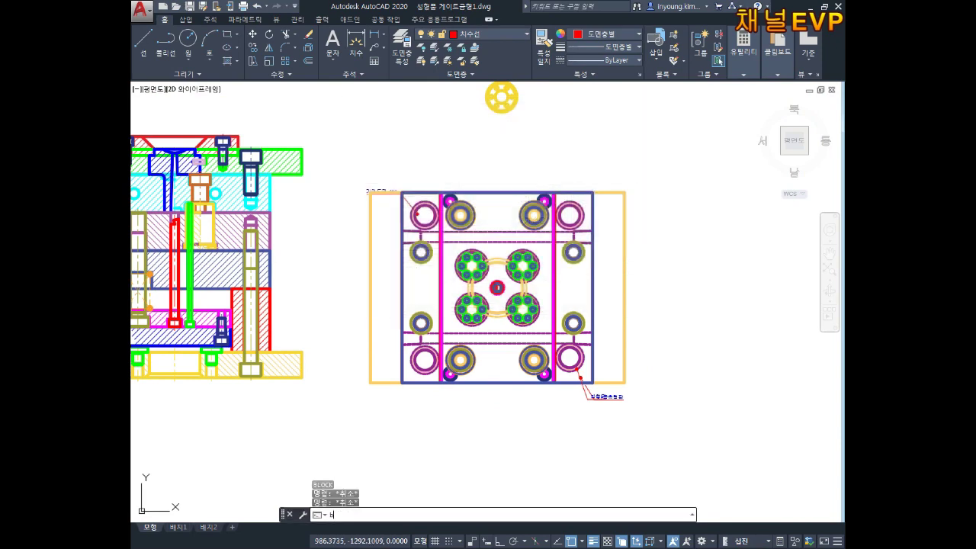
key("Return")
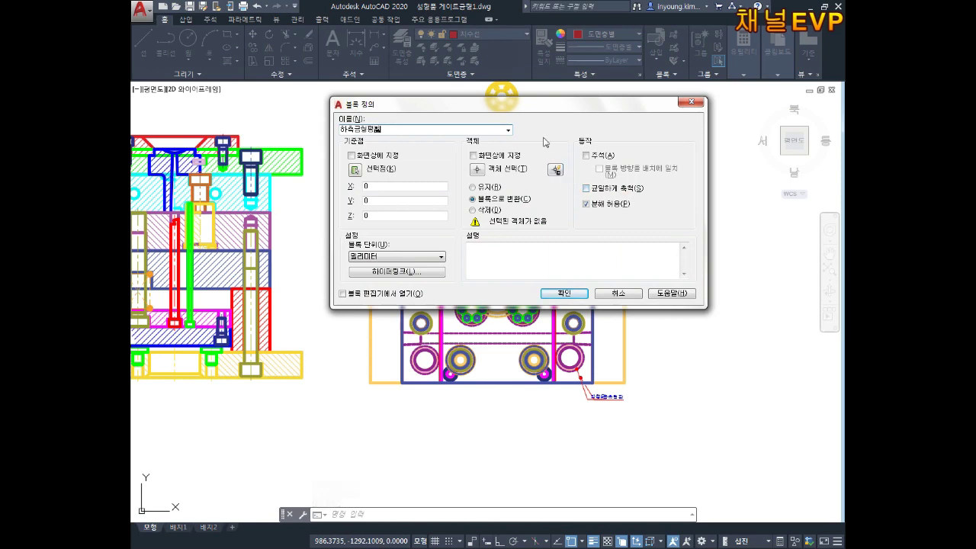
left_click(355, 169)
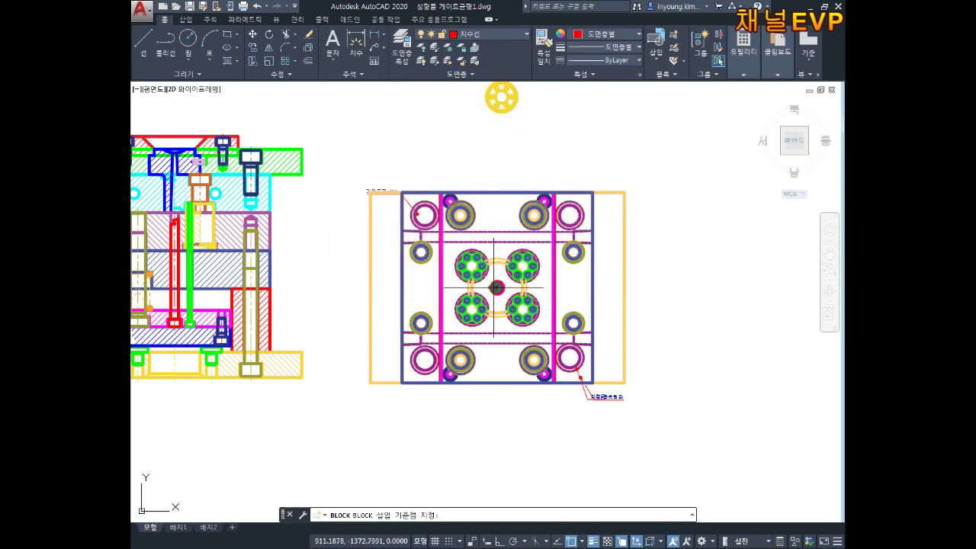
left_click(501, 285)
left_click(477, 169)
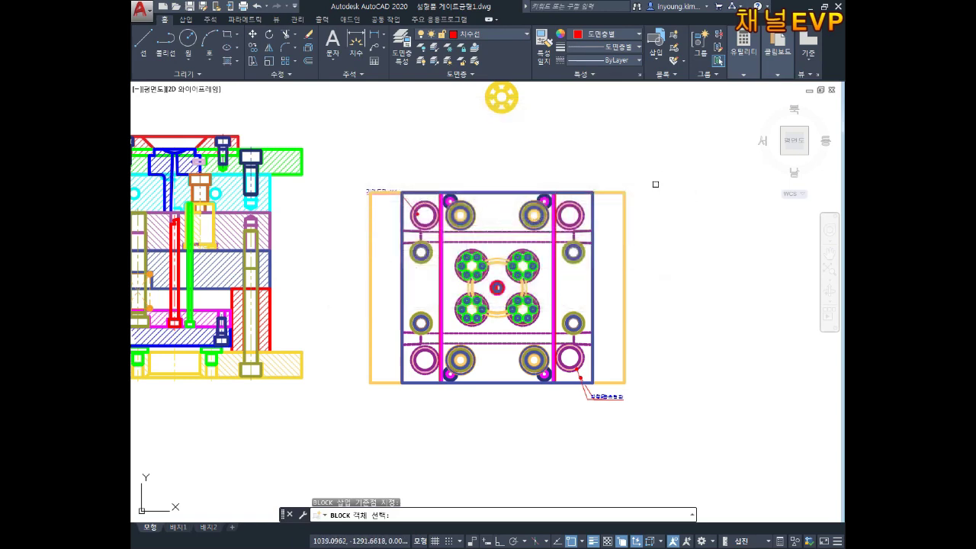
left_click(664, 168)
left_click(350, 411)
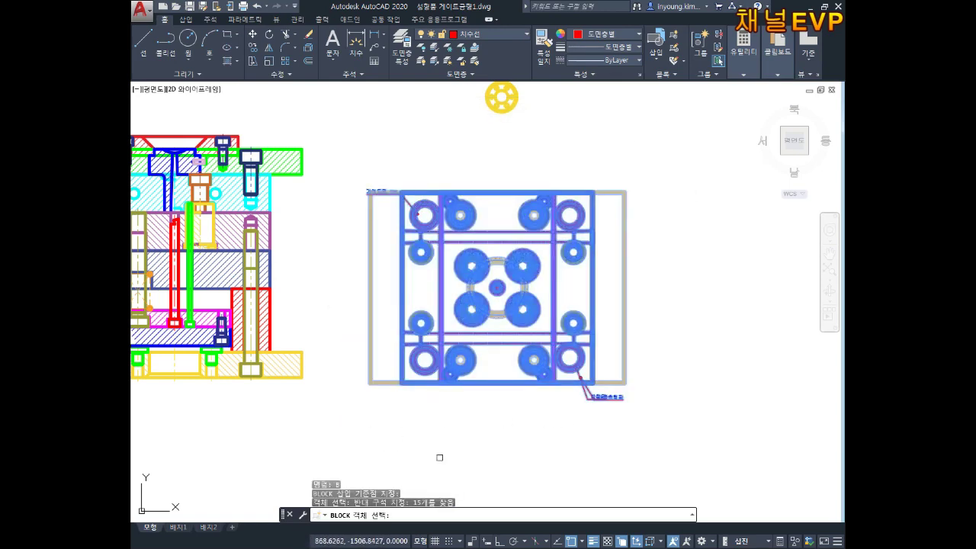
key("Return")
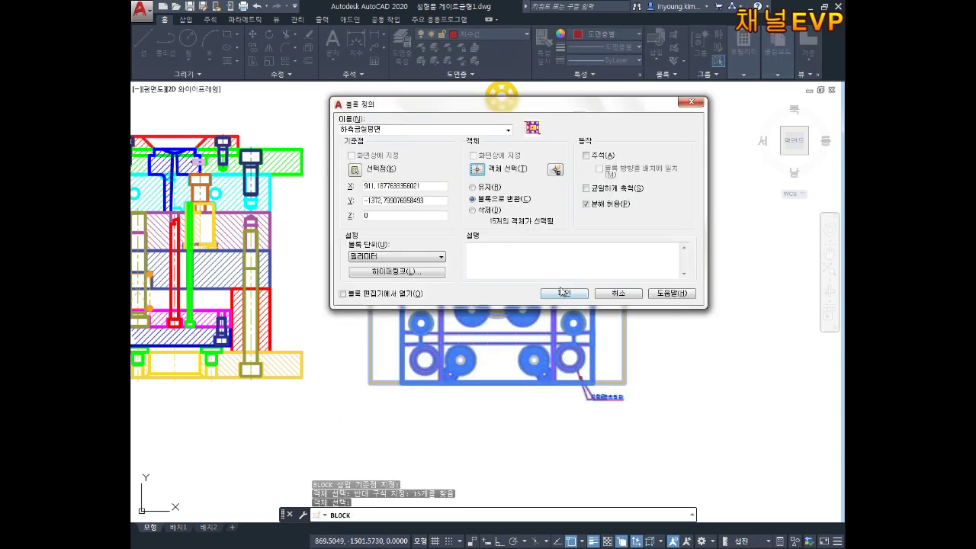
left_click(562, 292)
scroll(451, 315, "down", 2)
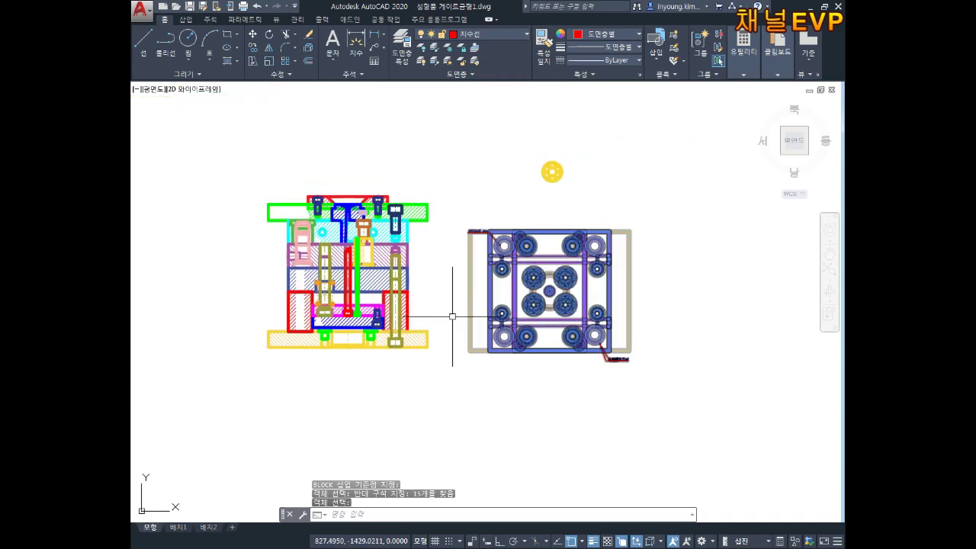
Copy the mold section view and place the copy below the original drawings.
key("Escape")
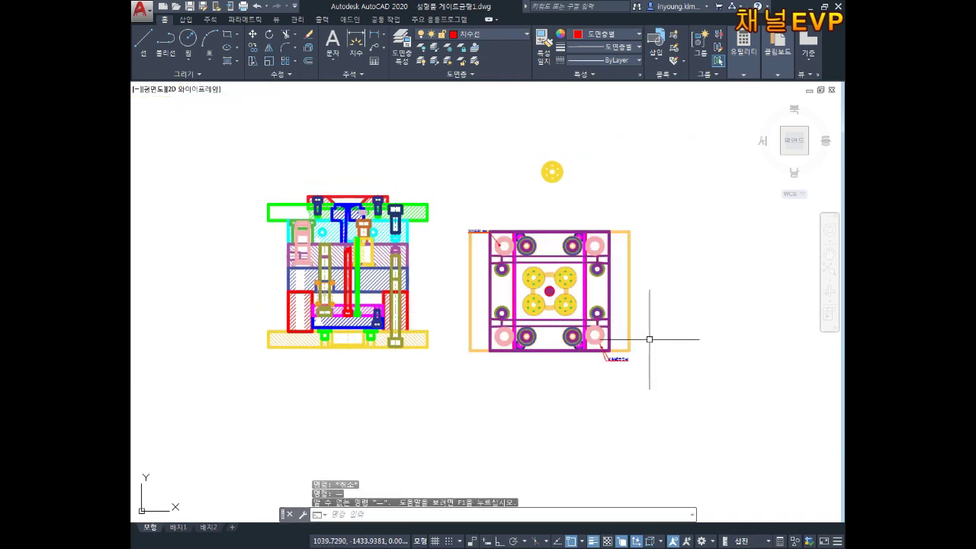
middle_click_drag(475, 368, 484, 340)
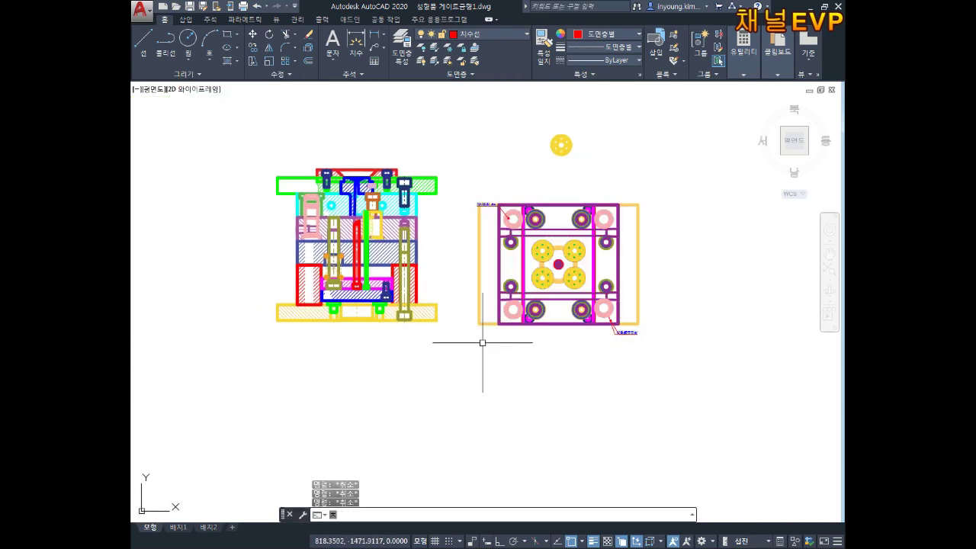
left_click(444, 334)
key("Escape")
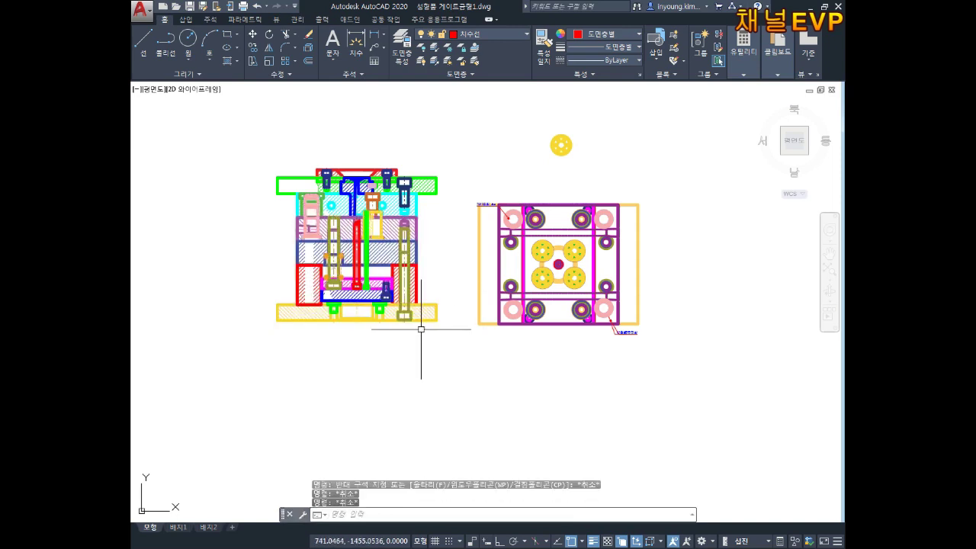
type("co")
key("Return")
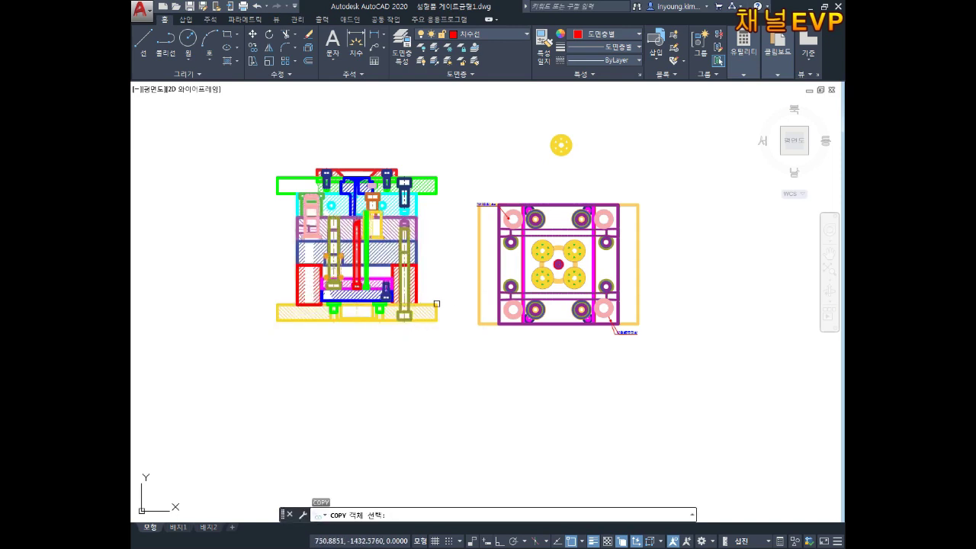
left_click_drag(478, 365, 275, 192)
key("Return")
left_click(367, 308)
middle_click_drag(470, 503, 442, 419)
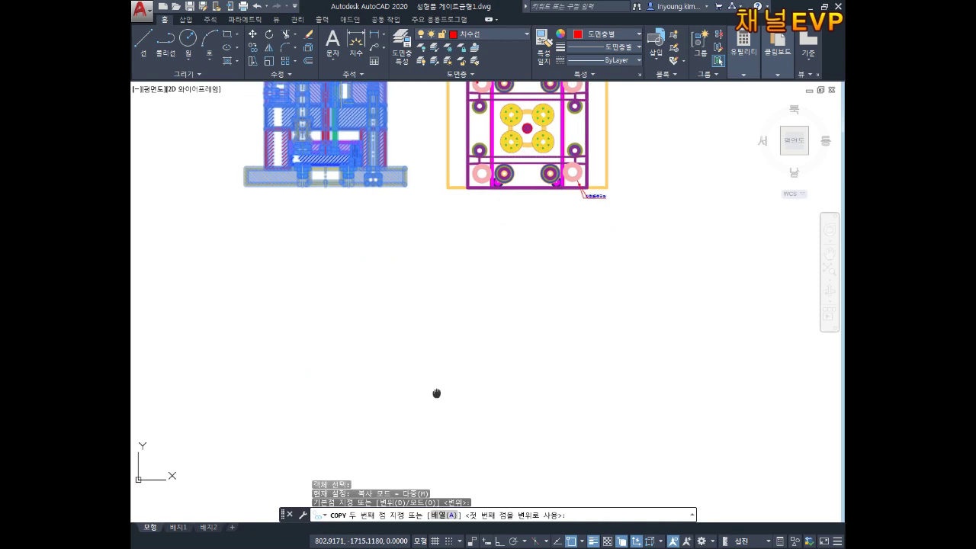
left_click(509, 290)
key("Escape")
key("Escape")
key("Escape")
Copy the 하측금형평면 plan-view block and place it above the section copy.
mouse_move(543, 320)
middle_mouse_down()
mouse_move(528, 283)
mouse_move(556, 306)
middle_mouse_up()
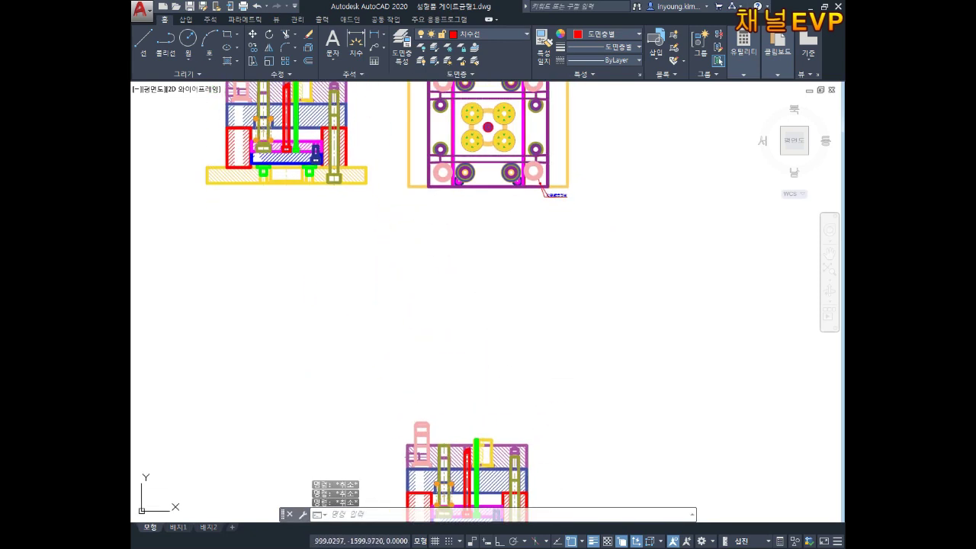
type("co")
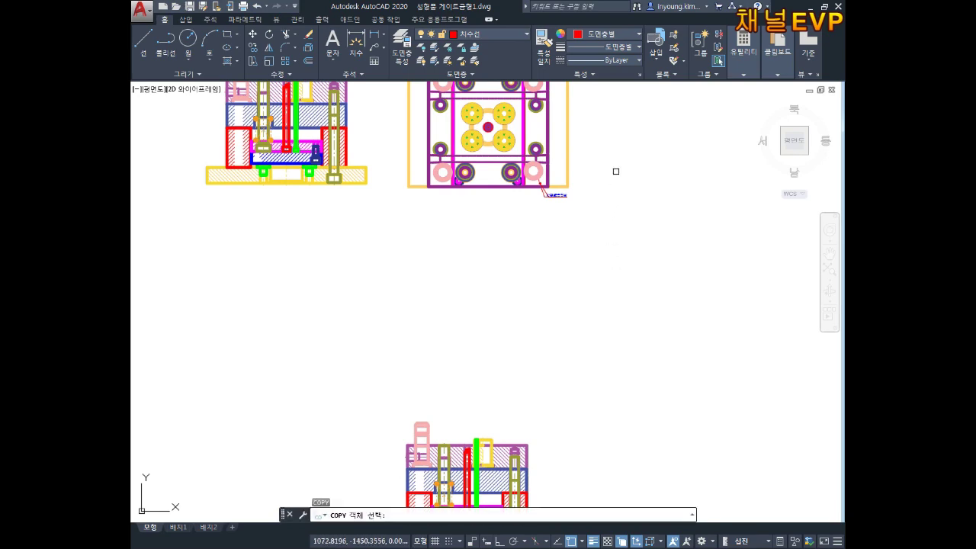
left_click_drag(616, 170, 533, 186)
key("Return")
left_click(532, 171)
left_click(520, 342)
key("Escape")
middle_click_drag(519, 342, 519, 212)
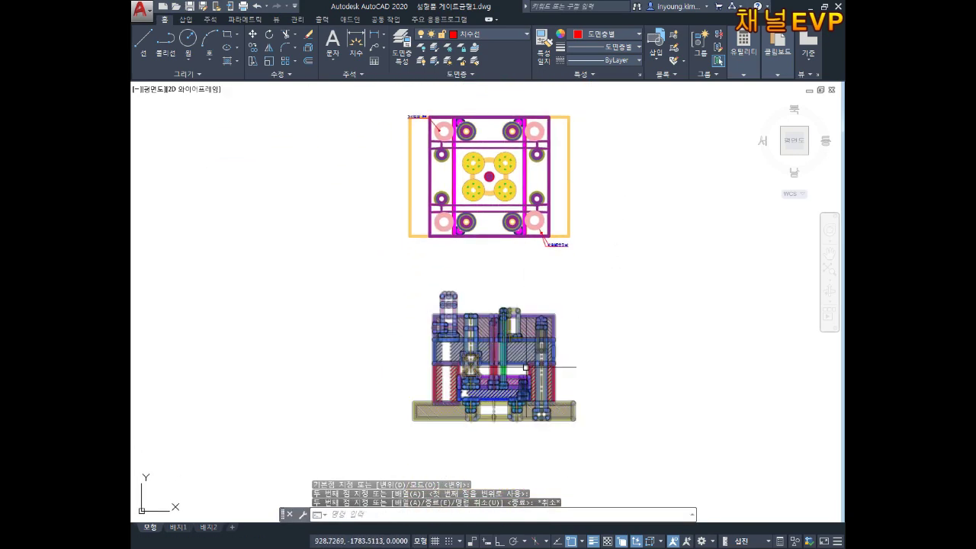
key("Escape")
key("Escape")
key("Escape")
Draw a vertical line beside the copied views with the LINE command.
type("l")
key("Return")
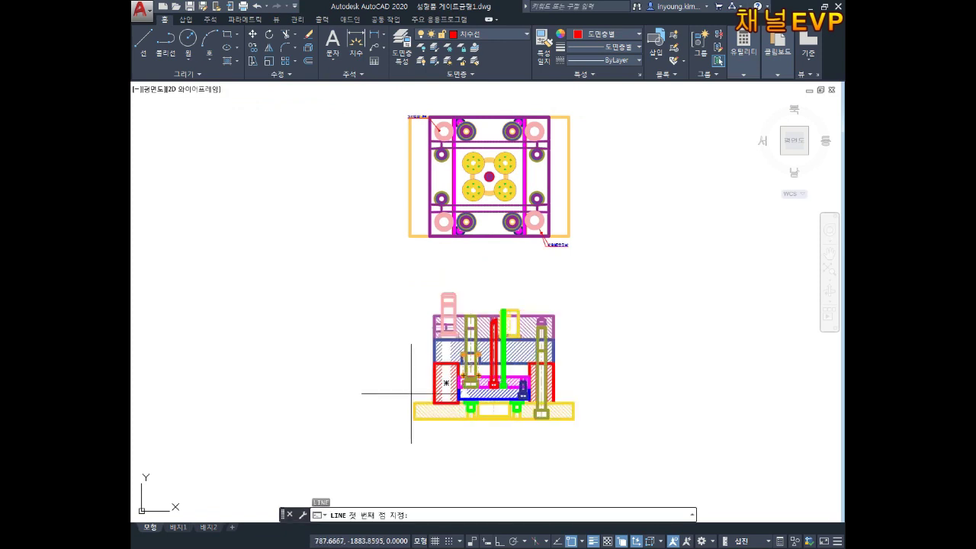
left_click(414, 403)
left_click(414, 255)
key("Escape")
key("Escape")
key("Escape")
Start moving the copied plan view, then cancel the move.
middle_click_drag(414, 255, 423, 356)
left_click(560, 339)
key("Return")
left_click_drag(523, 203, 404, 359)
key("Return")
scroll(392, 338, "up", 3)
left_click(392, 338)
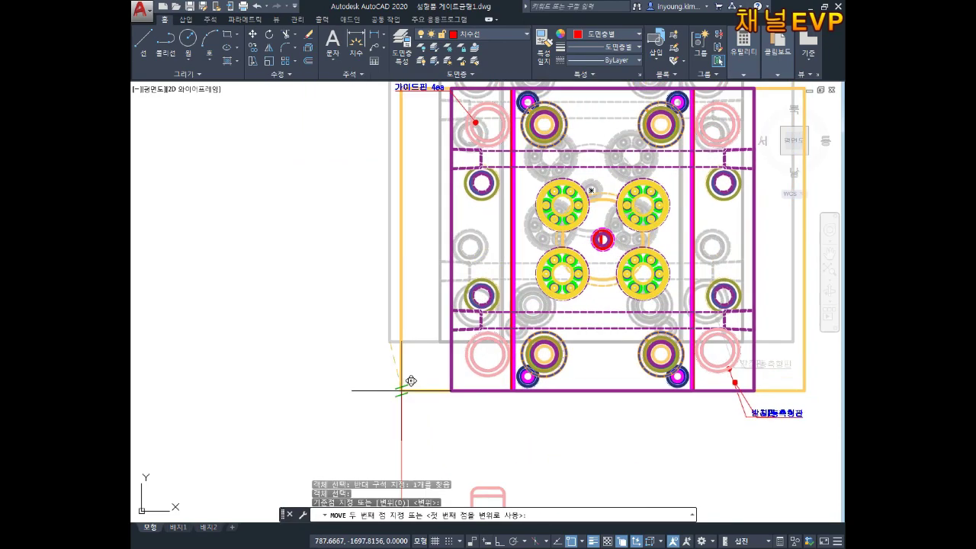
key("Escape")
key("Escape")
key("Escape")
scroll(420, 394, "up", 3)
Delete the stray line and zoom out to show all the drawings.
left_click(420, 353)
left_click(323, 366)
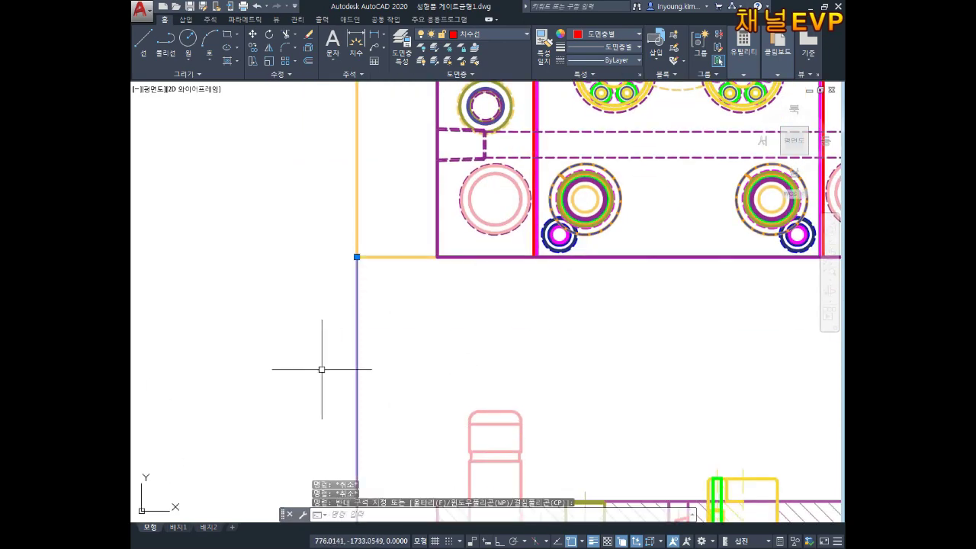
key("Delete")
scroll(322, 366, "down", 5)
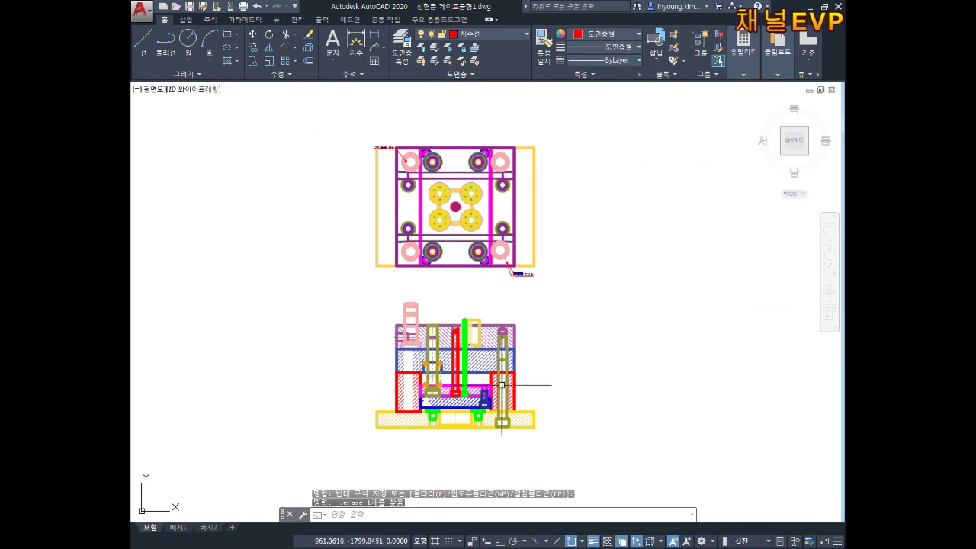
middle_click_drag(501, 385, 516, 404)
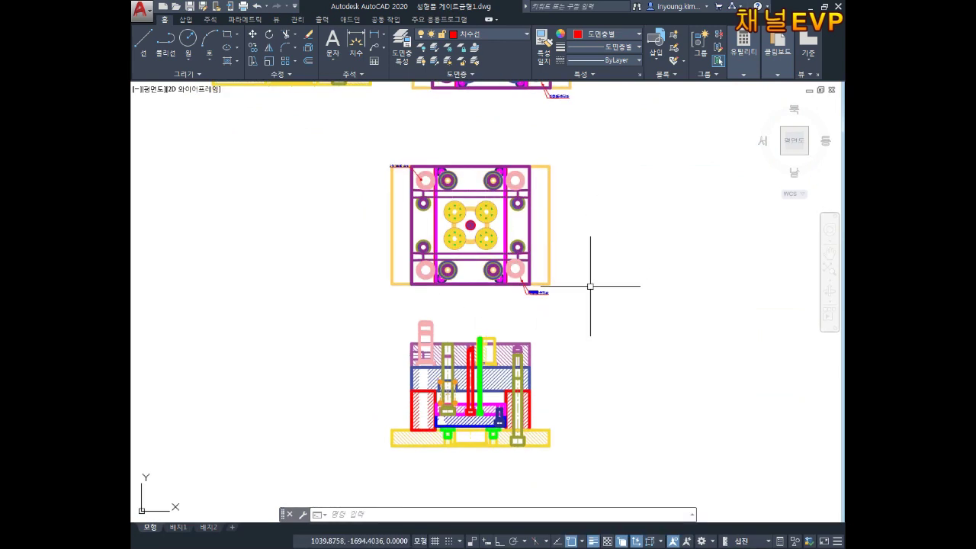
mouse_move(584, 305)
middle_mouse_down()
mouse_move(584, 261)
mouse_move(537, 347)
middle_mouse_up()
scroll(584, 262, "down", 2)
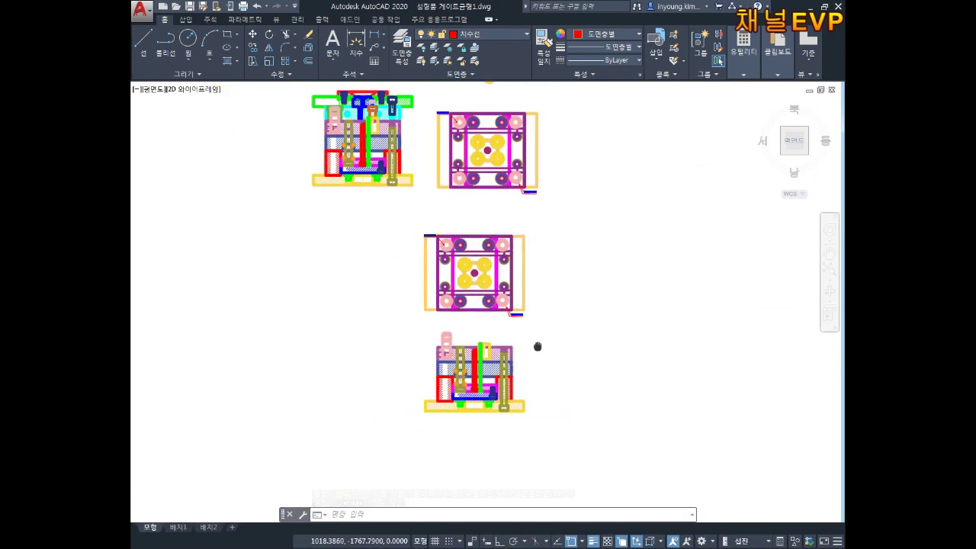
key("Escape")
key("Escape")
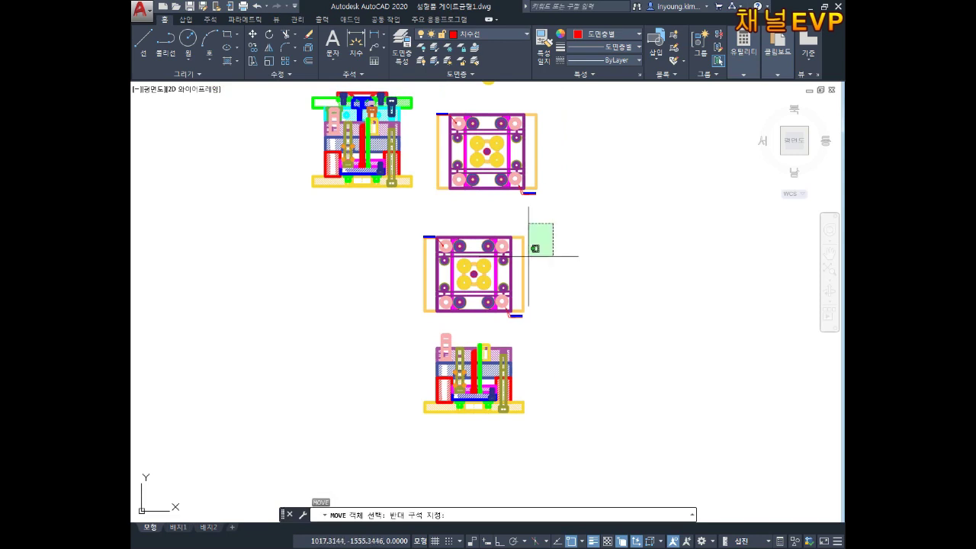
Move both copied plan and section views to the right of the originals.
left_click(353, 413)
key("Return")
left_click(523, 316)
middle_click_drag(848, 159, 689, 308)
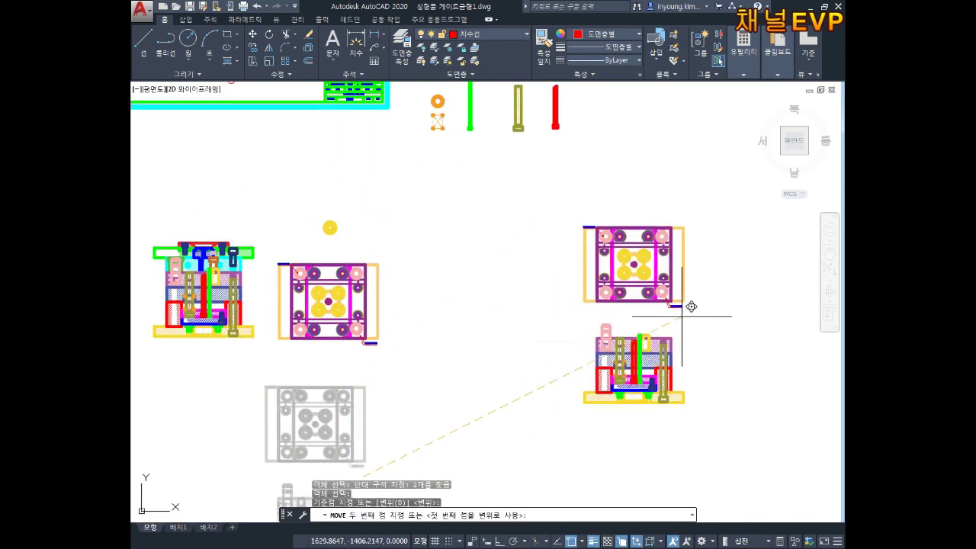
middle_click_drag(756, 253, 686, 290)
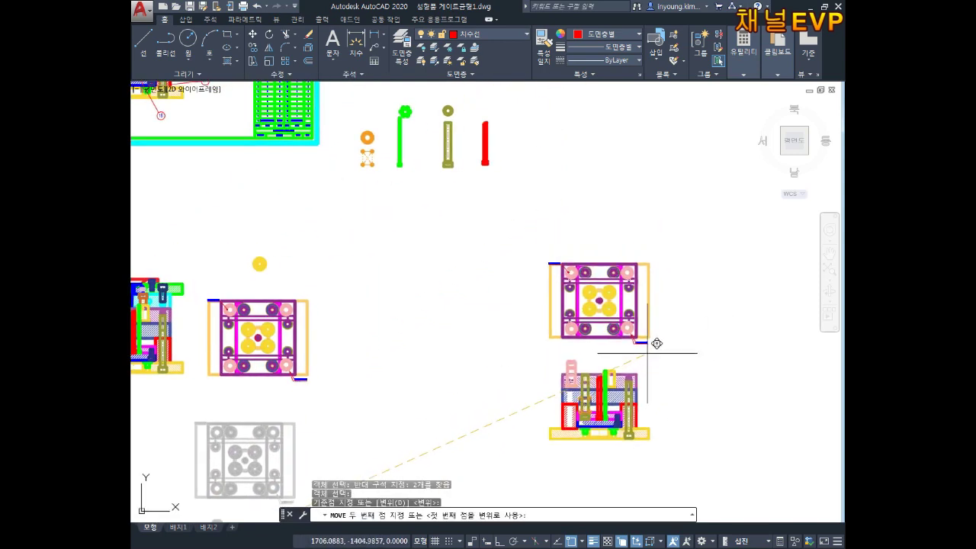
key("Escape")
key("Escape")
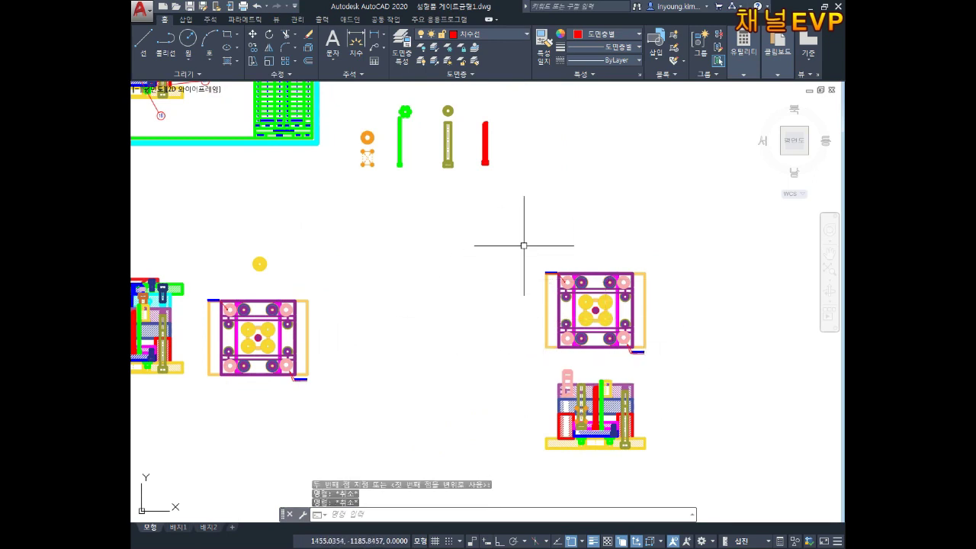
scroll(620, 386, "up", 4)
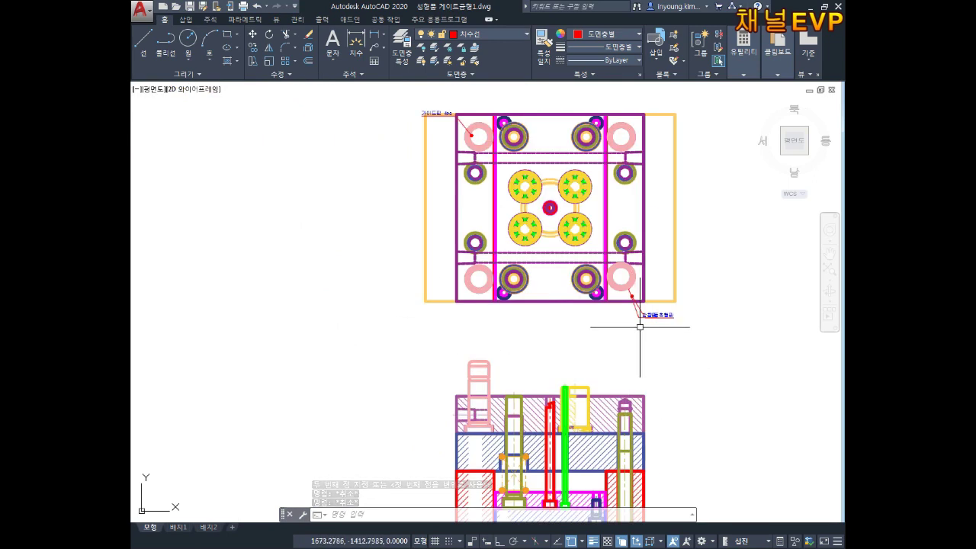
Pan and zoom around the mold views to recentre the copied drawings.
left_click(608, 240)
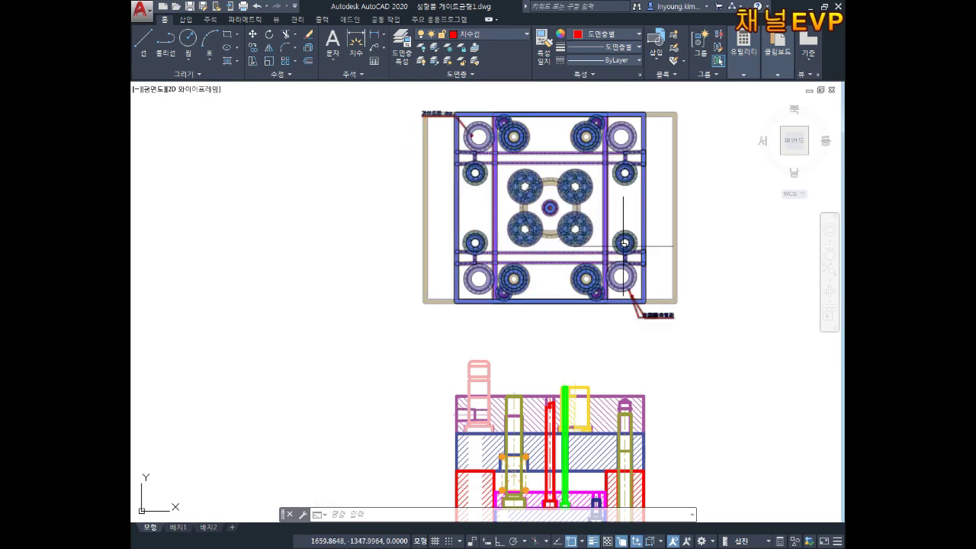
middle_click_drag(655, 246, 645, 153)
mouse_move(611, 216)
middle_mouse_down()
mouse_move(586, 297)
mouse_move(594, 190)
middle_mouse_up()
scroll(566, 256, "up", 4)
scroll(564, 289, "down", 2)
scroll(549, 288, "down", 4)
scroll(549, 298, "down", 3)
mouse_move(411, 275)
middle_mouse_down()
mouse_move(484, 307)
mouse_move(555, 294)
middle_mouse_up()
scroll(352, 230, "up", 4)
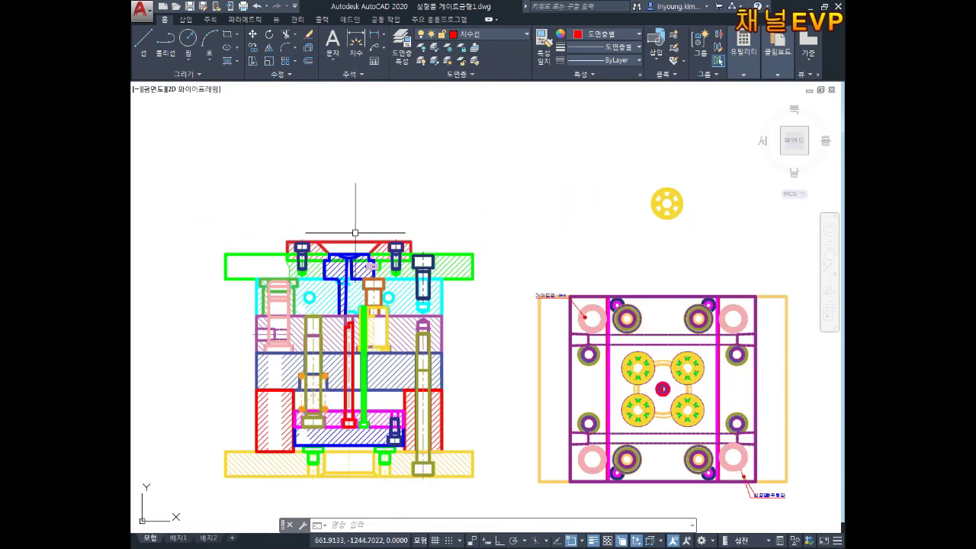
middle_click_drag(410, 284, 403, 310)
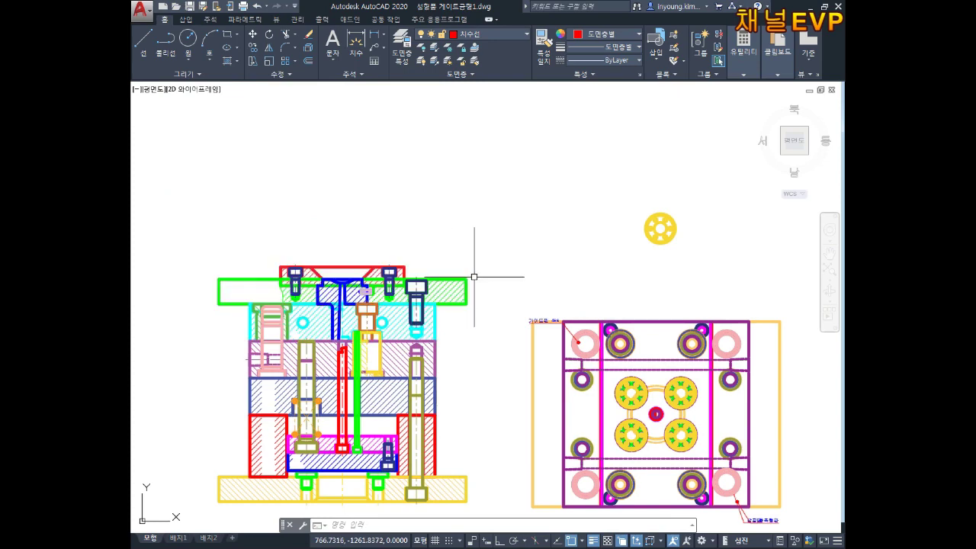
scroll(534, 262, "down", 2)
middle_click_drag(534, 262, 563, 292)
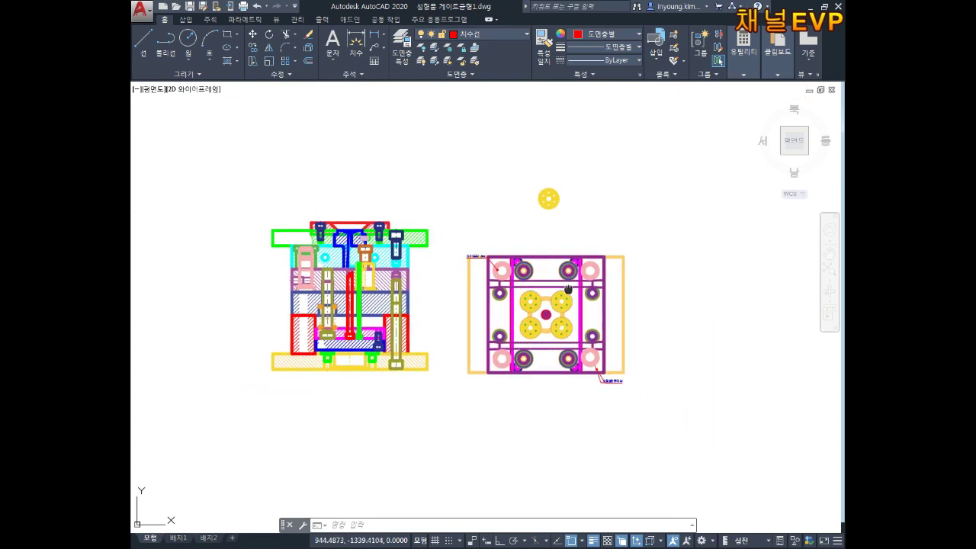
Begin moving the right-hand plan view, then cancel, leaving it in place.
left_click_drag(668, 252, 464, 379)
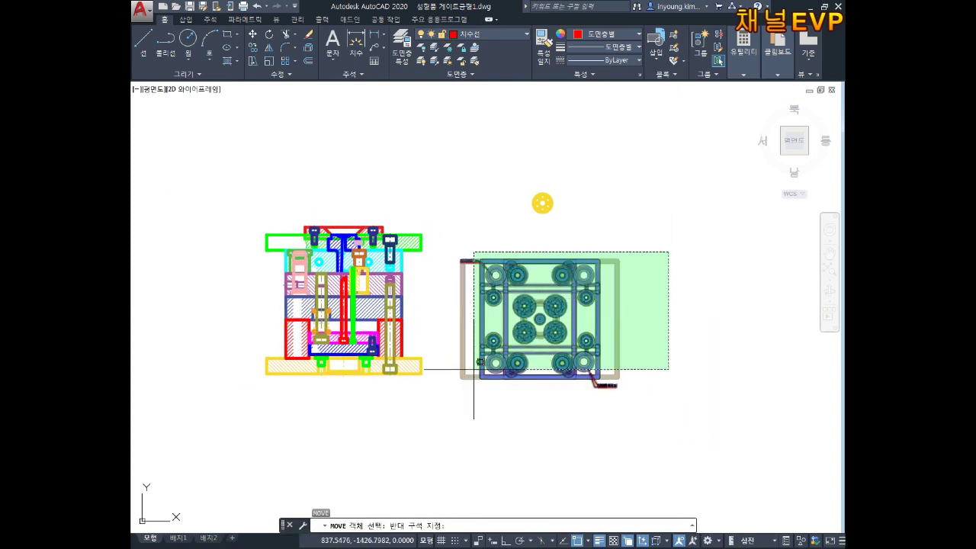
key("Return")
left_click(526, 332)
middle_click_drag(523, 383, 520, 246)
key("Escape")
key("Escape")
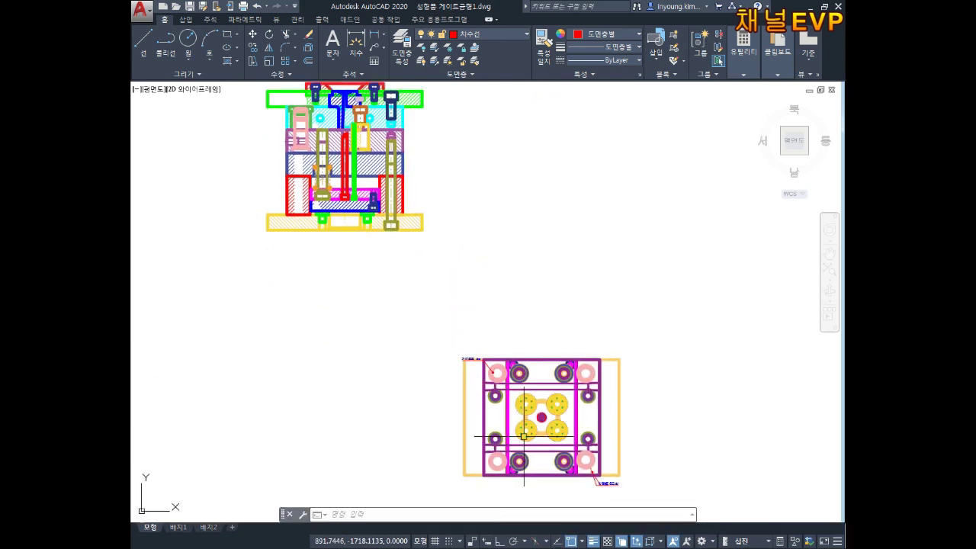
middle_click_drag(546, 168, 549, 269)
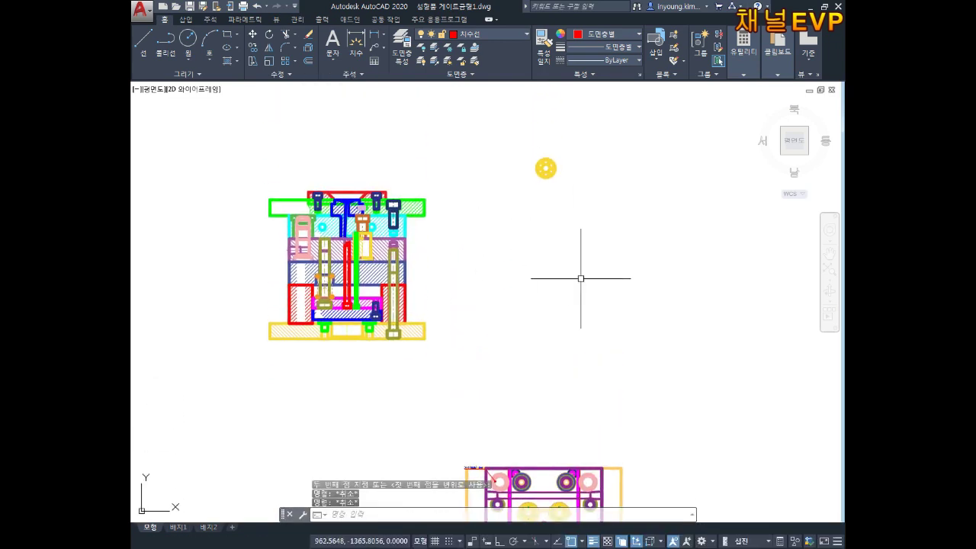
mouse_move(534, 274)
middle_mouse_down()
mouse_move(474, 267)
mouse_move(505, 303)
middle_mouse_up()
middle_click_drag(479, 213, 458, 348)
left_click(449, 270)
left_click(397, 330)
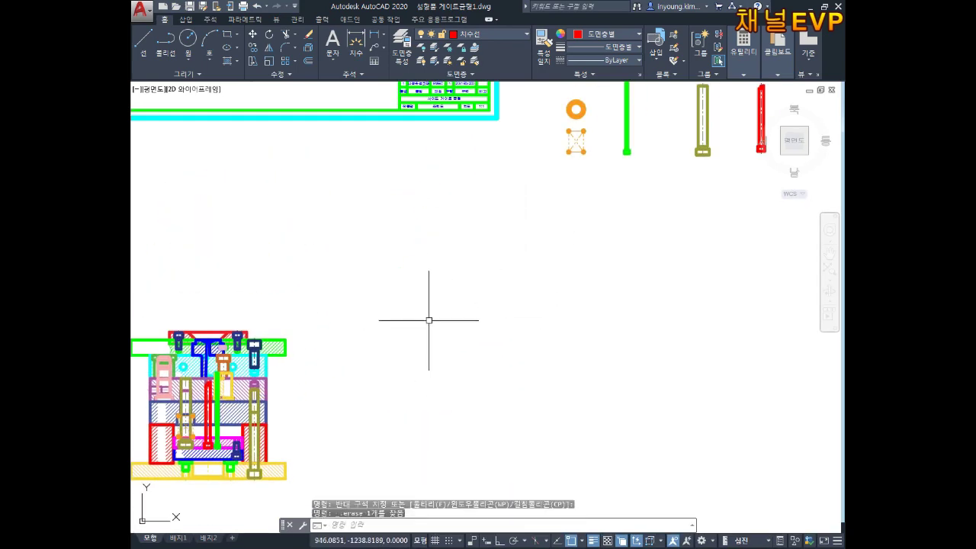
scroll(430, 320, "down", 2)
scroll(478, 328, "down", 2)
key("Escape")
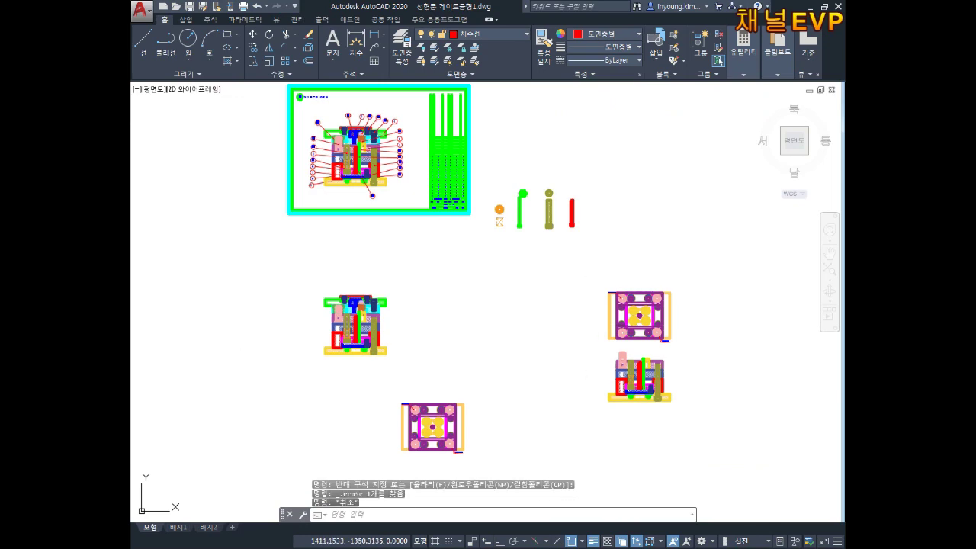
Save the drawing with Ctrl+S and centre the right-hand mold drawing.
key("ctrl+s")
scroll(703, 333, "up", 4)
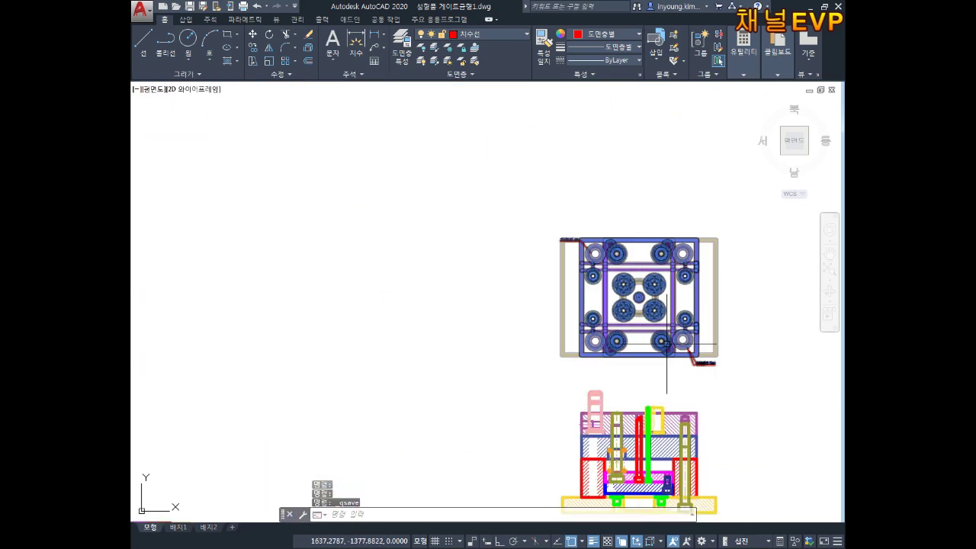
middle_click_drag(703, 358, 564, 293)
scroll(564, 294, "up", 2)
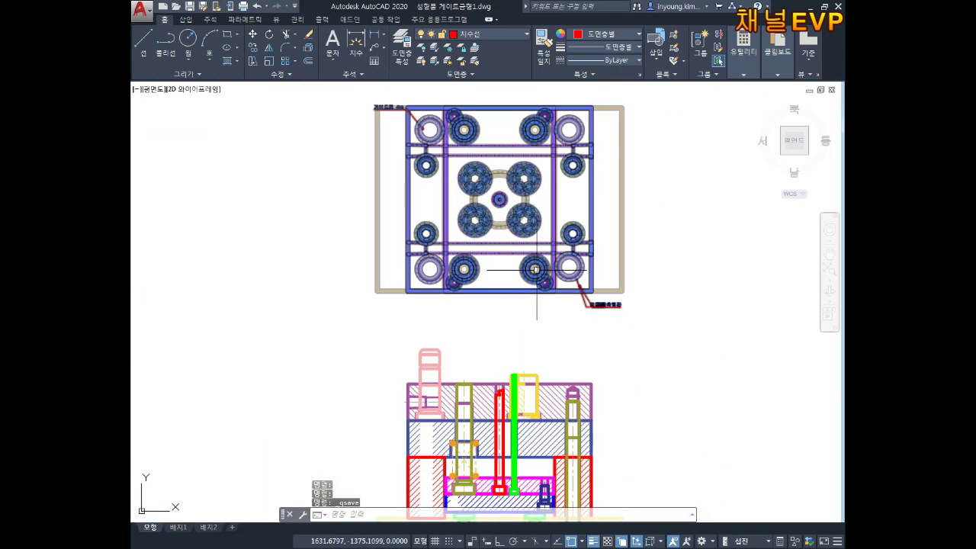
scroll(537, 269, "down", 2)
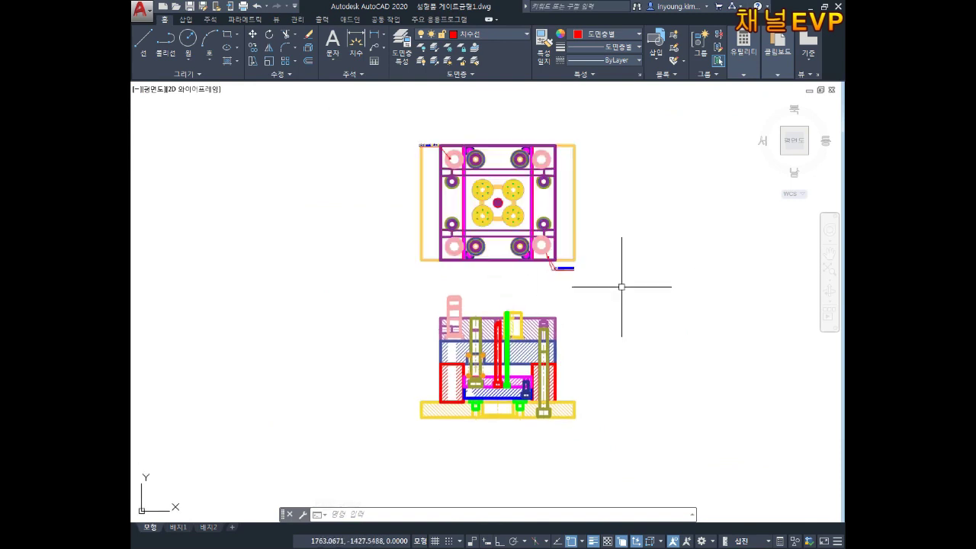
scroll(496, 244, "down", 4)
key("Escape")
scroll(445, 261, "up", 3)
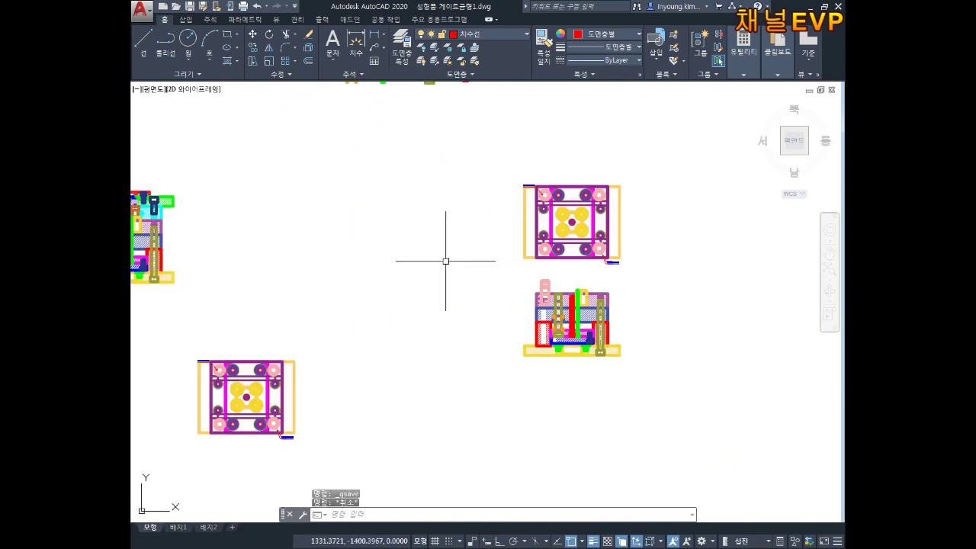
scroll(477, 251, "down", 2)
scroll(458, 336, "down", 2)
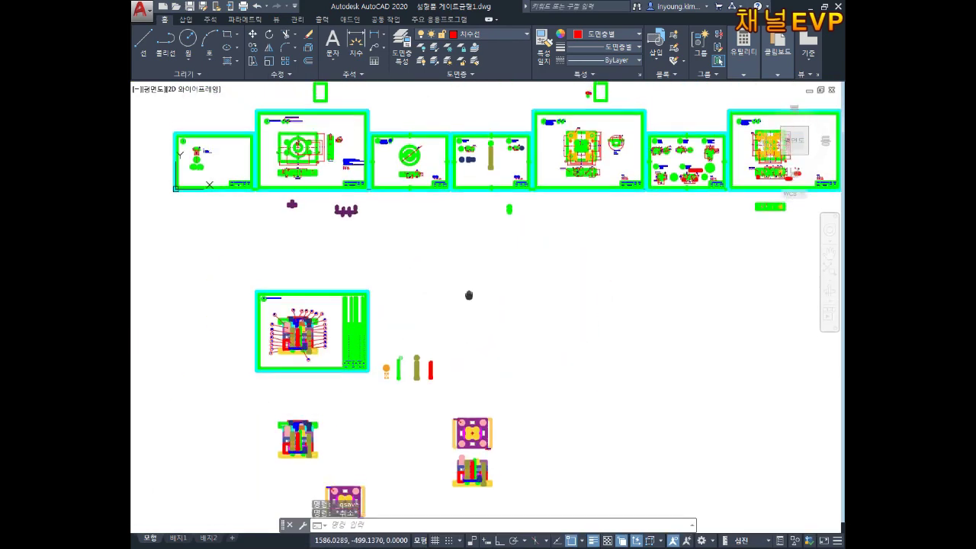
Start COPY and window-select the 고정측 설치판 plate plan view.
scroll(366, 221, "up", 6)
scroll(410, 243, "up", 1)
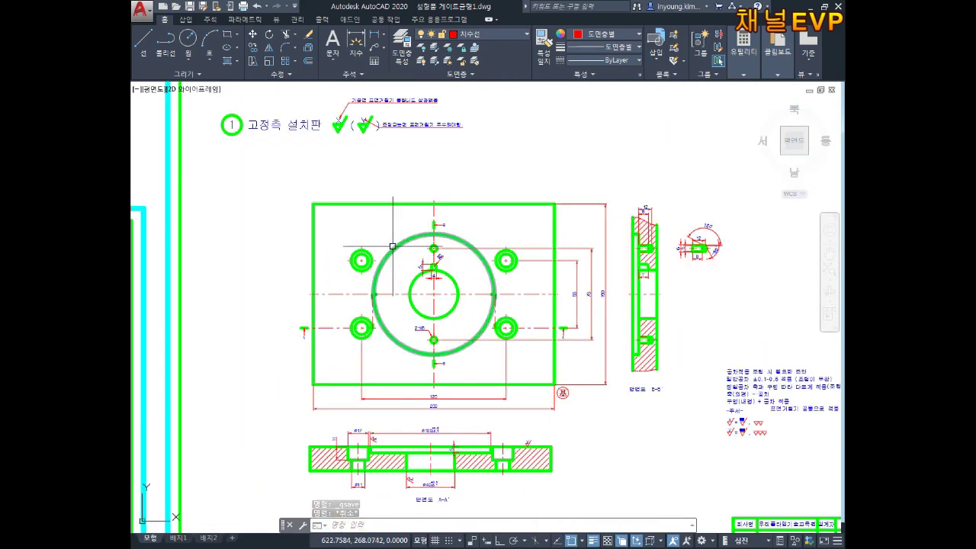
key("Escape")
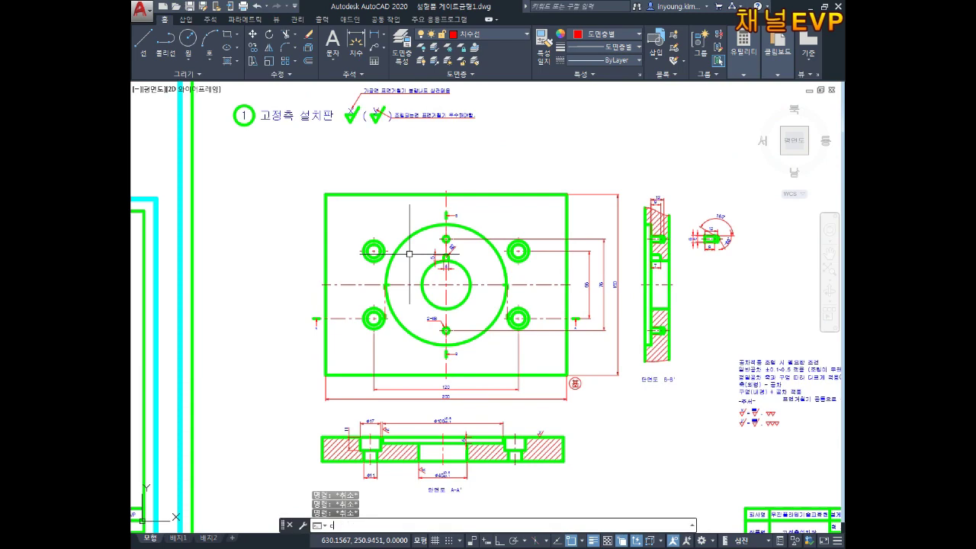
type("o")
key("Return")
left_click(322, 437)
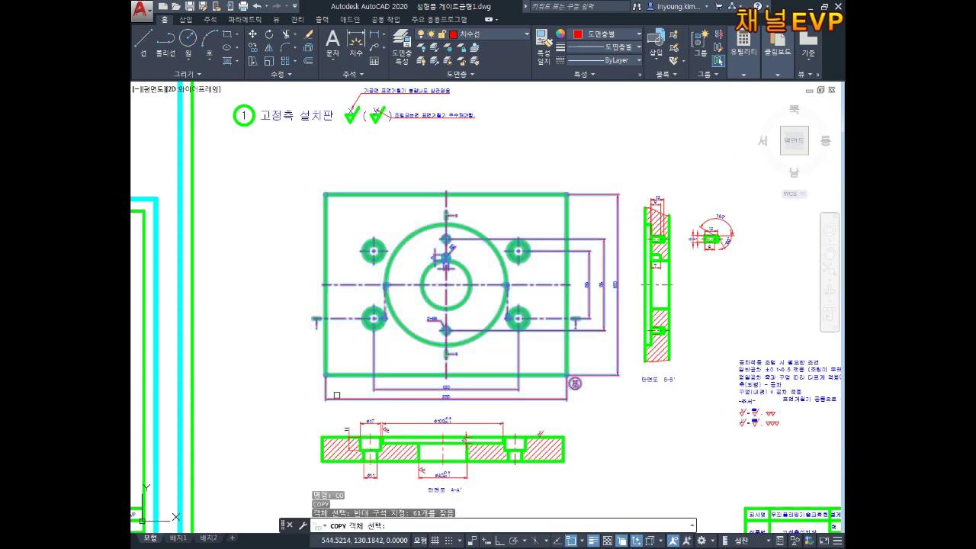
key("Return")
left_click(446, 284)
Place the plate copy beside the mold section view and select its right-side dimensions.
scroll(408, 236, "down", 5)
scroll(407, 236, "down", 2)
middle_click_drag(450, 320, 450, 164)
scroll(472, 297, "up", 3)
scroll(486, 295, "up", 3)
left_click(484, 297)
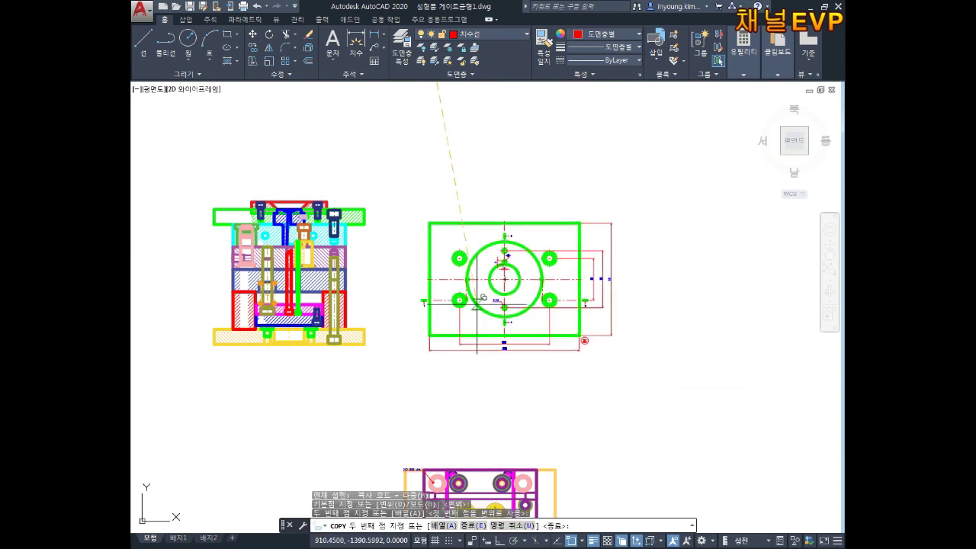
key("Escape")
key("Escape")
left_click(641, 204)
left_click(613, 307)
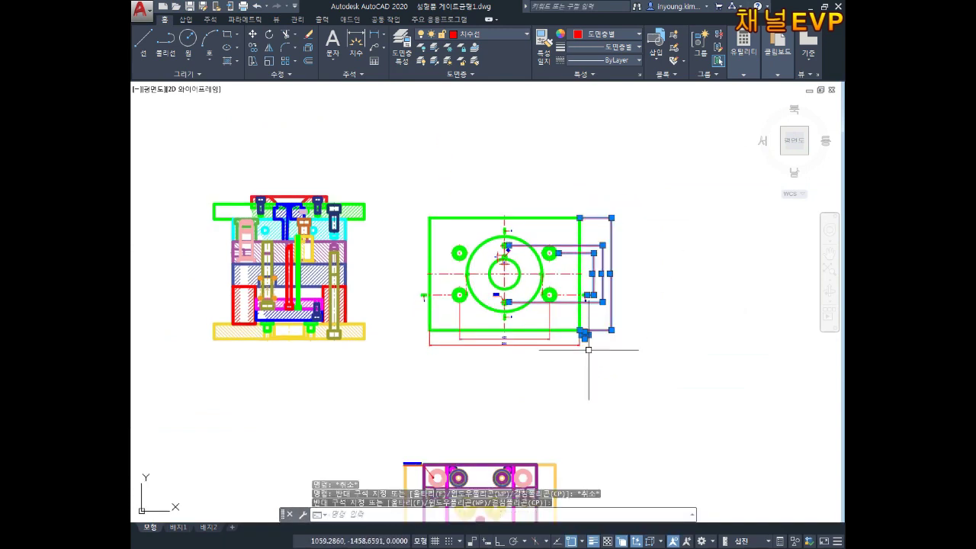
Erase the 120 and 200 width dimensions and the leftover dimension right of the plate.
key("Delete")
scroll(584, 333, "up", 2)
left_click(701, 316)
scroll(553, 370, "up", 1)
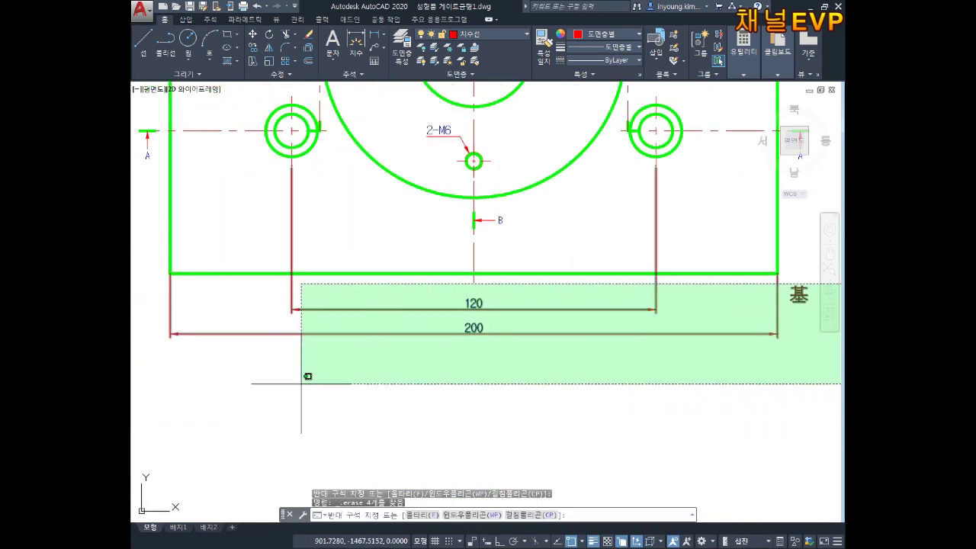
left_click(180, 402)
key("Delete")
scroll(251, 321, "down", 3)
left_click(516, 275)
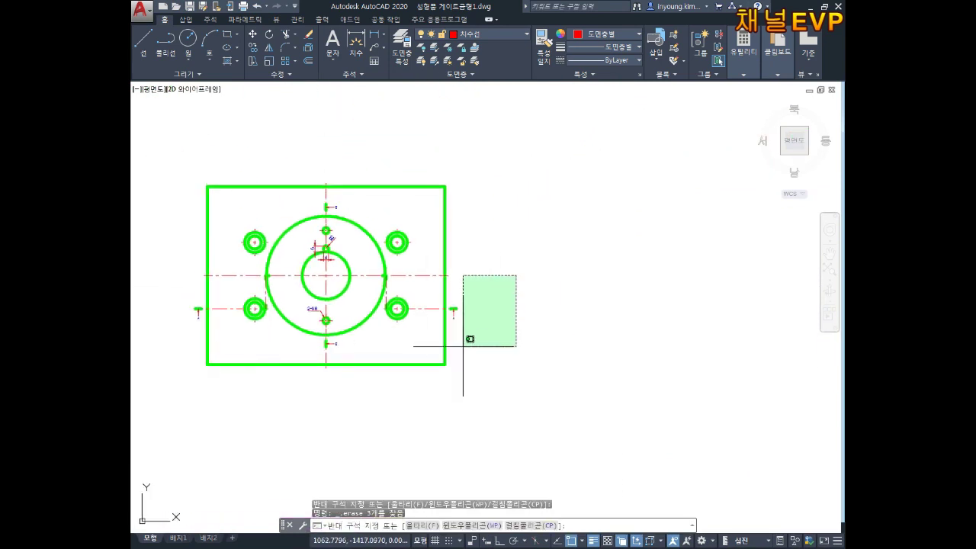
left_click(452, 343)
key("Delete")
Erase the small hole's centreline, the short horizontal green line and the vertical centreline.
scroll(423, 276, "up", 4)
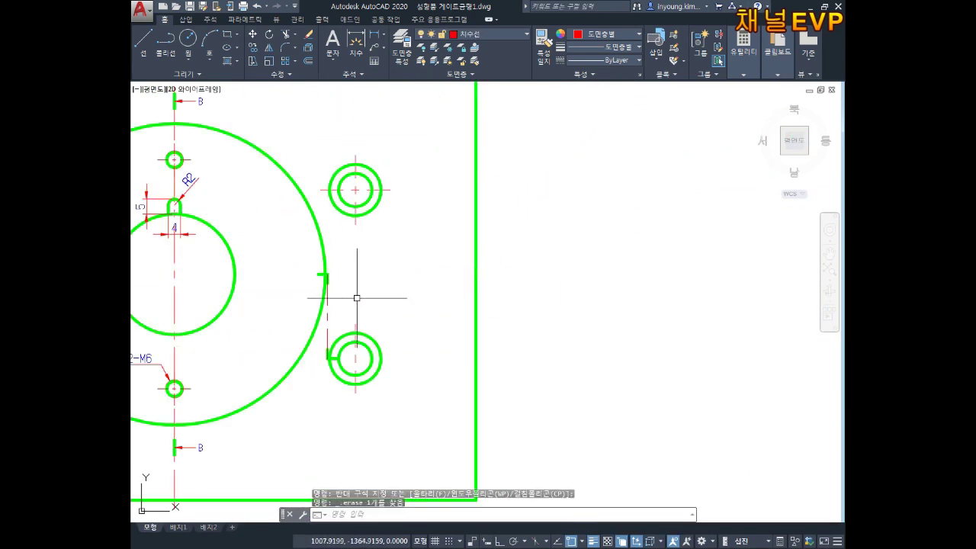
scroll(356, 297, "up", 2)
scroll(418, 350, "up", 2)
left_click(463, 363)
key("Delete")
left_click(364, 379)
left_click(348, 331)
key("Delete")
Erase the short vertical tick on the arc and the remaining short green line.
scroll(473, 296, "down", 2)
scroll(473, 296, "up", 3)
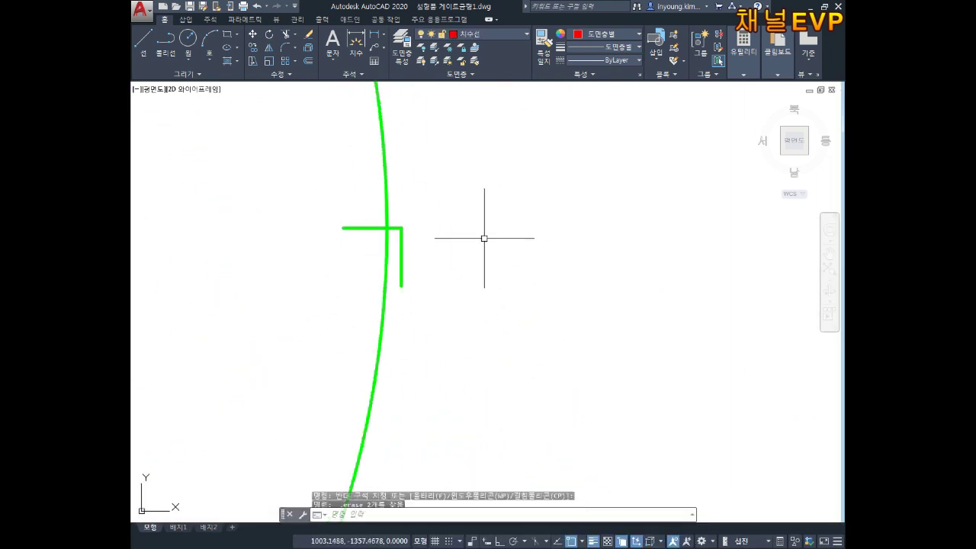
left_click(396, 266)
key("Delete")
left_click(359, 233)
key("Delete")
Erase the red centre marks, the vertical centreline and section mark B.
scroll(348, 255, "down", 2)
scroll(503, 214, "up", 3)
left_click(547, 177)
left_click(466, 206)
key("Delete")
scroll(466, 205, "down", 2)
scroll(458, 262, "up", 2)
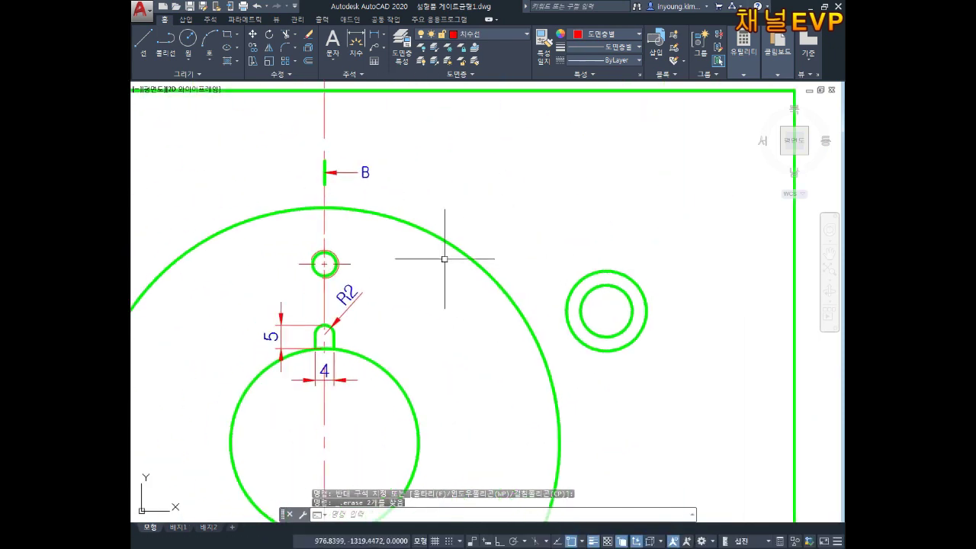
left_click(371, 153)
left_click(277, 190)
key("Delete")
Erase the slot annotations: the R2, 5 and 4 dimensions.
left_click(375, 279)
left_click(344, 298)
key("Delete")
scroll(383, 255, "up", 2)
left_click(372, 288)
key("Delete")
left_click(424, 326)
key("Delete")
Erase the top small circle, then undo to restore it.
scroll(416, 214, "up", 5)
left_click(356, 201)
key("Delete")
scroll(350, 229, "down", 4)
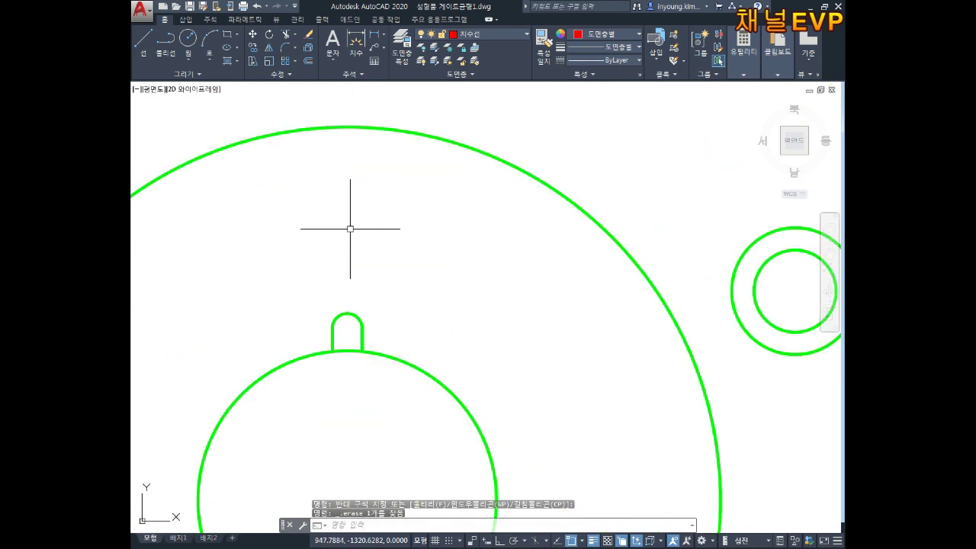
type("u")
key("Return")
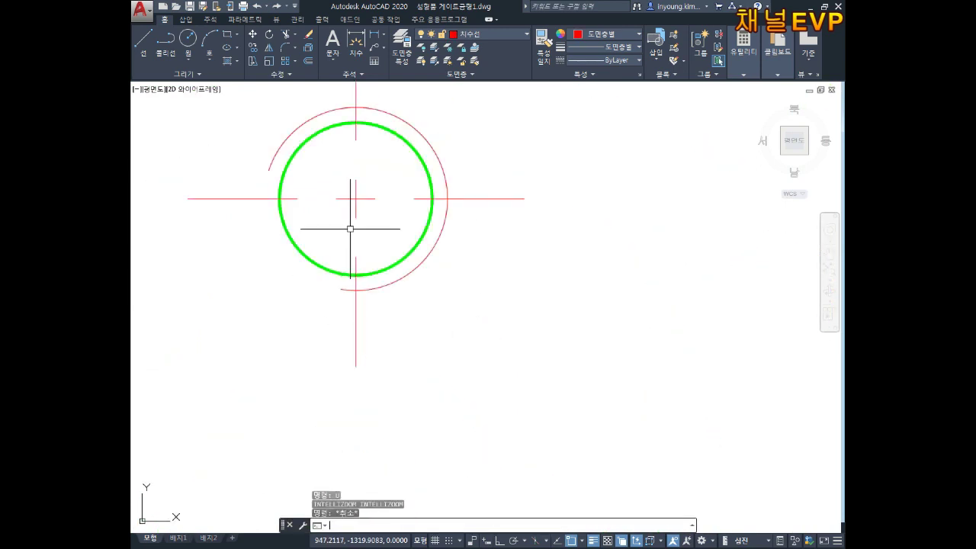
Explode the grouped object on the plate with X.
type("x")
key("Return")
left_click_drag(384, 263, 388, 259)
scroll(403, 344, "down", 5)
mouse_move(404, 344)
middle_mouse_down()
mouse_move(435, 328)
mouse_move(433, 314)
middle_mouse_up()
key("Return")
Erase the 2-M6 note and its leader.
left_click(336, 370)
key("Delete")
scroll(401, 394, "up", 5)
scroll(617, 344, "up", 2)
scroll(582, 316, "up", 1)
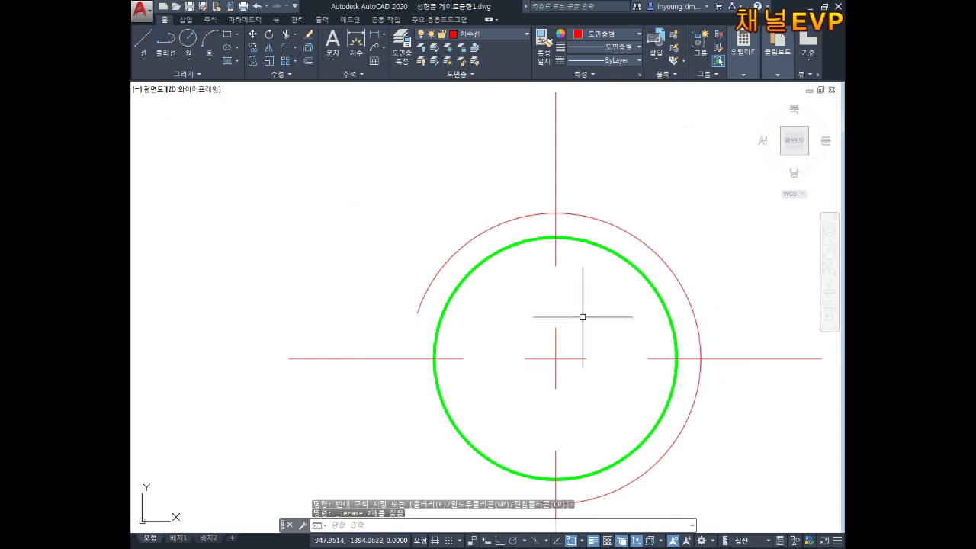
scroll(551, 370, "down", 3)
mouse_move(571, 316)
middle_mouse_down()
mouse_move(586, 236)
mouse_move(541, 354)
middle_mouse_up()
scroll(526, 328, "up", 3)
scroll(488, 320, "up", 4)
scroll(483, 399, "down", 10)
middle_click_drag(482, 400, 560, 297)
scroll(410, 344, "up", 3)
Erase the small hole's red centre lines and the nearby red stub.
left_click(406, 311)
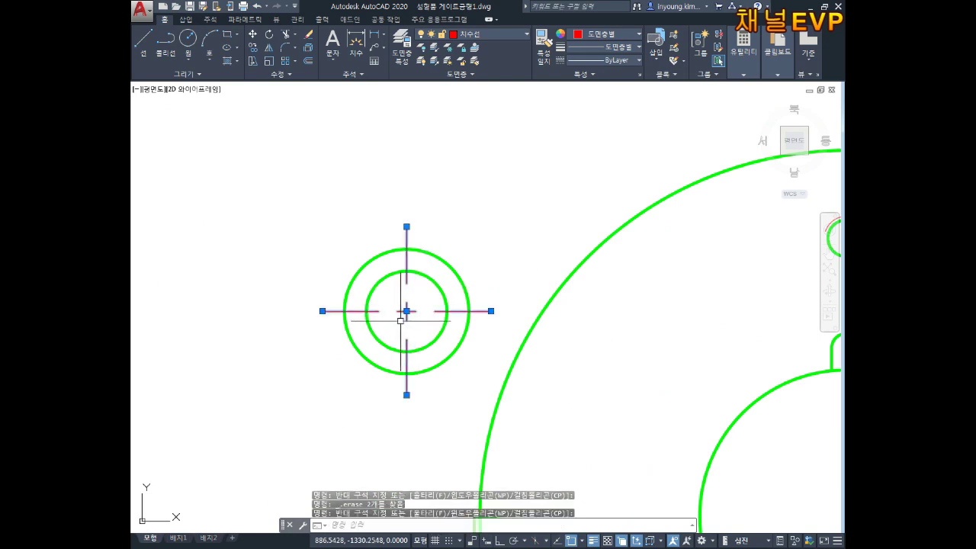
scroll(414, 344, "down", 5)
scroll(435, 261, "up", 5)
scroll(460, 283, "up", 1)
scroll(460, 283, "up", 4)
left_click(462, 262)
left_click(404, 317)
key("Delete")
left_click(625, 273)
left_click(579, 337)
key("Delete")
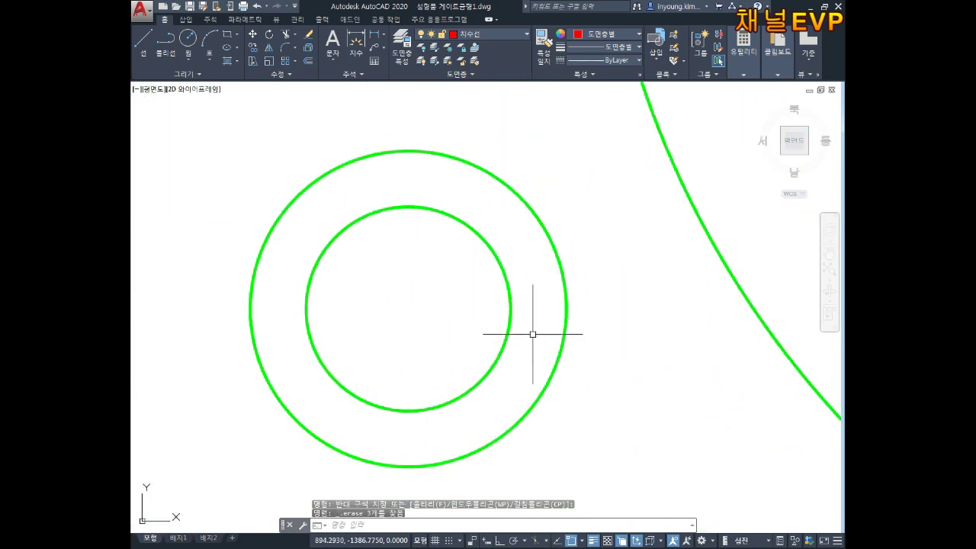
Erase the leftover green horizontal segment and short vertical stub.
scroll(529, 333, "down", 3)
scroll(510, 344, "down", 3)
scroll(518, 378, "up", 5)
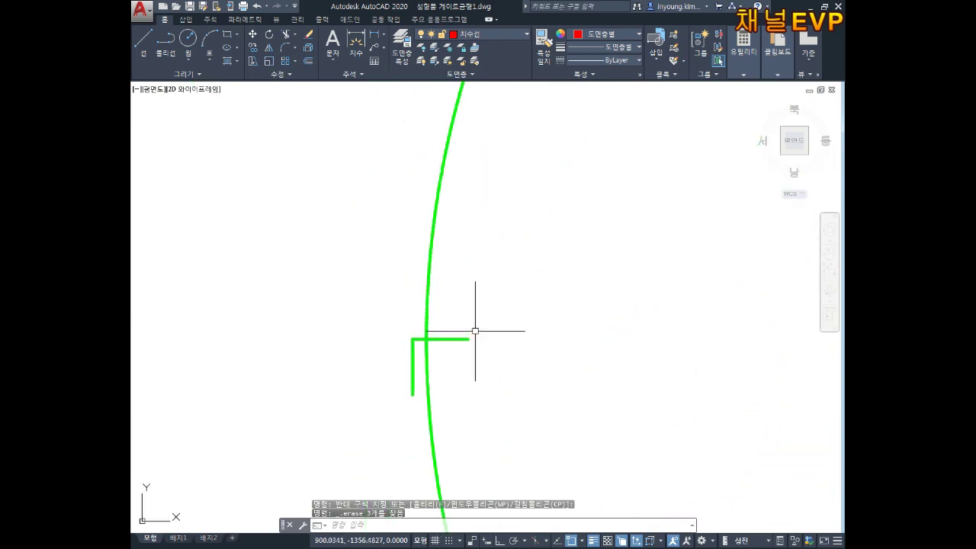
left_click(423, 331)
key("Delete")
left_click(414, 366)
key("Delete")
Erase the red stub marker, then cancel the unfinished selection of another stub.
scroll(334, 406, "down", 3)
scroll(334, 406, "down", 2)
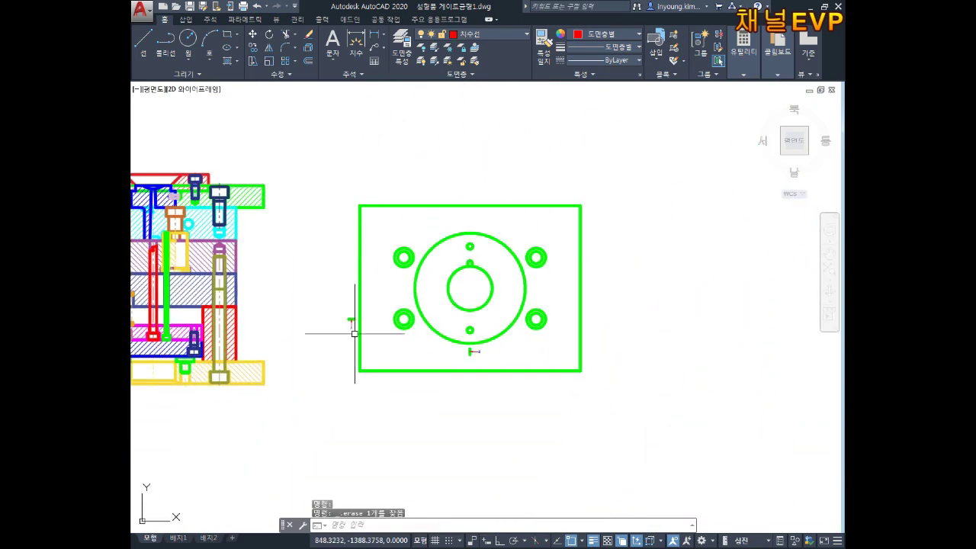
scroll(343, 235, "up", 5)
left_click(344, 235)
left_click(435, 375)
key("Delete")
scroll(696, 328, "up", 1)
scroll(696, 328, "down", 1)
left_click(590, 344)
scroll(575, 366, "down", 3)
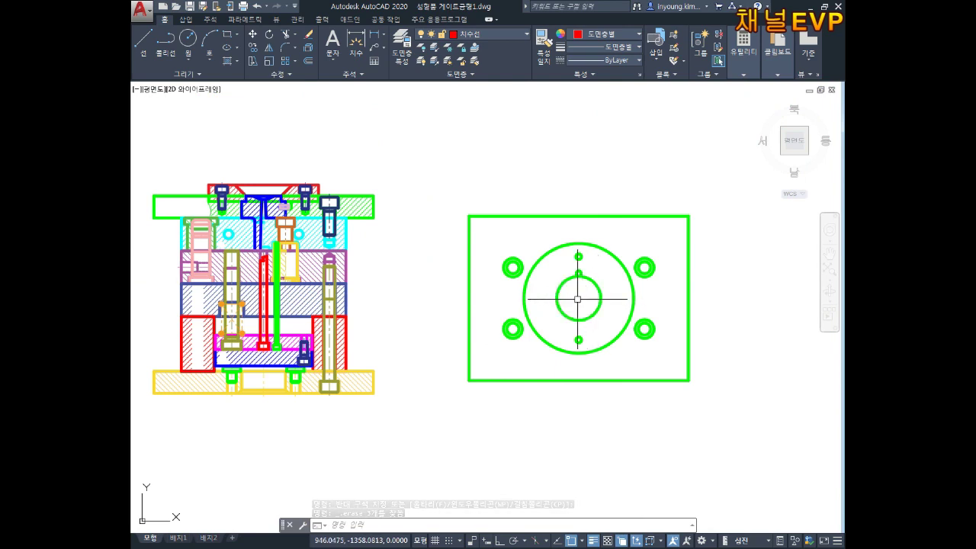
key("Escape")
key("Escape")
Define block 고정측설치판평면 with a base point on the plate and the window-selected plate objects.
key("Return")
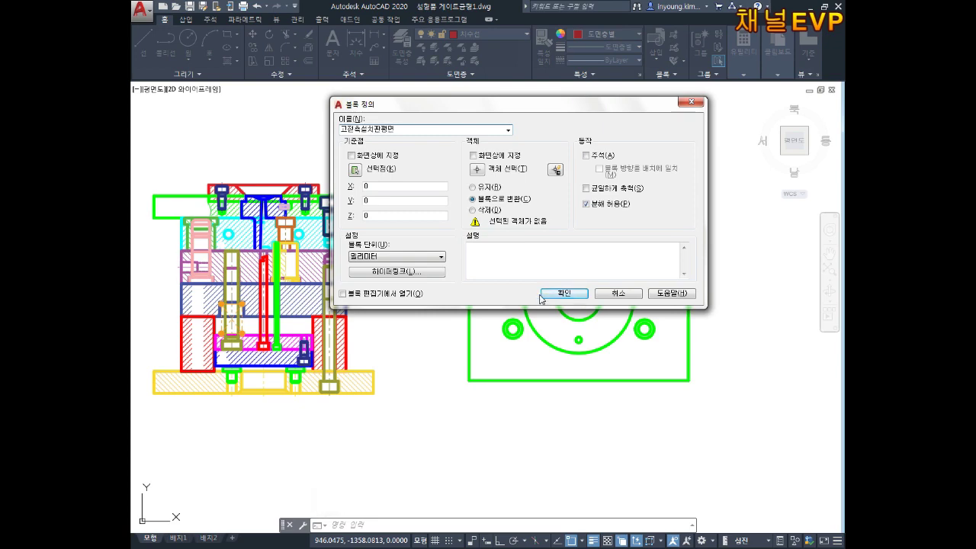
left_click(354, 169)
scroll(655, 244, "down", 3)
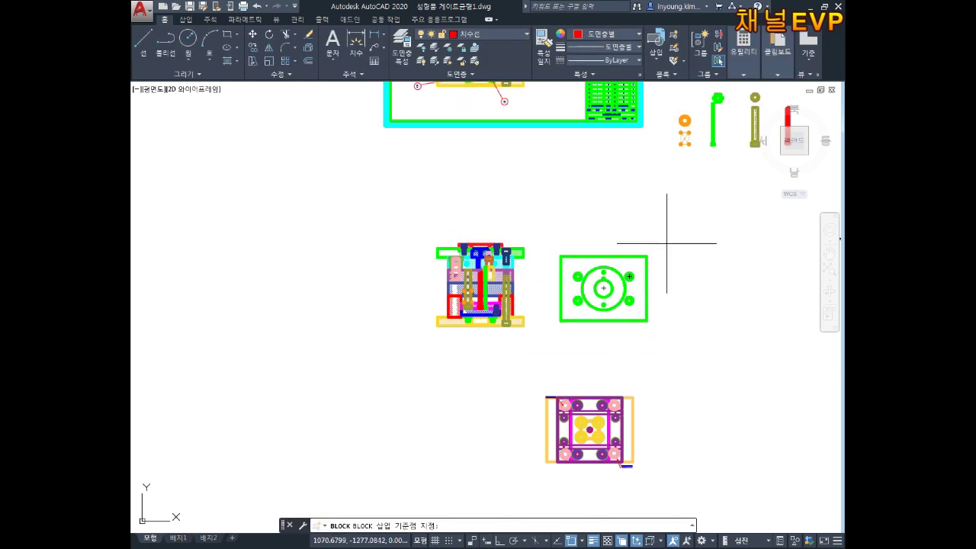
left_click(655, 244)
left_click(476, 170)
left_click(726, 239)
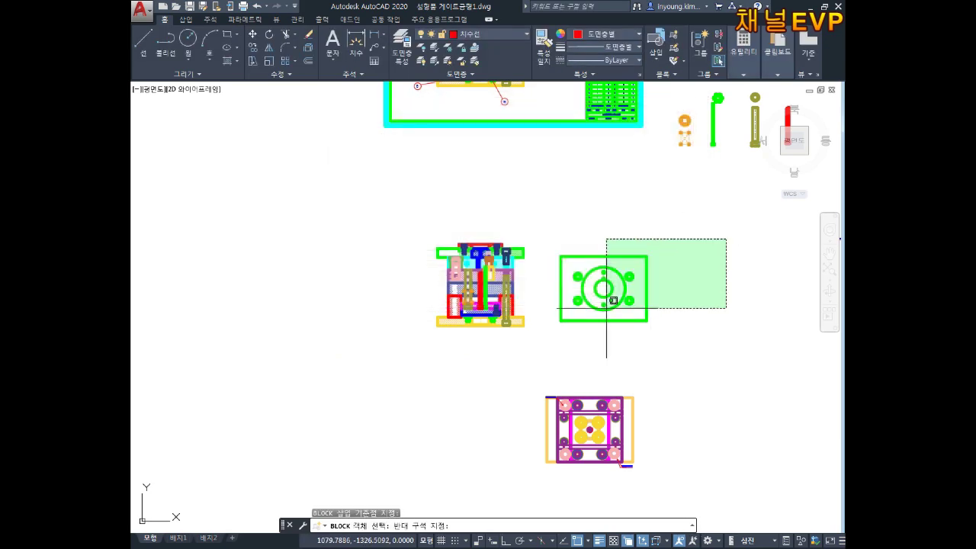
left_click(528, 384)
left_click(687, 225)
left_click(543, 352)
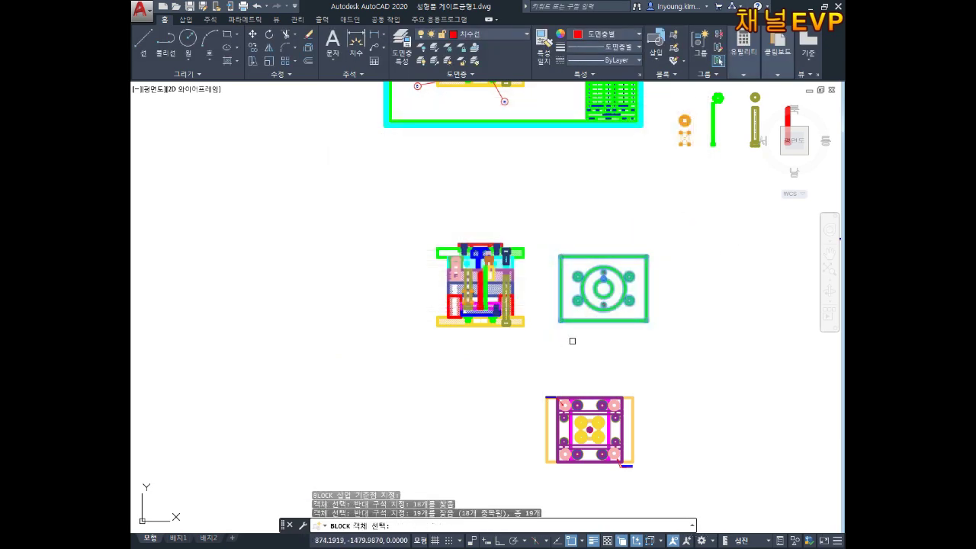
key("Return")
left_click(577, 297)
Cancel any leftover command and zoom around to review the plate beside the mold section.
scroll(560, 371, "up", 5)
key("Escape")
key("Escape")
scroll(529, 321, "up", 2)
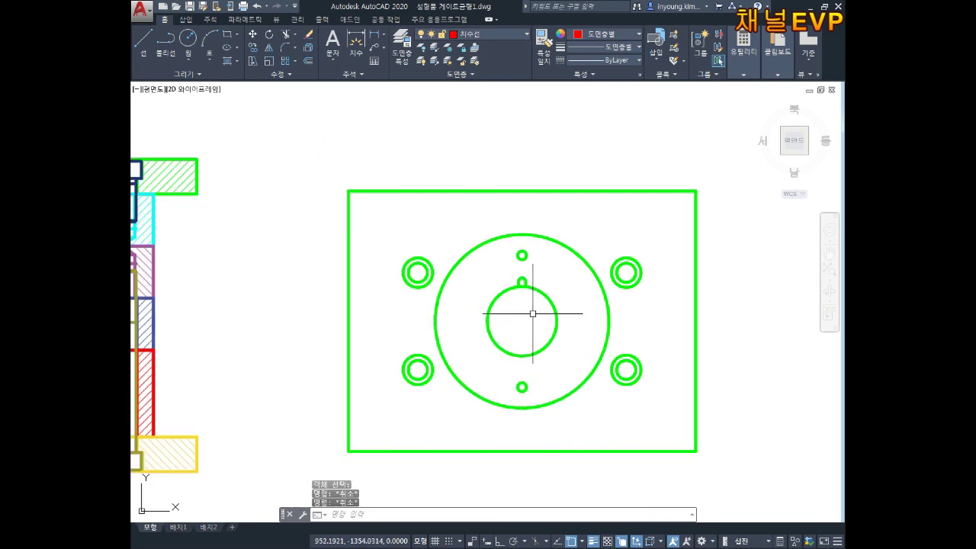
scroll(564, 313, "down", 4)
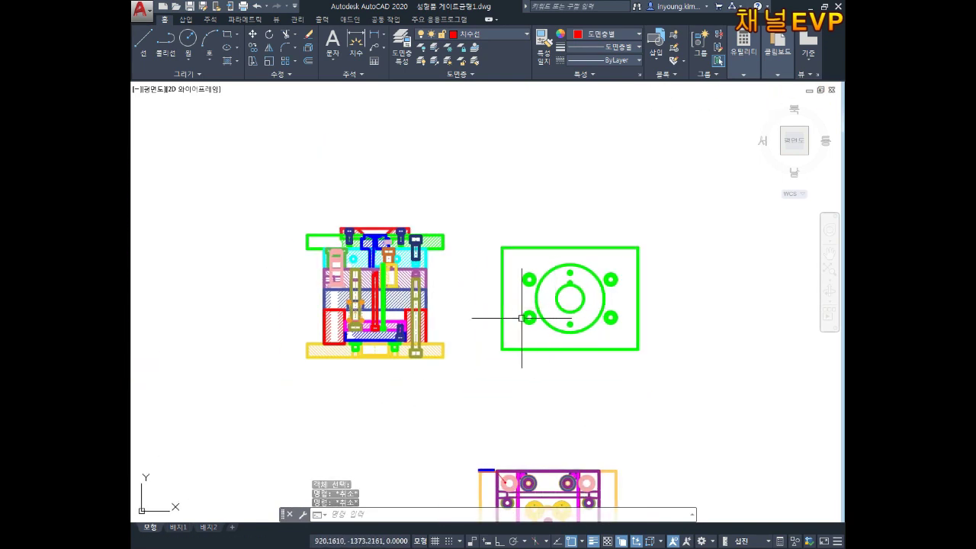
scroll(560, 269, "up", 2)
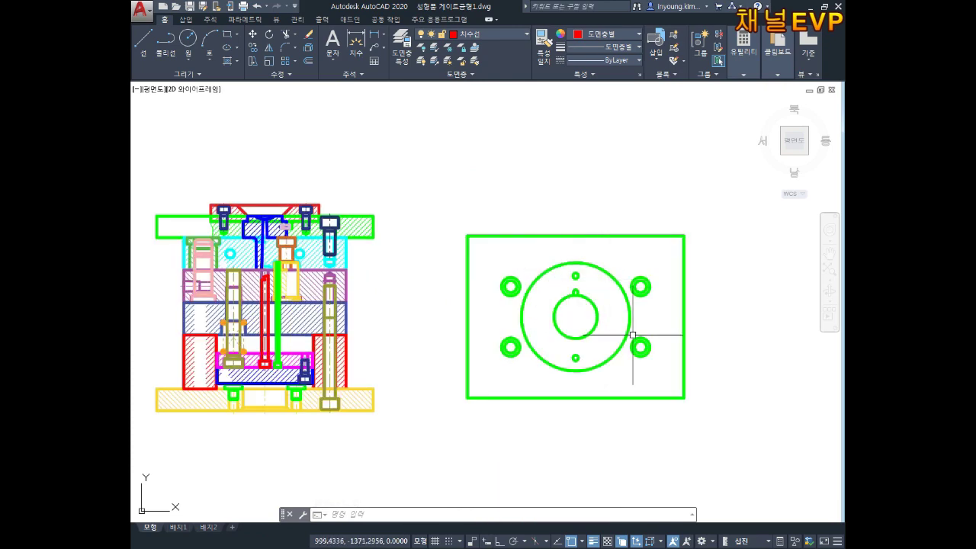
scroll(653, 288, "down", 4)
scroll(654, 277, "down", 2)
Pan across the sheet to bring part 12 into view and clear a mistyped command.
scroll(653, 251, "down", 2)
middle_click_drag(653, 251, 599, 256)
scroll(505, 252, "up", 1)
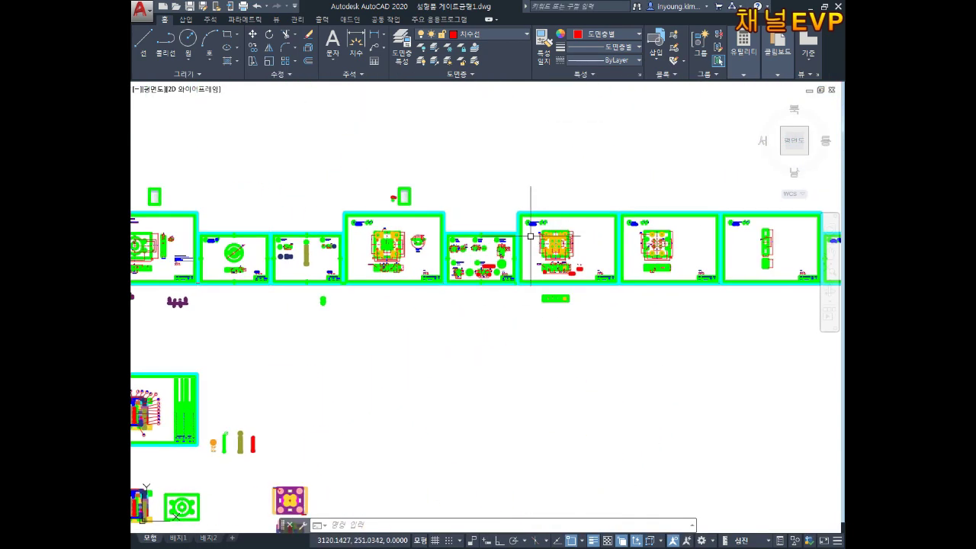
scroll(448, 261, "up", 5)
middle_click_drag(614, 369, 530, 285)
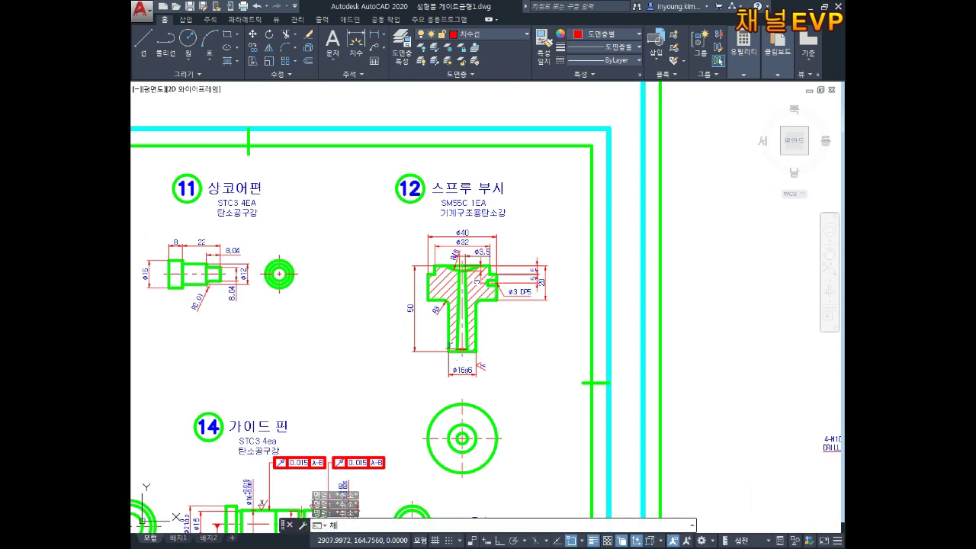
key("Return")
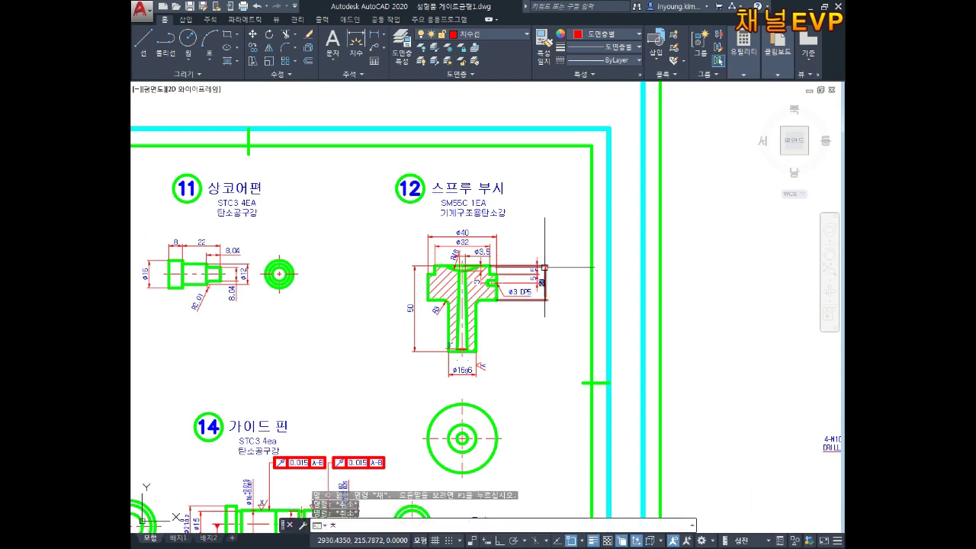
key("Escape")
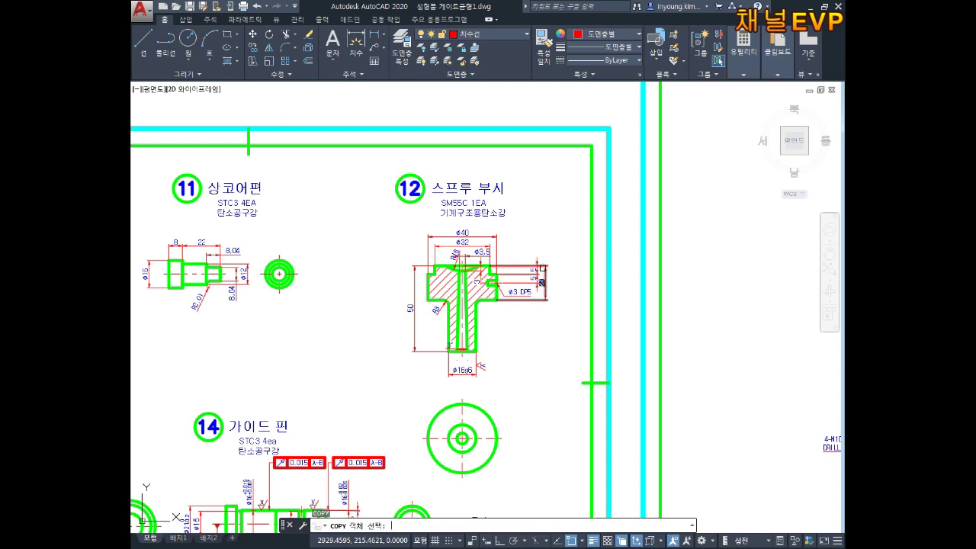
Window-select the 12 sprue bush drawing for copying, set its base point, and pan toward the bolt parts.
left_click(535, 238)
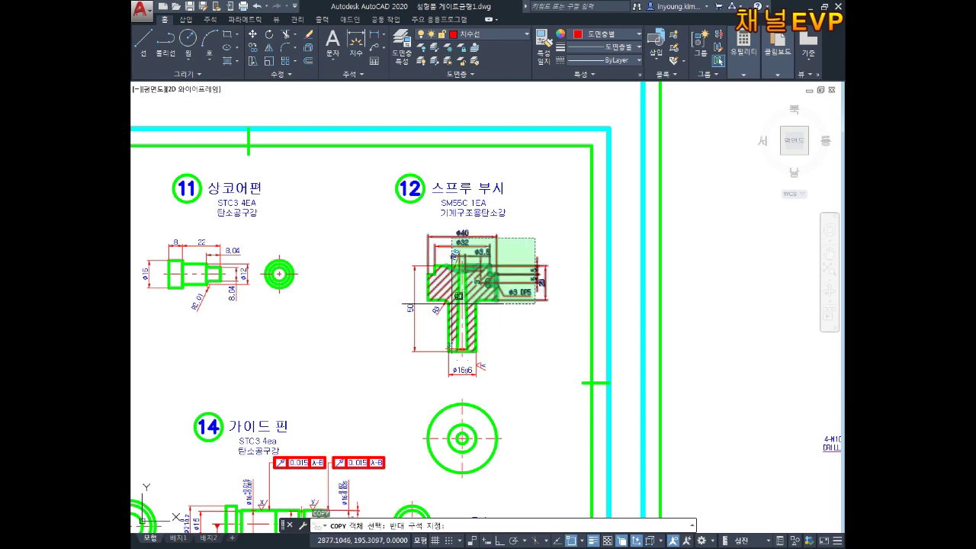
left_click(401, 361)
key("Return")
left_click(487, 317)
scroll(442, 381, "down", 2)
scroll(453, 372, "down", 3)
scroll(453, 371, "down", 3)
mouse_move(435, 457)
middle_mouse_down()
mouse_move(403, 325)
mouse_move(446, 221)
mouse_move(466, 267)
middle_mouse_up()
scroll(446, 221, "up", 4)
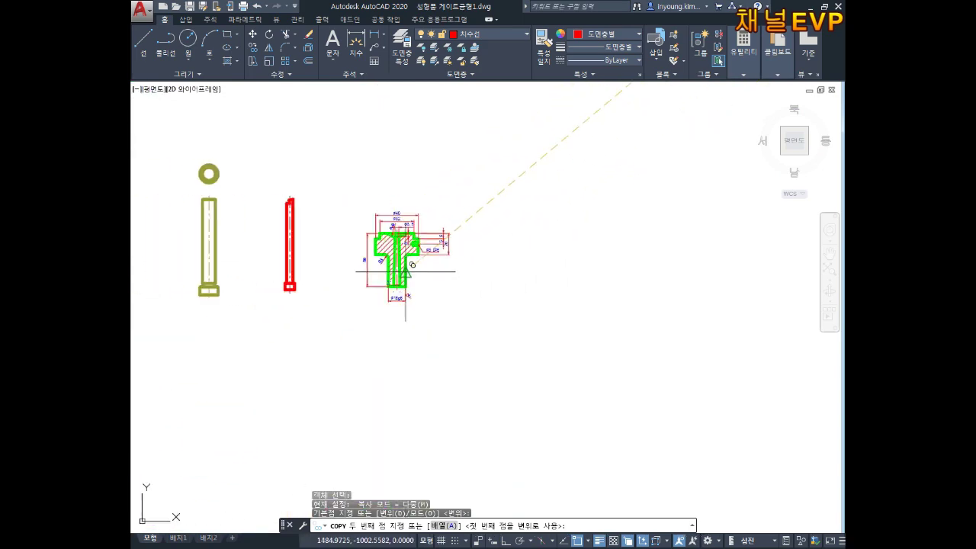
Place the sprue bush copy beside the bolts and erase its right-side and φ16g6 dimensions.
left_click(400, 272)
scroll(400, 267, "up", 4)
key("Escape")
left_click(569, 185)
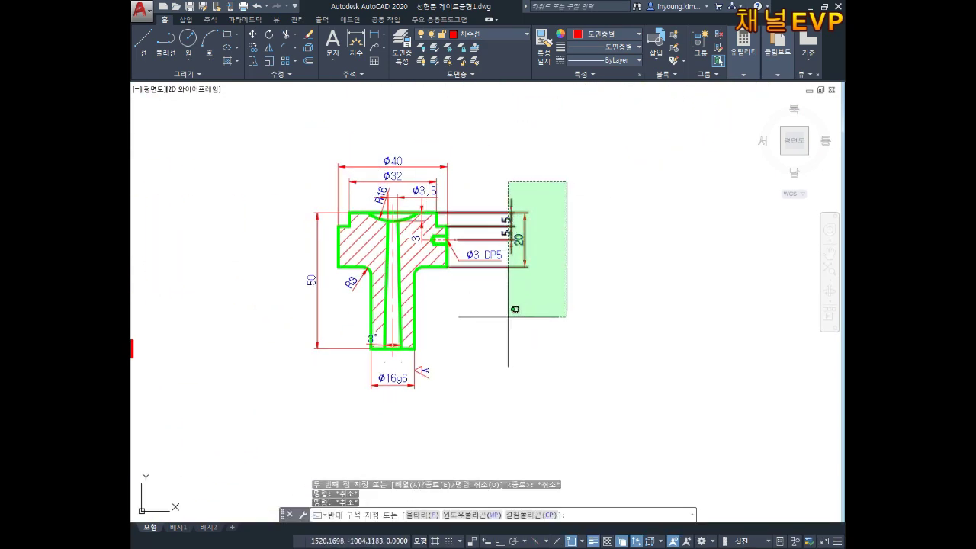
left_click(499, 324)
key("Delete")
left_click(410, 370)
left_click(348, 392)
key("Delete")
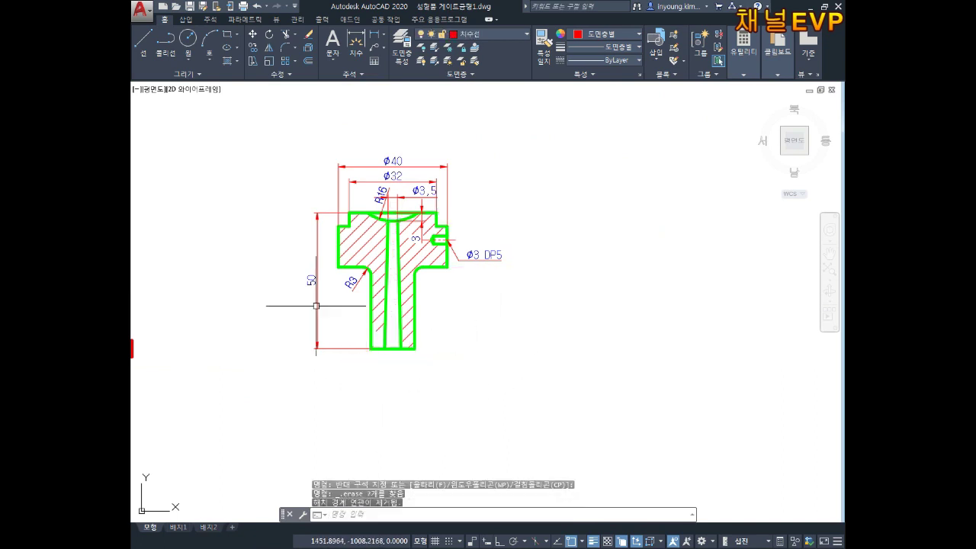
Erase the copy's 50 dimension, top diameter dimensions and φ3 DP5 leader.
left_click(317, 313)
left_click(295, 355)
key("Delete")
left_click_drag(512, 155, 303, 189)
key("Delete")
left_click_drag(532, 213, 432, 340)
key("Delete")
Erase the remaining R3, 3 and φ3.5 dimensions, leaving only the hatched outline.
scroll(422, 313, "up", 3)
left_click_drag(370, 279, 283, 316)
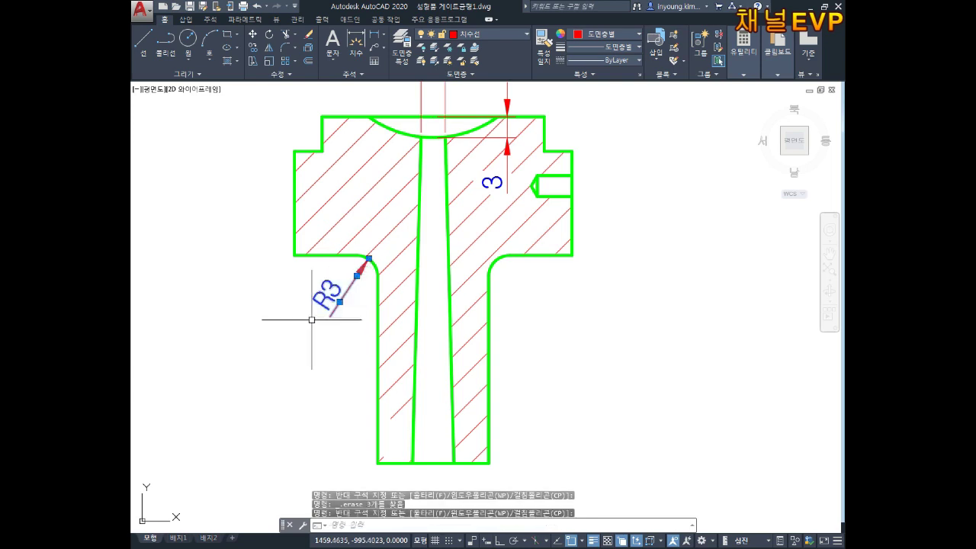
key("Delete")
scroll(397, 326, "down", 1)
left_click(502, 220)
key("Delete")
left_click(478, 148)
key("Delete")
scroll(498, 191, "down", 4)
middle_click_drag(516, 155, 490, 213)
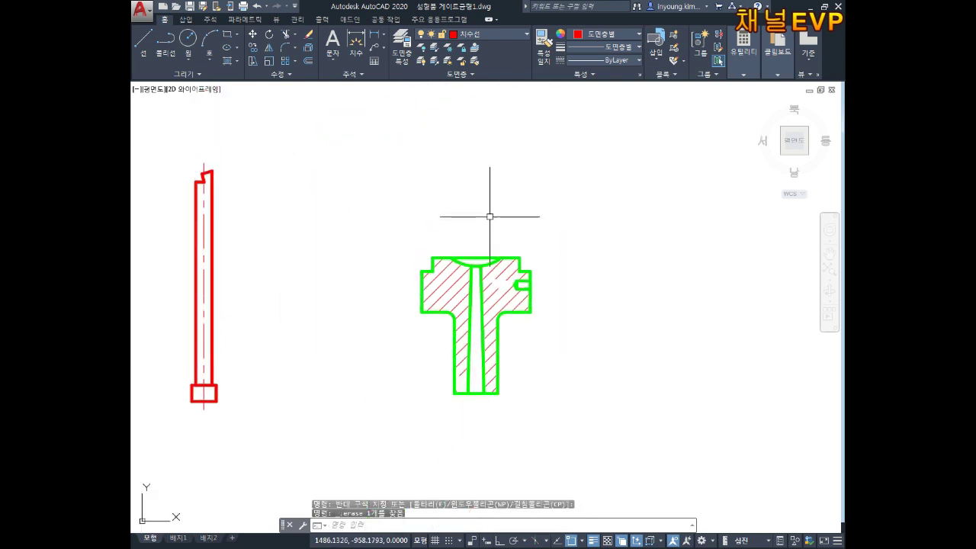
scroll(490, 228, "up", 2)
key("Escape")
Add vertical construction lines at the sprue bush's left edge and top-left corner.
type("xl")
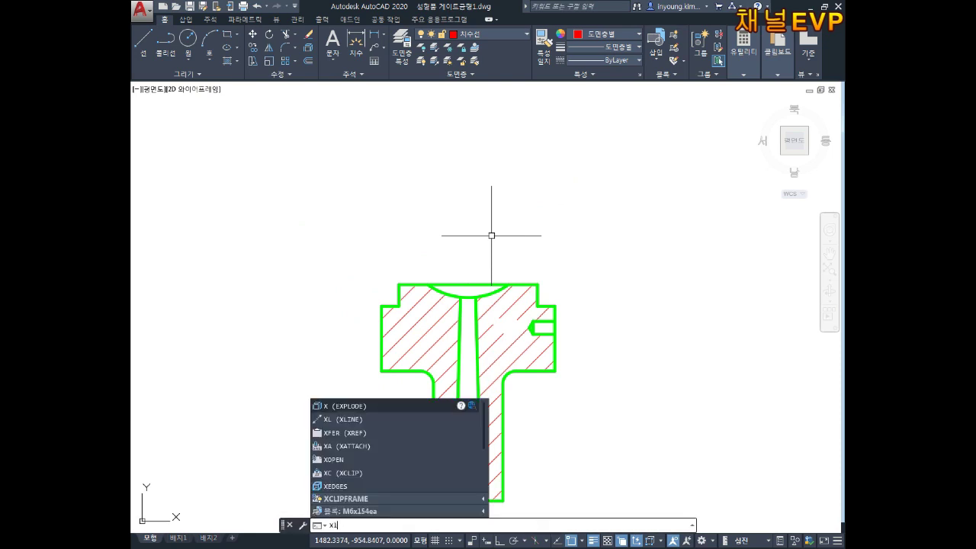
key("Return")
type("v")
key("Return")
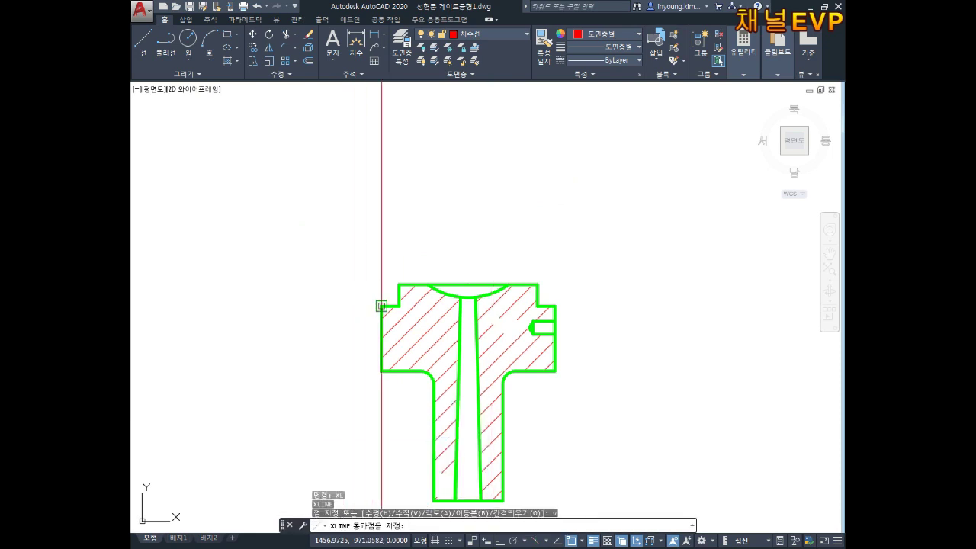
left_click(381, 306)
left_click(394, 279)
scroll(424, 260, "up", 4)
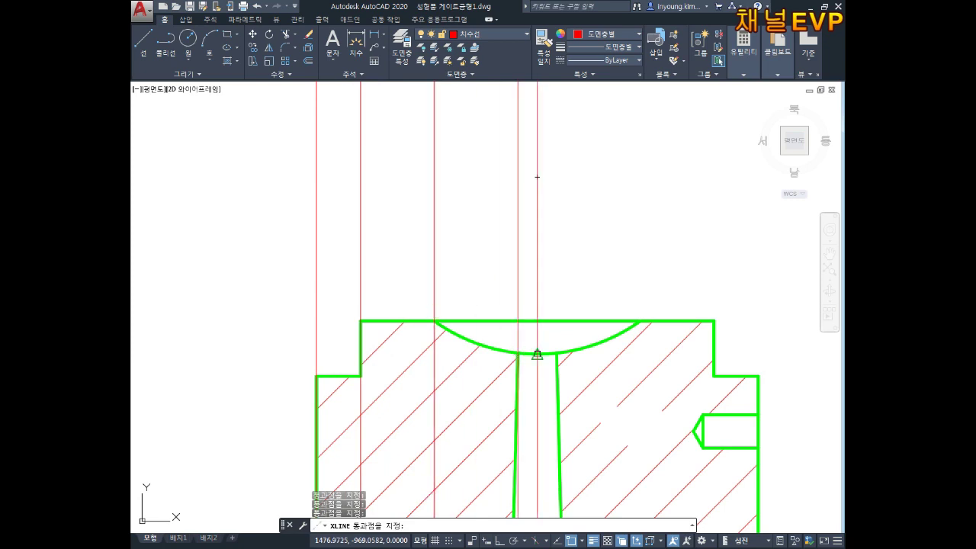
scroll(552, 343, "down", 3)
key("Escape")
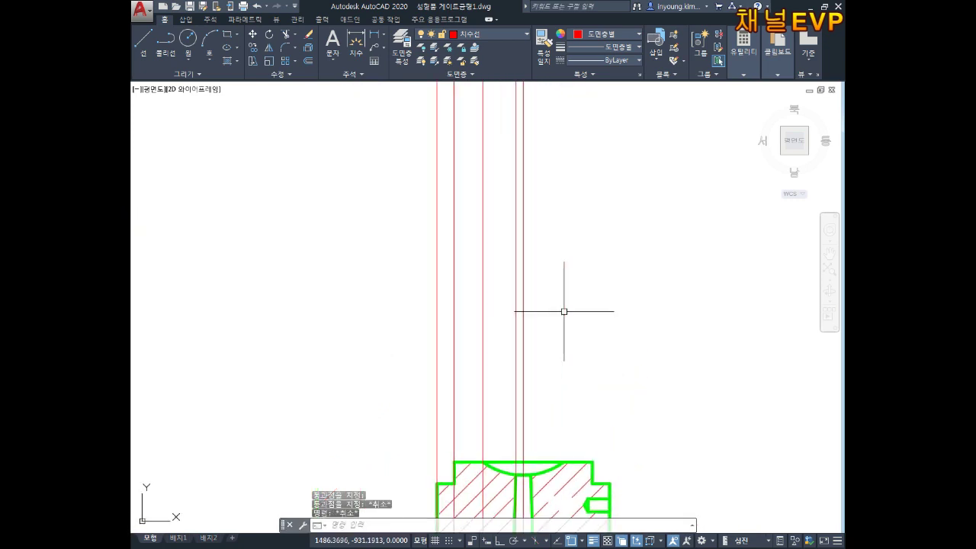
type("1")
Draw a horizontal line above the part across the construction lines.
key("Return")
left_click(397, 250)
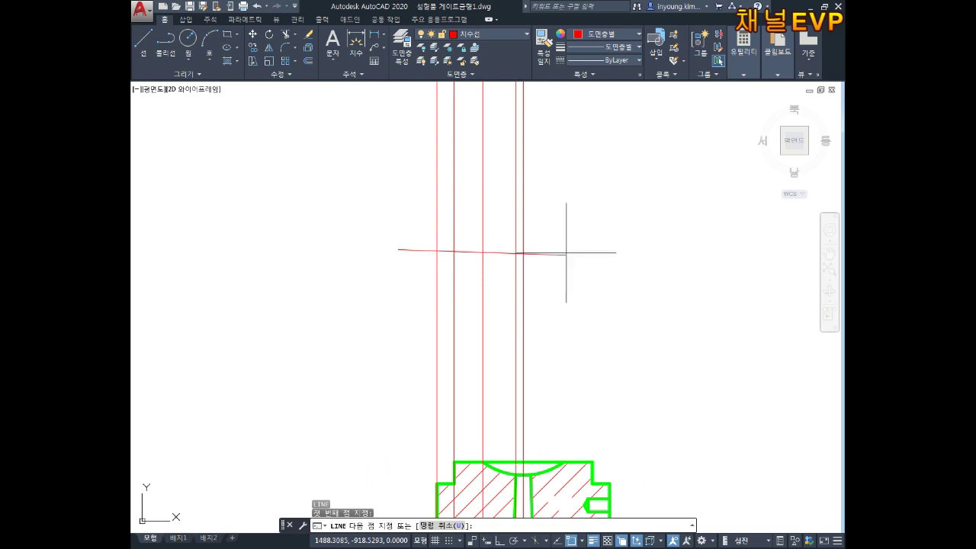
left_click(596, 232)
key("Escape")
key("Escape")
key("Return")
scroll(526, 249, "up", 4)
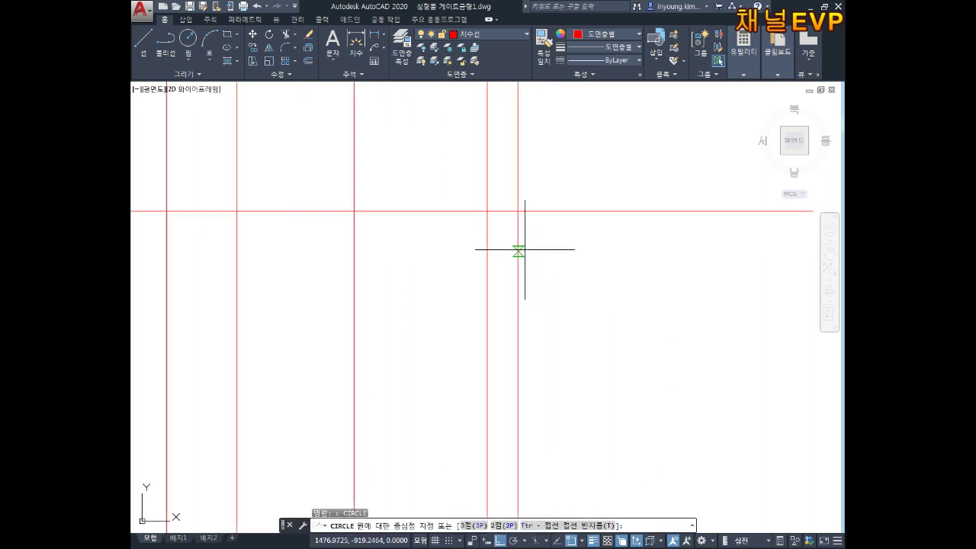
Draw three concentric circles on the line intersection, sized to the construction lines.
left_click(513, 256)
left_click(483, 256)
key("Return")
left_click(513, 256)
left_click(350, 256)
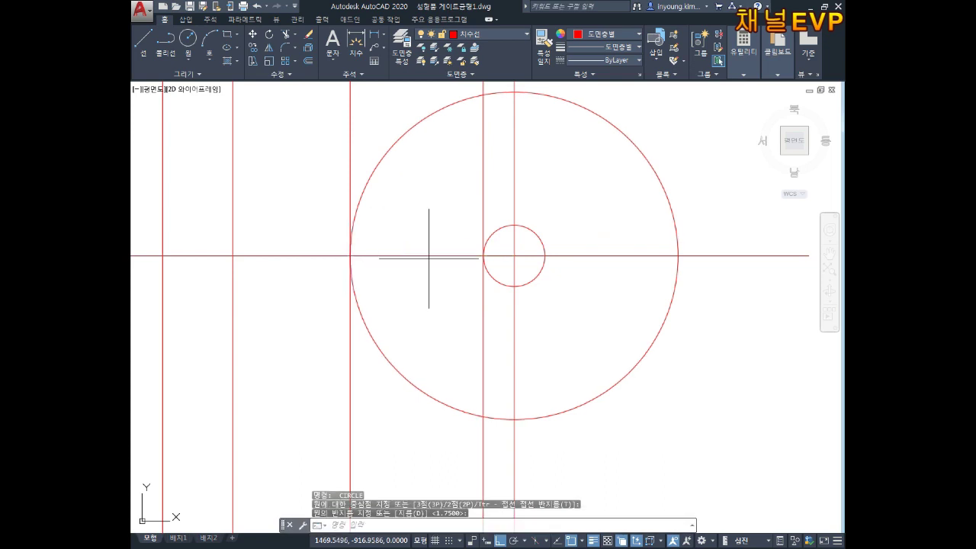
key("Return")
left_click(514, 256)
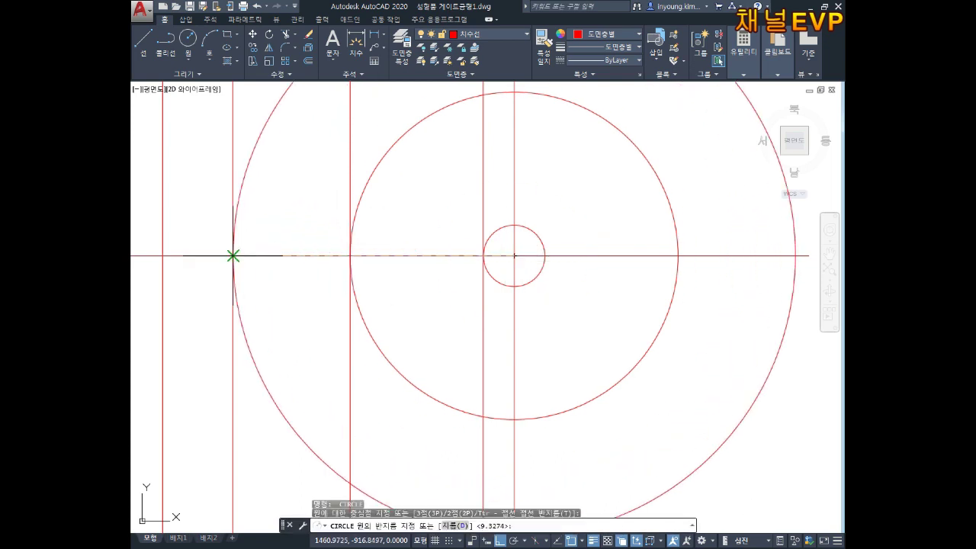
left_click(233, 256)
key("Return")
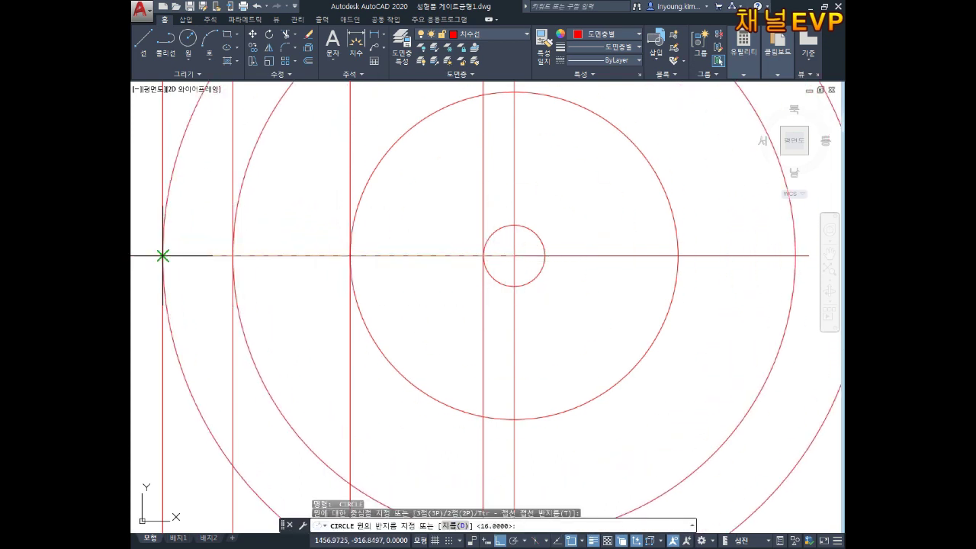
left_click(159, 255)
key("Escape")
Try trimming with the two outer circles as cutting edges, then cancel.
scroll(343, 253, "down", 4)
key("Escape")
scroll(442, 183, "down", 2)
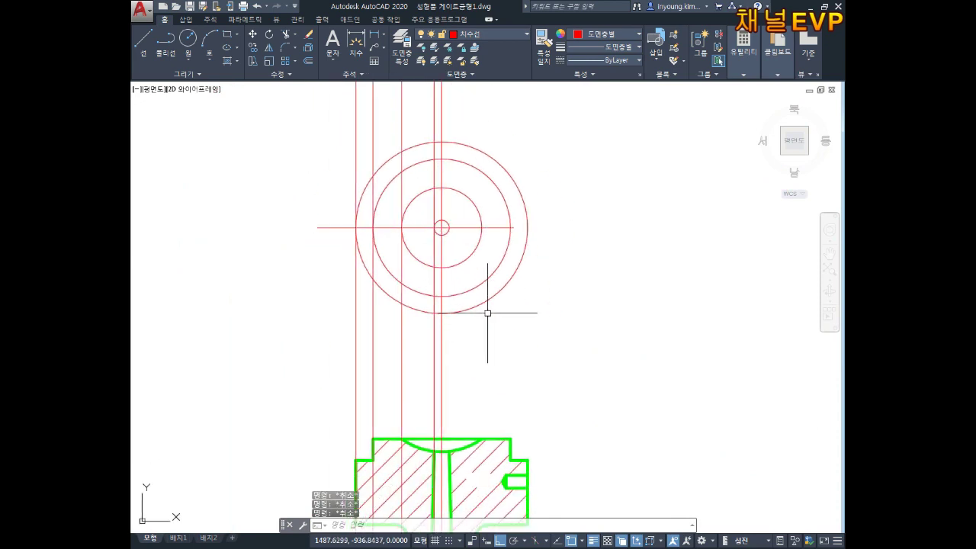
left_click(526, 308)
key("Return")
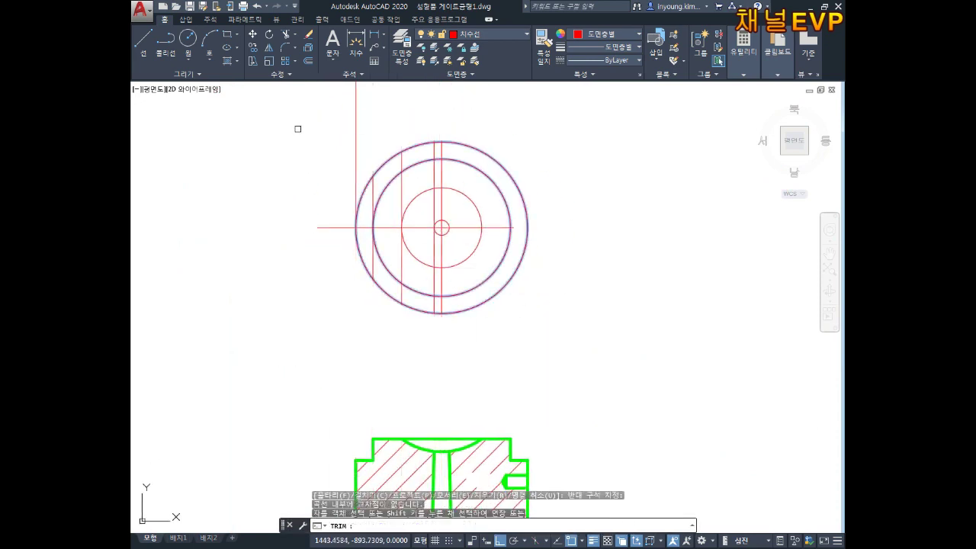
key("Escape")
Erase the four vertical construction lines.
left_click(355, 129)
scroll(374, 174, "up", 3)
left_click(372, 229)
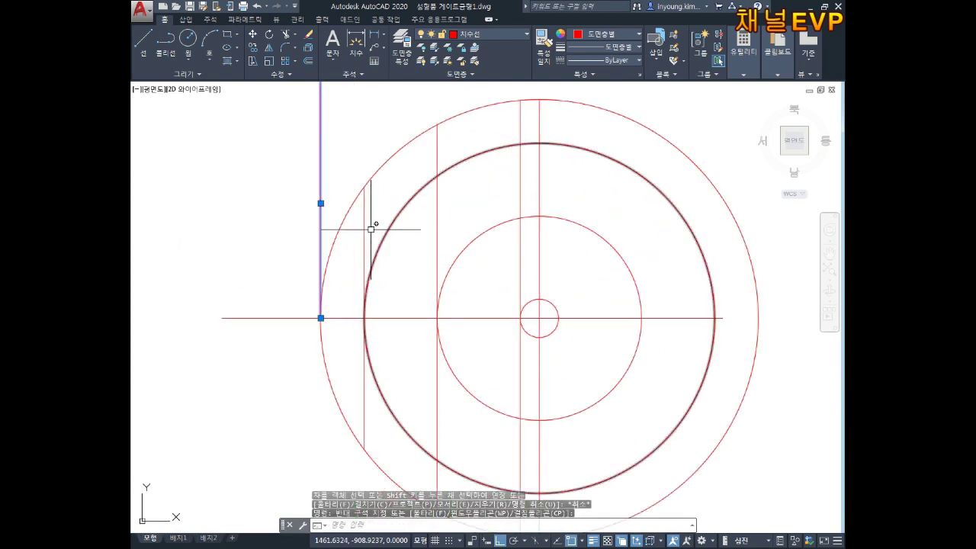
left_click(361, 228)
left_click(436, 143)
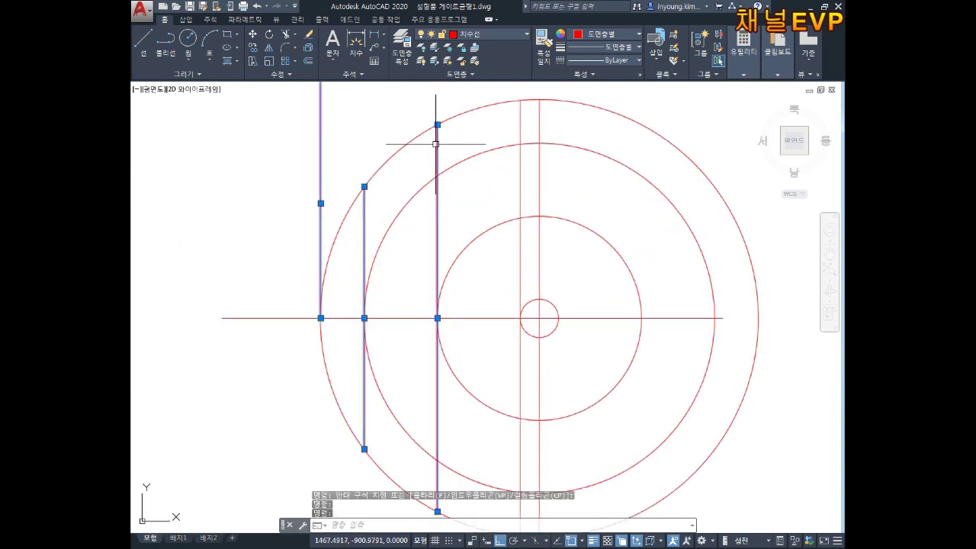
left_click(519, 133)
key("Delete")
scroll(601, 175, "down", 2)
middle_click_drag(600, 175, 556, 184)
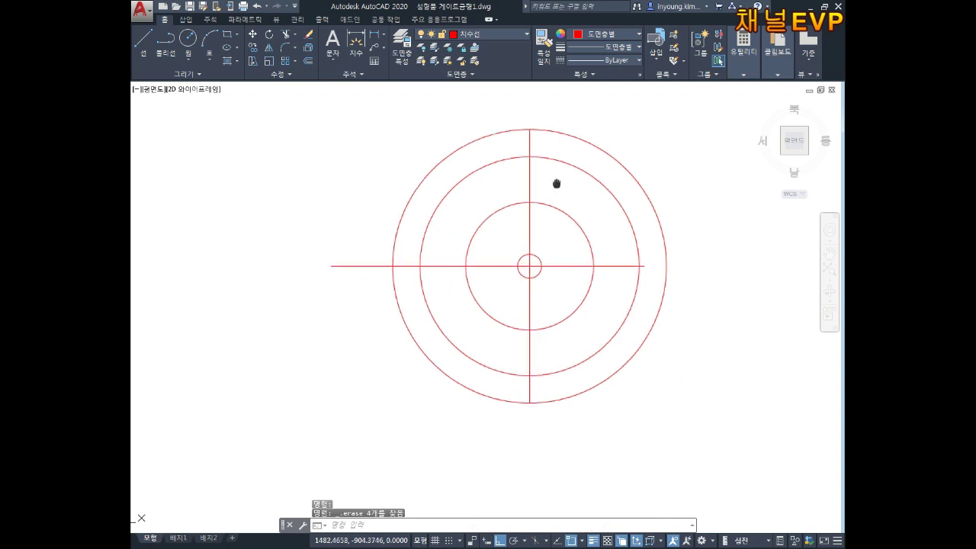
Extend a line to the outer circle boundary, then start and cancel a trim.
type("x")
key("Return")
left_click(653, 224)
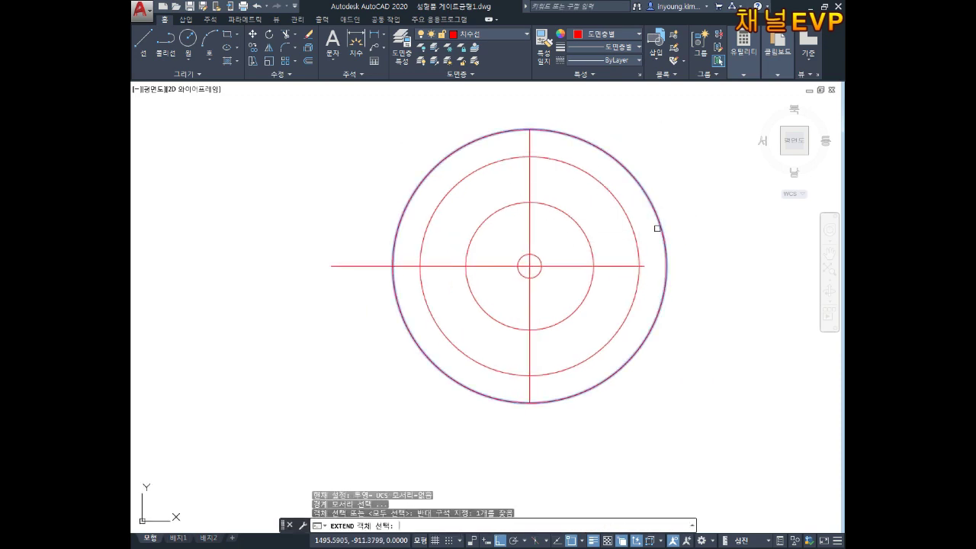
key("Return")
left_click(631, 261)
key("Escape")
type("tr")
key("Return")
key("Return")
key("Escape")
key("Escape")
Crossing-select all the circles and their centre lines.
scroll(372, 242, "down", 2)
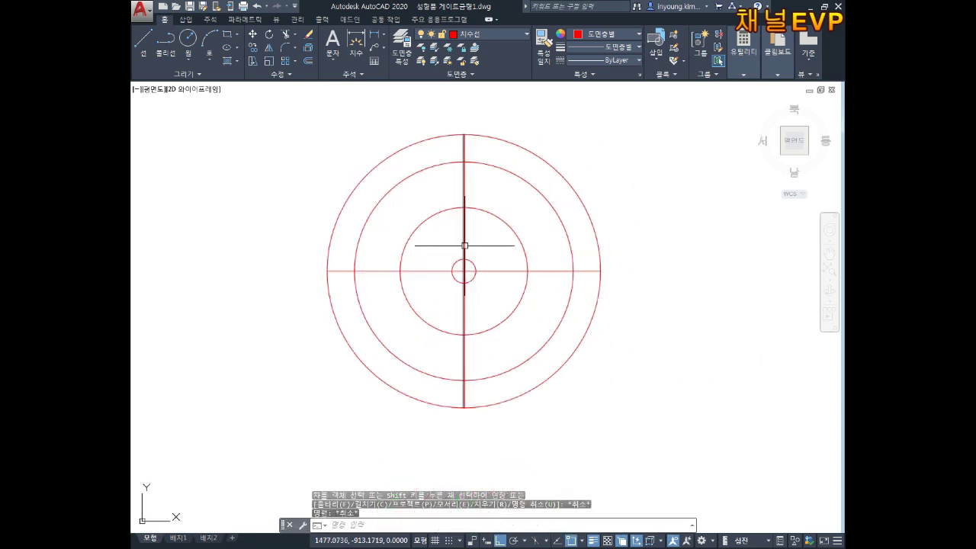
scroll(464, 244, "down", 2)
left_click(587, 162)
left_click(367, 317)
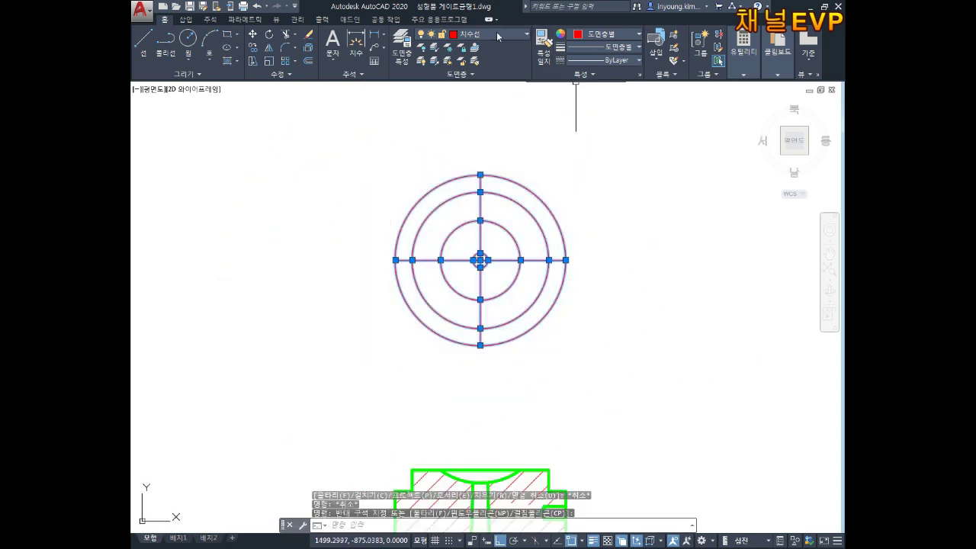
Put the selected circles on the 외형선 outline layer.
left_click(498, 37)
left_click(478, 99)
scroll(491, 228, "up", 2)
key("Escape")
Move the vertical and horizontal centre lines to the centre-line layer.
left_click(473, 240)
left_click(519, 279)
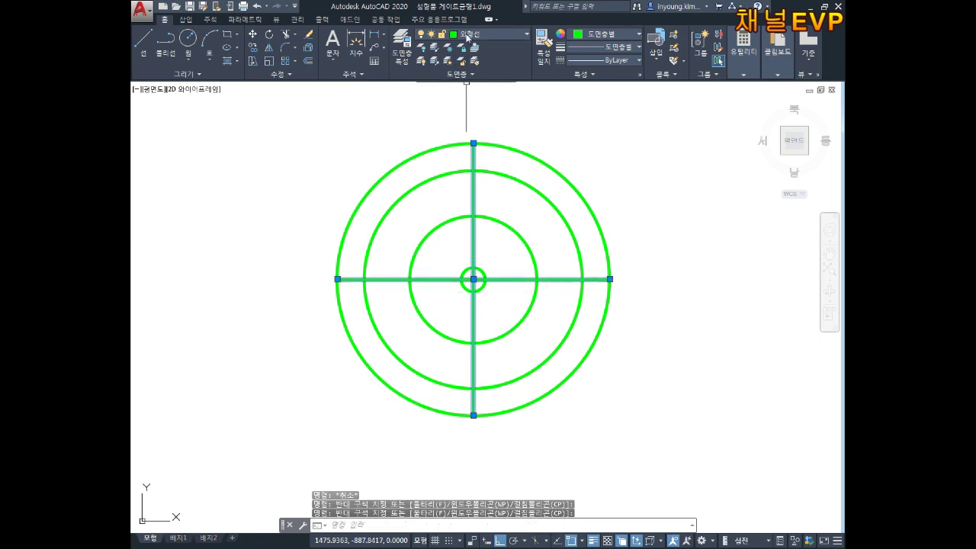
left_click(466, 36)
left_click(474, 127)
key("Escape")
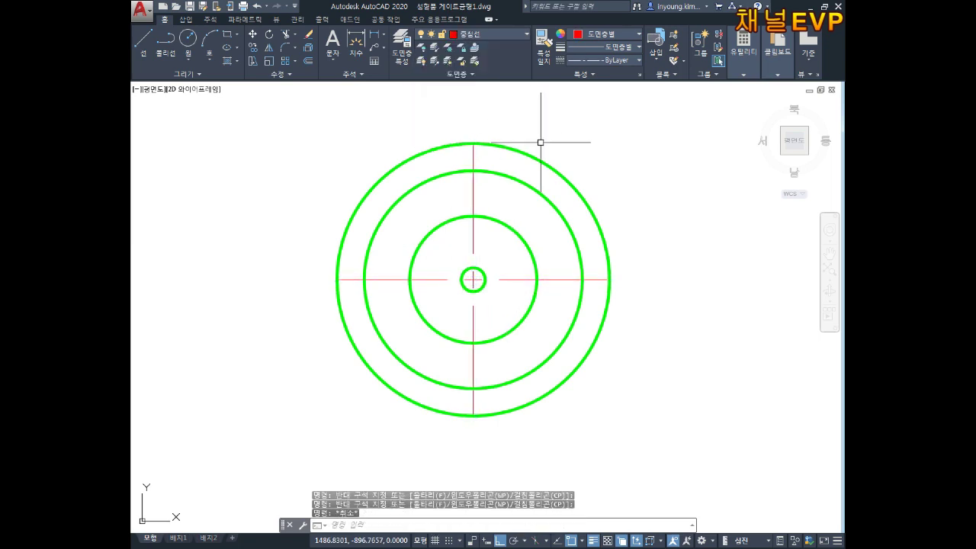
scroll(539, 145, "down", 3)
middle_click_drag(508, 110, 502, 174)
type("len")
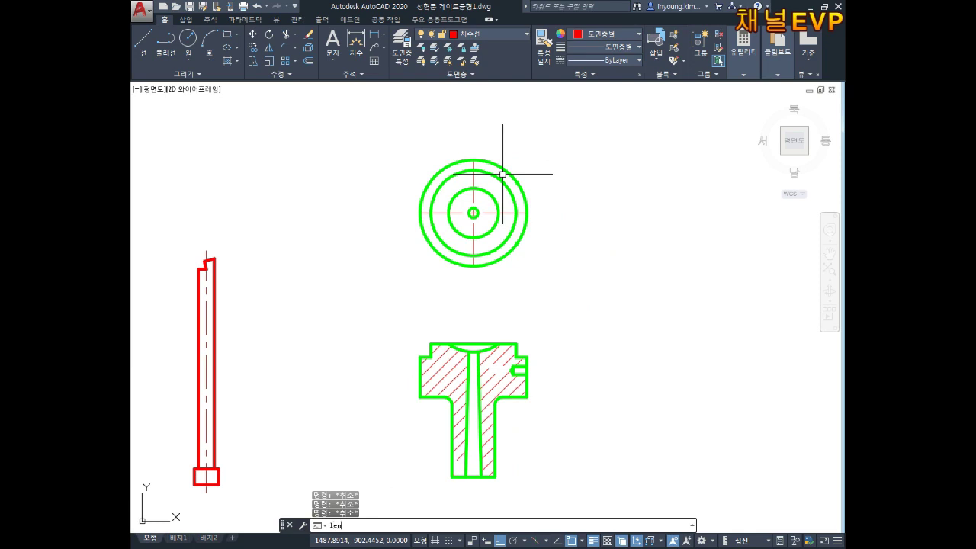
Try lengthening a centre line by a delta of 3, then cancel.
key("Return")
type("de")
key("Return")
type("3")
key("Return")
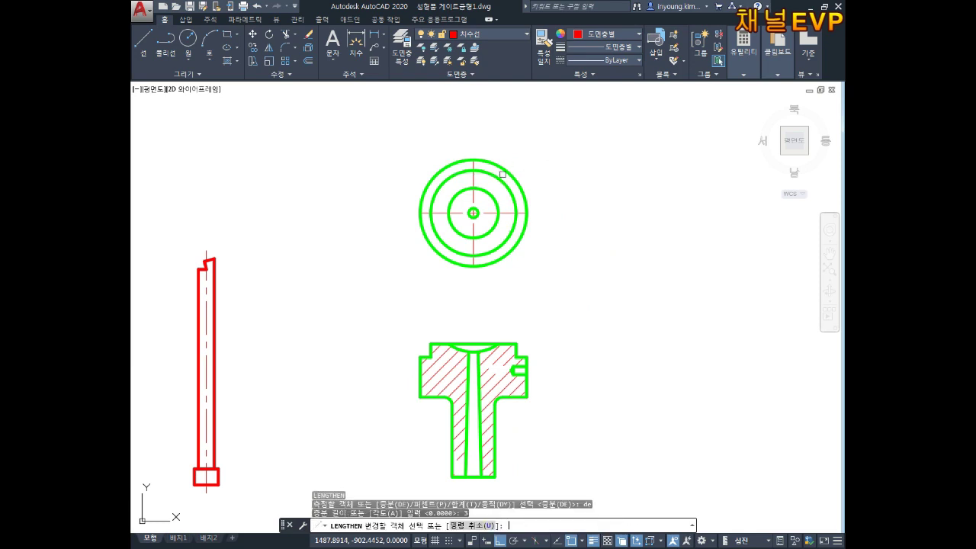
left_click(496, 209)
scroll(492, 212, "up", 4)
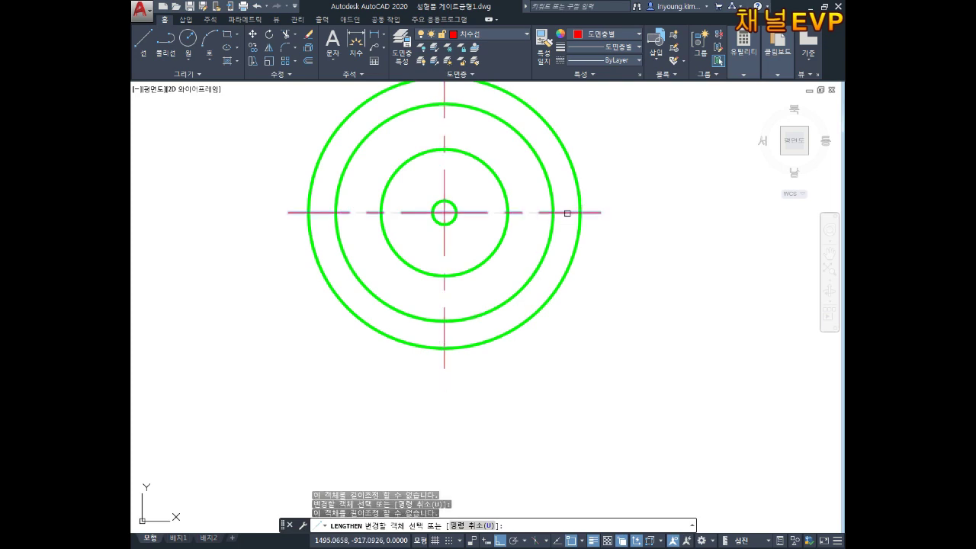
scroll(564, 229, "down", 2)
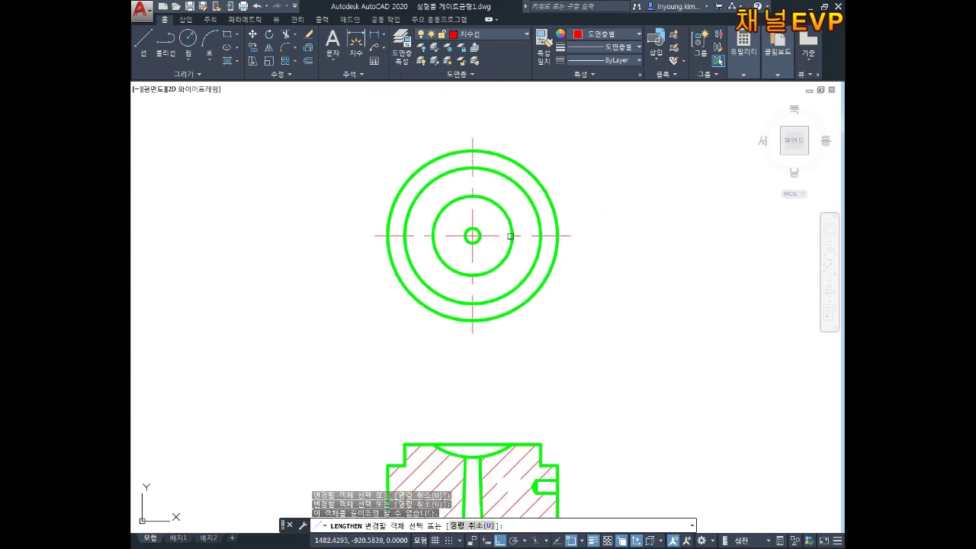
key("Escape")
Erase the two centre lines, leaving only the four green circles.
scroll(476, 218, "up", 4)
scroll(474, 251, "up", 3)
left_click(471, 281)
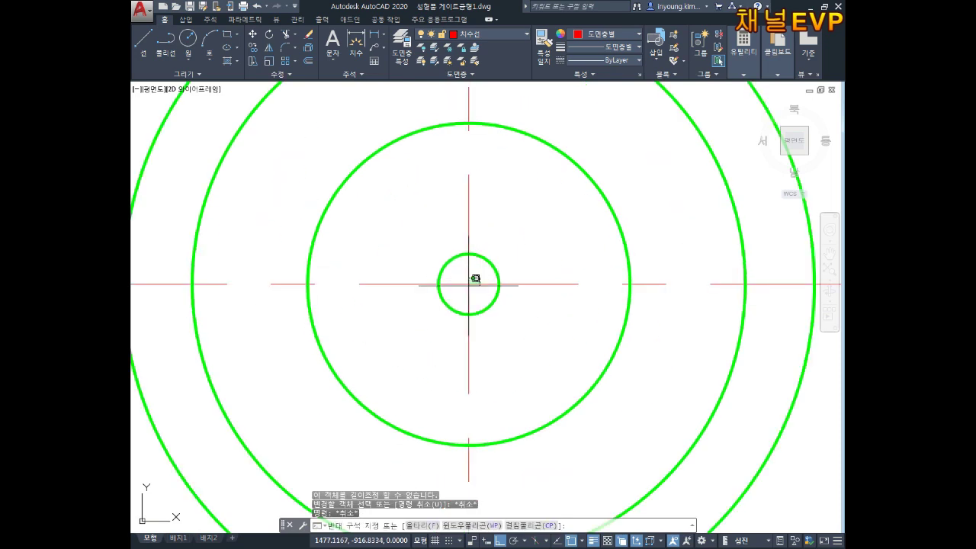
left_click(514, 270)
key("Delete")
scroll(518, 267, "down", 2)
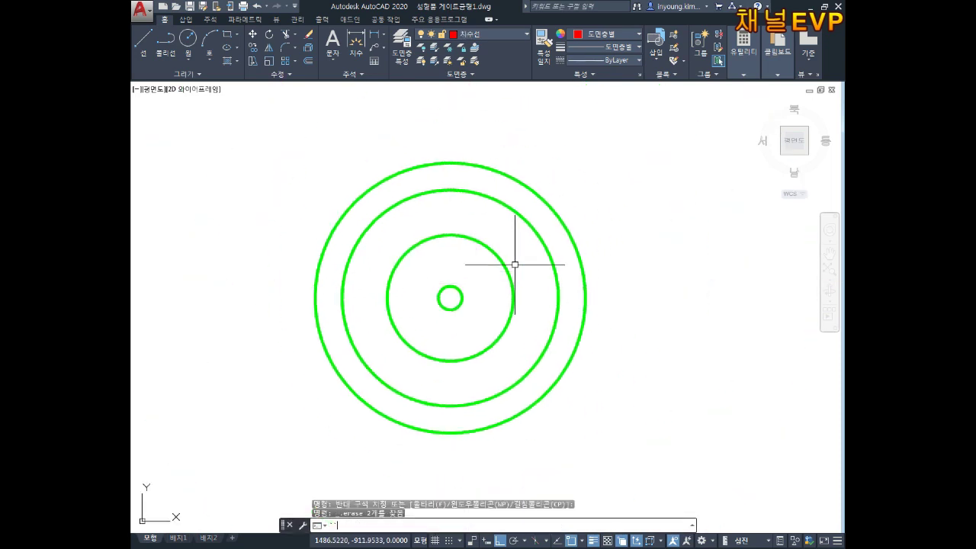
key("Escape")
key("Escape")
key("Escape")
Define block 스프루부시 from the four circles, with base point at their common centre.
type("b")
key("Return")
type("스프")
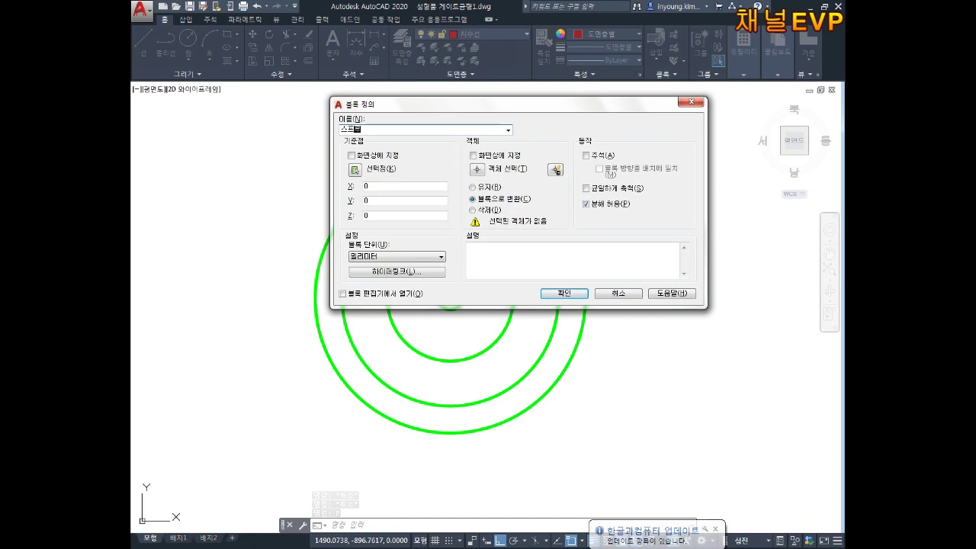
type("루부시평면")
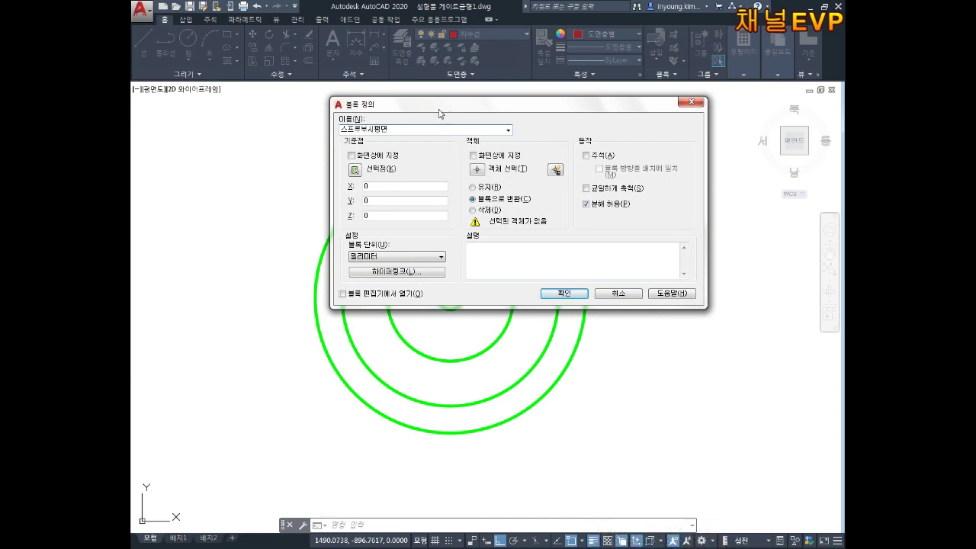
left_click(353, 169)
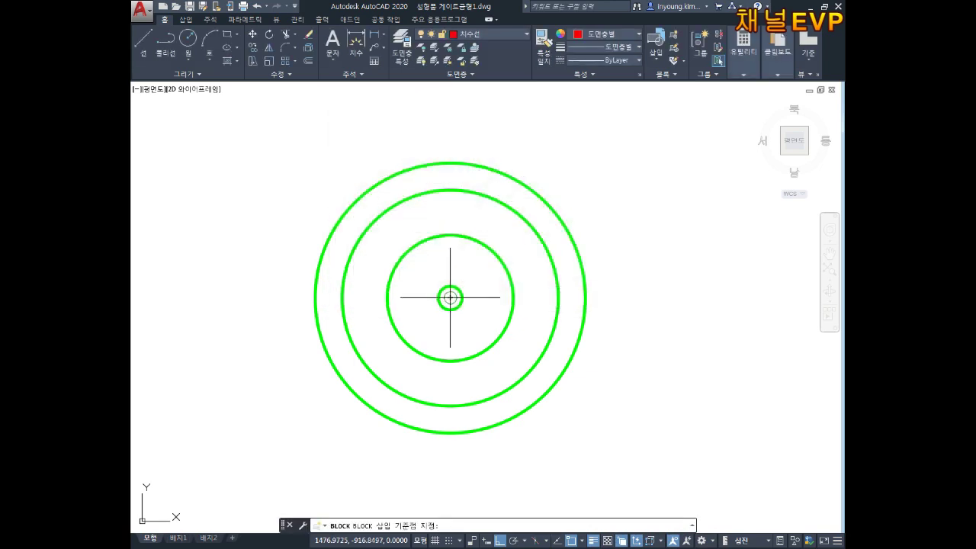
left_click(450, 297)
left_click(482, 175)
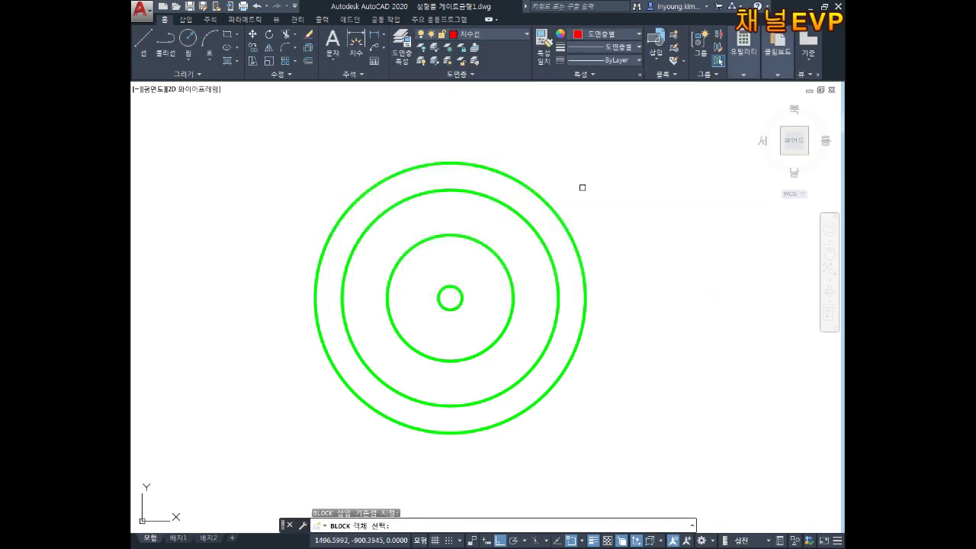
left_click(660, 138)
left_click(288, 459)
key("Return")
left_click(558, 292)
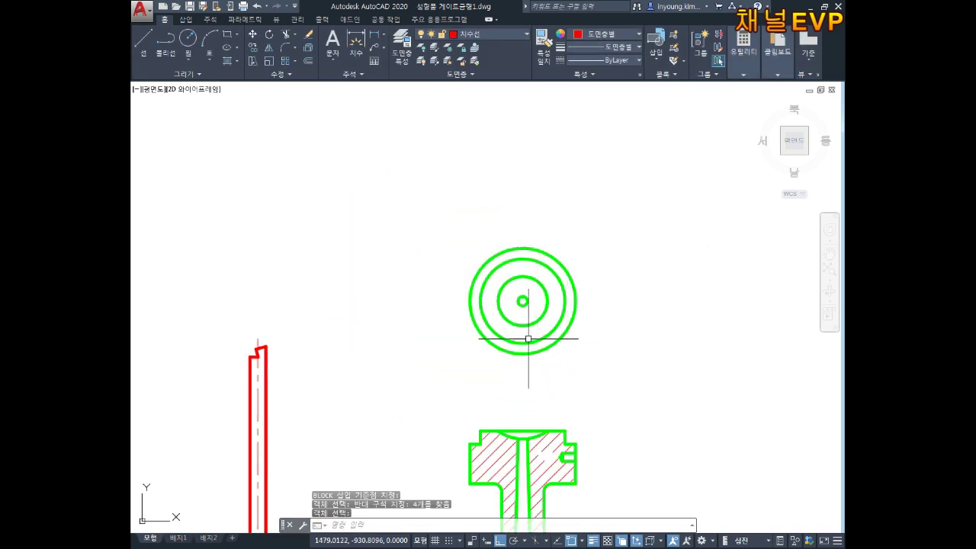
scroll(533, 335, "down", 3)
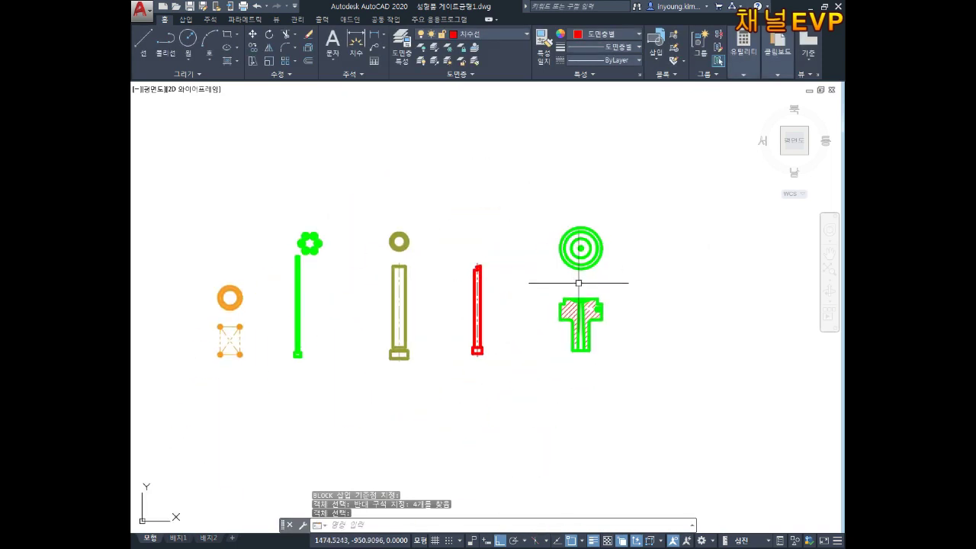
middle_click_drag(579, 283, 630, 263)
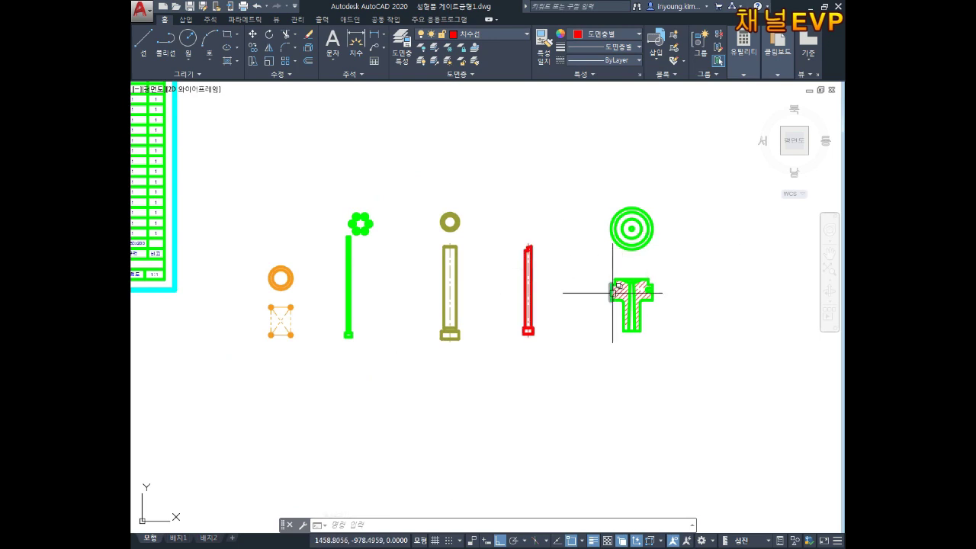
Select the 스프루부시 circle block to move, using its centre as base point.
middle_click_drag(612, 292, 615, 279)
type("--")
key("Return")
key("Escape")
key("Escape")
key("Return")
left_click(608, 263)
left_click(676, 172)
key("Return")
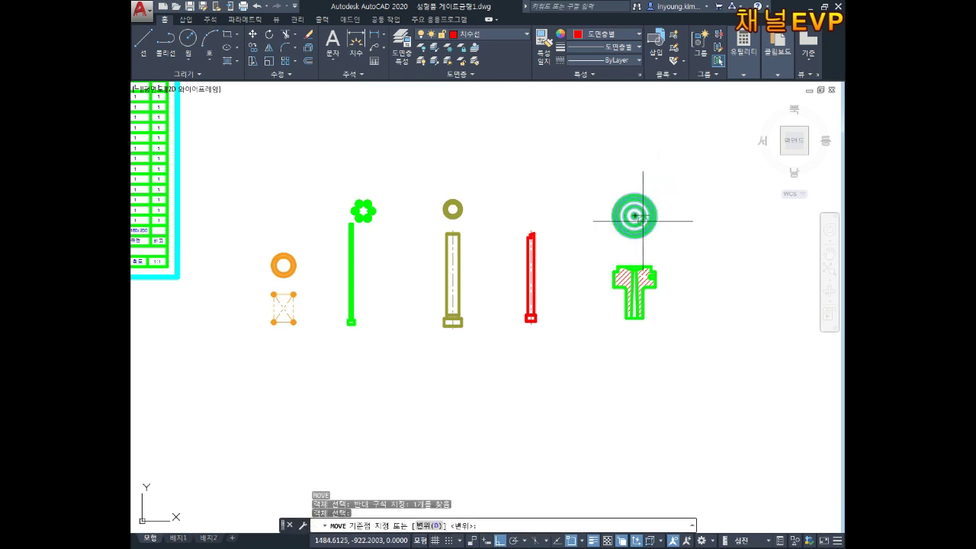
left_click(636, 215)
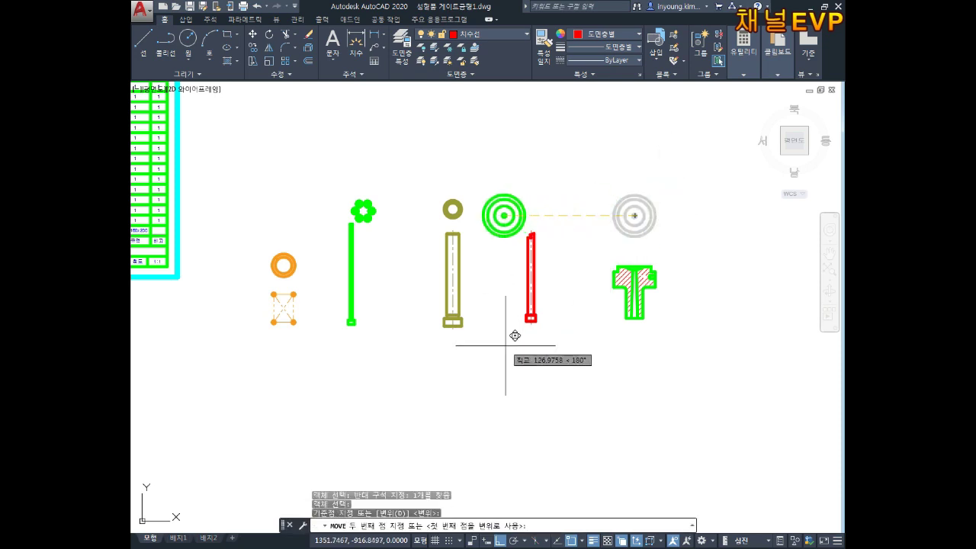
Place the block right of the 고정측 설치판 plate plan and open it for editing.
middle_click_drag(444, 381, 583, 251)
scroll(564, 252, "down", 2)
scroll(449, 333, "down", 1)
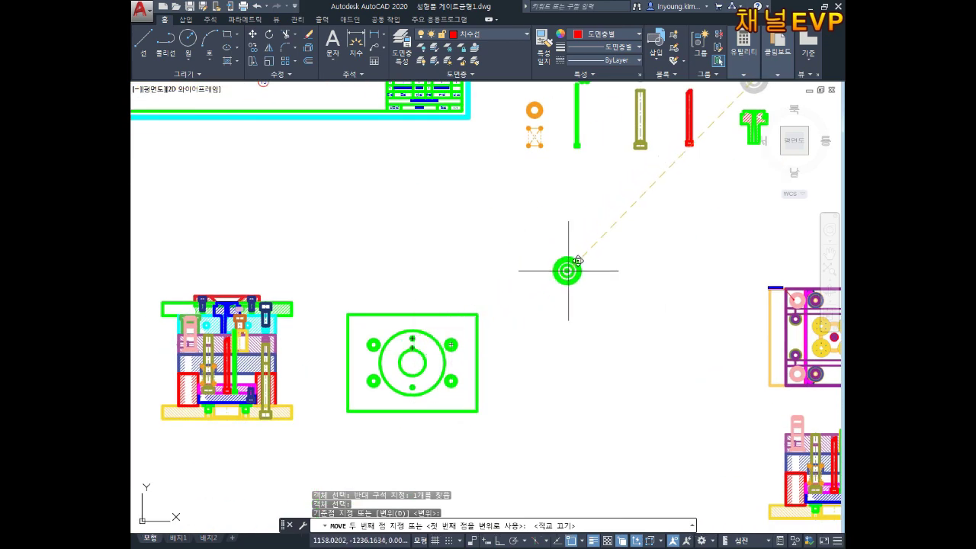
scroll(561, 289, "down", 2)
scroll(496, 349, "up", 2)
key("Escape")
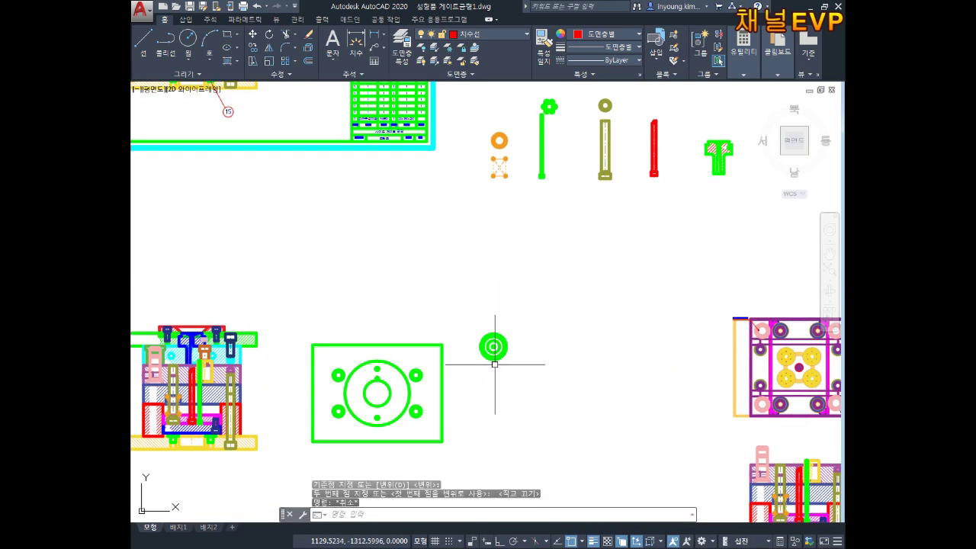
scroll(497, 349, "up", 5)
double_click(506, 334)
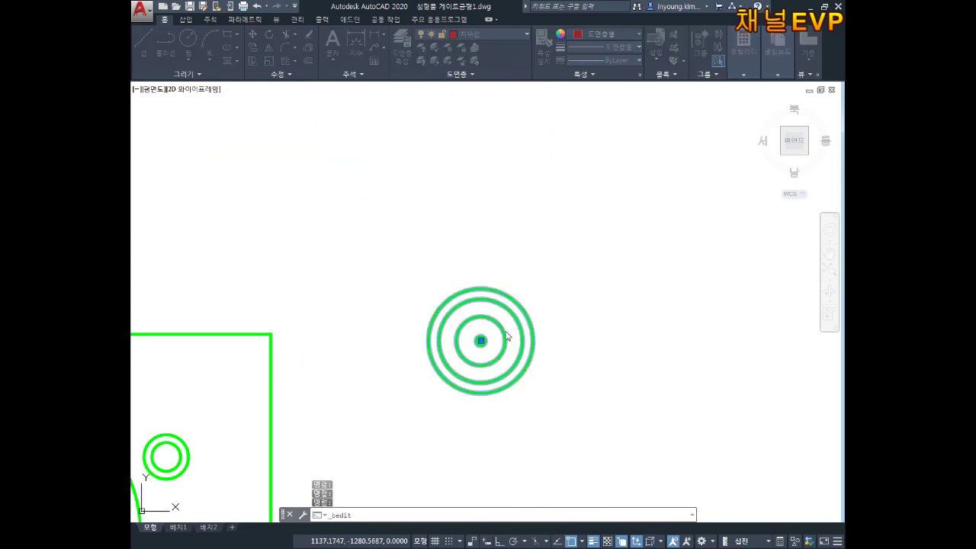
In the Block Editor, recolour the 스프루부시평면 block's four circles blue.
left_click(494, 350)
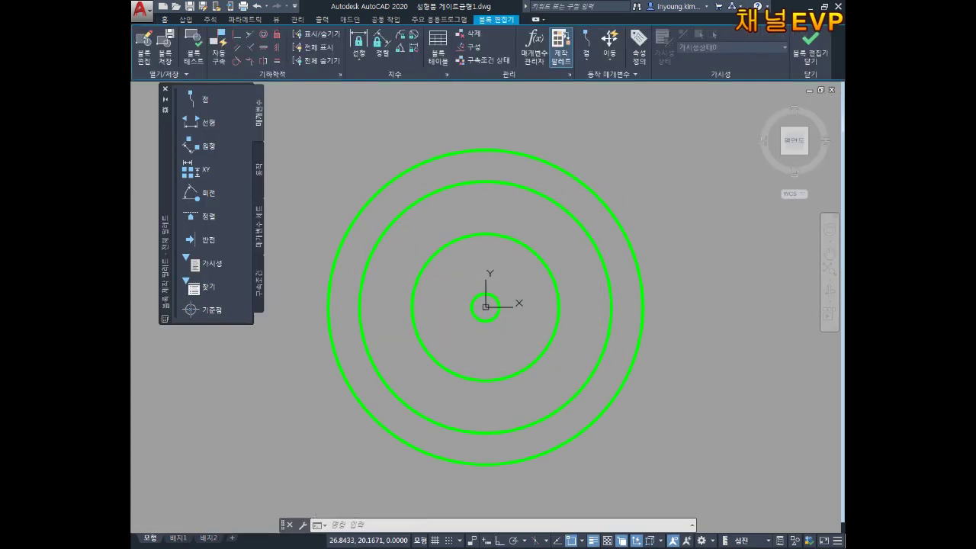
left_click(668, 138)
left_click(440, 359)
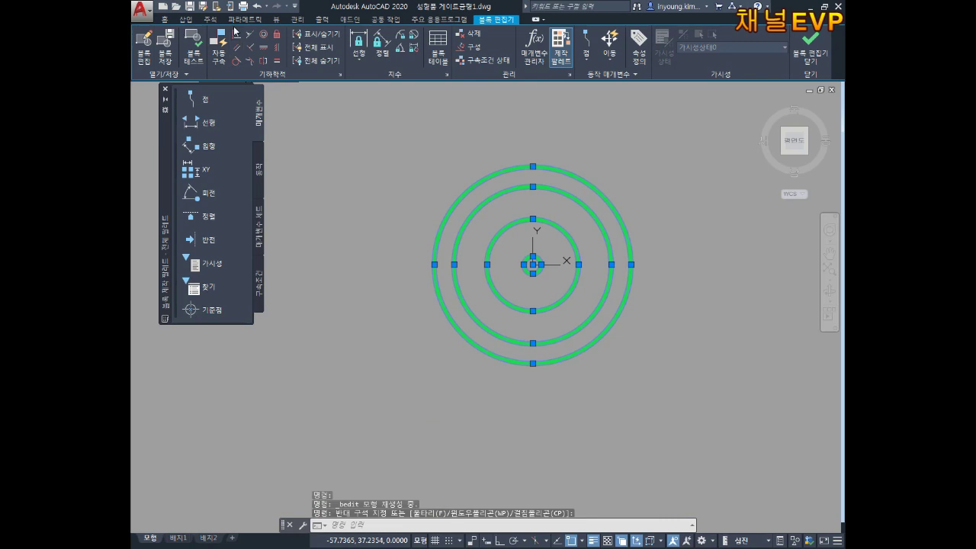
left_click(163, 20)
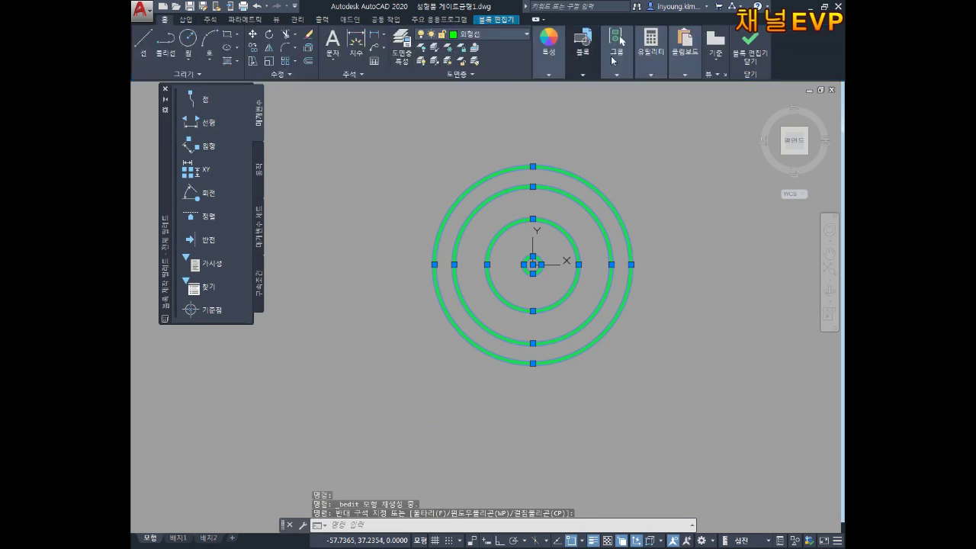
mouse_move(549, 52)
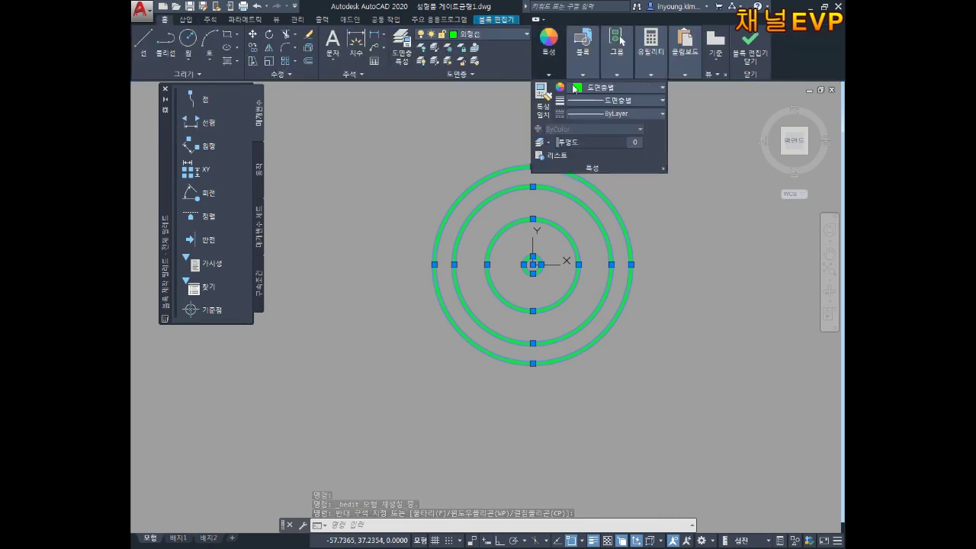
left_click(583, 88)
left_click(623, 199)
left_click(698, 362)
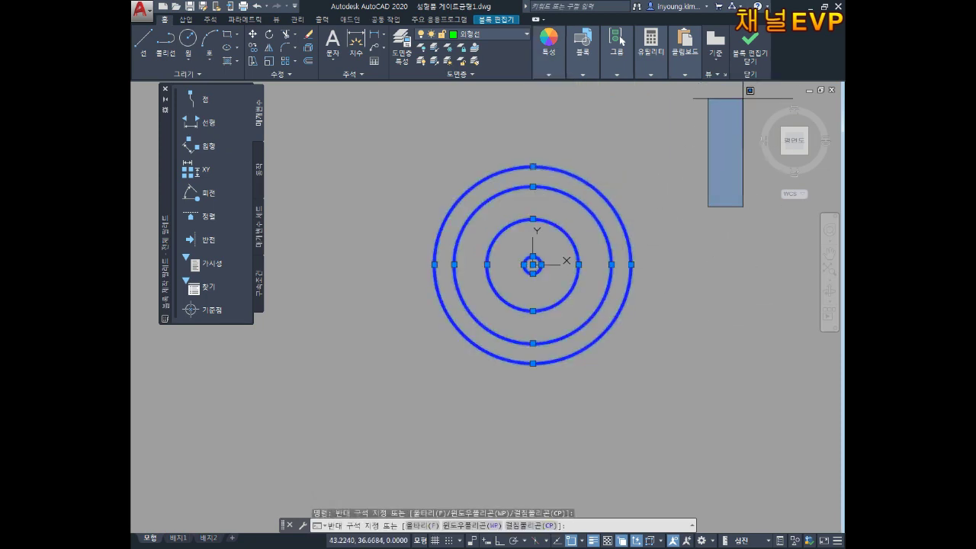
Save the block changes, return to the drawing and start moving the blue rings.
left_click(750, 42)
left_click(501, 271)
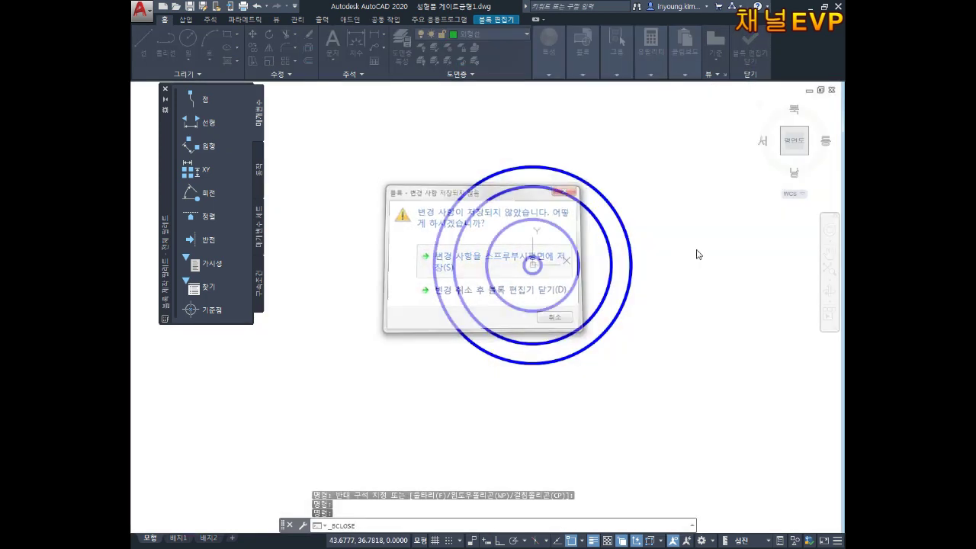
type("m")
key("Return")
left_click(632, 217)
Move the blue ring block by its centre onto the plate's central green circle.
left_click(557, 287)
key("Return")
scroll(598, 219, "up", 5)
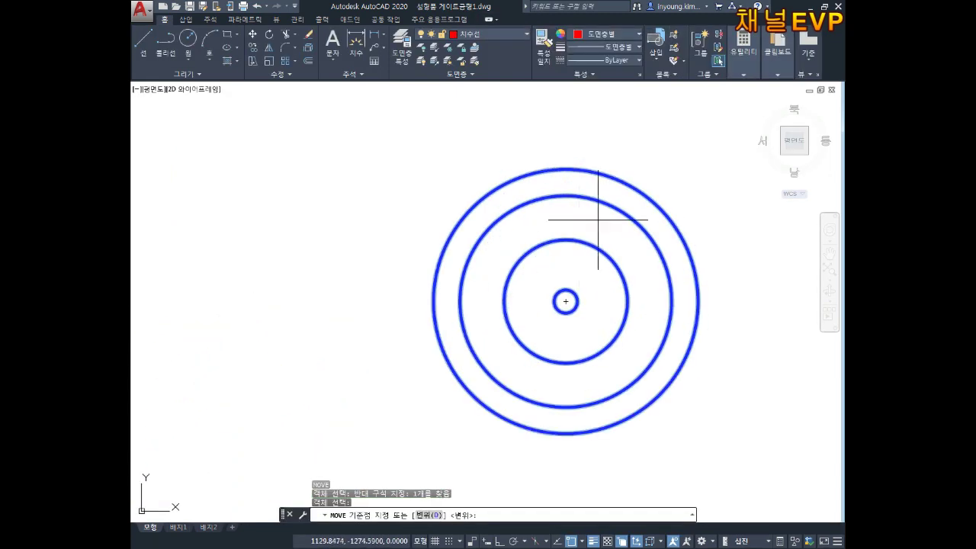
left_click(565, 301)
scroll(531, 265, "down", 3)
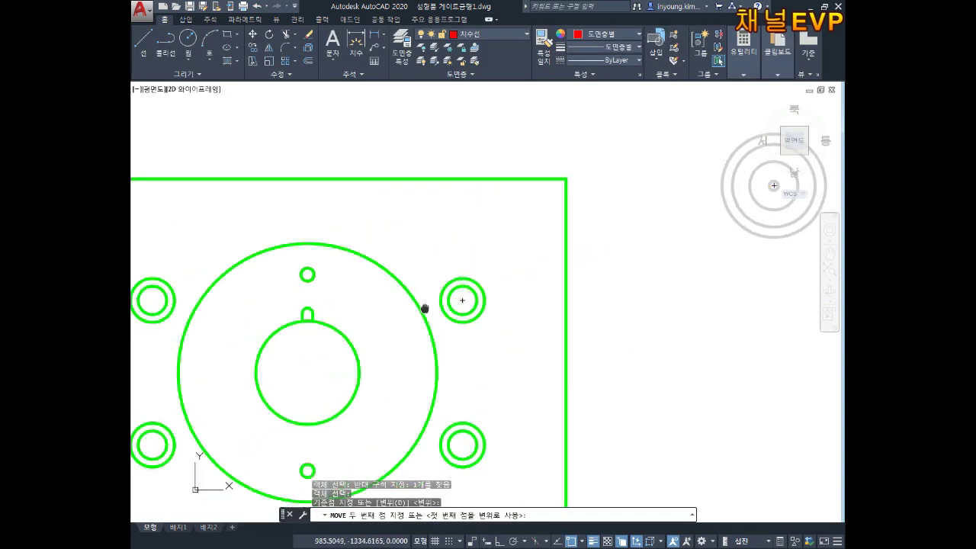
middle_click_drag(338, 337, 494, 243)
left_click(479, 308)
key("Escape")
key("Escape")
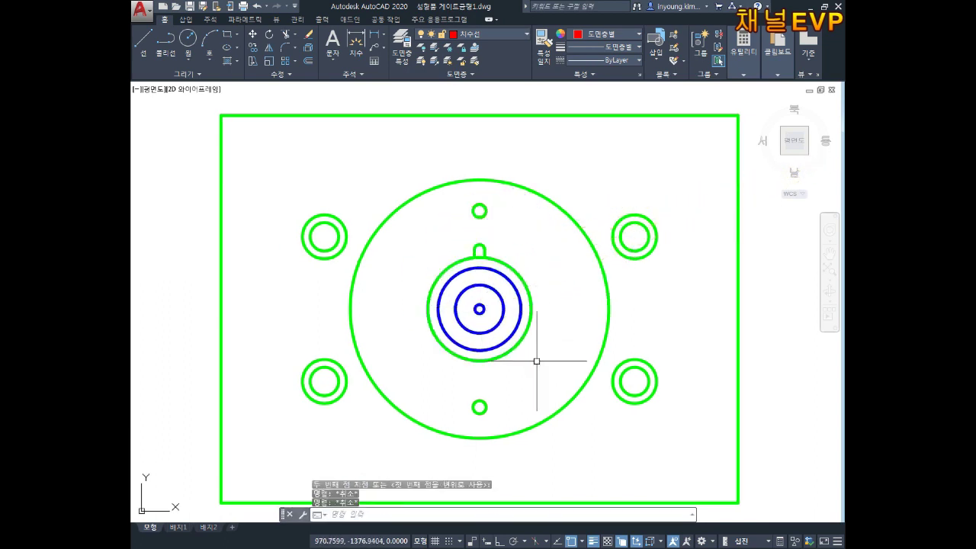
Open the ring block's definition for editing.
scroll(497, 277, "up", 4)
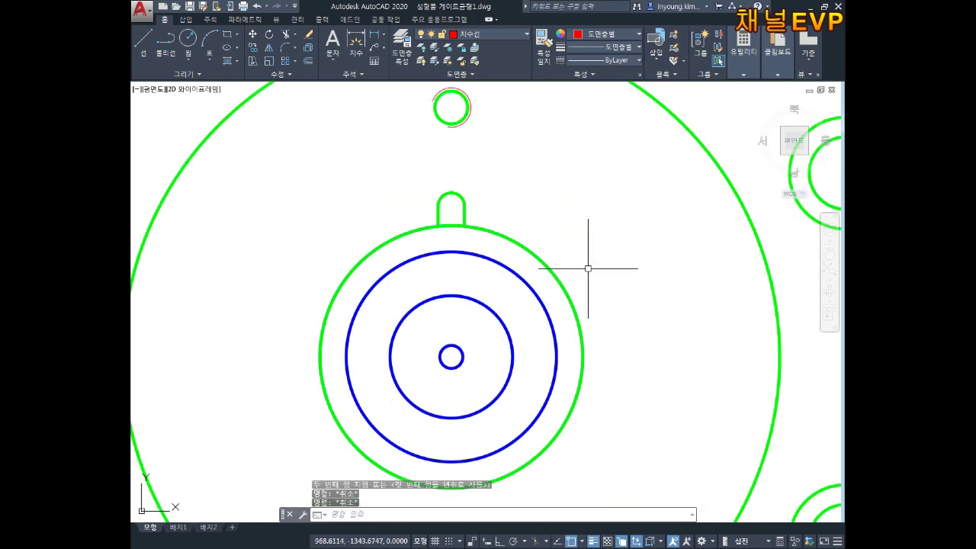
scroll(489, 234, "up", 2)
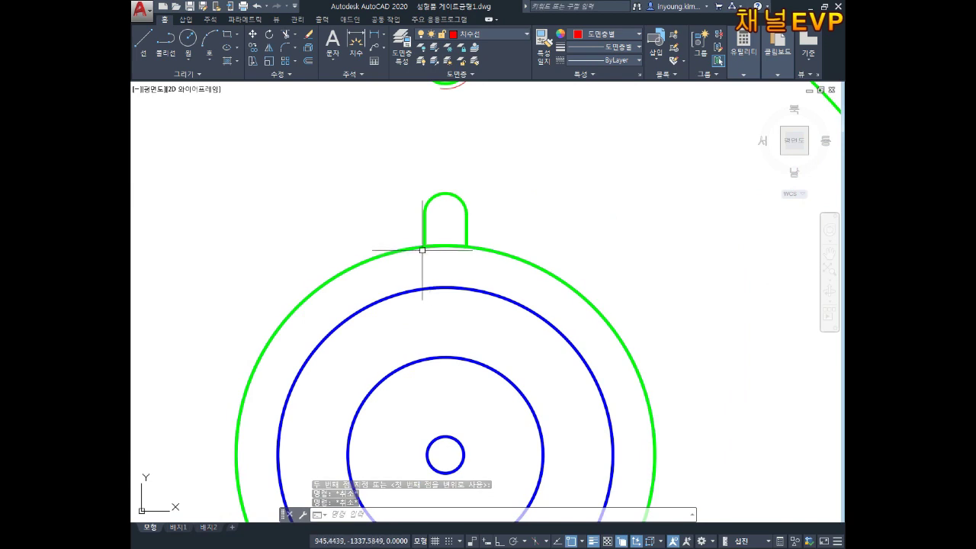
double_click(474, 288)
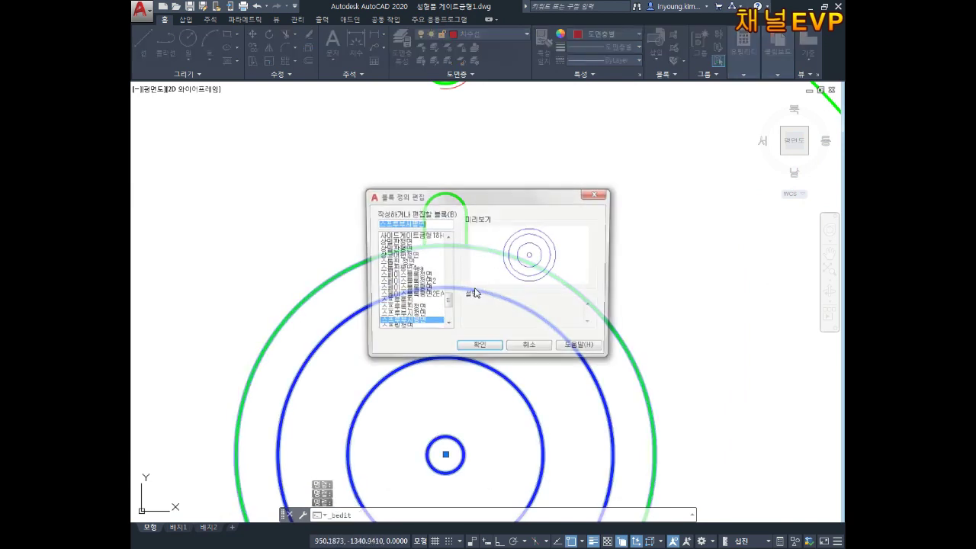
Enter the Block Editor and draw a 5-unit line down from the outer circle's top.
left_click(477, 350)
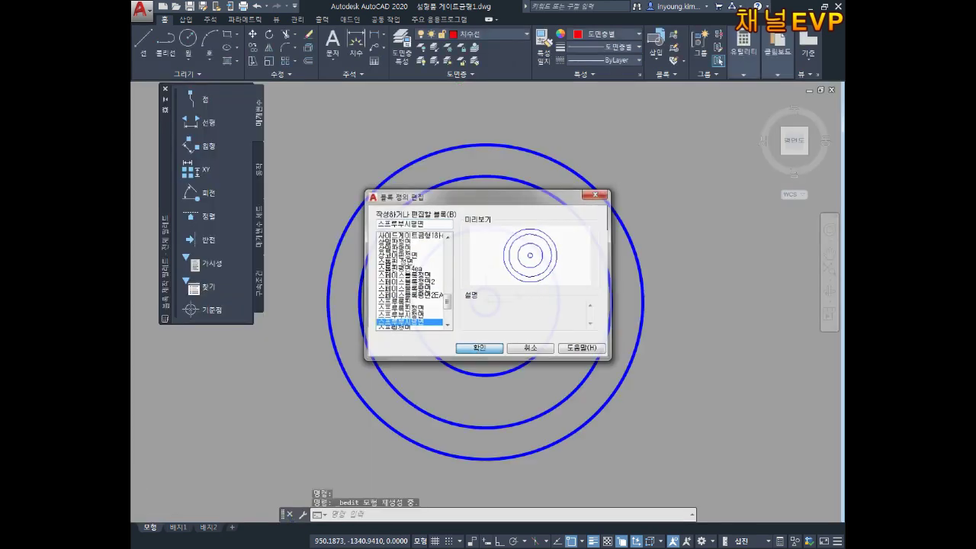
scroll(474, 251, "up", 2)
key("Escape")
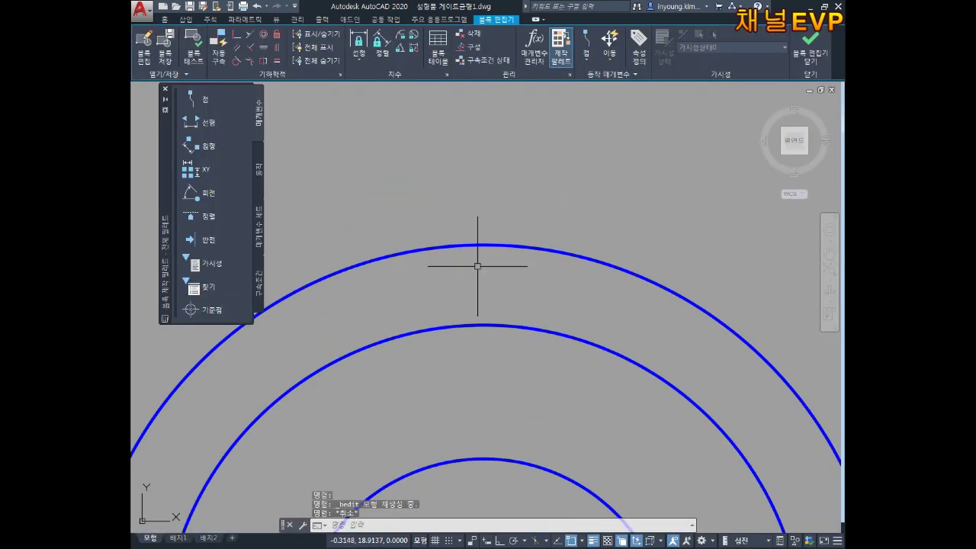
type("l")
key("Return")
left_click(478, 236)
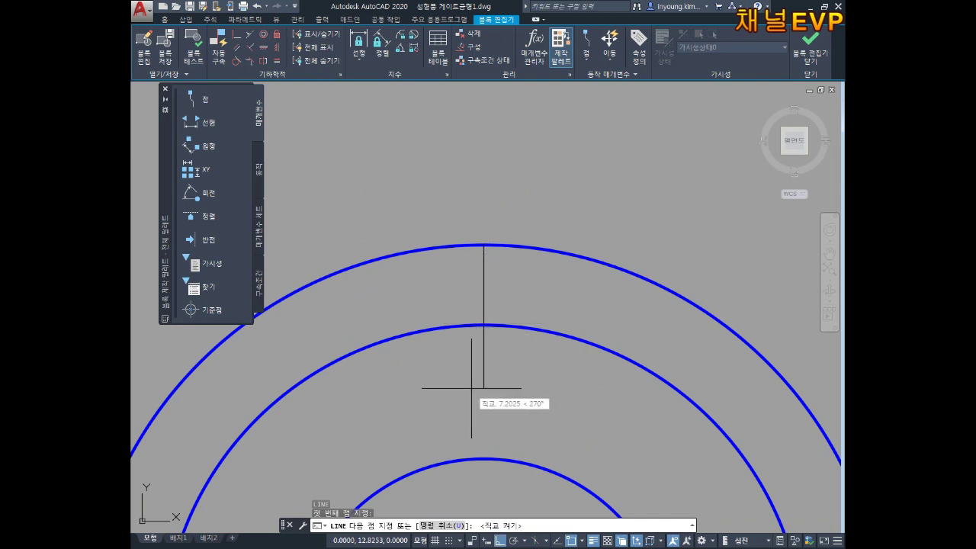
type("5")
key("Return")
key("Escape")
key("Escape")
key("Escape")
Offset that line 1.5 to the left and to the right.
type("ㄷ")
key("Return")
type("1.5")
key("Return")
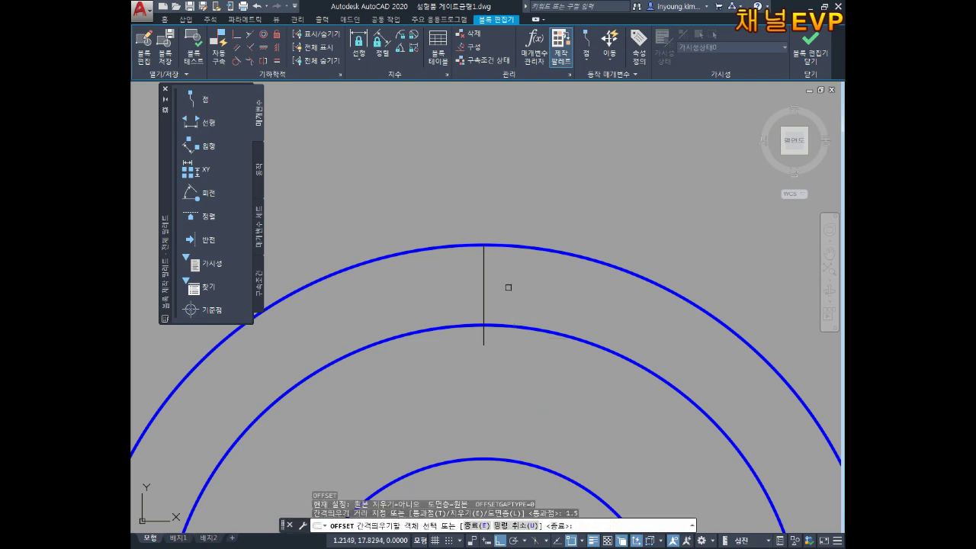
left_click(485, 280)
left_click(446, 278)
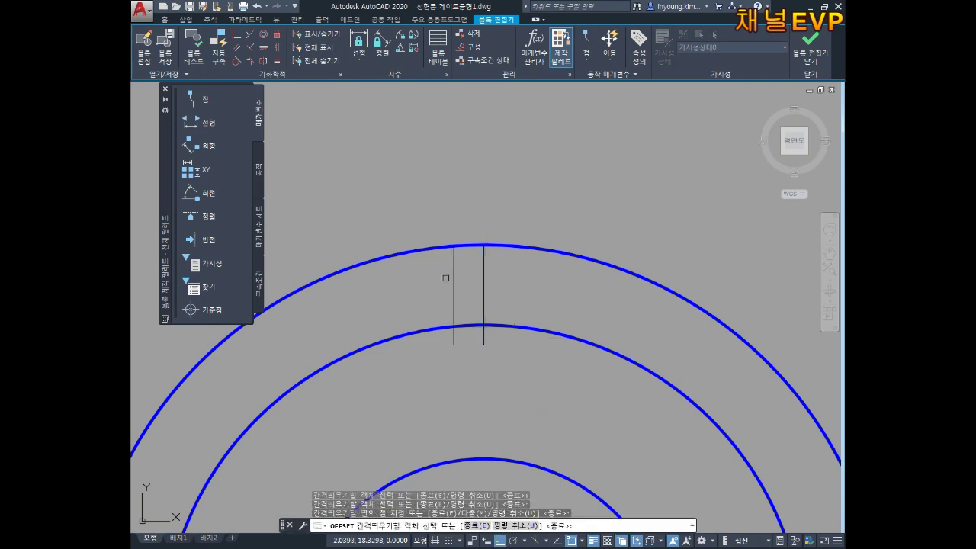
left_click(482, 277)
left_click(570, 279)
key("Escape")
key("Escape")
key("Escape")
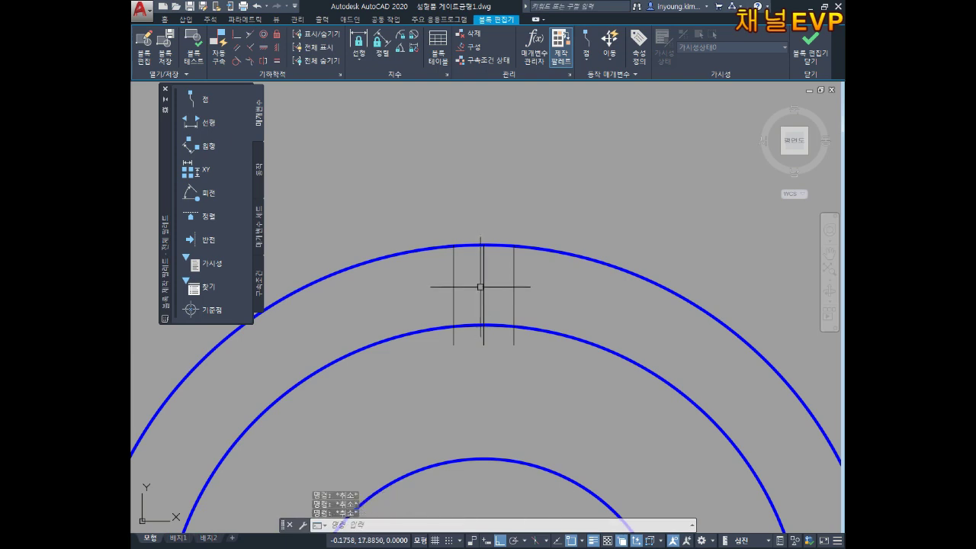
Join the bottoms of the two offset lines and erase the middle line.
type("l")
key("Return")
scroll(468, 333, "up", 3)
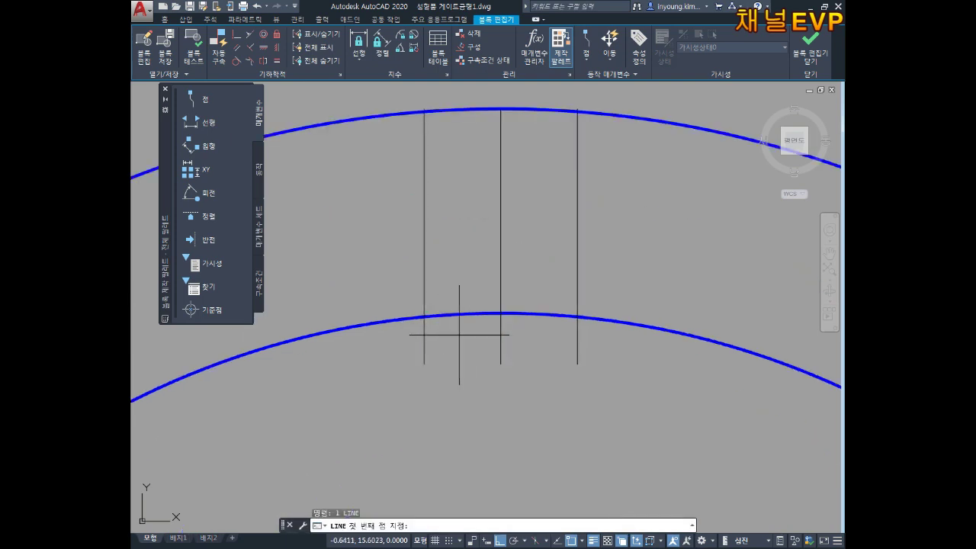
left_click(424, 364)
left_click(577, 364)
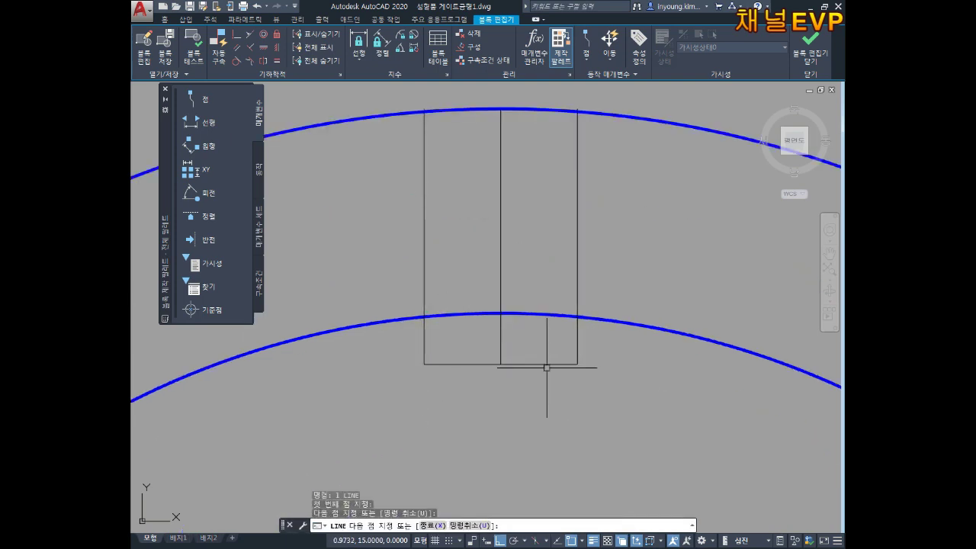
key("Escape")
left_click(501, 341)
left_click(465, 341)
key("Delete")
Trim the pin lines' ends that stick out above the outer circle.
scroll(429, 196, "up", 5)
scroll(403, 268, "down", 2)
key("Escape")
key("Escape")
type("tr")
key("Return")
key("Return")
left_click_drag(389, 221, 373, 244)
scroll(518, 261, "down", 2)
scroll(600, 238, "down", 2)
scroll(599, 239, "up", 2)
key("Escape")
key("Escape")
scroll(556, 302, "down", 2)
scroll(567, 265, "down", 2)
scroll(567, 265, "up", 2)
key("Escape")
key("Escape")
scroll(549, 297, "up", 1)
type("k")
key("Return")
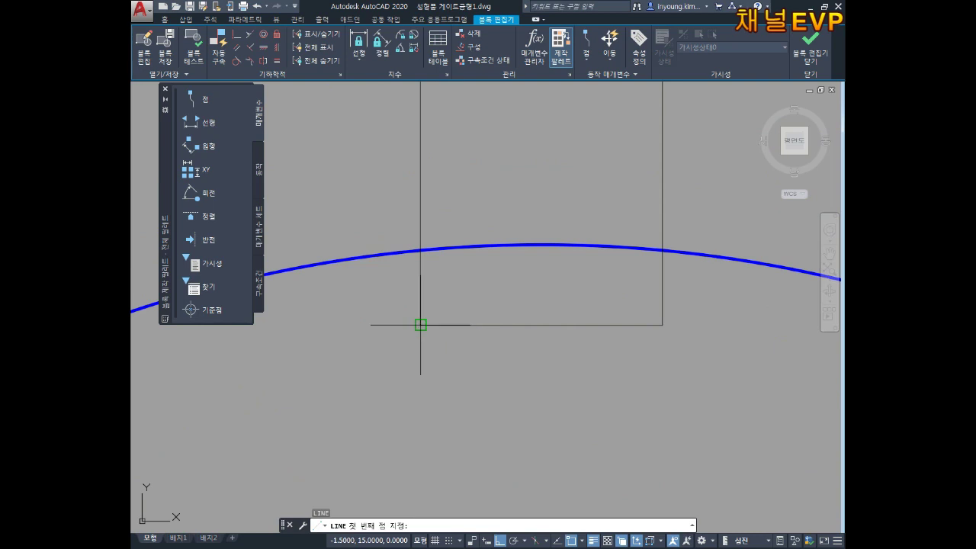
Draw a 5-unit diagonal at -30° from the bottom-left corner and mirror it about the bottom midpoint.
left_click(420, 325)
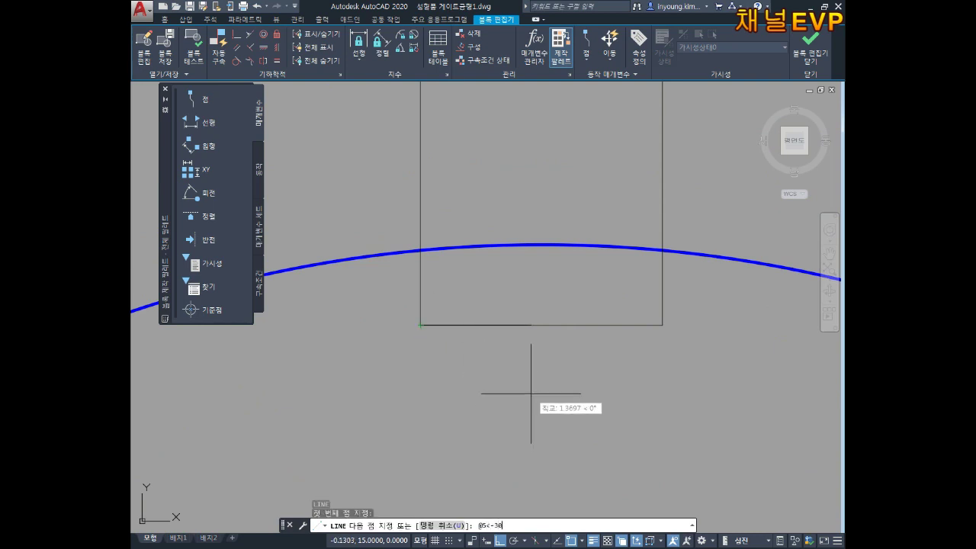
key("Return")
key("Escape")
key("Escape")
key("Escape")
type("ㅂmi")
key("Return")
left_click_drag(605, 443, 566, 347)
key("Return")
left_click(541, 324)
left_click(549, 186)
key("Return")
middle_click_drag(625, 331, 599, 279)
key("Escape")
key("Escape")
Trim the crossing diagonals' lower halves to leave a V tip.
type("tr")
key("Return")
left_click(597, 389)
left_click(451, 378)
scroll(379, 355, "down", 4)
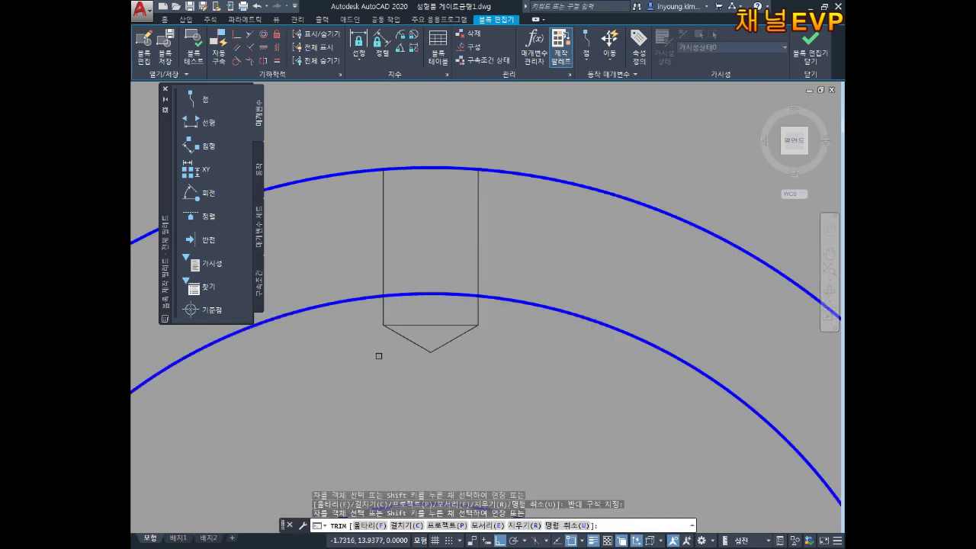
middle_click_drag(379, 356, 393, 425)
key("Escape")
key("Escape")
Select all the pin outline lines for a layer change.
left_click_drag(534, 286, 294, 282)
left_click(520, 389)
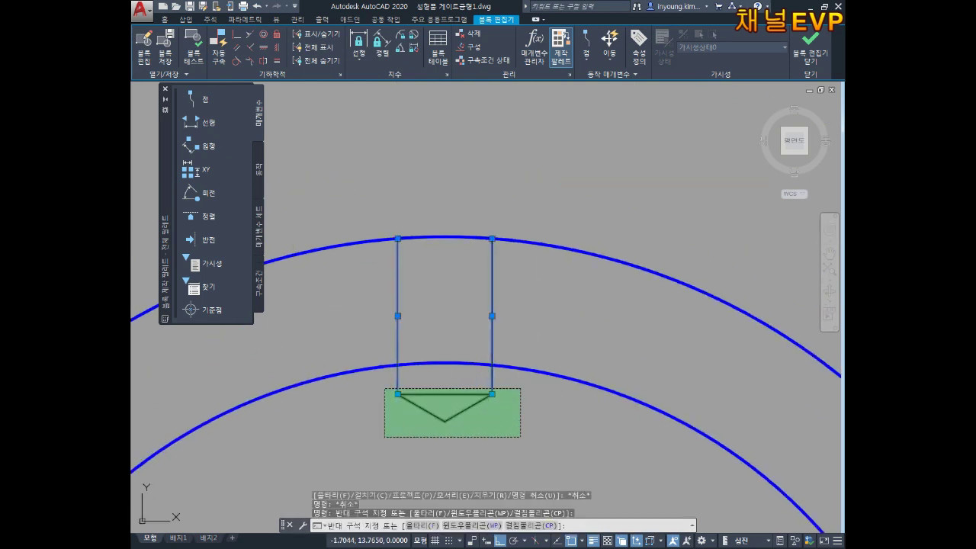
left_click(384, 437)
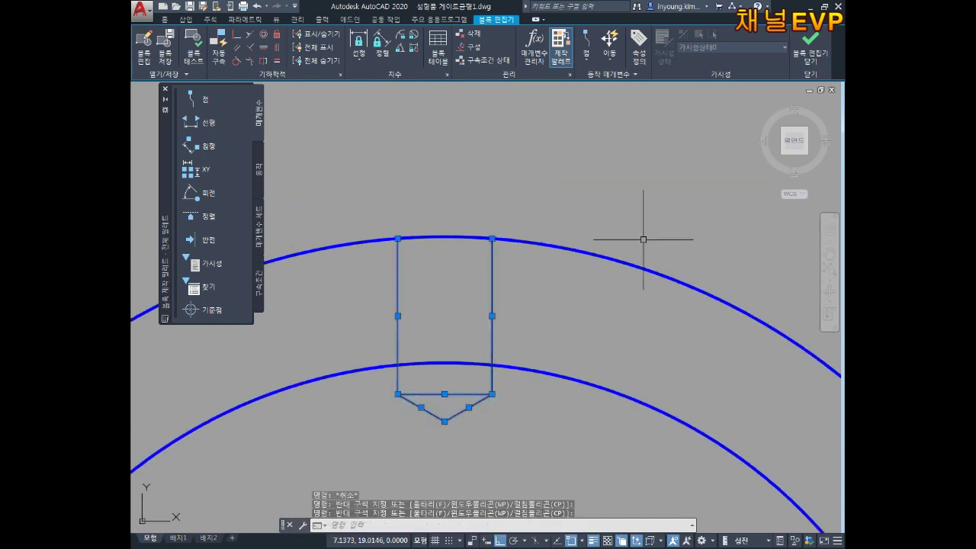
left_click(164, 19)
left_click(491, 34)
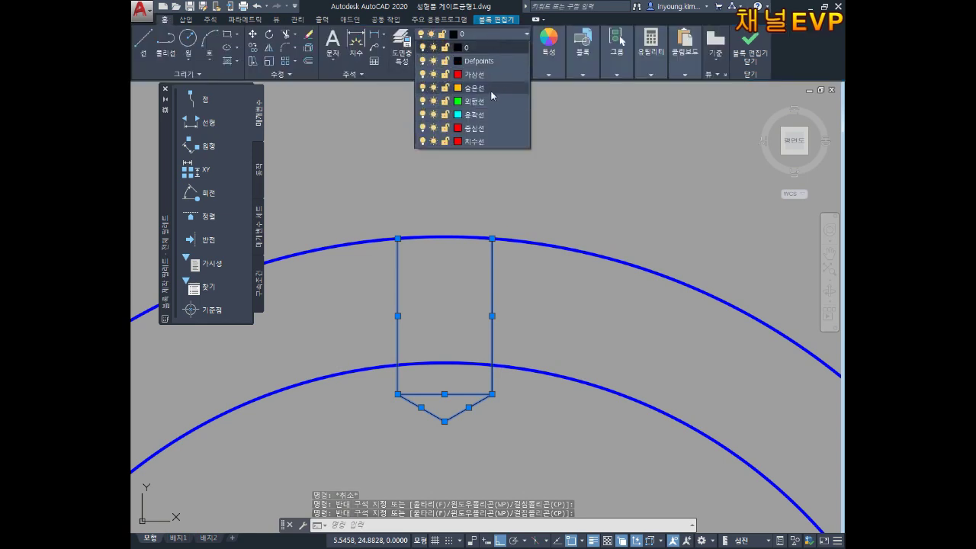
Put the pin lines on the 숨은선 layer and colour them blue.
left_click(492, 90)
key("Escape")
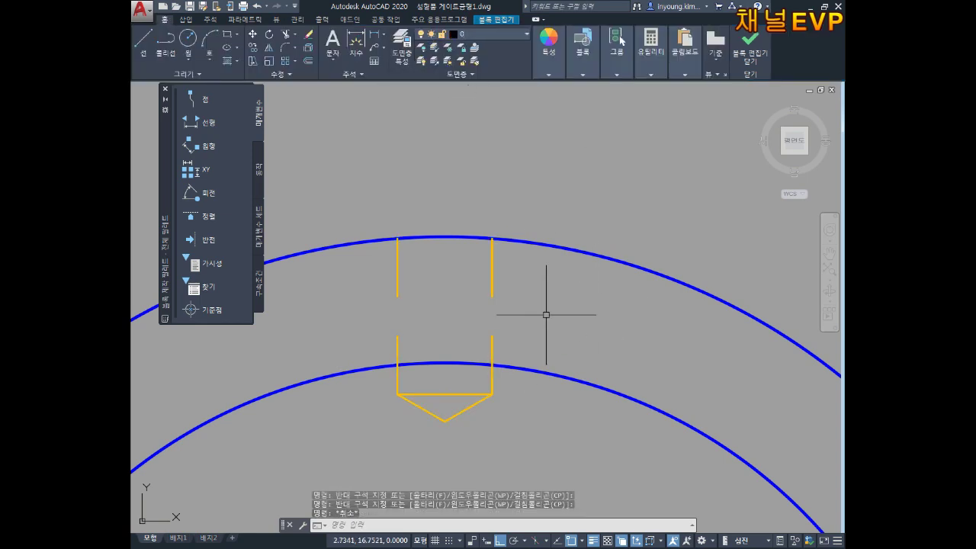
left_click(492, 366)
left_click_drag(523, 395, 378, 412)
left_click_drag(478, 385, 401, 435)
left_click(582, 46)
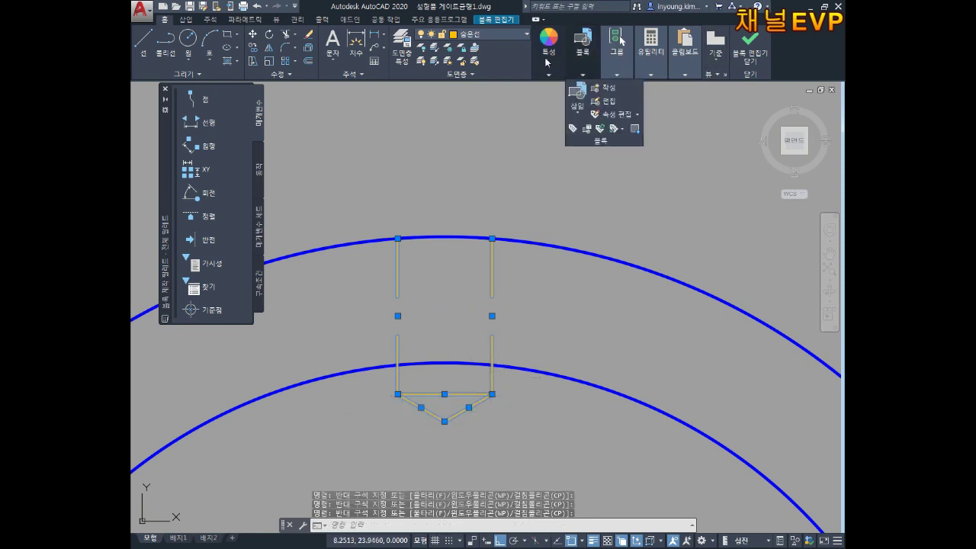
mouse_move(549, 53)
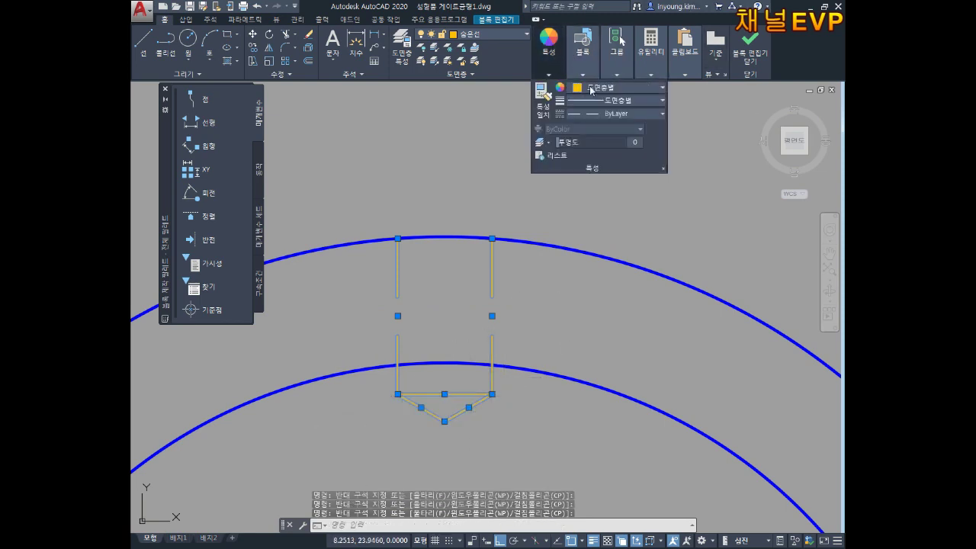
left_click(591, 89)
left_click(617, 198)
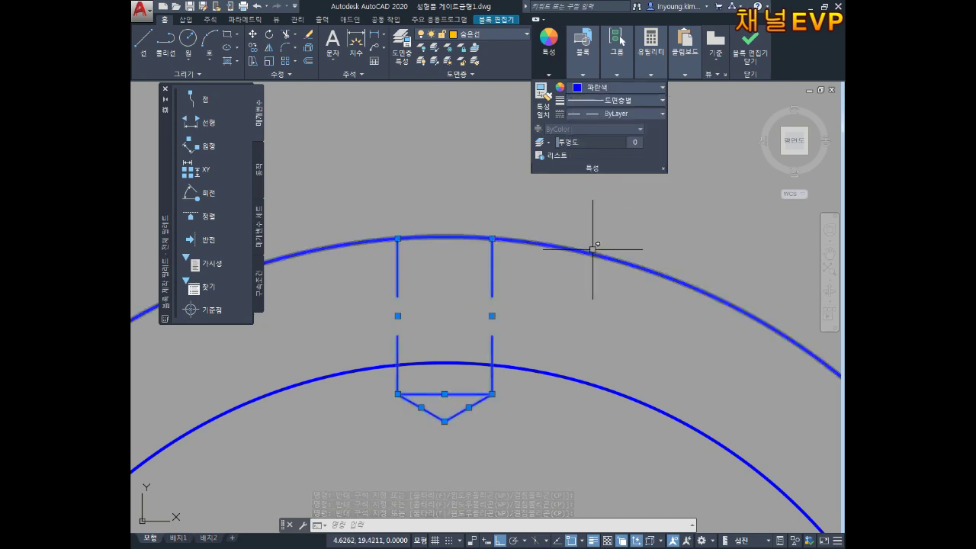
Recentre the ring drawing and ask to close the Block Editor.
key("Escape")
key("Escape")
key("Escape")
scroll(594, 262, "down", 3)
scroll(534, 222, "down", 2)
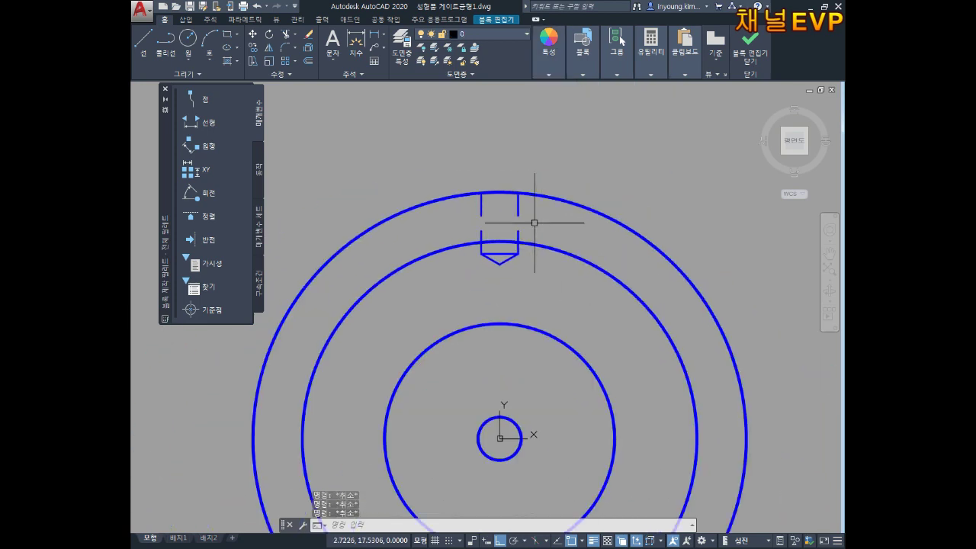
scroll(540, 250, "down", 1)
scroll(555, 211, "down", 2)
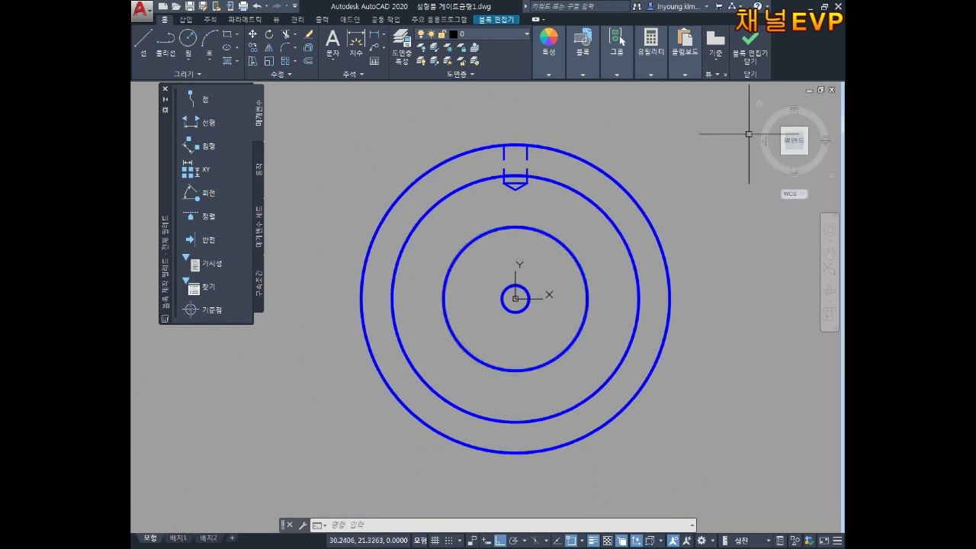
middle_click_drag(747, 130, 740, 153)
middle_click_drag(682, 209, 745, 110)
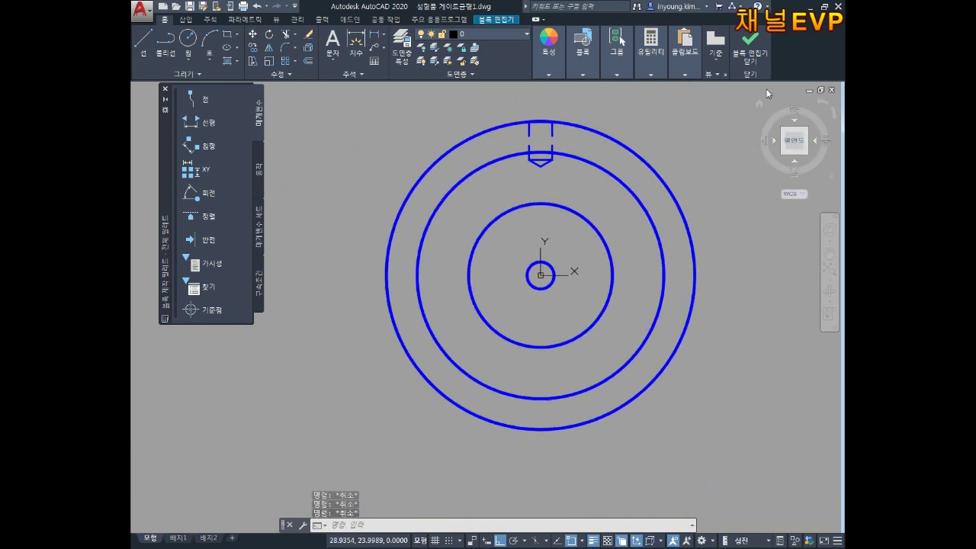
left_click(750, 45)
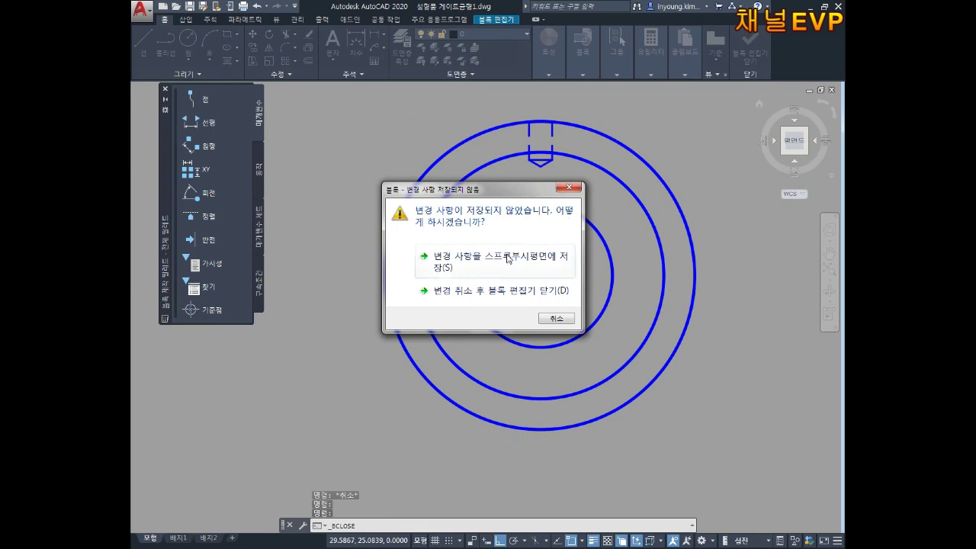
Save the pin into the 스프루부시평면 block, then zoom and pan over the mold drawing to check it.
left_click(508, 260)
scroll(508, 209, "up", 5)
scroll(508, 209, "down", 4)
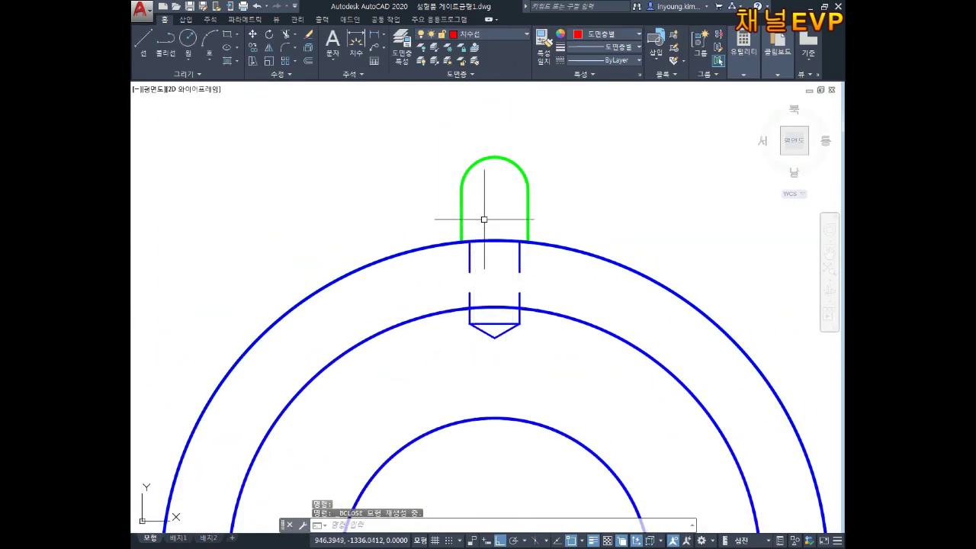
scroll(506, 206, "down", 6)
scroll(610, 206, "down", 1)
scroll(602, 261, "down", 3)
scroll(596, 229, "down", 4)
mouse_move(596, 228)
middle_mouse_down()
mouse_move(579, 261)
mouse_move(506, 335)
mouse_move(564, 263)
mouse_move(541, 229)
middle_mouse_up()
scroll(549, 245, "up", 8)
scroll(551, 229, "down", 2)
scroll(641, 283, "down", 3)
scroll(640, 283, "down", 3)
middle_click_drag(641, 283, 549, 329)
scroll(483, 279, "up", 4)
scroll(482, 279, "up", 6)
scroll(519, 239, "down", 2)
scroll(488, 244, "up", 2)
left_click(487, 231)
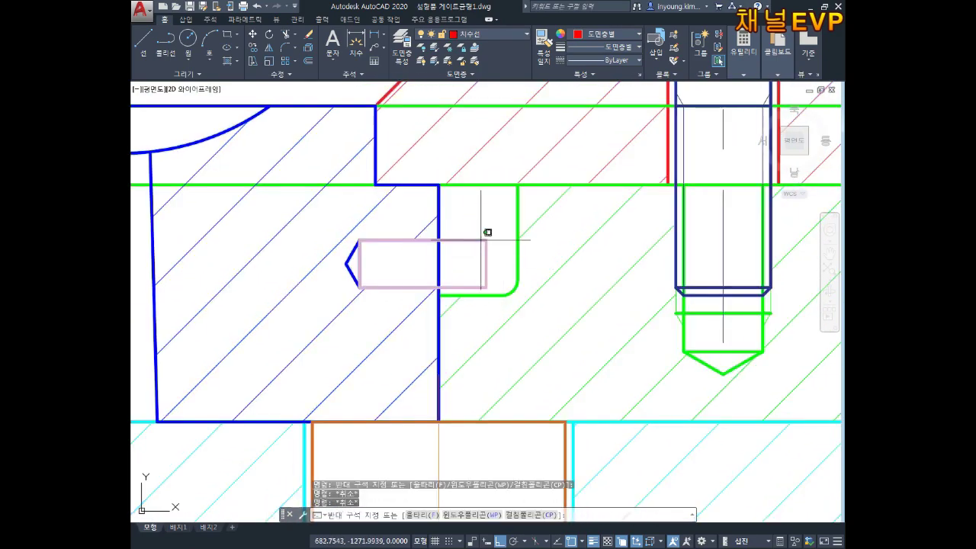
Zoom out to see the whole mold, then zoom back in on the pin detail.
key("Escape")
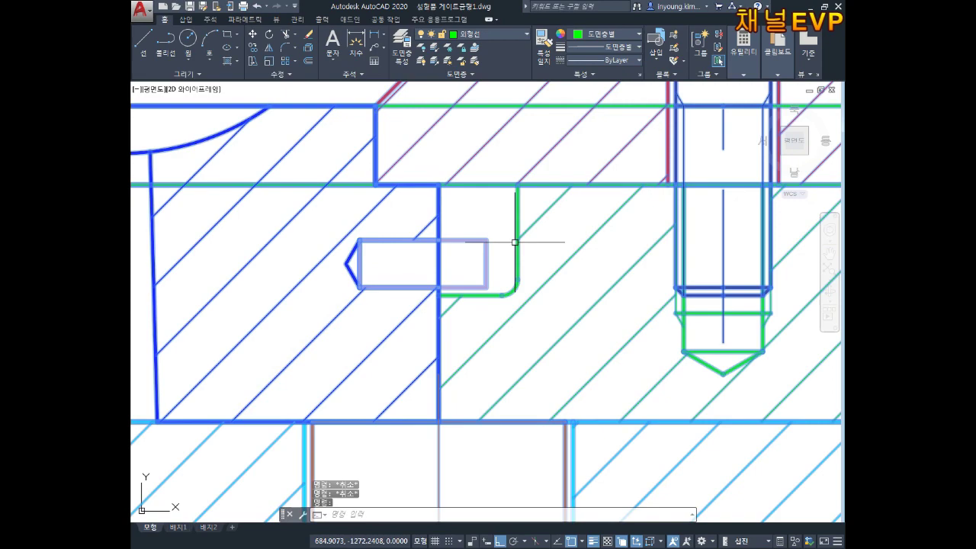
scroll(514, 242, "down", 3)
scroll(514, 242, "down", 3)
scroll(533, 242, "down", 2)
middle_click_drag(558, 243, 533, 267)
scroll(512, 370, "up", 1)
scroll(416, 341, "up", 5)
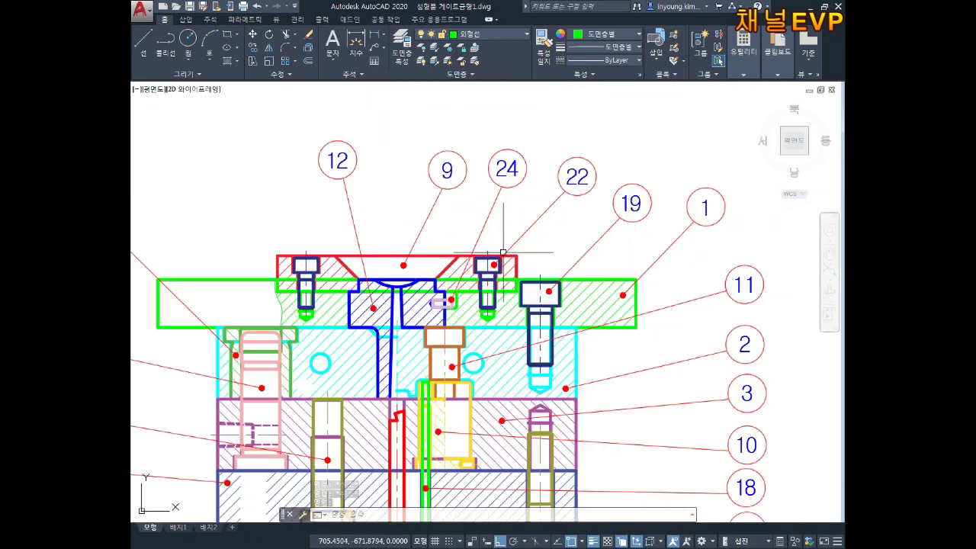
scroll(416, 341, "up", 4)
scroll(416, 341, "up", 2)
middle_click_drag(417, 341, 431, 303)
Copy the small pin rectangle from the section view into the plan view beside the slot.
type("co")
key("Return")
scroll(431, 302, "up", 4)
left_click(431, 304)
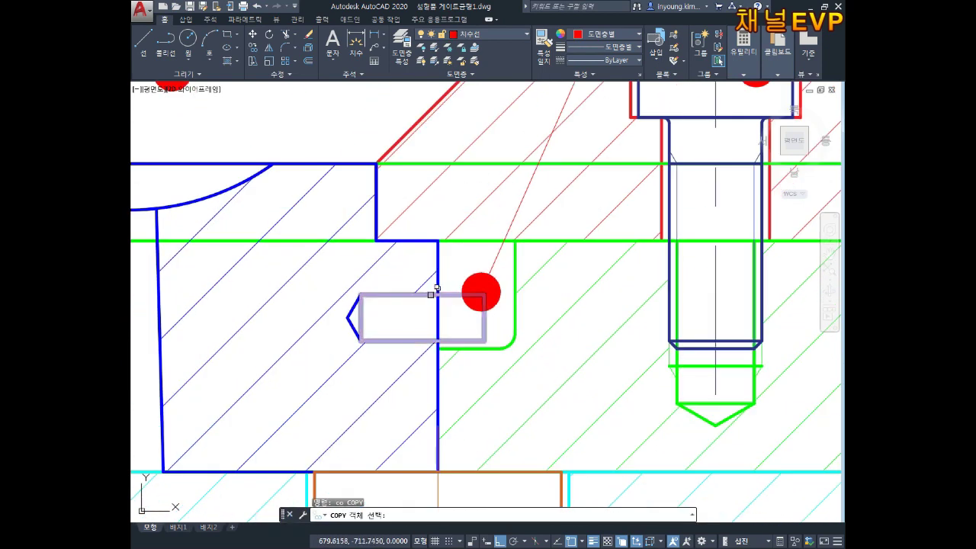
left_click(465, 335)
left_click(335, 515)
key("Escape")
key("Return")
left_click(508, 330)
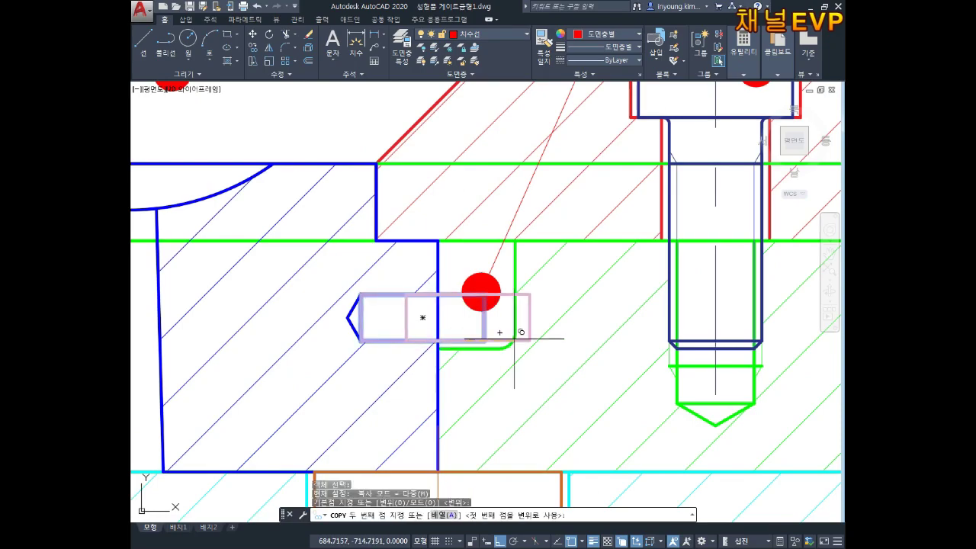
scroll(507, 329, "down", 5)
middle_click_drag(660, 350, 519, 194)
scroll(501, 312, "down", 2)
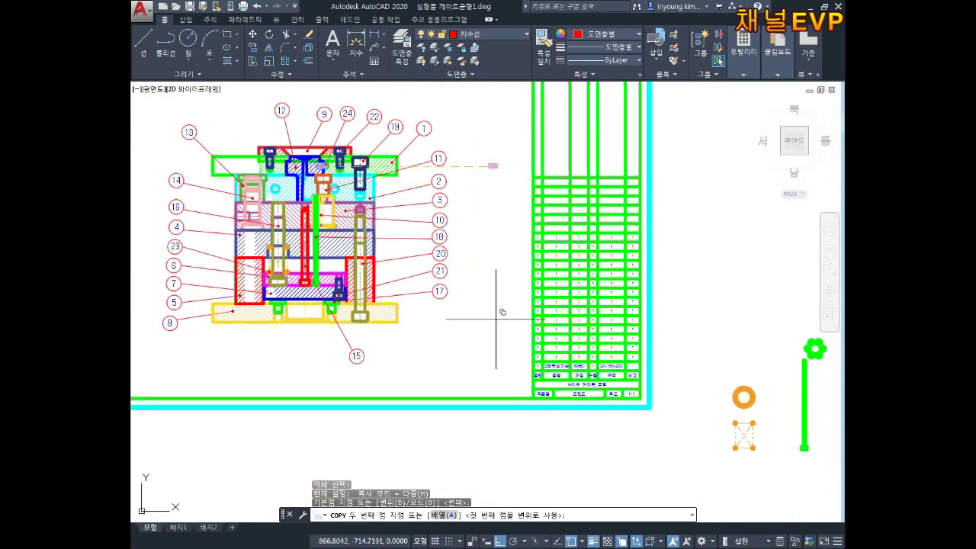
scroll(591, 373, "down", 5)
scroll(523, 300, "up", 5)
scroll(532, 294, "up", 3)
scroll(532, 294, "up", 5)
key("Escape")
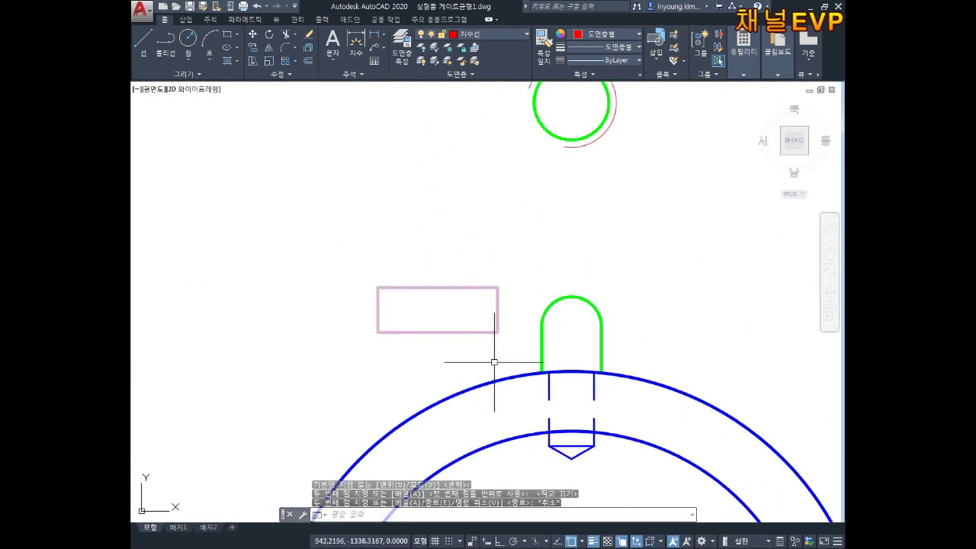
Rotate the copied pin rectangle 90° about its midpoint so it stands upright.
key("Escape")
key("Escape")
type("ro")
key("Return")
left_click_drag(503, 294, 472, 348)
key("Return")
left_click(504, 305)
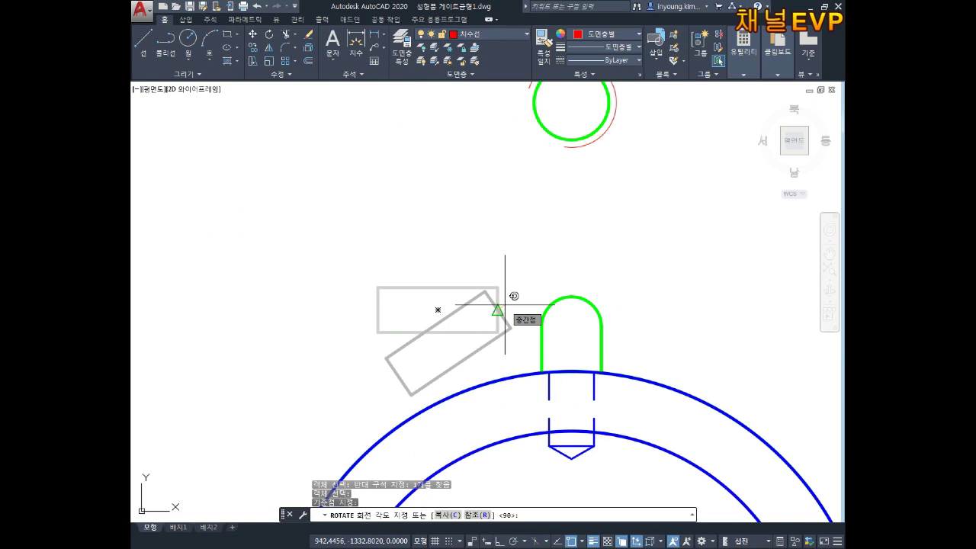
type("0")
key("Return")
key("Escape")
key("Escape")
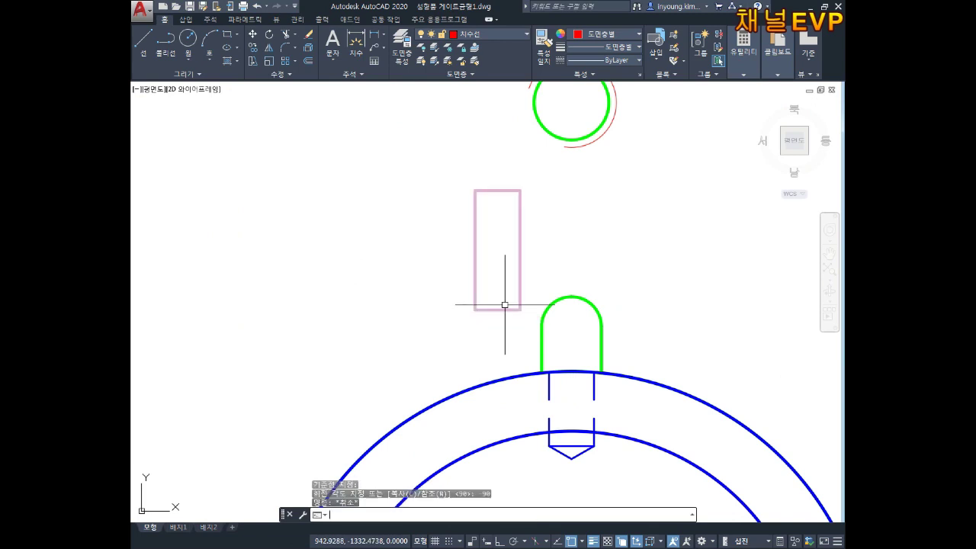
key("Escape")
Move the upright pin rectangle into the green rounded slot over the pin outline.
middle_click_drag(533, 327, 516, 306)
type("m")
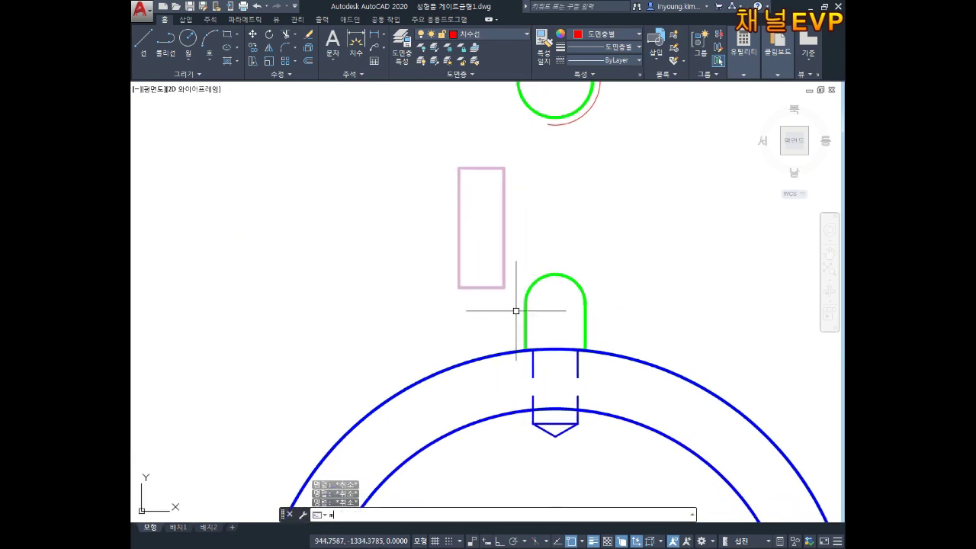
key("Return")
left_click_drag(491, 276, 470, 309)
key("Return")
left_click(491, 288)
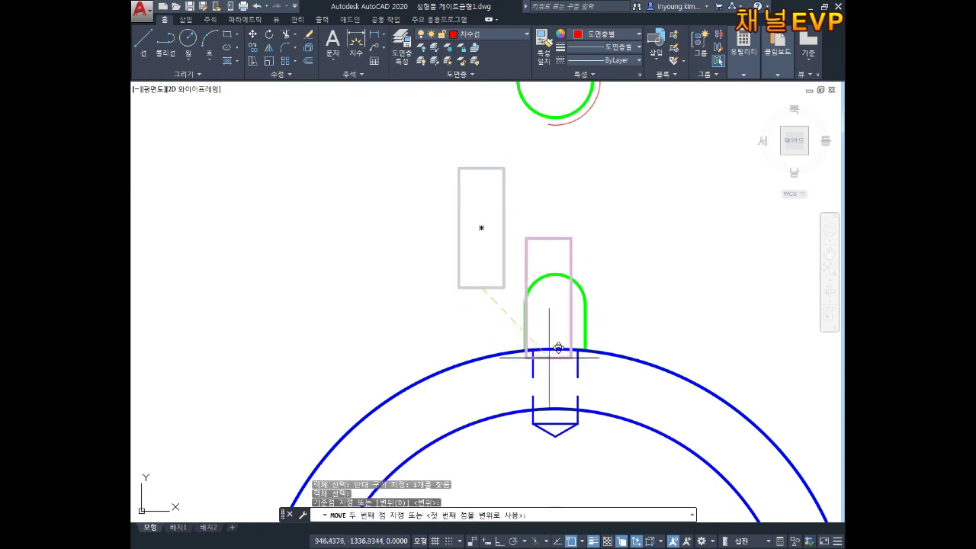
scroll(560, 374, "up", 3)
scroll(553, 353, "up", 2)
left_click(543, 389)
key("Escape")
key("Escape")
scroll(664, 298, "down", 2)
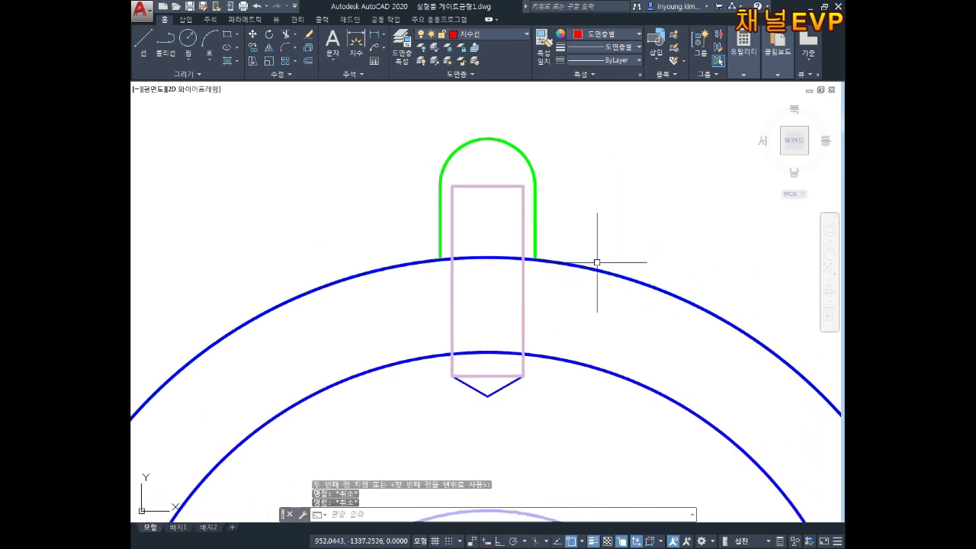
scroll(558, 300, "down", 4)
scroll(545, 294, "down", 2)
scroll(564, 259, "down", 2)
scroll(553, 246, "up", 4)
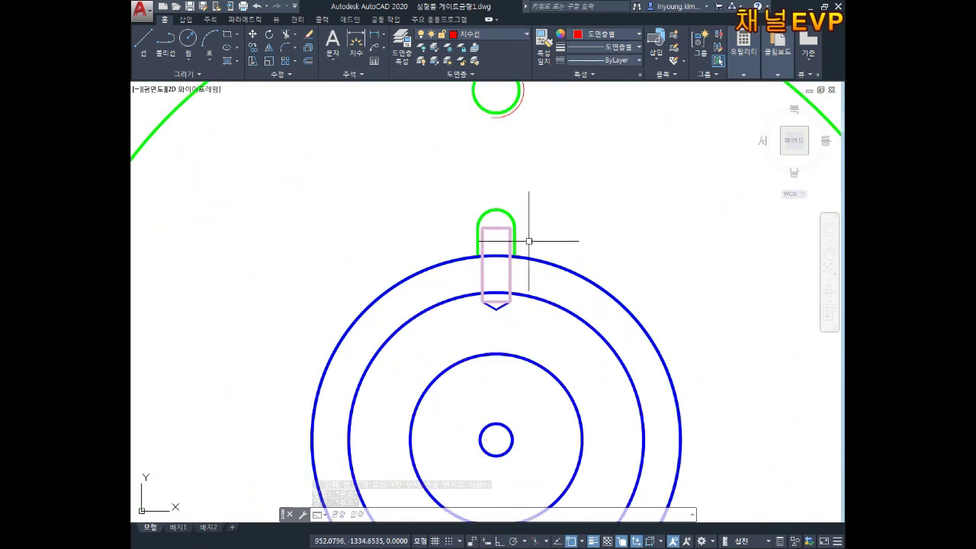
middle_click_drag(523, 234, 523, 275)
key("Escape")
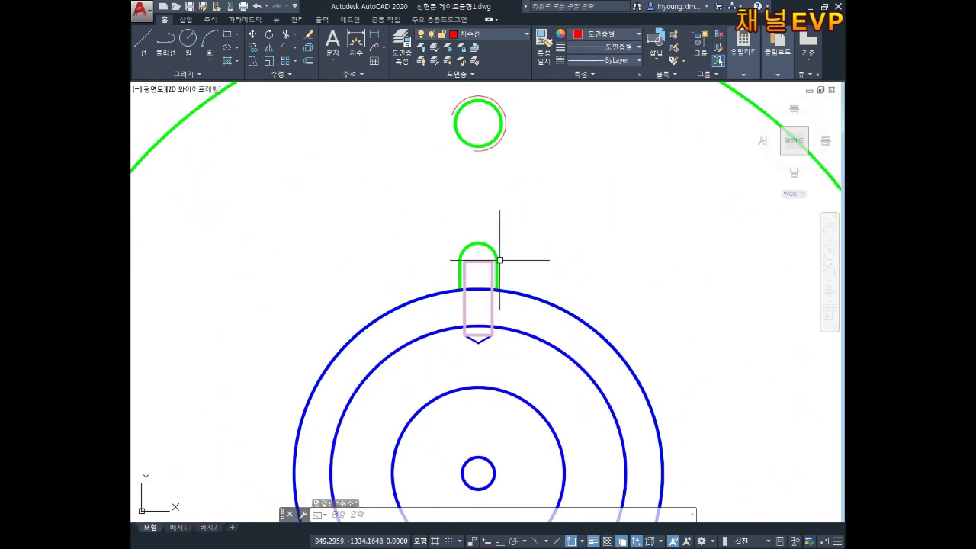
key("Escape")
key("Escape")
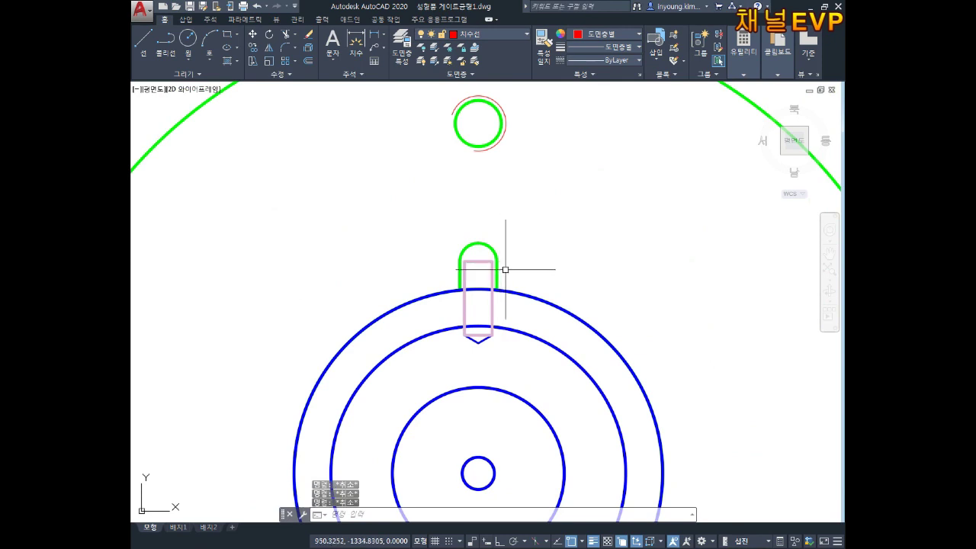
Draw a leader from the pin's top up and right, labelled 고정핀%%c3 (고정핀ø3).
type("le")
key("Return")
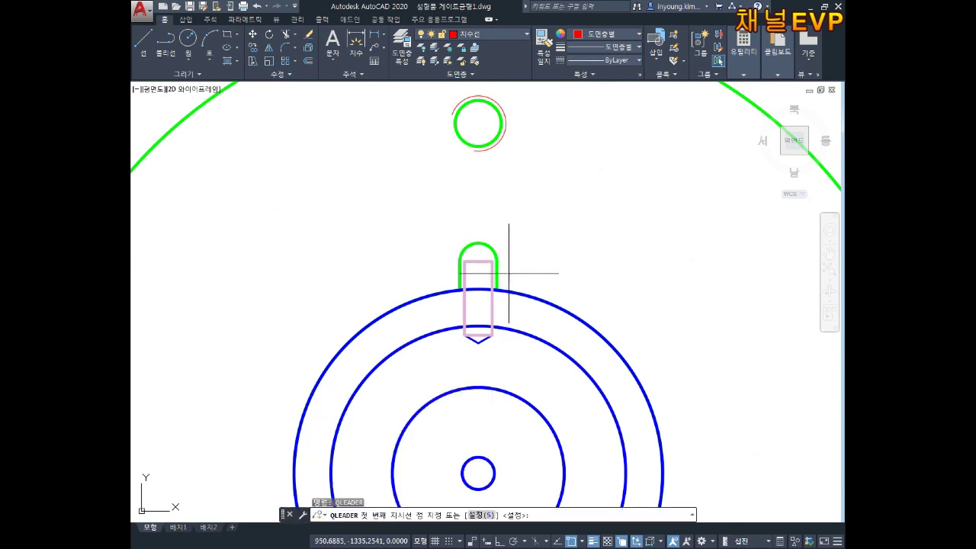
left_click(481, 277)
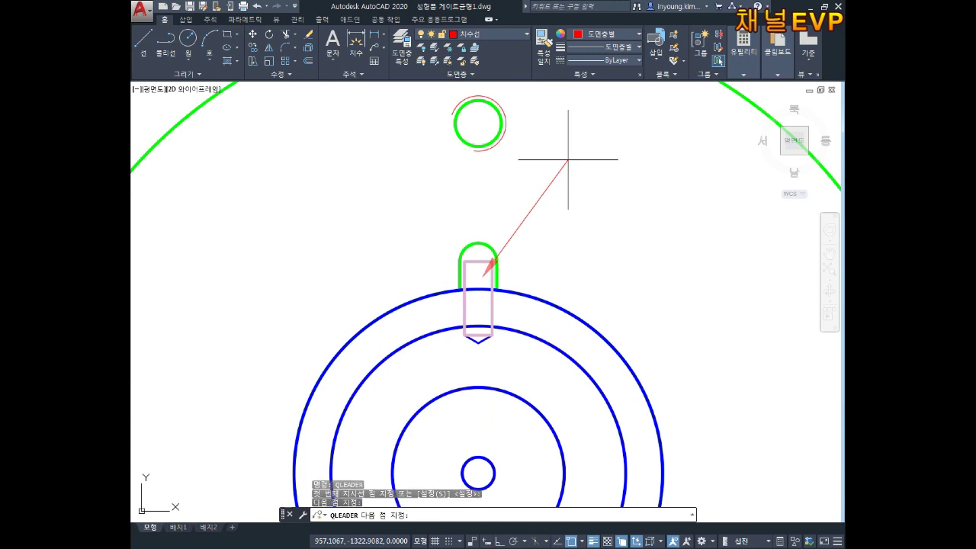
left_click(568, 159)
key("Return")
key("Return")
type("V")
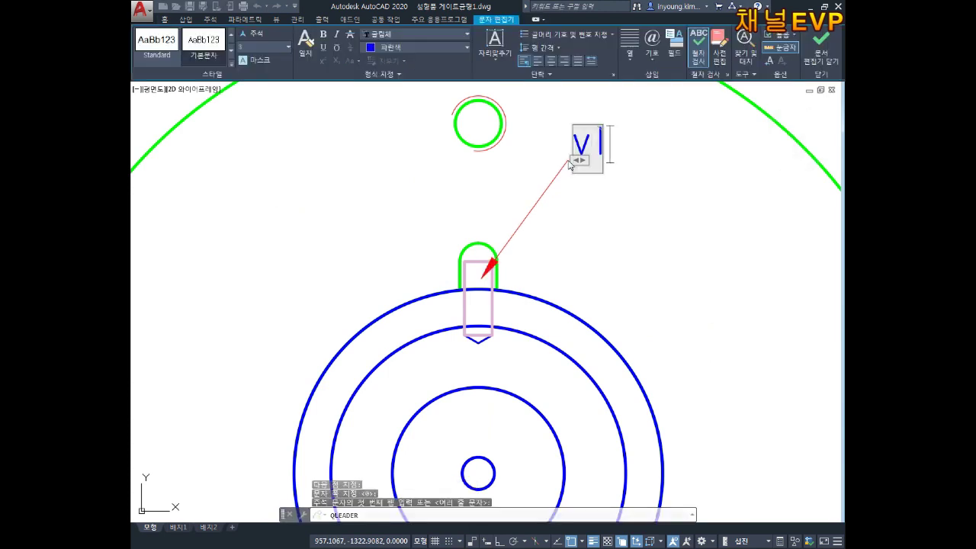
type("고정핀")
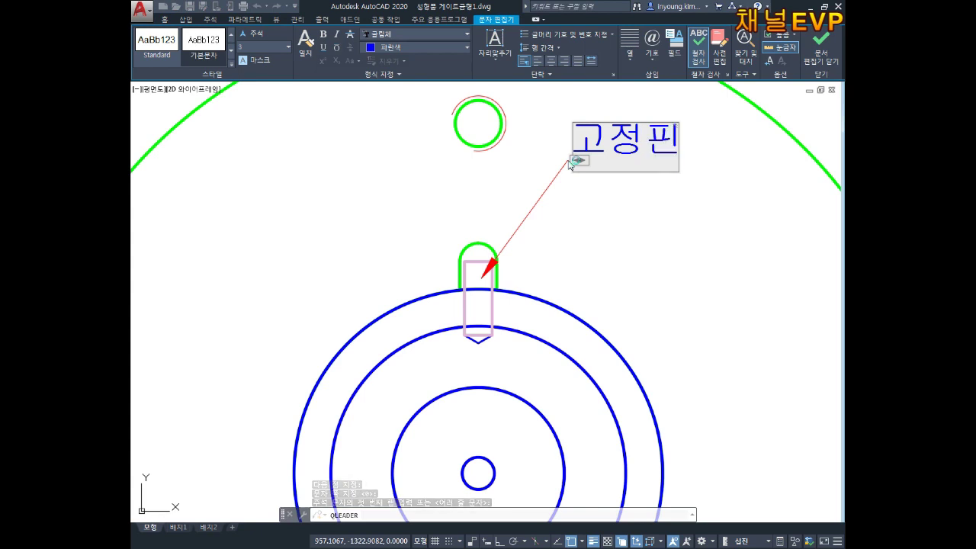
type("%%ㅊ")
key("BackSpace")
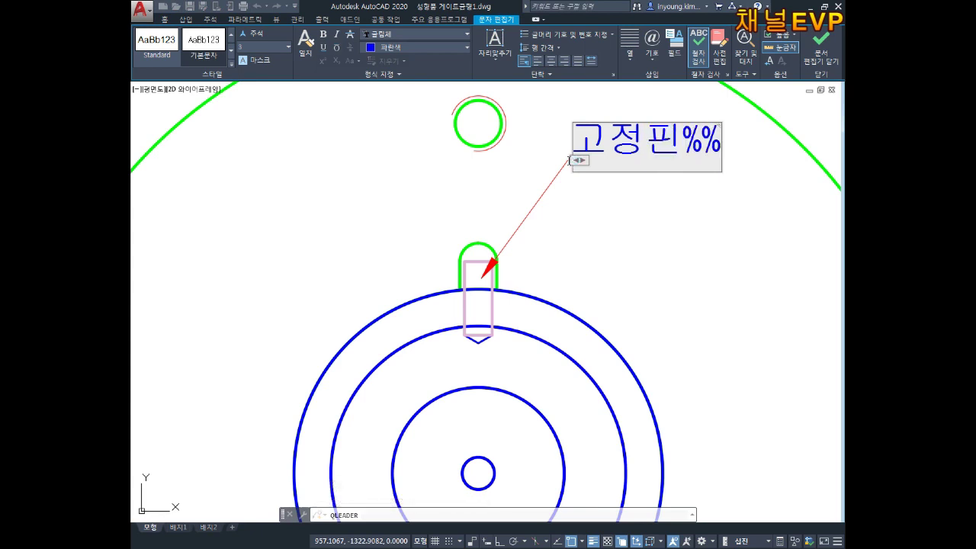
type("c3")
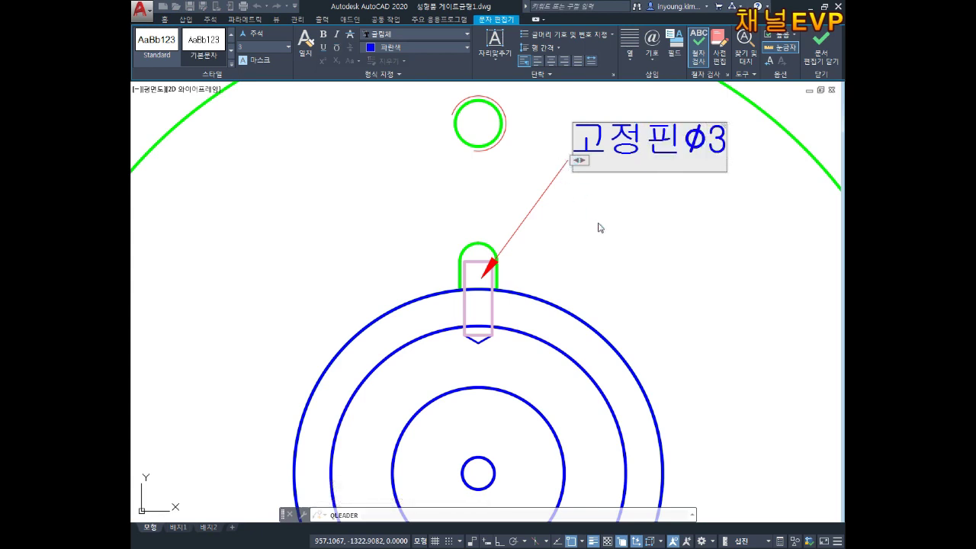
left_click(598, 227)
key("Escape")
key("Escape")
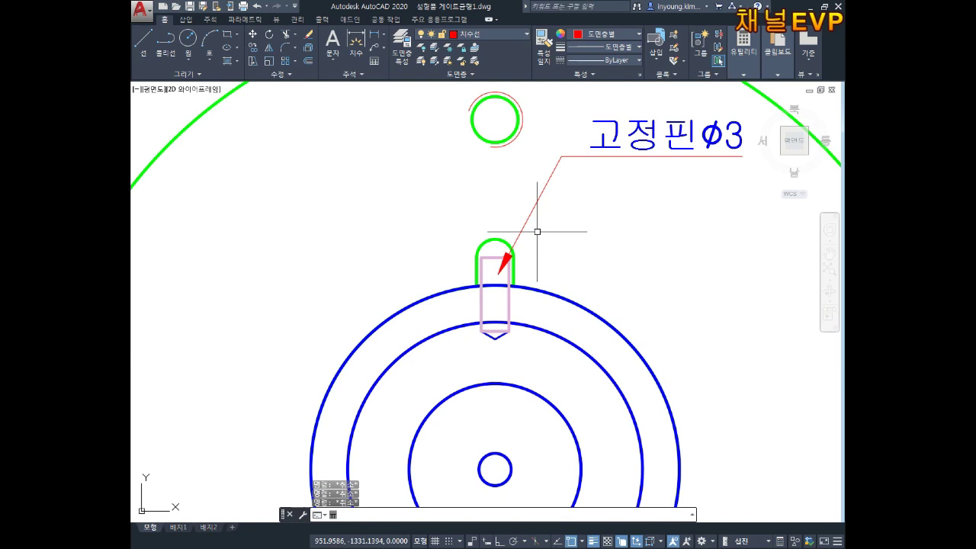
left_click(502, 514)
type("ㅂ")
Define block 고정핀평면 from the pin rectangle, leader and 고정핀ø3 text, based at the pin.
key("Return")
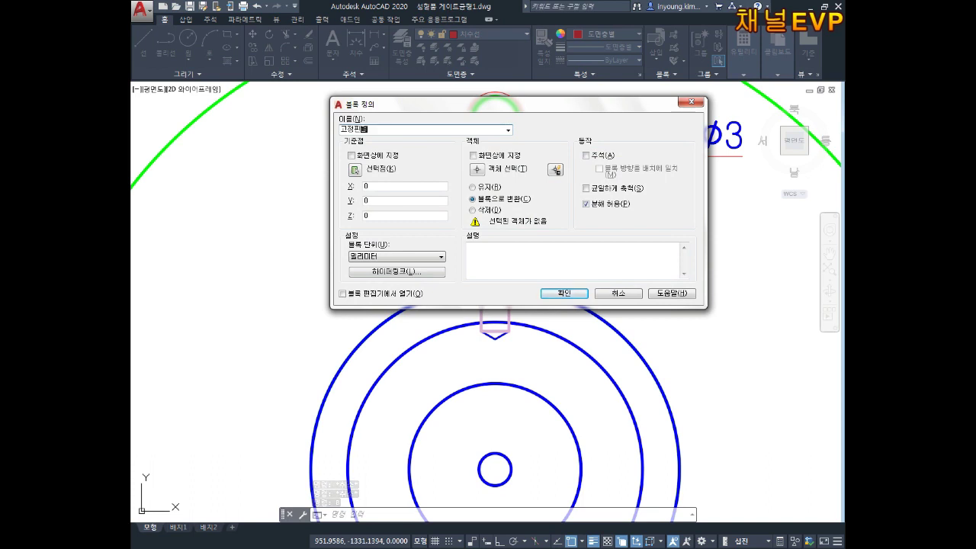
left_click(354, 169)
left_click(495, 294)
left_click(468, 170)
left_click_drag(450, 347, 534, 252)
left_click(582, 256)
left_click(557, 244)
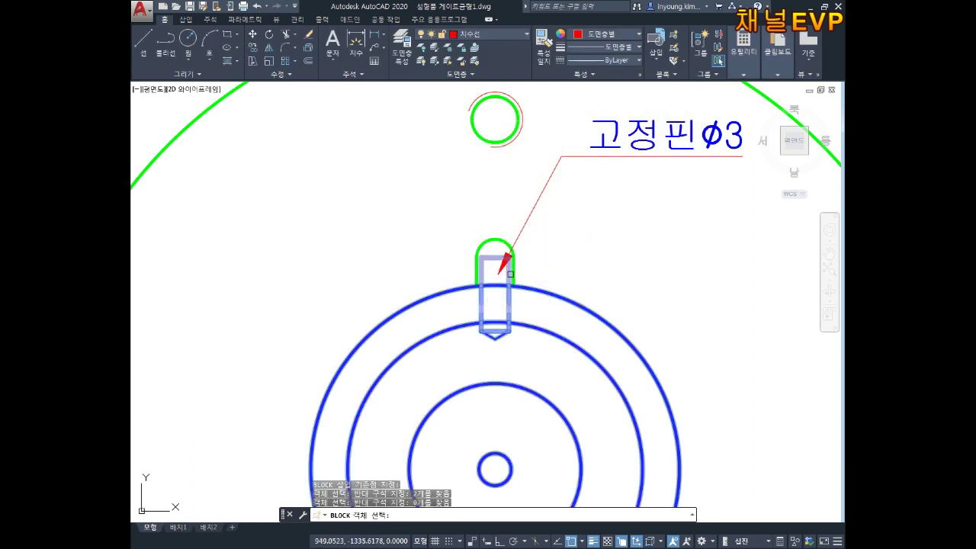
left_click(554, 298, "shift")
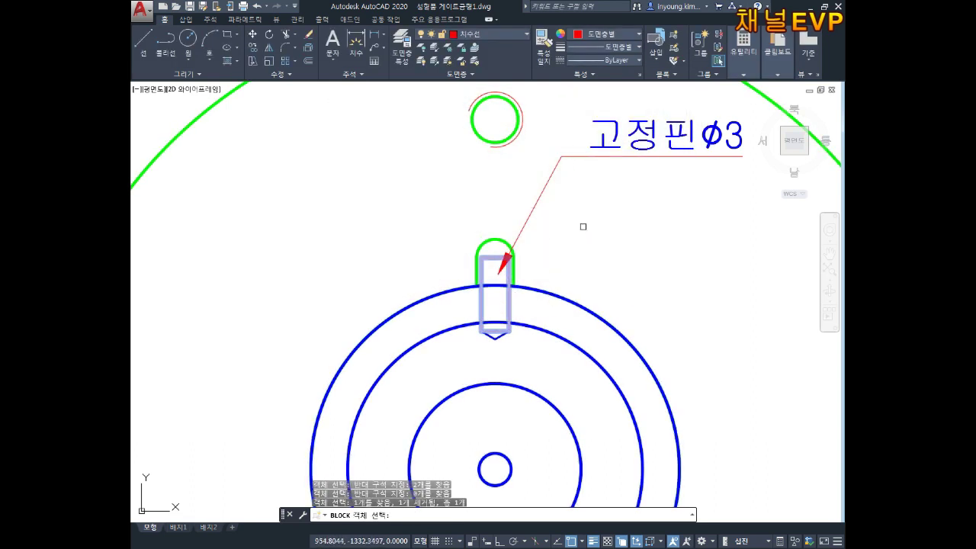
left_click(608, 193)
left_click(588, 134)
key("Return")
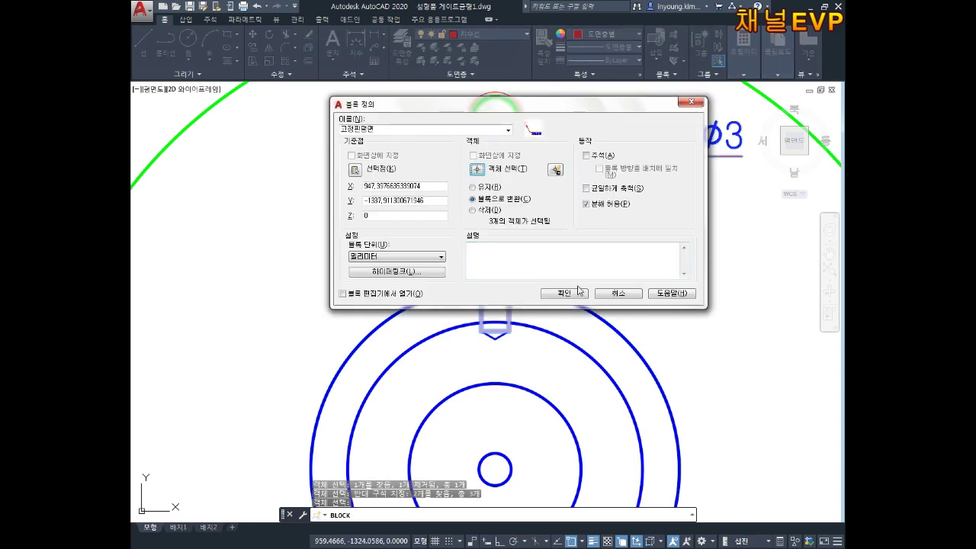
left_click(564, 293)
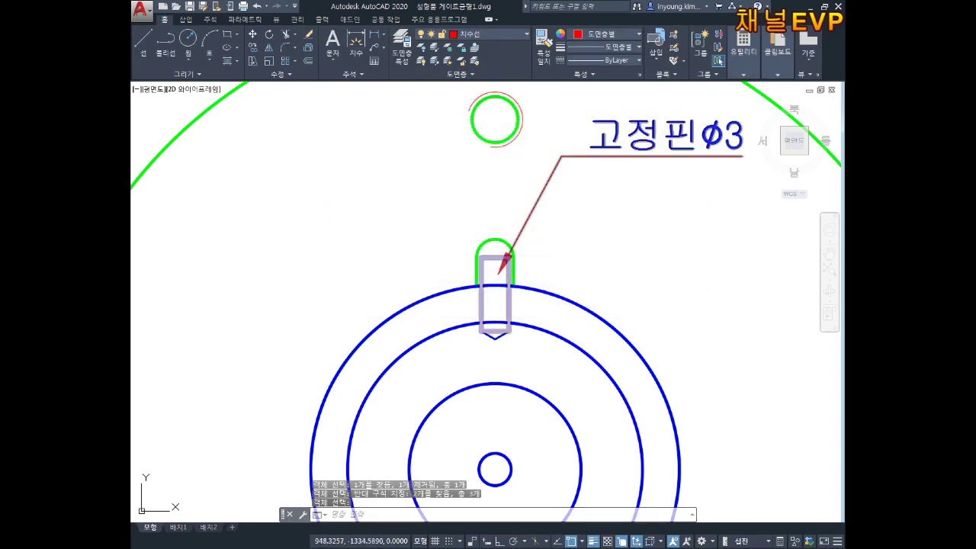
Move the 고정핀평면 block to the right of the slot.
type("-")
key("Return")
key("Escape")
key("Escape")
type("m")
key("Return")
left_click(499, 292)
key("Return")
left_click(505, 256)
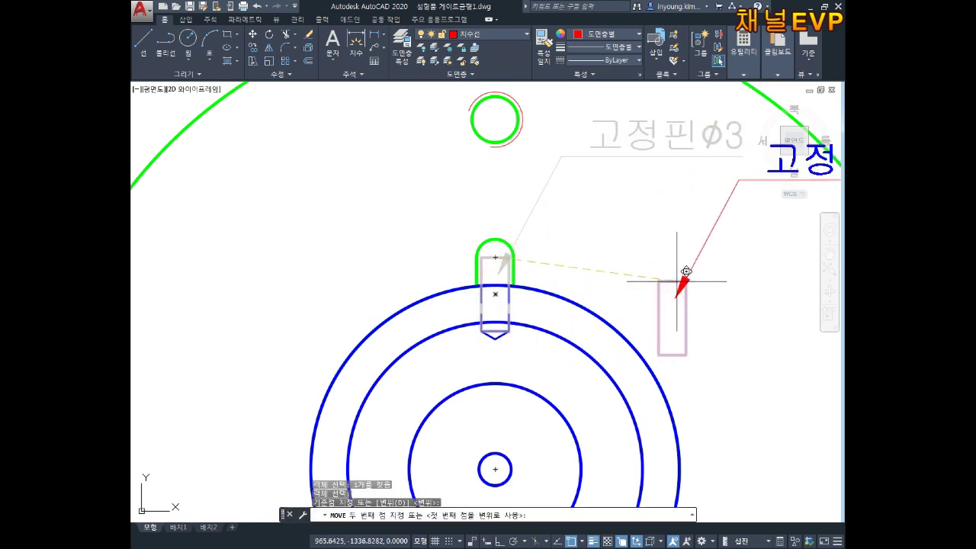
left_click(709, 256)
scroll(503, 279, "down", 2)
key("Escape")
key("Escape")
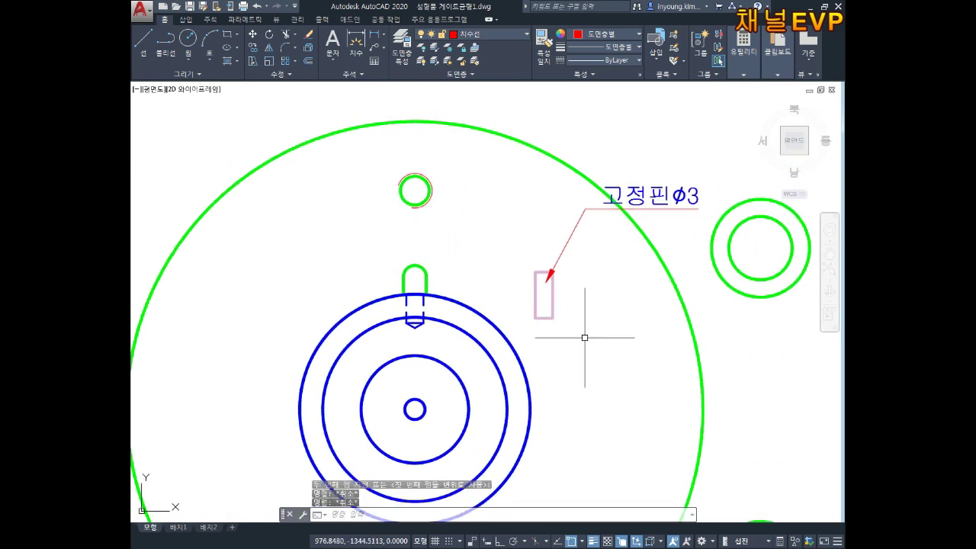
Move the pin block back and drop it onto the dashed pin outline.
left_click(534, 355)
type("m")
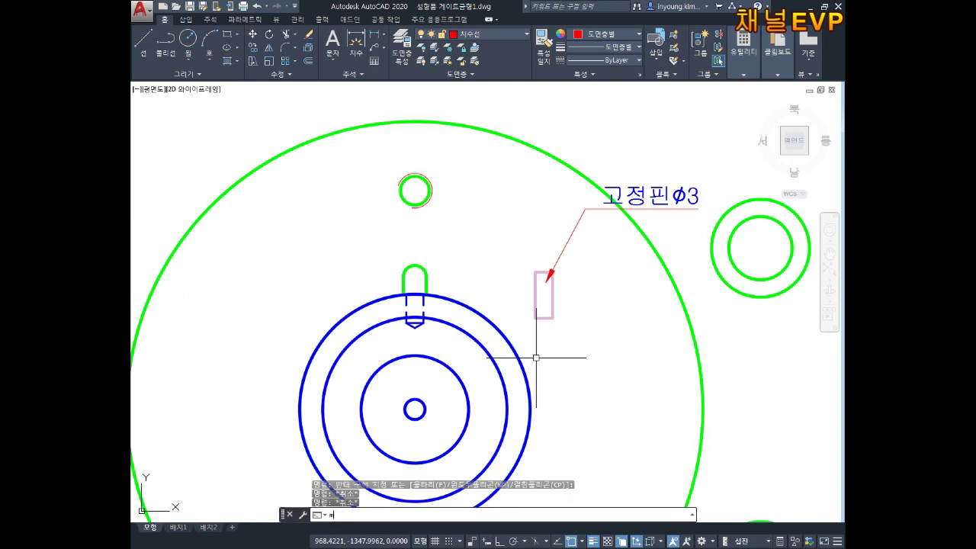
key("Return")
left_click(588, 301)
left_click(533, 327)
key("Return")
scroll(551, 305, "up", 3)
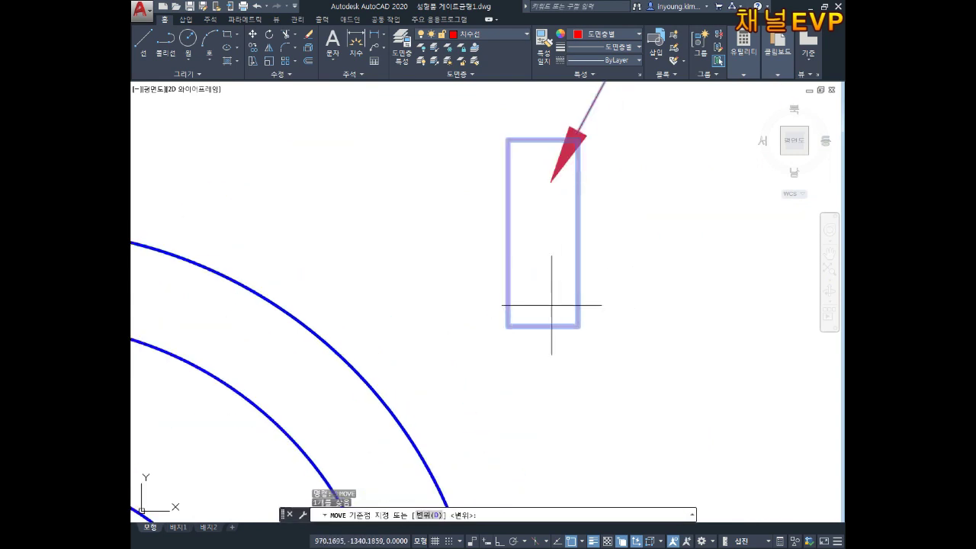
left_click(537, 326)
middle_click_drag(416, 272, 690, 335)
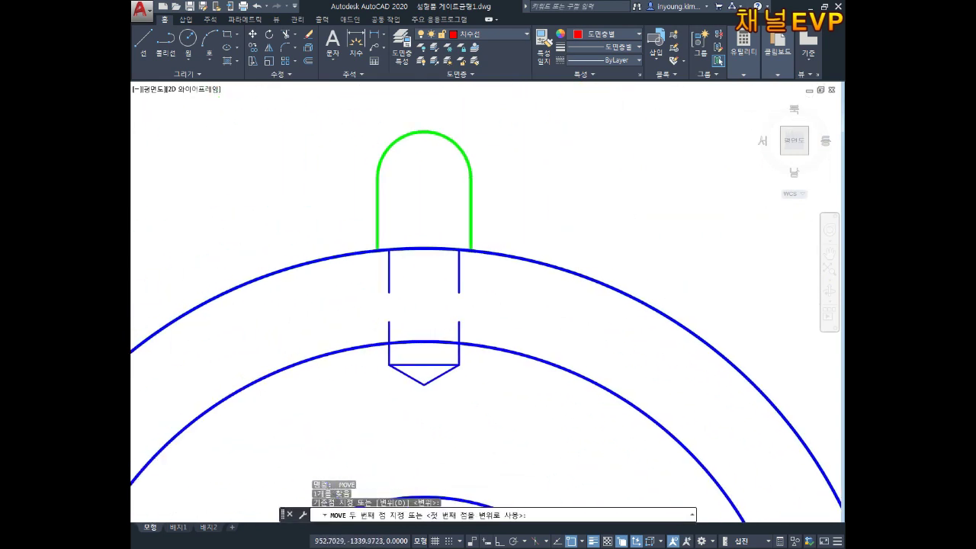
left_click(422, 340)
Start a move from the block's bottom midpoint, cancel it leaving the block aligned, and zoom out.
type("m")
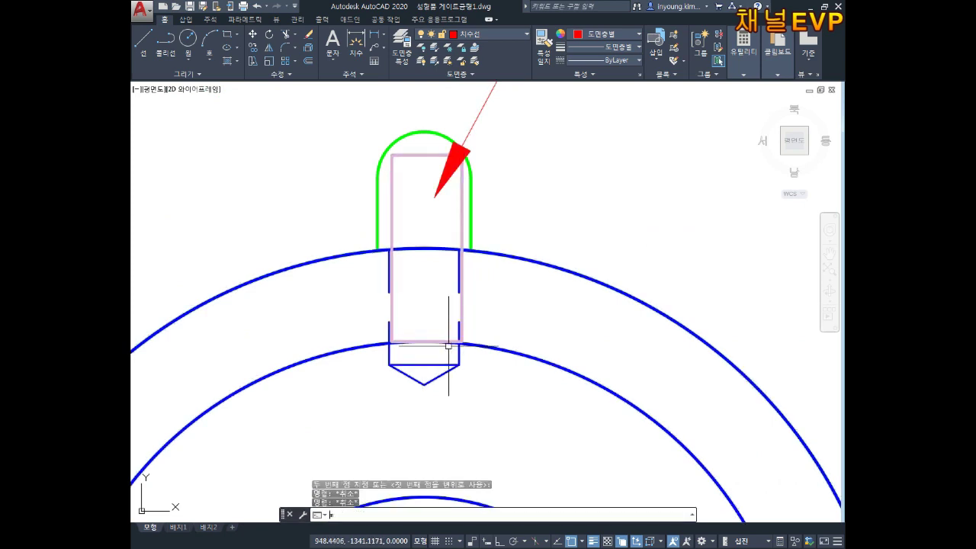
key("Return")
scroll(462, 315, "up", 5)
left_click(512, 313)
key("Return")
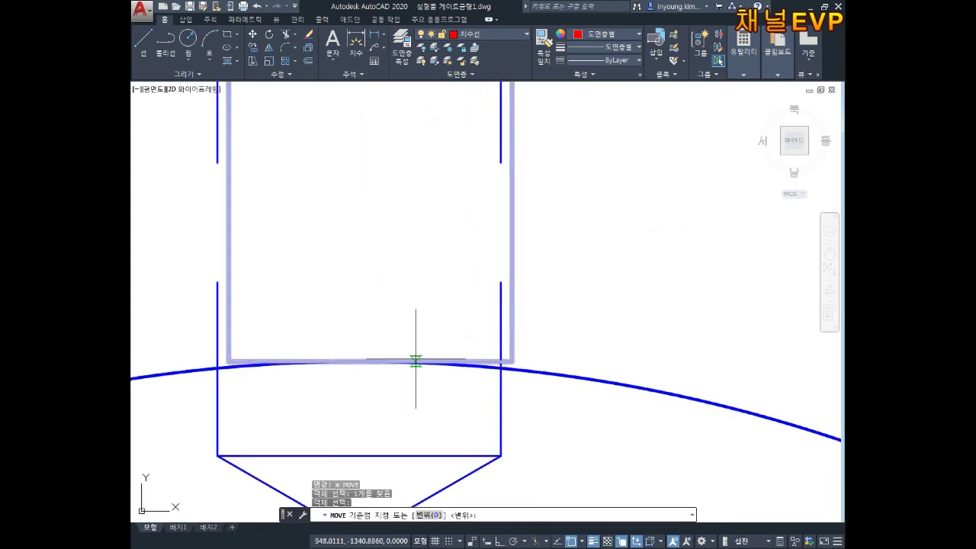
left_click(376, 358)
middle_click_drag(361, 427, 405, 369)
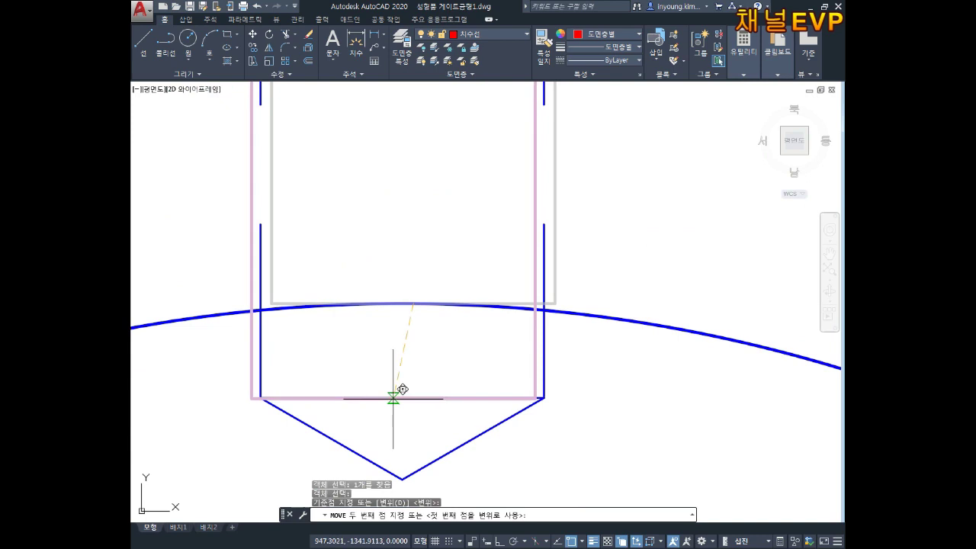
key("Escape")
key("Escape")
scroll(526, 266, "down", 4)
scroll(510, 263, "down", 5)
scroll(494, 257, "down", 1)
middle_click_drag(495, 257, 531, 282)
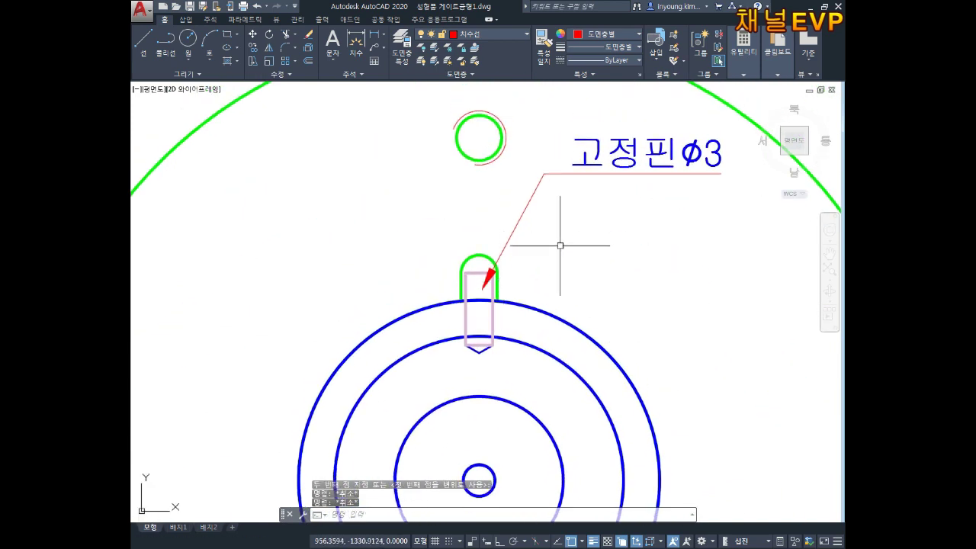
scroll(558, 243, "down", 2)
scroll(558, 243, "down", 4)
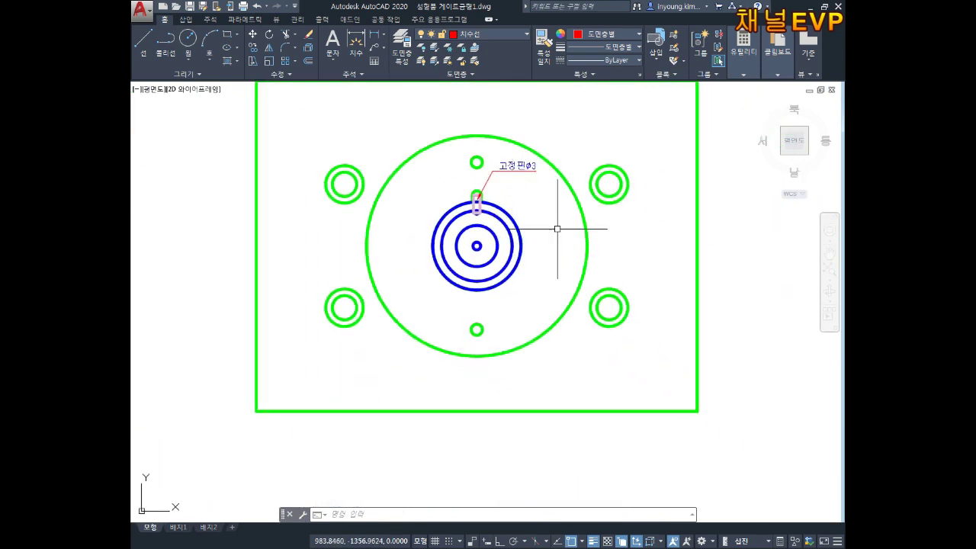
Zoom out and pan across the sheet overview to the part 9 로케이트링 sheet.
mouse_move(485, 215)
middle_mouse_down()
mouse_move(498, 229)
mouse_move(560, 231)
middle_mouse_up()
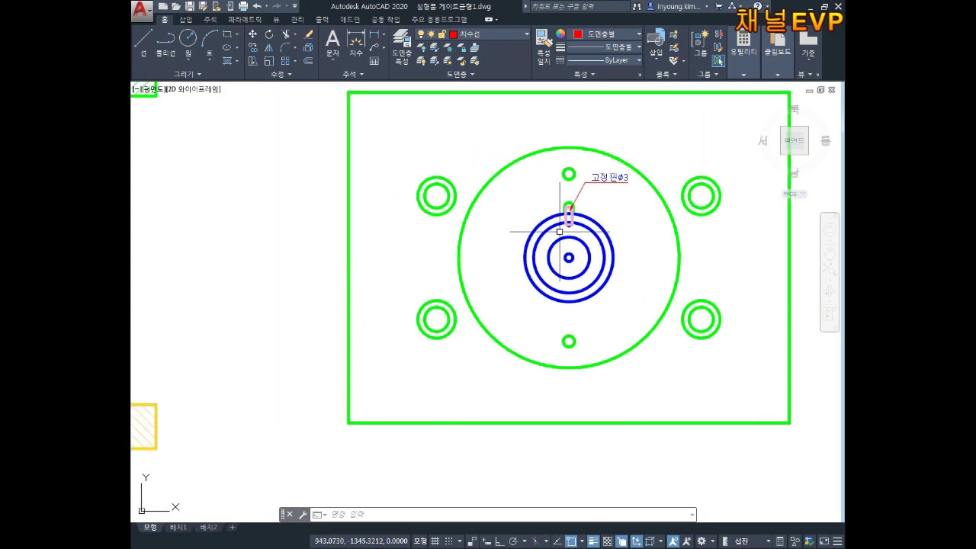
scroll(560, 230, "down", 6)
scroll(559, 232, "down", 3)
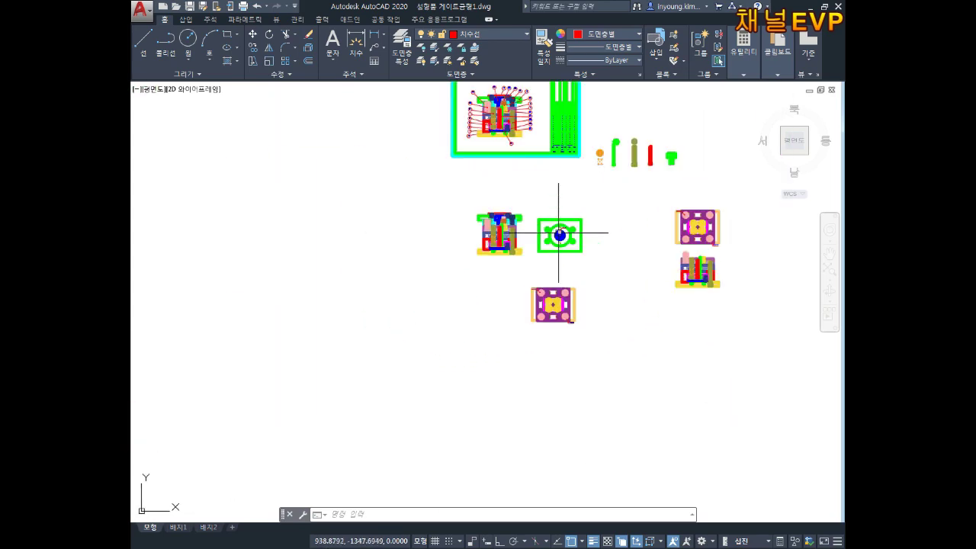
scroll(533, 218, "down", 2)
mouse_move(533, 218)
middle_mouse_down()
mouse_move(507, 293)
mouse_move(508, 244)
middle_mouse_up()
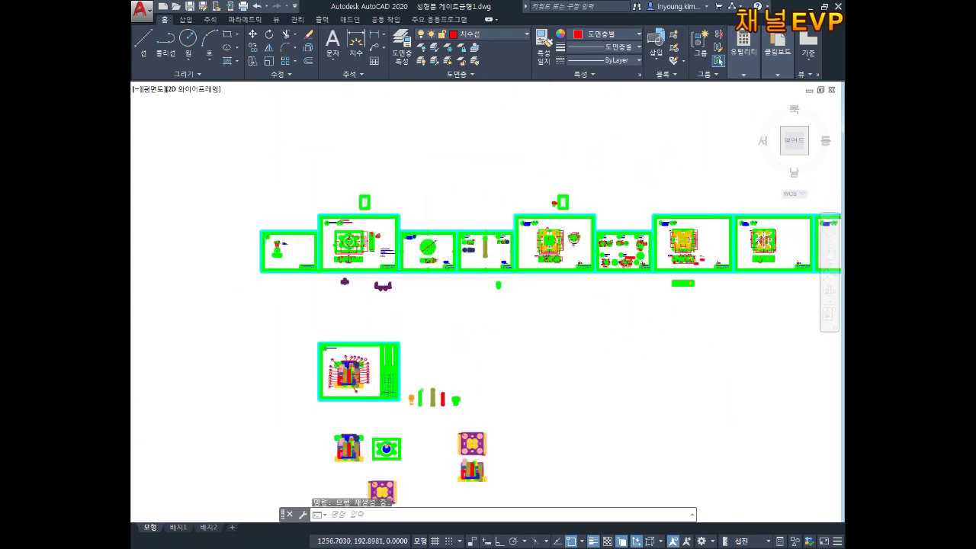
scroll(508, 244, "up", 8)
scroll(404, 248, "up", 10)
scroll(424, 243, "down", 1)
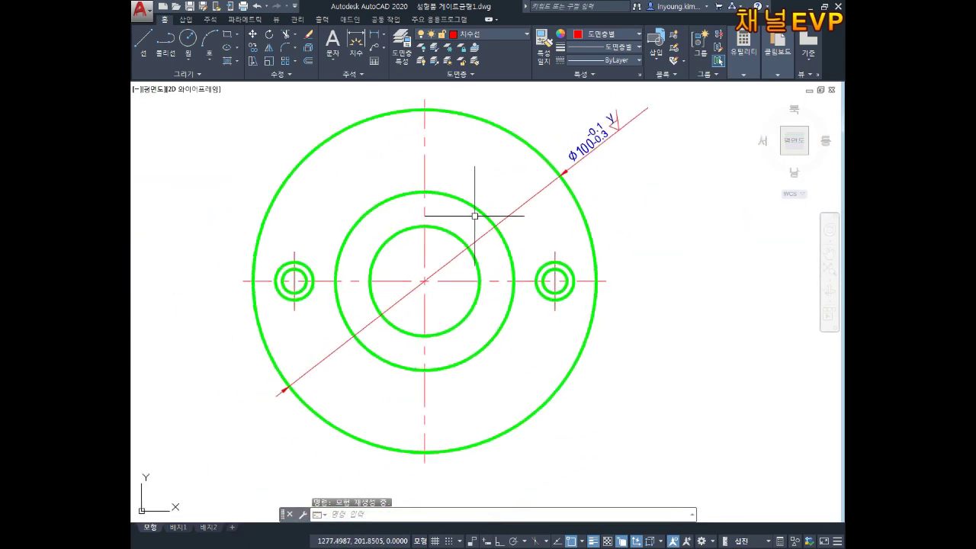
scroll(465, 217, "down", 3)
key("Escape")
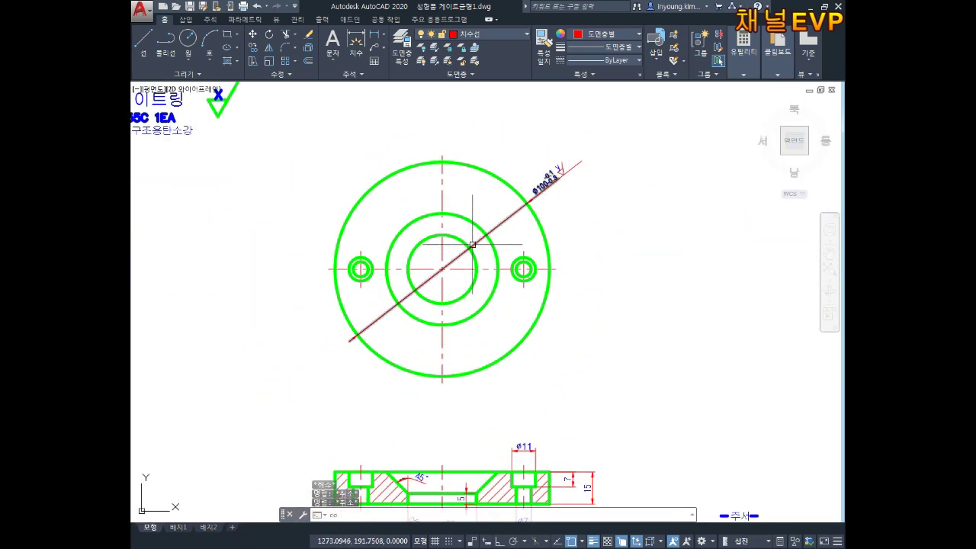
Start copying the locating ring flange views with a window selection and a base point.
type("co")
key("Return")
left_click(607, 111)
left_click(330, 366)
key("Return")
left_click(442, 268)
scroll(442, 269, "down", 5)
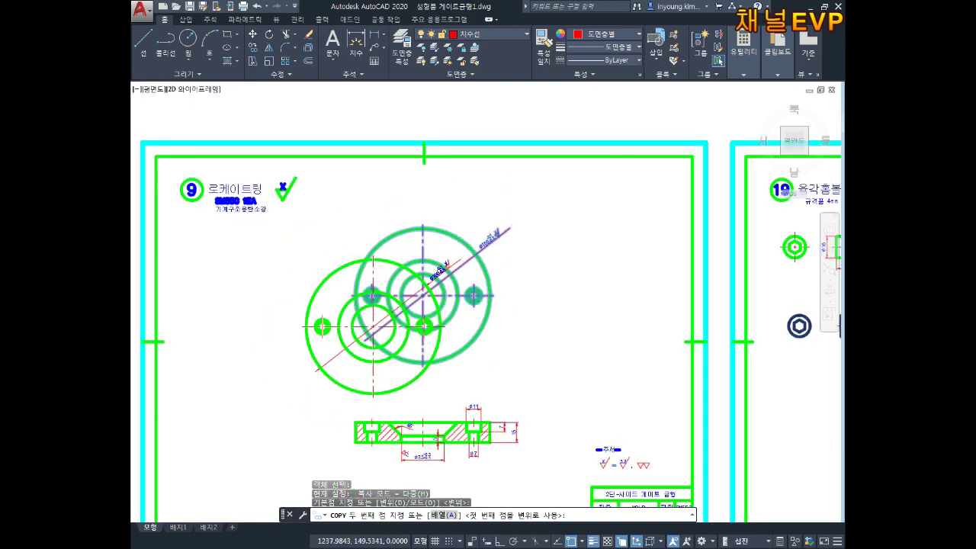
Drop the copied locating ring plan view into open space right of the green plate plan.
mouse_move(458, 457)
middle_mouse_down()
mouse_move(639, 494)
mouse_move(548, 221)
middle_mouse_up()
scroll(549, 221, "up", 2)
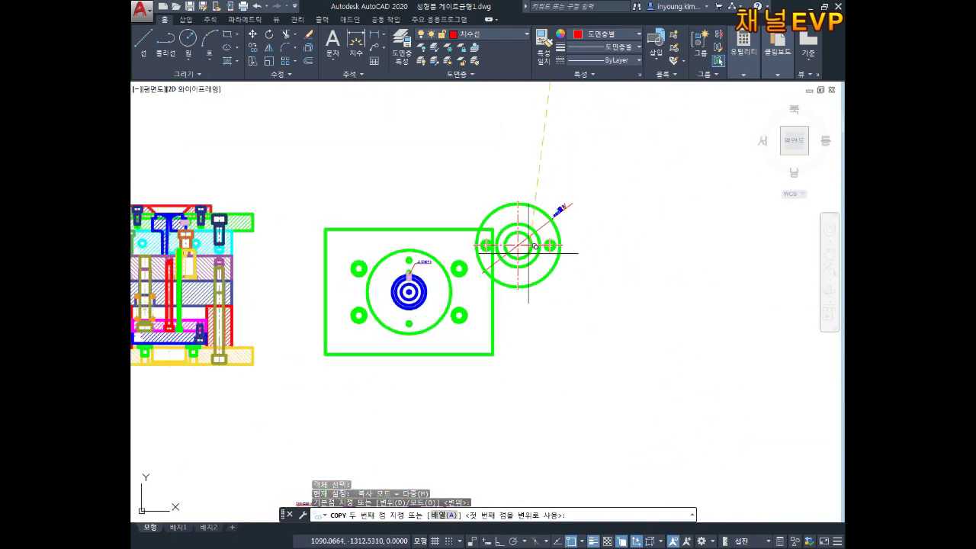
middle_click_drag(537, 335, 571, 234)
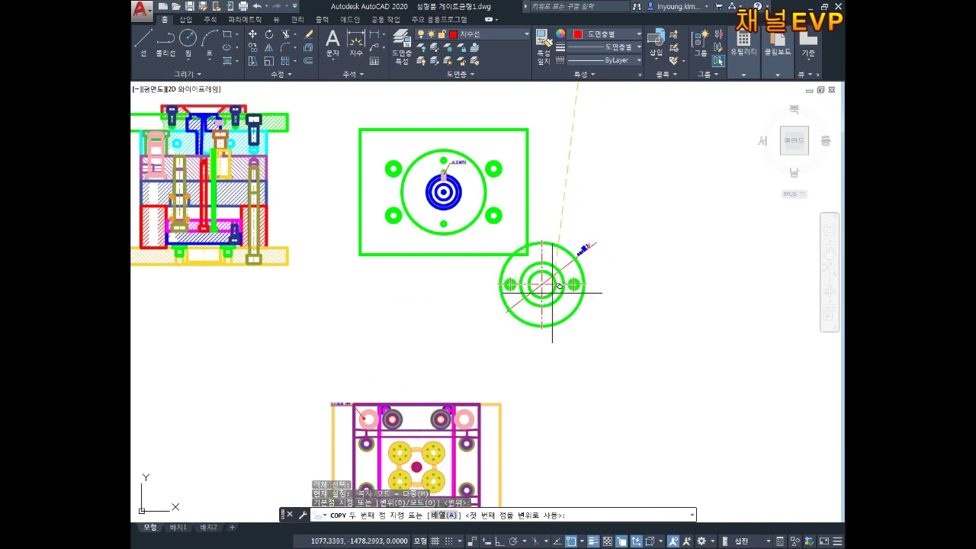
middle_click_drag(615, 192, 539, 298)
left_click(524, 312)
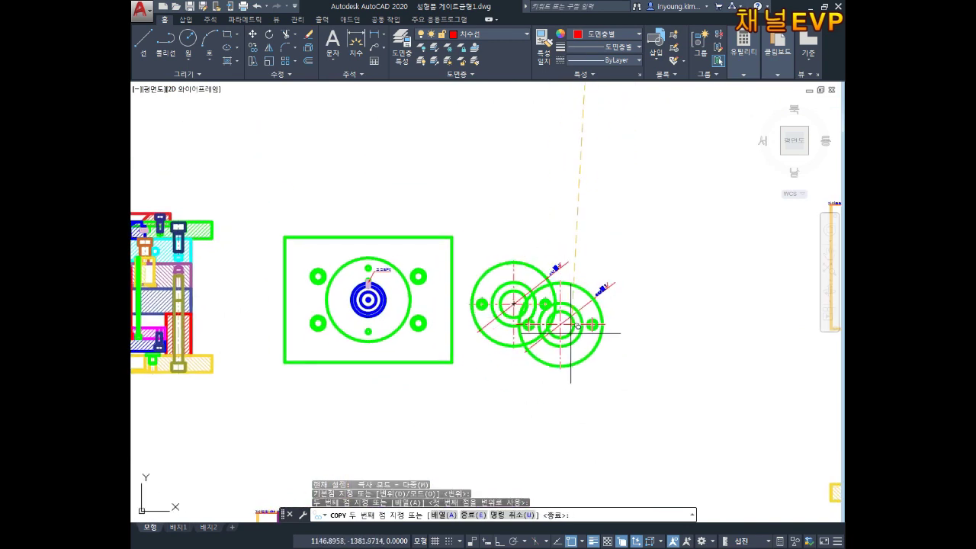
key("Escape")
key("Escape")
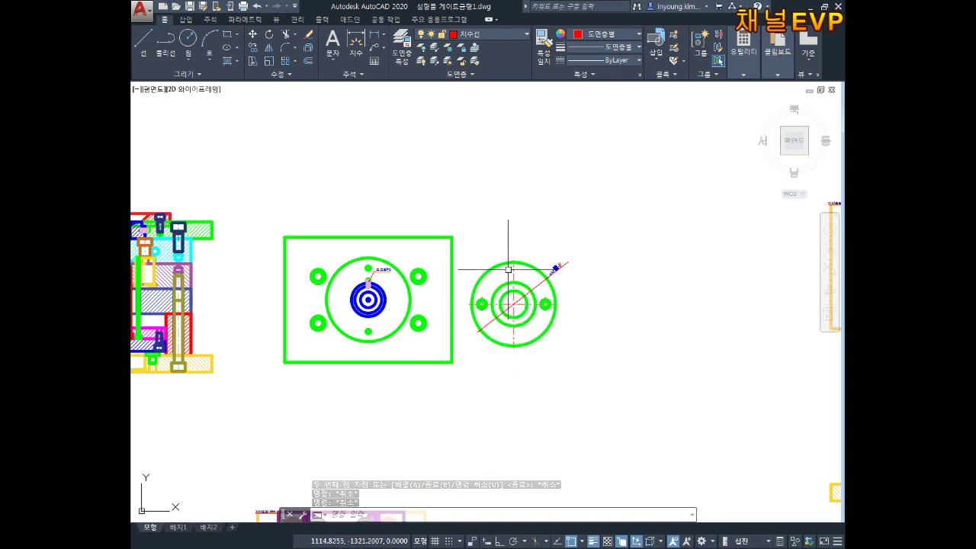
middle_click_drag(513, 324, 557, 287)
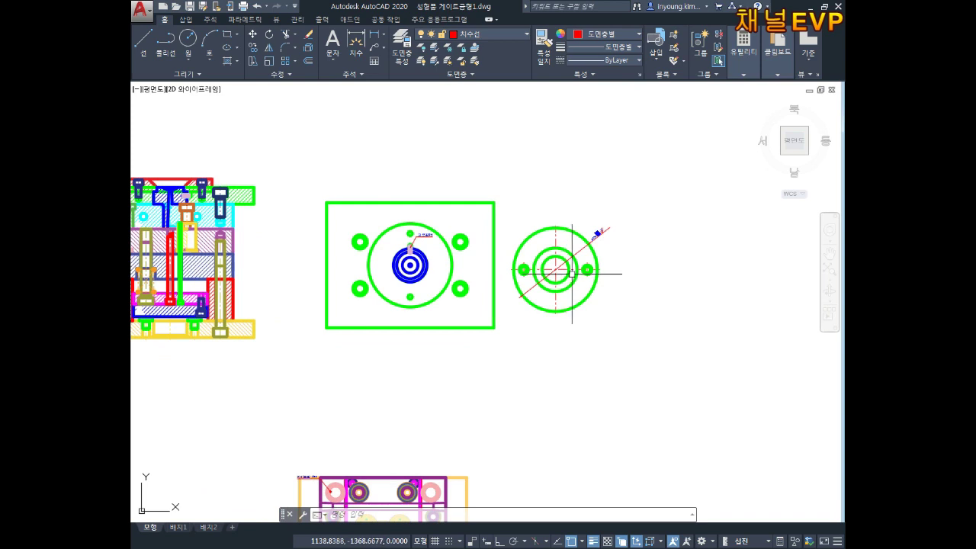
scroll(578, 272, "up", 4)
Delete the Ø100 dimension from the copied locating ring.
left_click(642, 263)
key("Escape")
left_click(660, 153)
left_click(607, 299)
key("Delete")
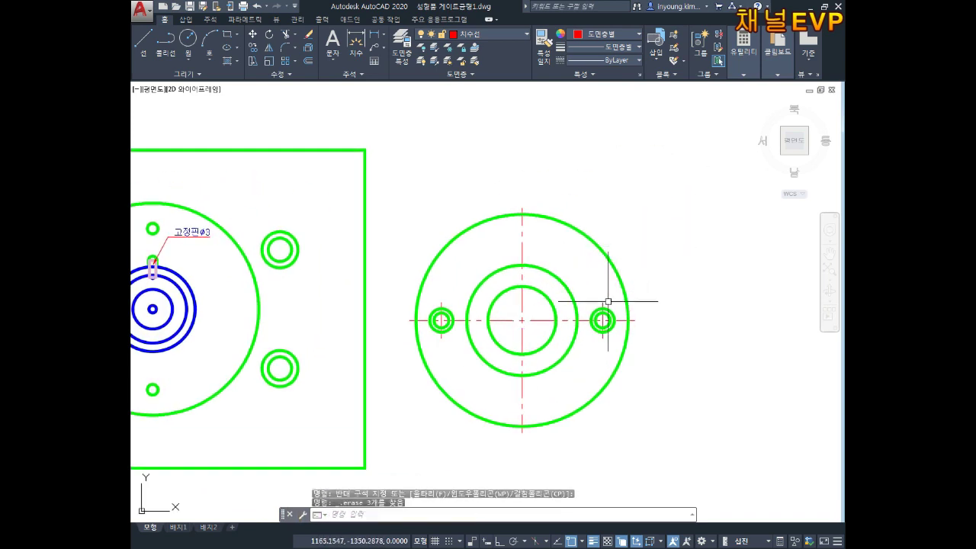
Erase the ring's vertical centre line and the small hole's horizontal and vertical centre lines.
left_click(522, 263)
key("Delete")
scroll(438, 308, "up", 2)
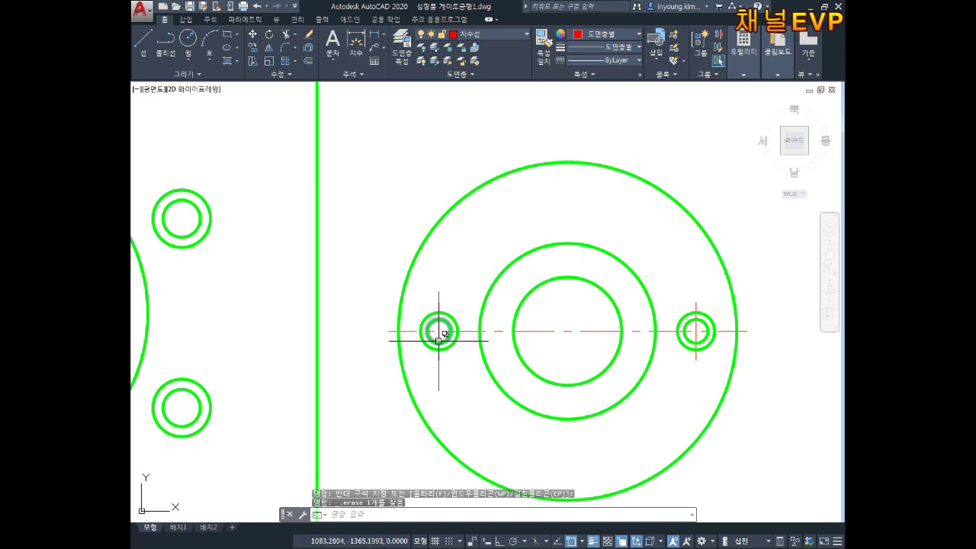
scroll(438, 341, "up", 3)
left_click(509, 314)
key("Delete")
left_click(442, 313)
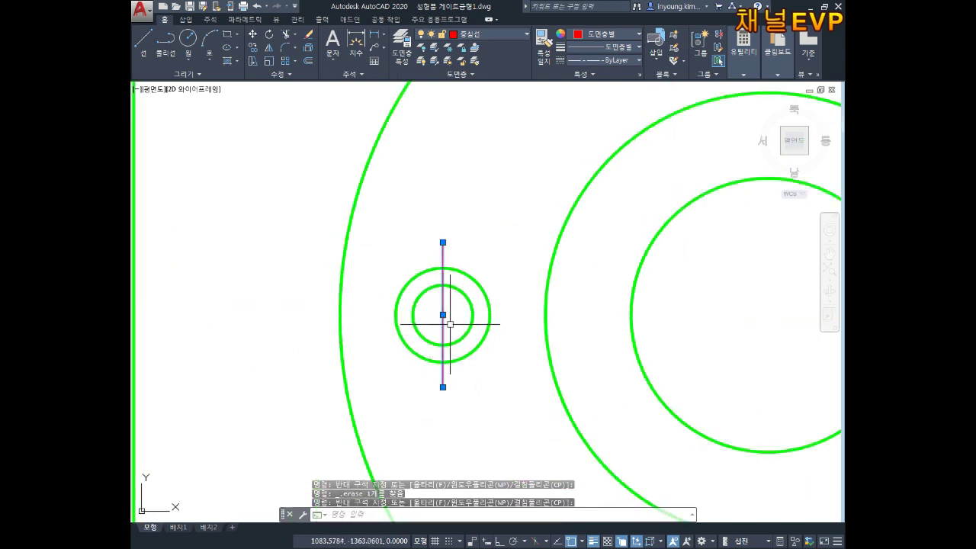
key("Delete")
Erase the centre line of the other small hole.
middle_click_drag(692, 286, 499, 281)
middle_click_drag(735, 290, 511, 290)
scroll(610, 286, "up", 2)
left_click(590, 274)
key("Delete")
Reframe the view on the copied ring and begin window-selecting it.
scroll(247, 290, "down", 1)
middle_click_drag(226, 302, 323, 301)
scroll(323, 301, "down", 5)
middle_click_drag(366, 206, 442, 207)
scroll(442, 207, "up", 6)
scroll(453, 242, "down", 2)
scroll(454, 242, "down", 5)
middle_click_drag(648, 214, 392, 206)
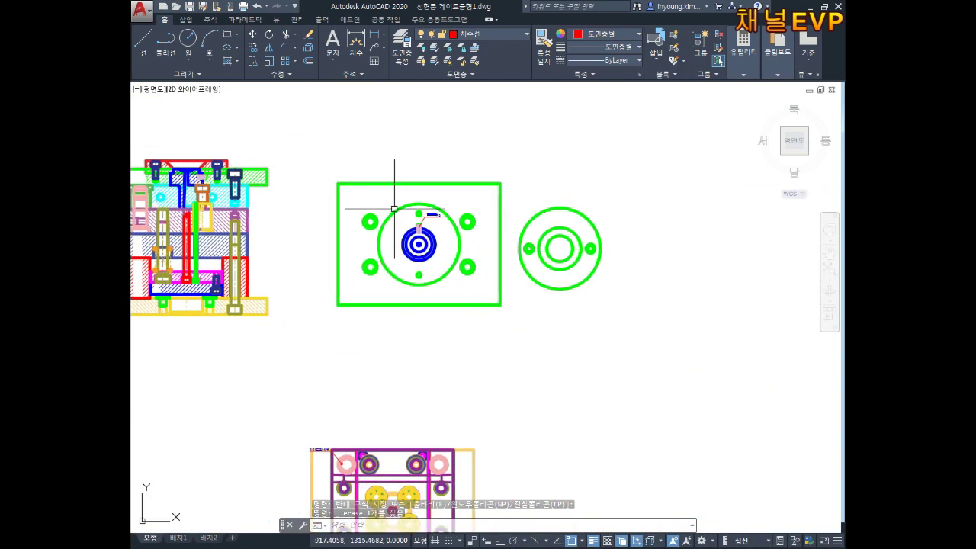
middle_click_drag(503, 244, 214, 229)
middle_click_drag(457, 252, 560, 264)
scroll(429, 210, "up", 4)
middle_click_drag(429, 210, 548, 248)
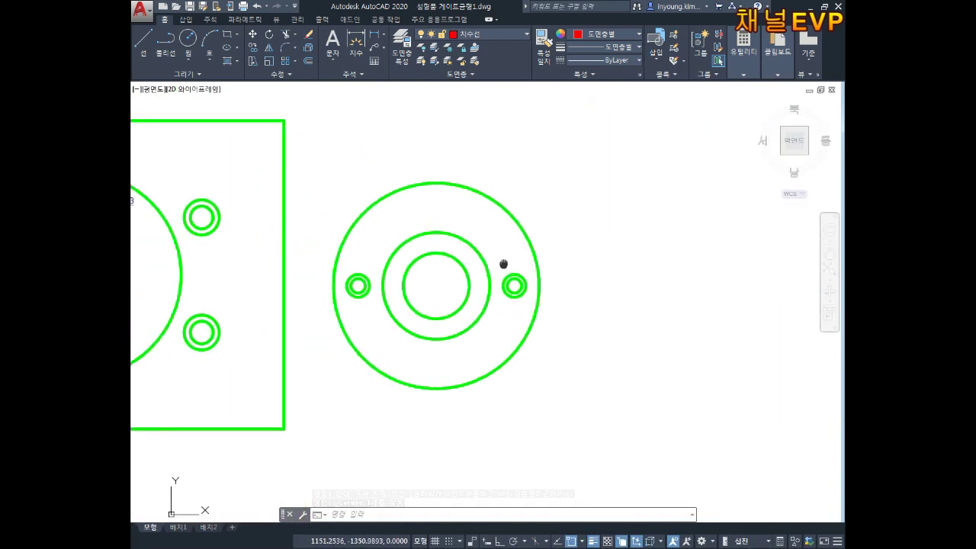
key("Escape")
key("Escape")
left_click(594, 148)
Change the colour of all the copied ring's circles to Red.
left_click(358, 389)
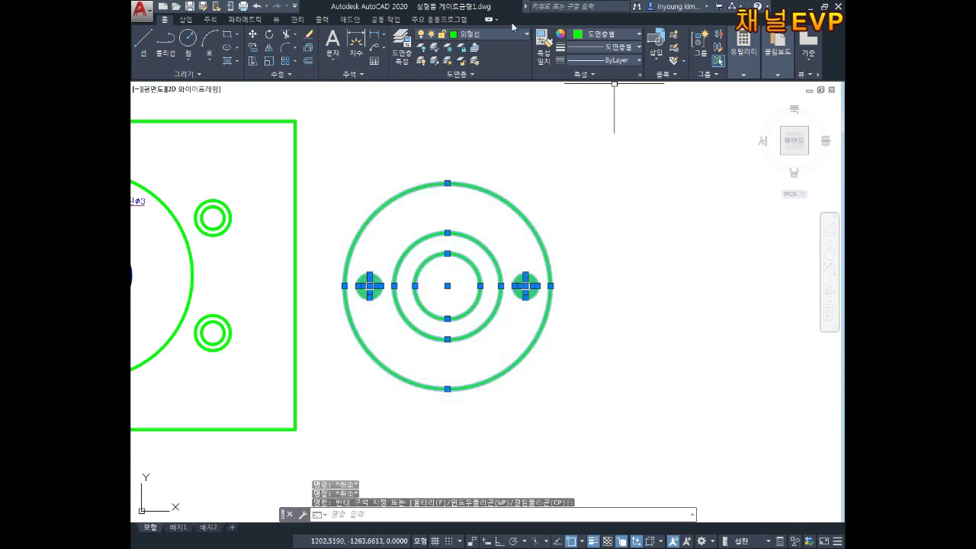
left_click(476, 33)
left_click(612, 34)
left_click(625, 34)
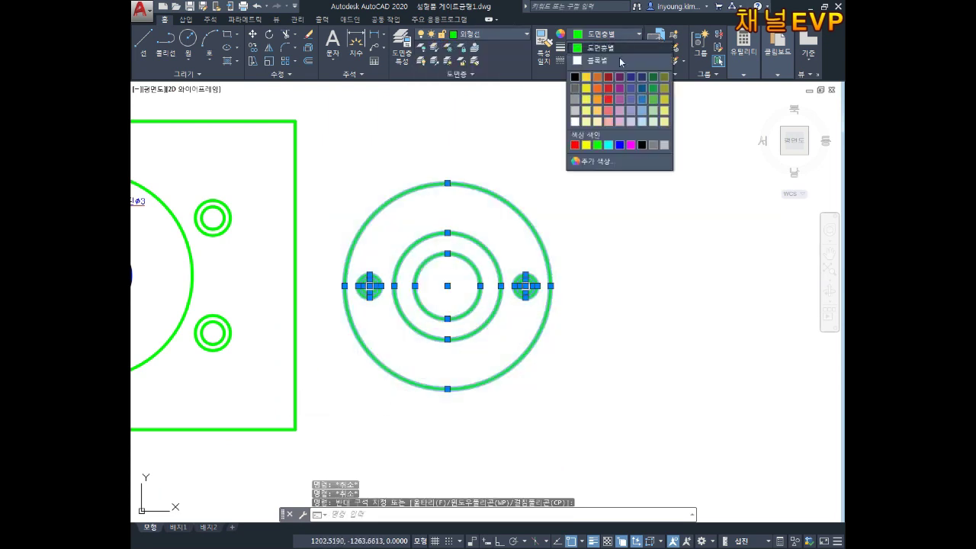
left_click(574, 144)
key("Escape")
Open the Block Definition dialog with the B command.
middle_click_drag(592, 233, 680, 223)
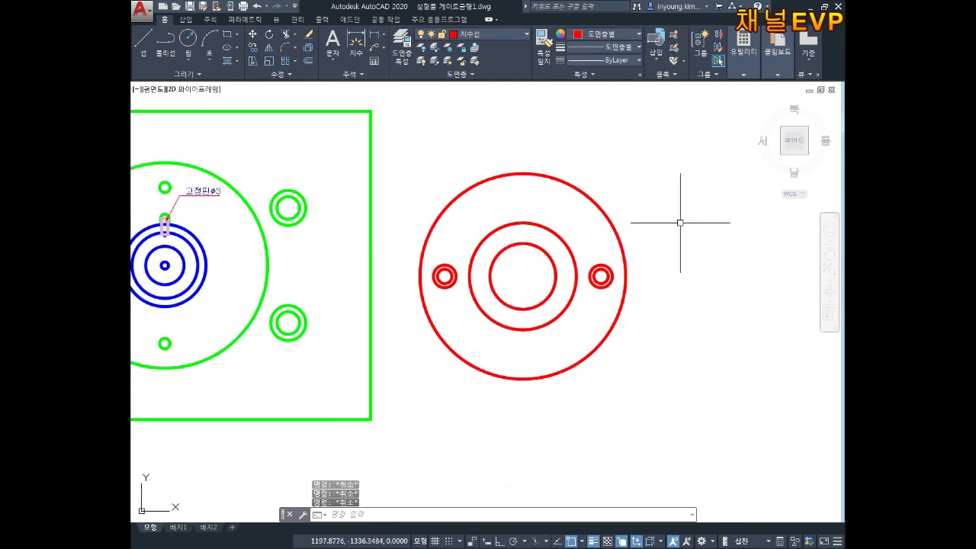
type("b")
key("Return")
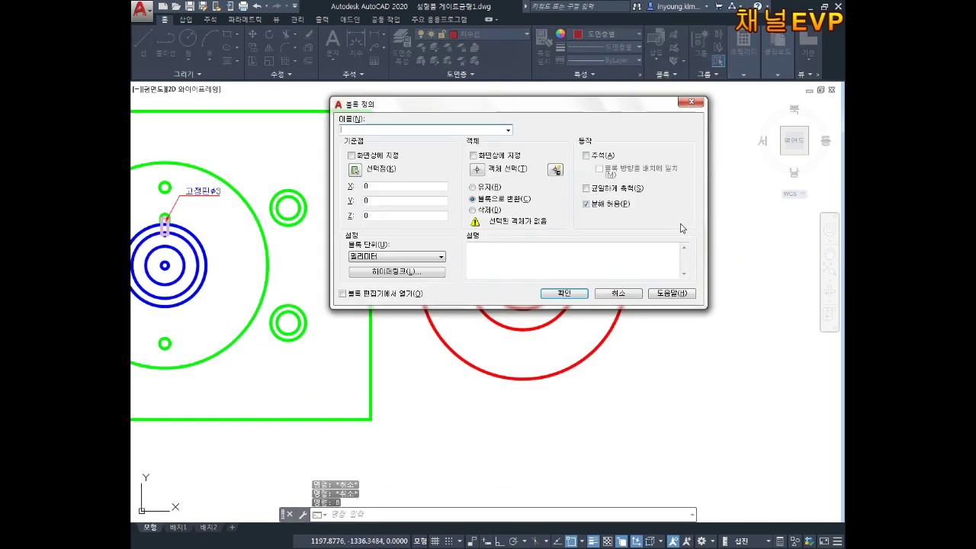
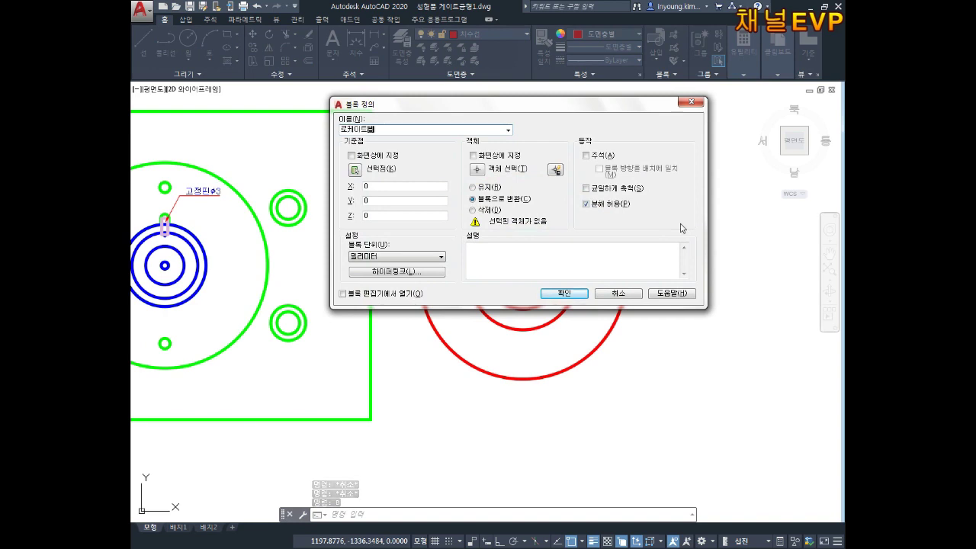
Define the seven red locating-ring circles as a block with its base point at the ring's centre.
left_click(355, 170)
left_click(523, 274)
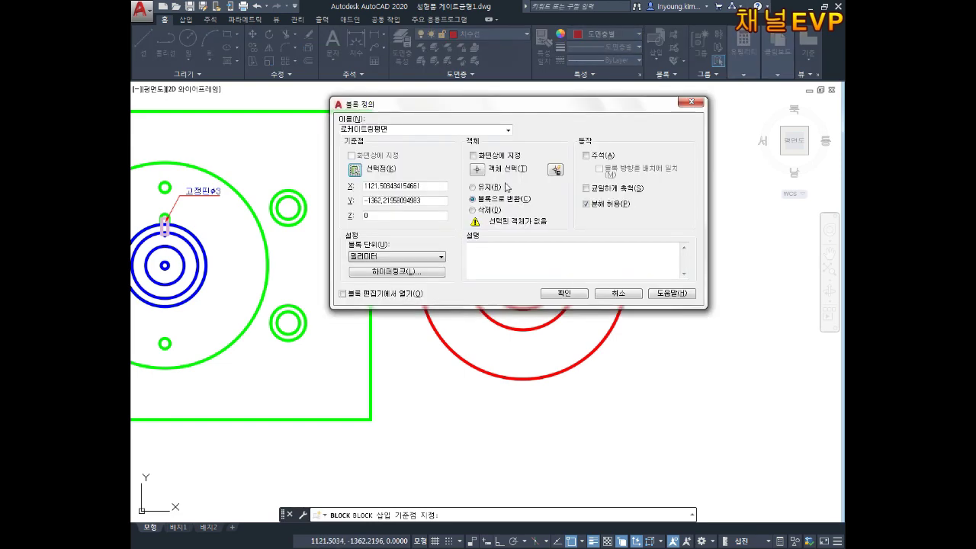
left_click(482, 169)
left_click(664, 146)
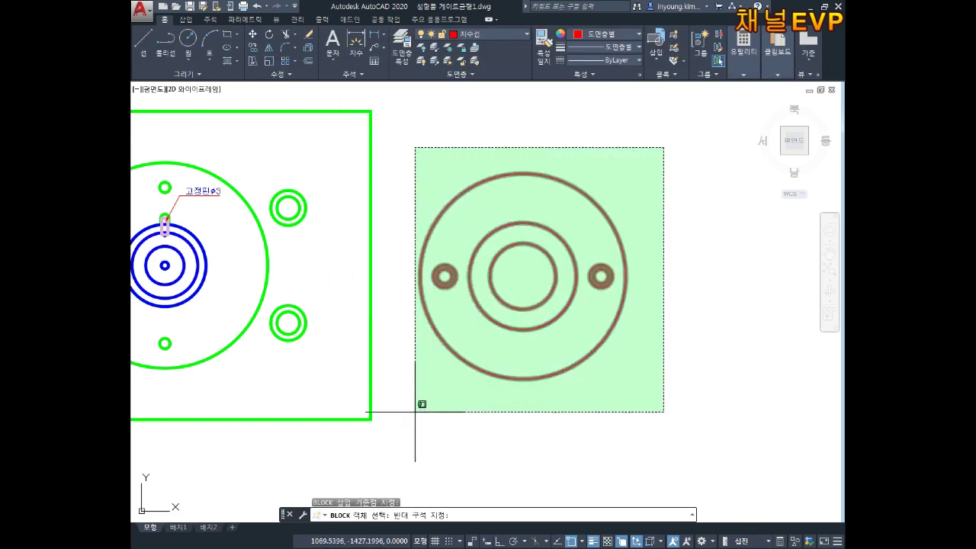
left_click(415, 409)
key("Return")
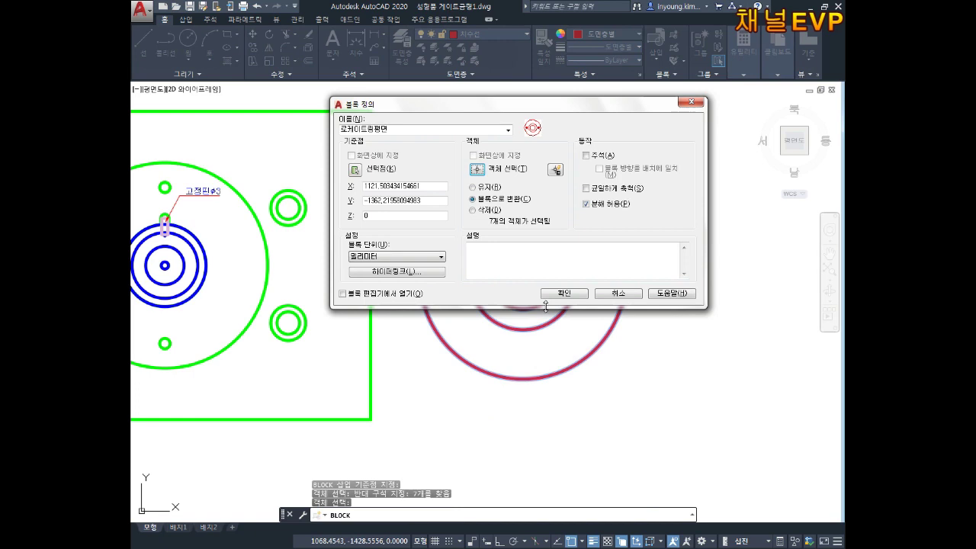
left_click(564, 294)
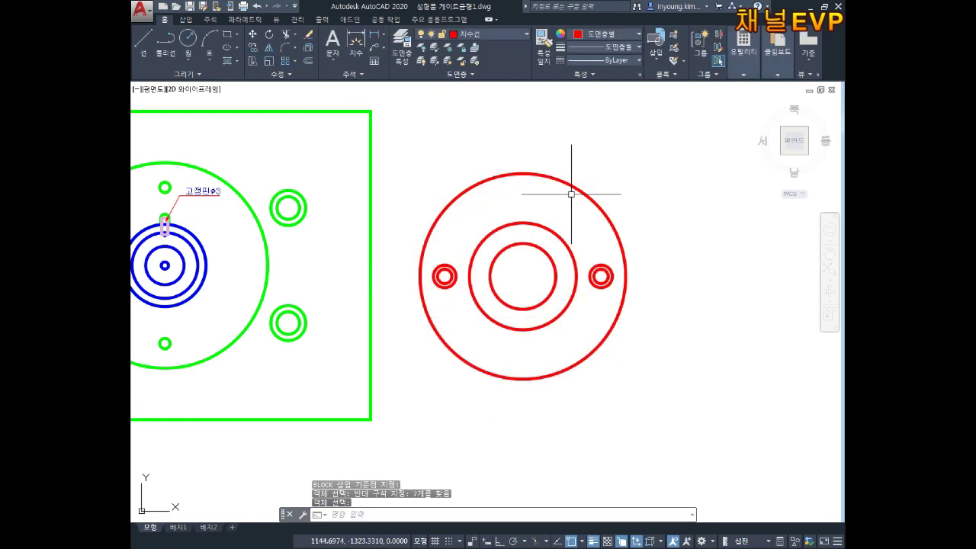
key("Escape")
key("Escape")
middle_click_drag(548, 290, 585, 290)
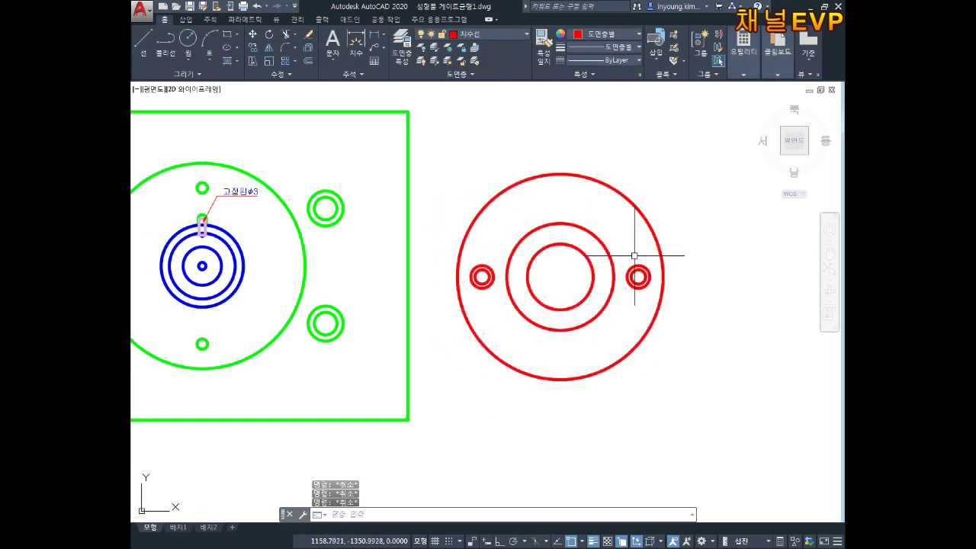
Rotate the red ring block 90° about its centre so the bolt holes sit top and bottom.
key("Return")
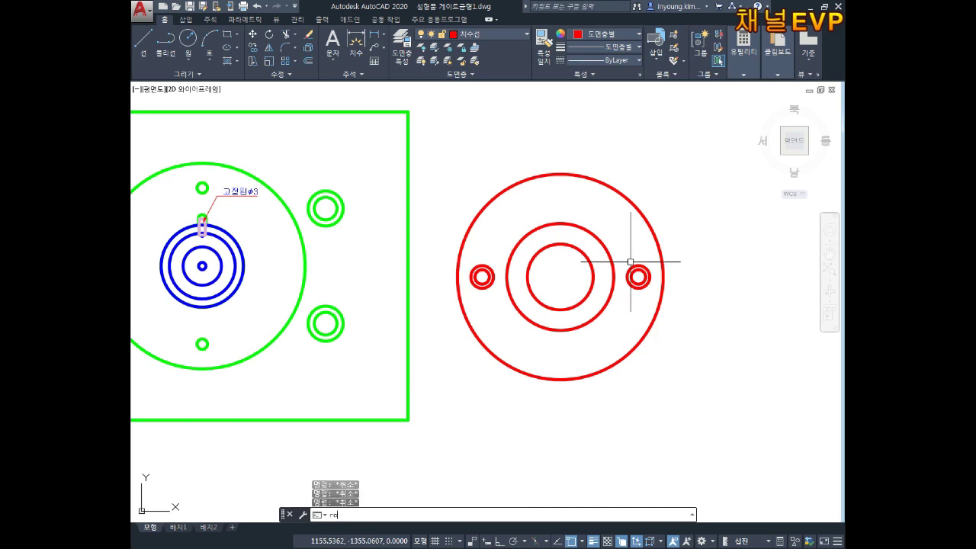
key("Return")
left_click(683, 180)
left_click(610, 207)
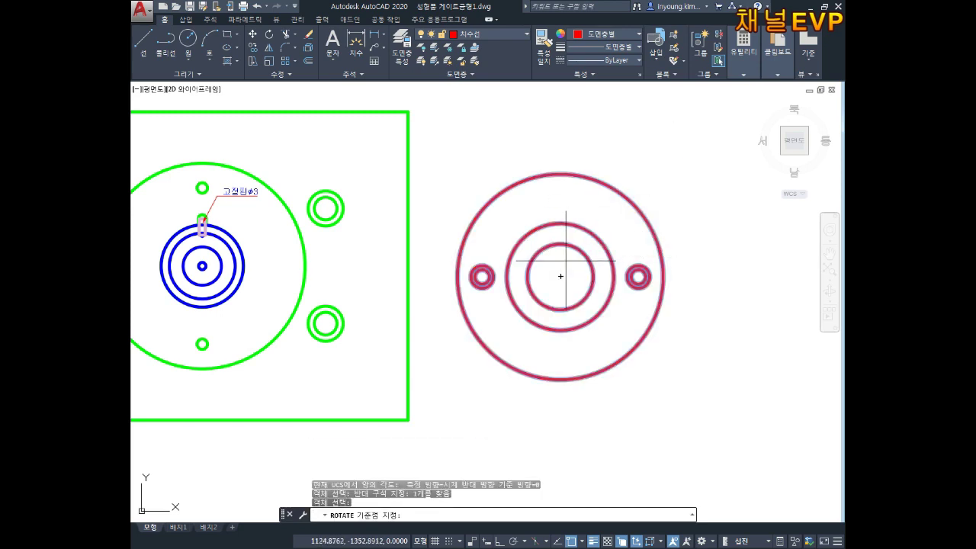
left_click(560, 276)
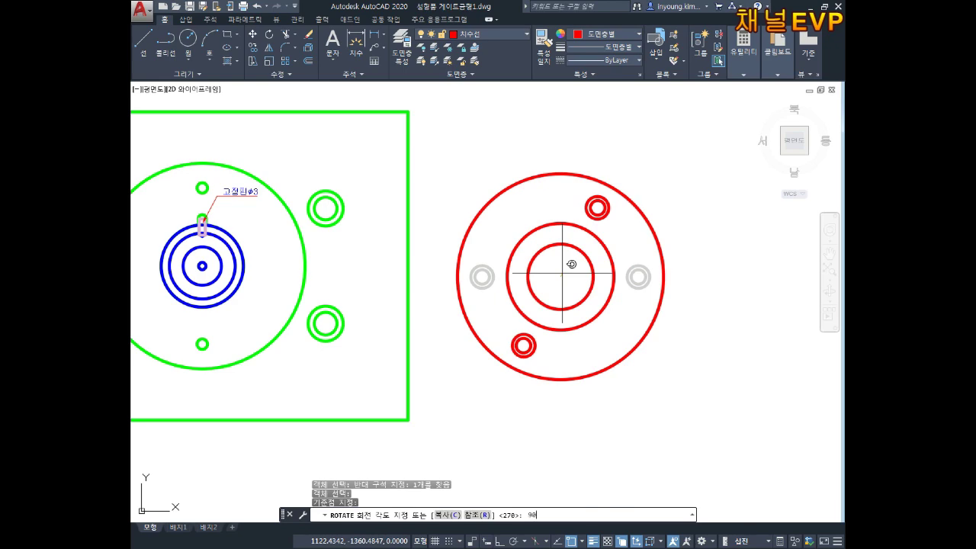
key("Return")
Start moving the ring from its centre toward the blue circles' centre.
type("m")
key("Return")
left_click(603, 253)
key("Return")
left_click(560, 276)
middle_click_drag(282, 208, 632, 259)
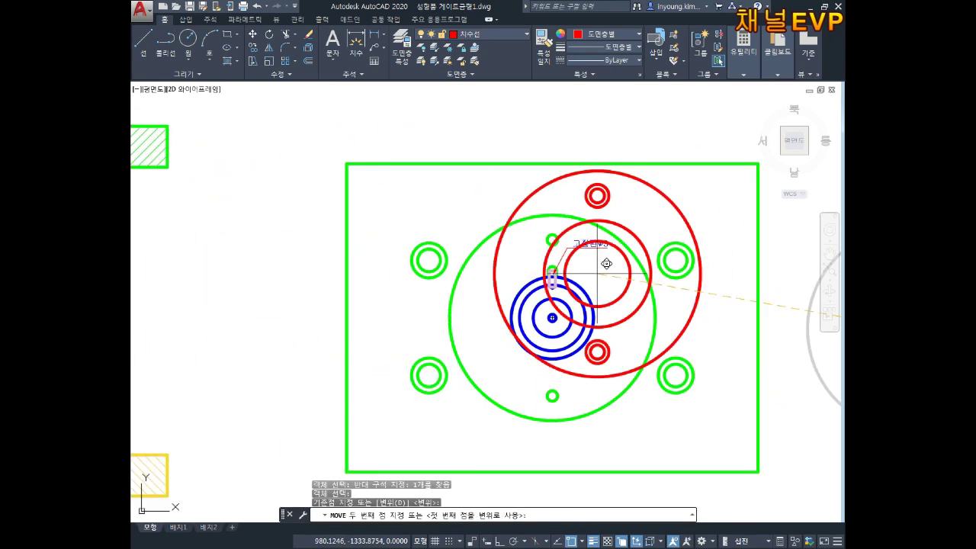
Finish the ring's move, then zoom and pan to check the plate holes and the 고정핀ø3 slot.
scroll(553, 322, "up", 3)
scroll(553, 322, "up", 3)
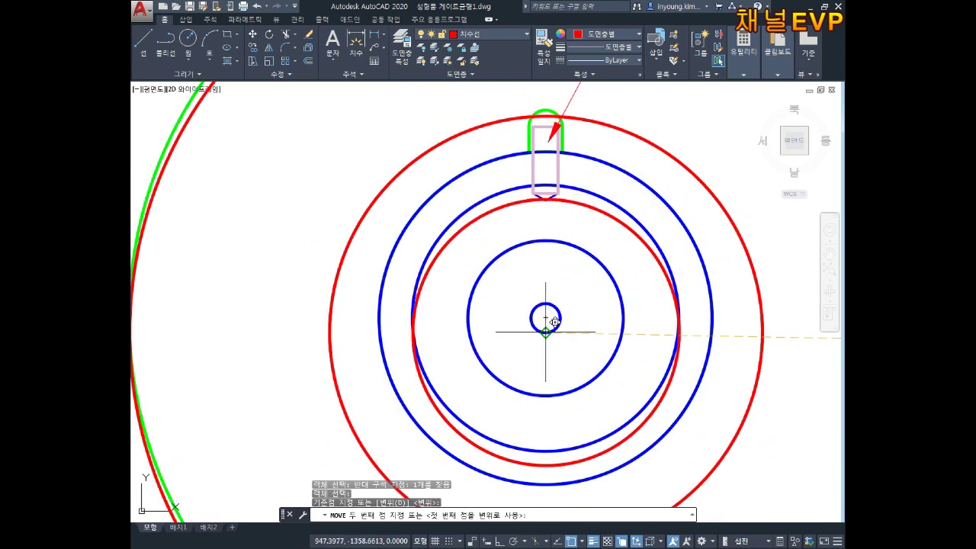
key("Escape")
key("Escape")
scroll(582, 332, "down", 2)
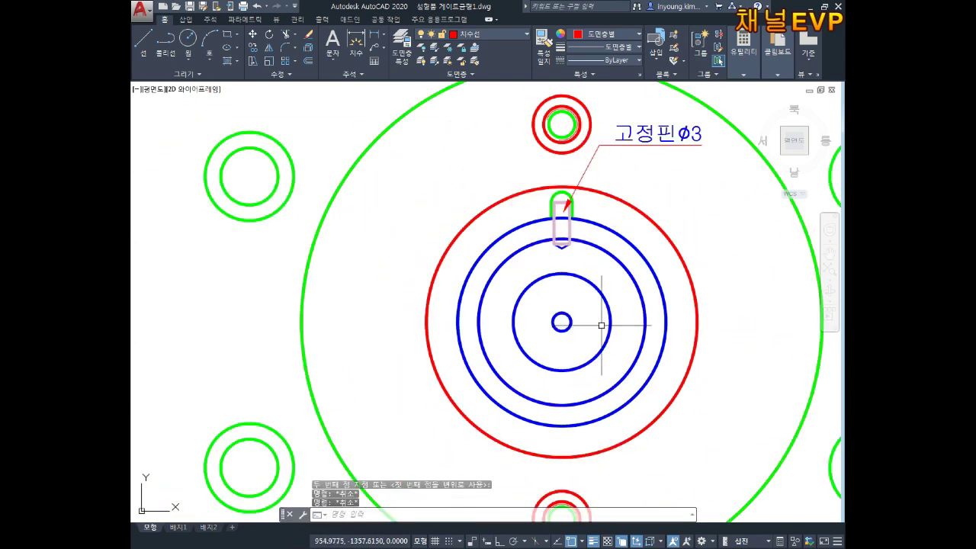
middle_click_drag(725, 312, 667, 298)
scroll(667, 298, "down", 5)
scroll(668, 279, "up", 3)
scroll(555, 211, "up", 4)
middle_click_drag(501, 128, 516, 202)
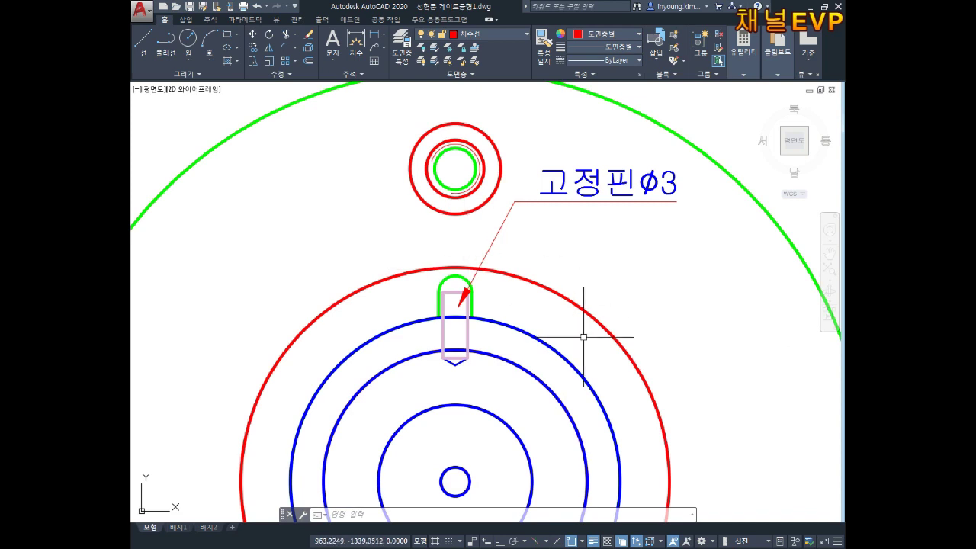
scroll(559, 326, "down", 2)
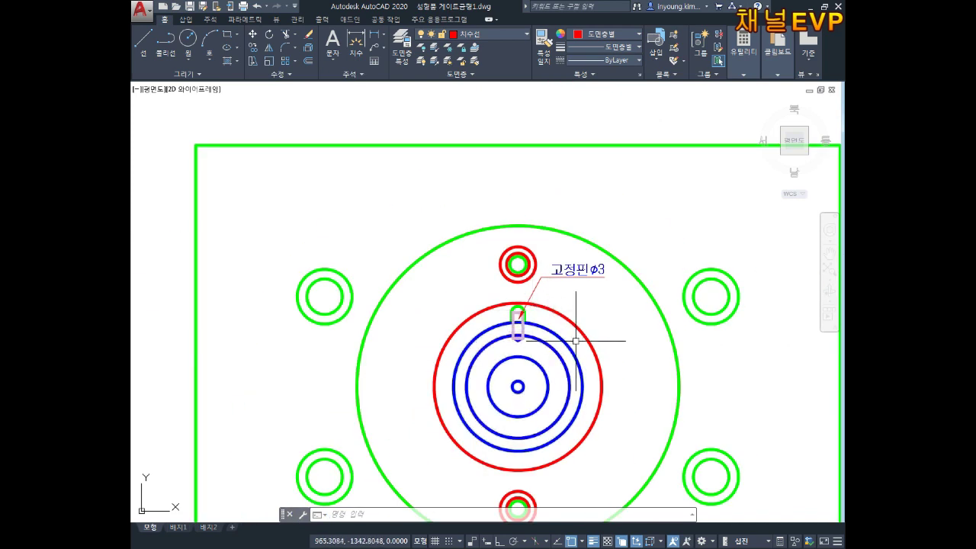
middle_click_drag(576, 341, 557, 313)
key("Escape")
key("Escape")
key("Escape")
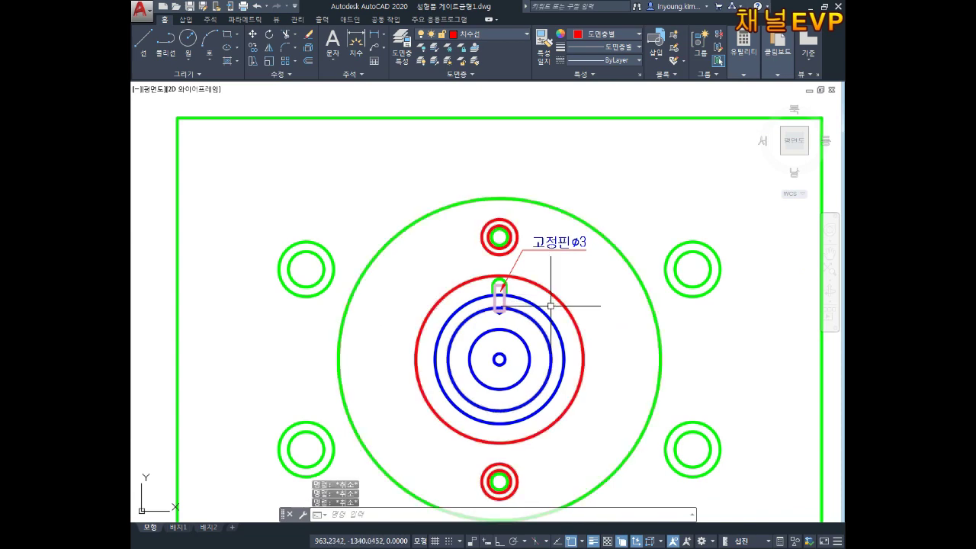
Cancel the extra MOVE attempts, leaving the ring concentric with the blue circles.
type("m")
key("Return")
left_click(566, 305)
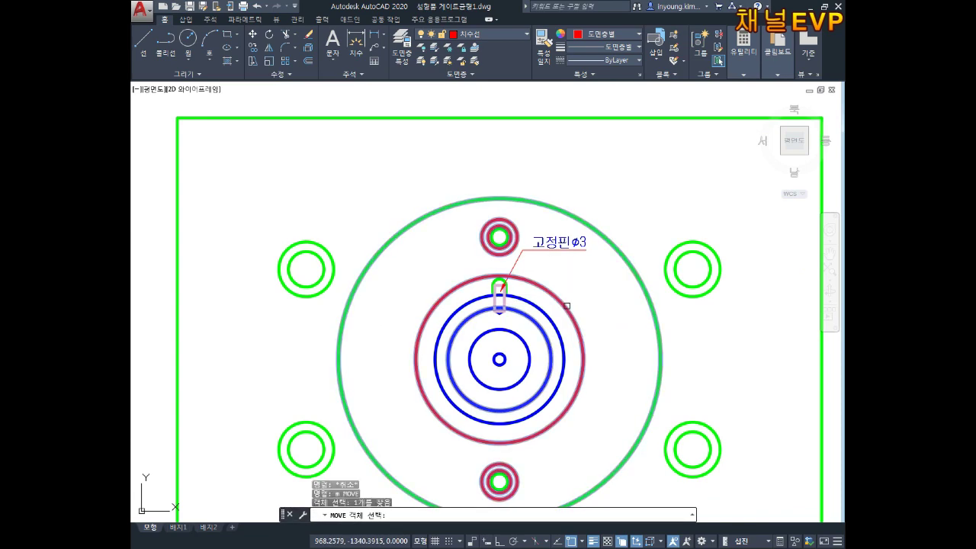
key("Return")
left_click(567, 305)
scroll(659, 244, "down", 4)
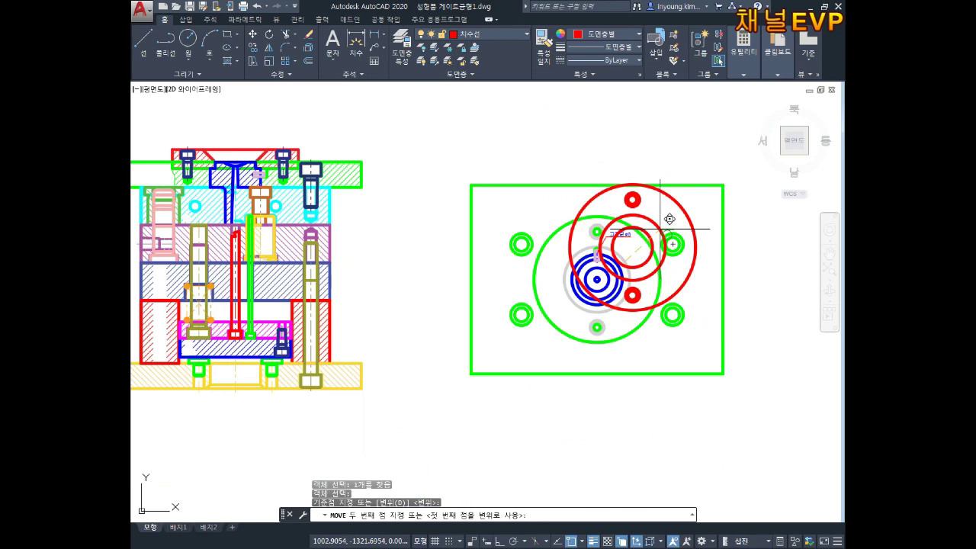
key("Escape")
key("Return")
scroll(552, 275, "up", 5)
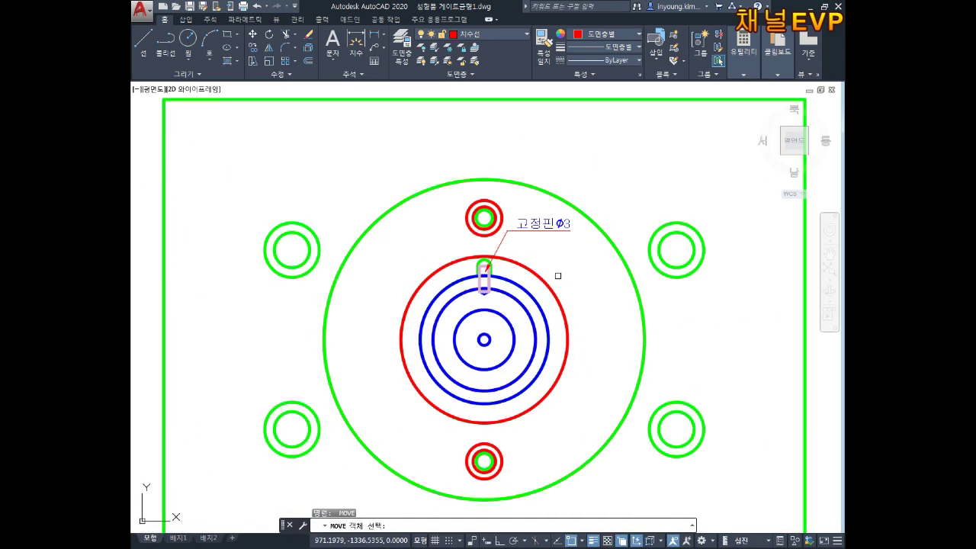
key("Return")
left_click(551, 279)
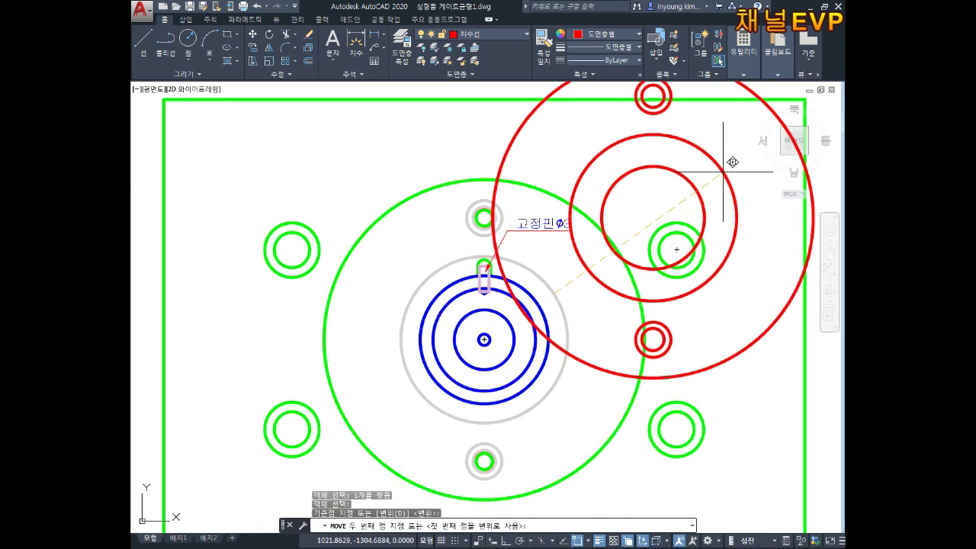
key("Escape")
key("Escape")
mouse_move(545, 251)
middle_mouse_down()
mouse_move(523, 274)
mouse_move(484, 273)
middle_mouse_up()
key("Escape")
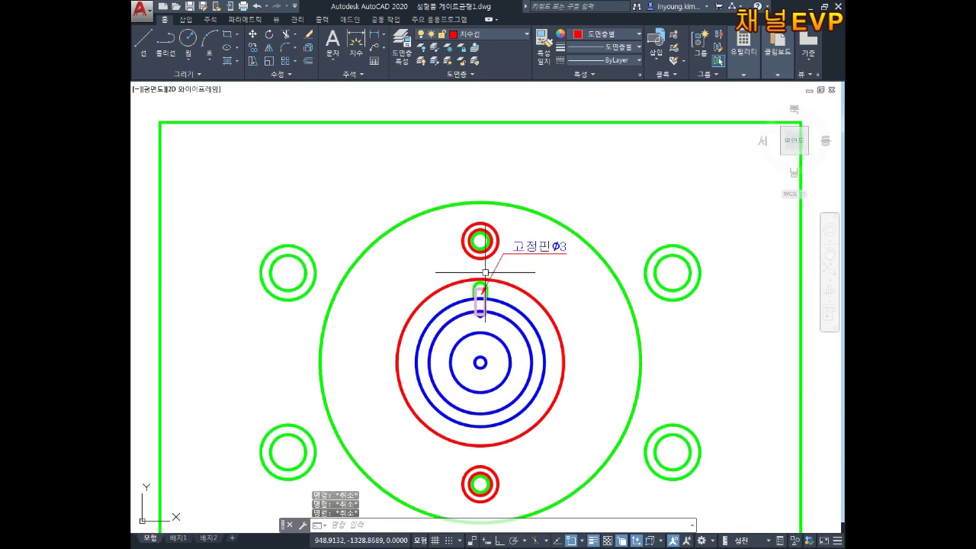
Add a quick leader labelled 로케이트링 pointing at the ring from the upper left.
type("le")
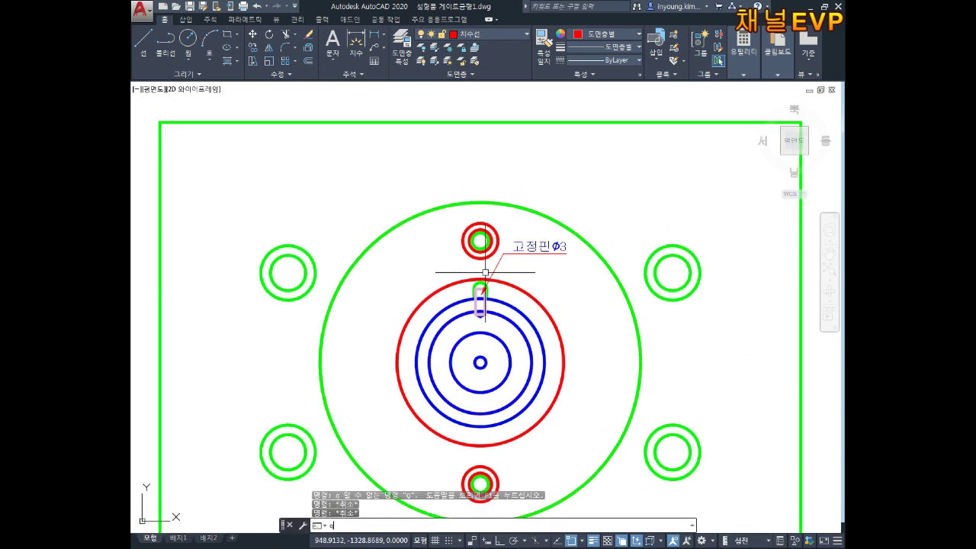
key("Return")
left_click(399, 264)
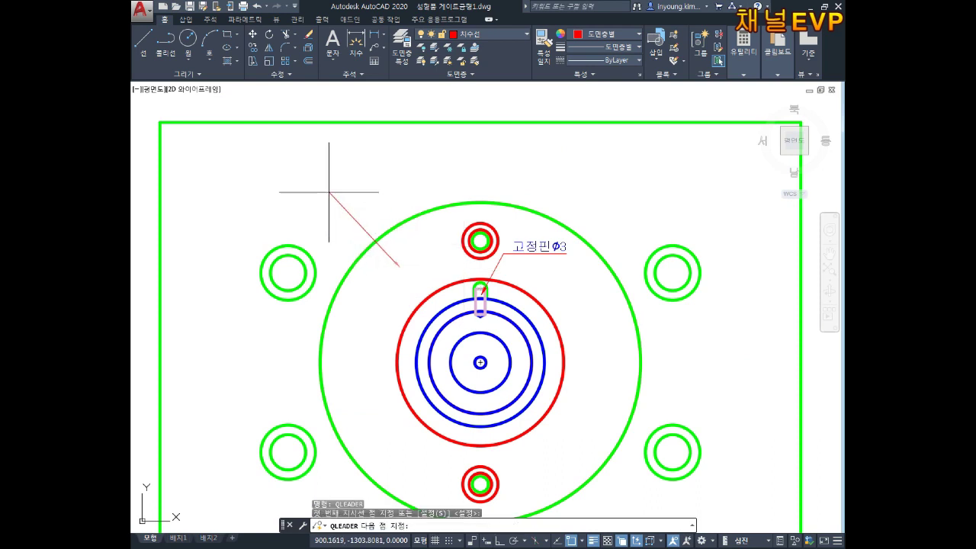
left_click(329, 193)
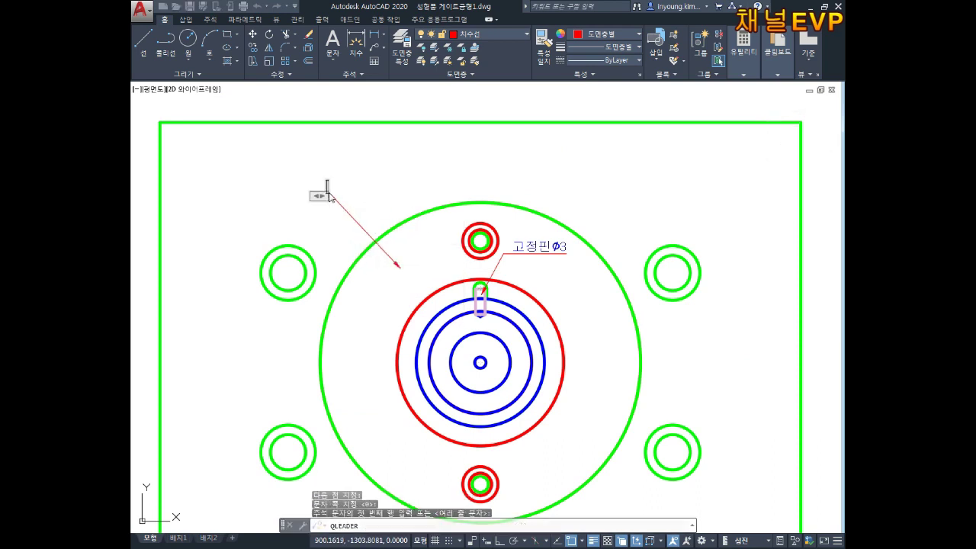
key("Return")
key("Return")
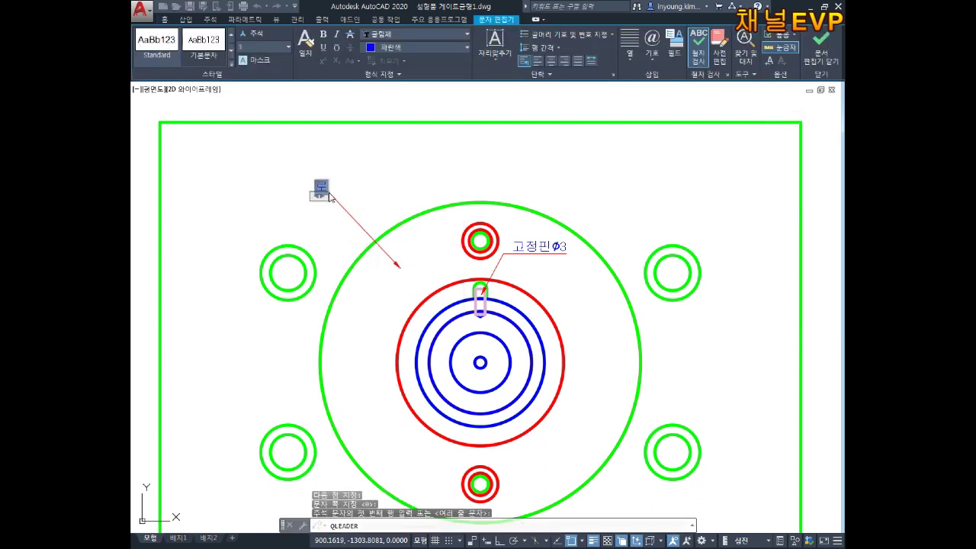
type("이트링")
left_click(405, 259)
key("Escape")
Change the 로케이트링 leader's arrowhead to a dot.
left_click(399, 266)
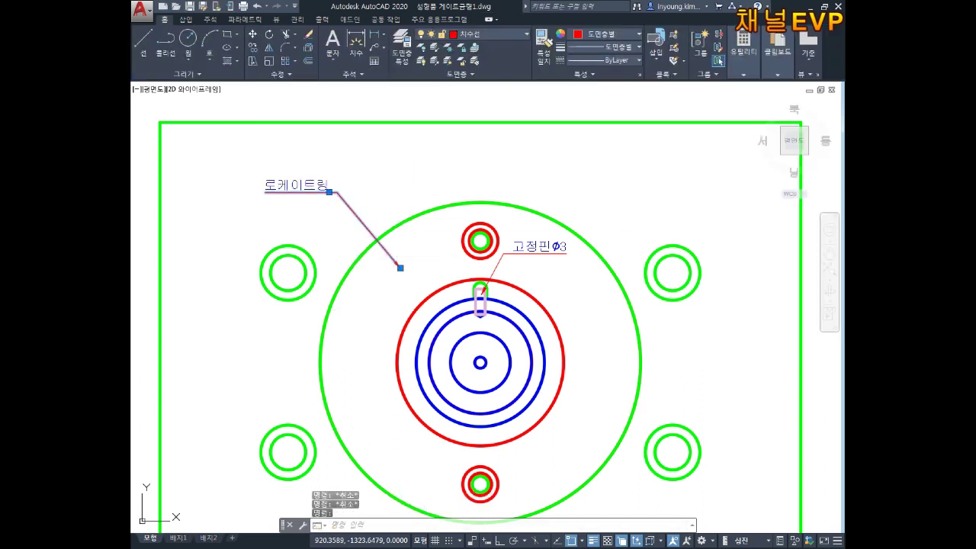
left_click(528, 214)
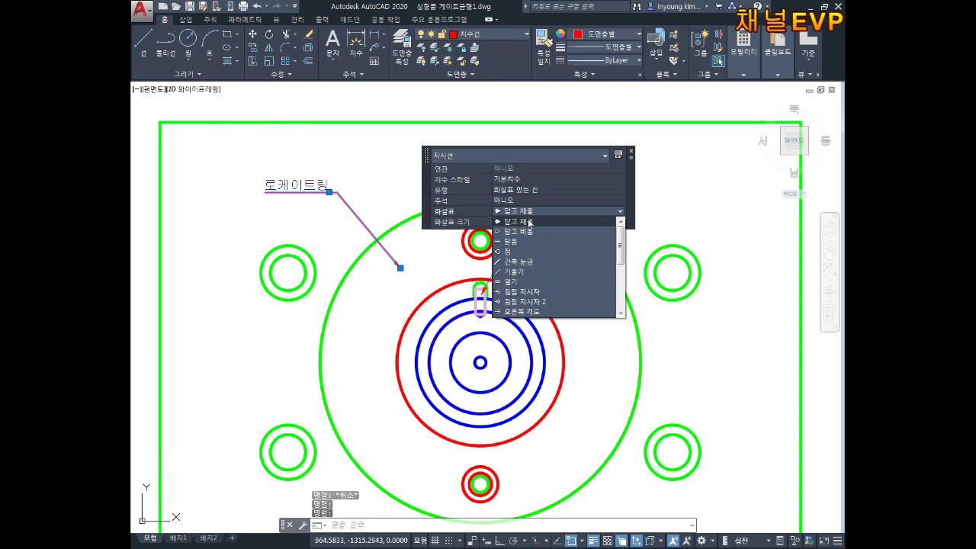
left_click(507, 251)
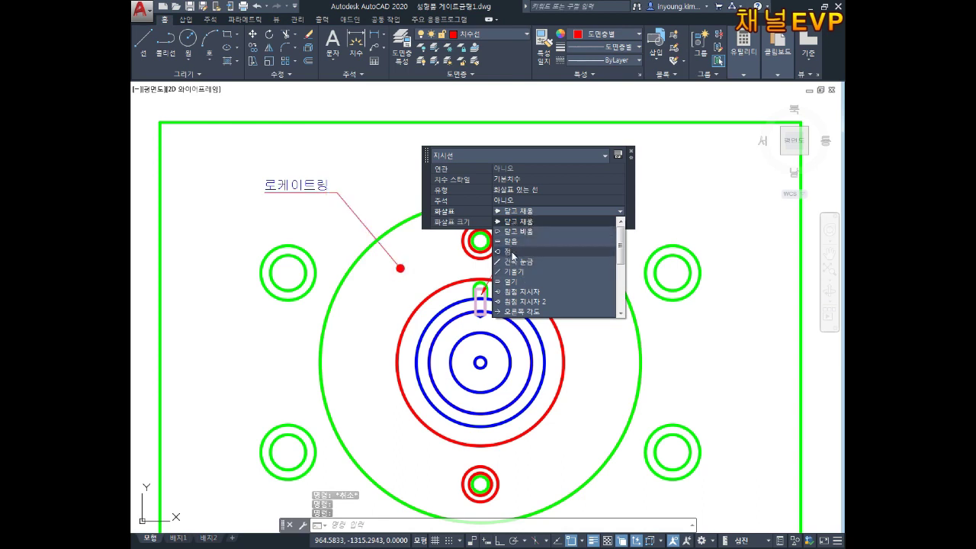
key("Escape")
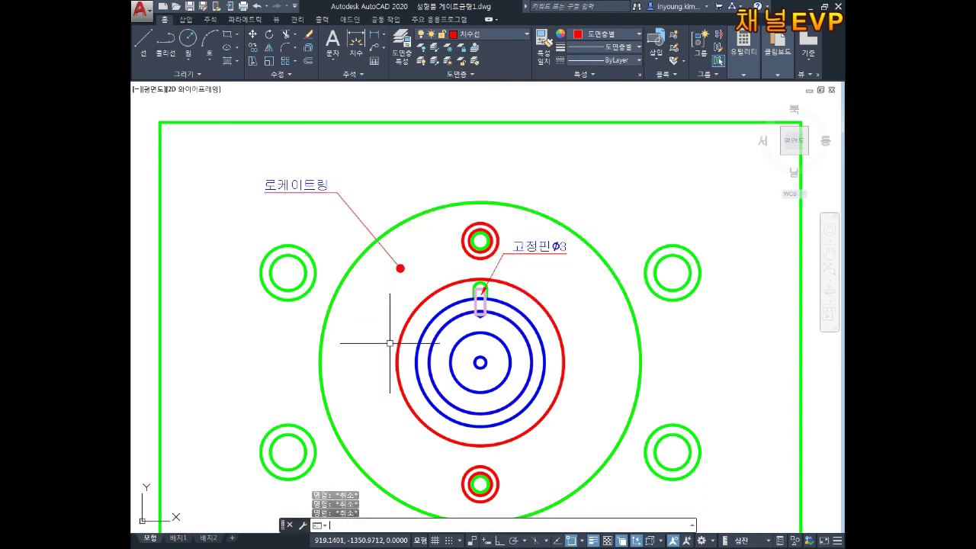
Erase the 로케이트링 leader note from the drawing.
type("b")
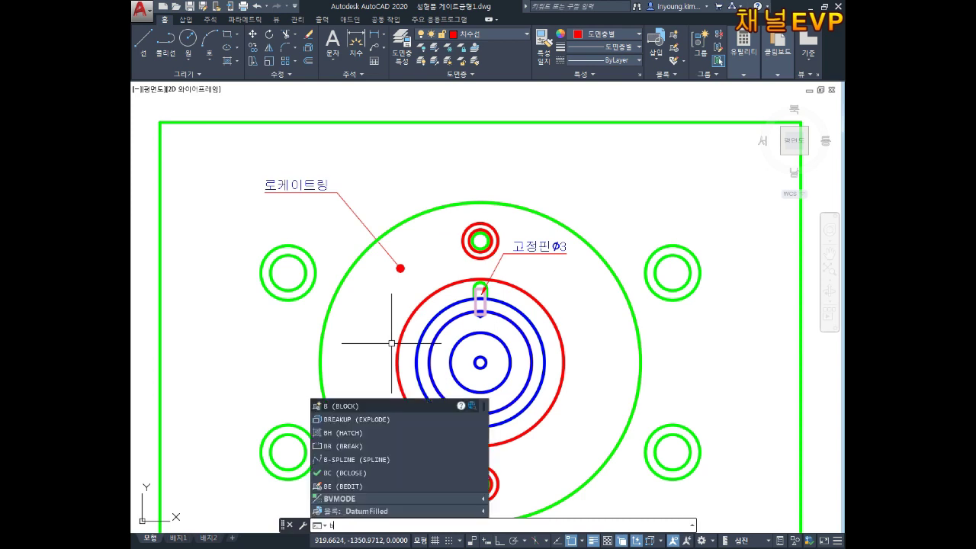
key("Escape")
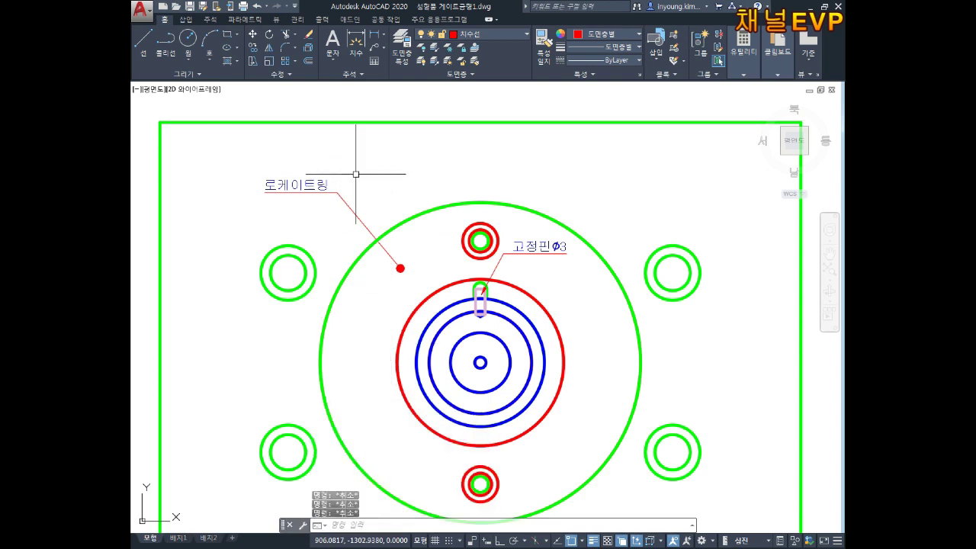
left_click(333, 192)
left_click(293, 224)
key("Delete")
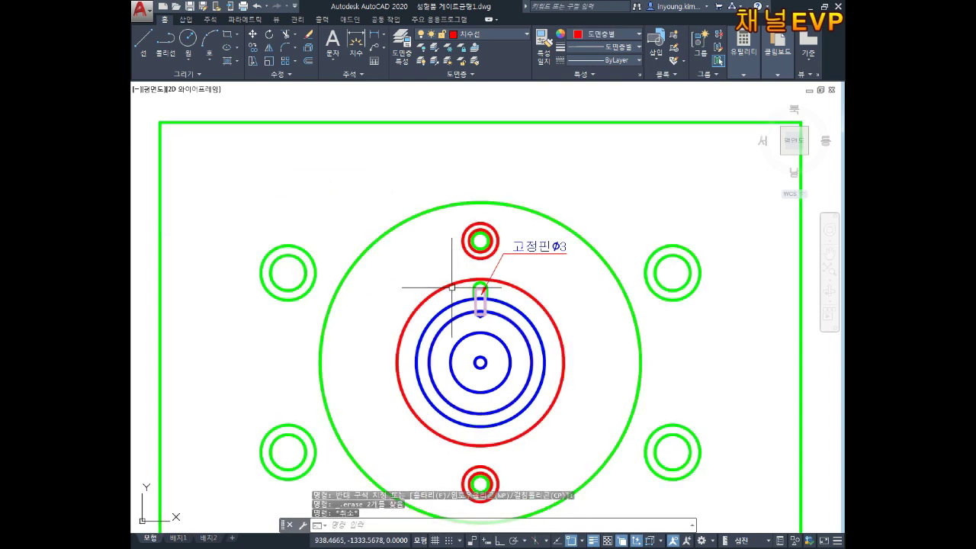
Open the locating ring block in the Block Editor and make 치수선 the current layer.
double_click(479, 287)
left_click(476, 349)
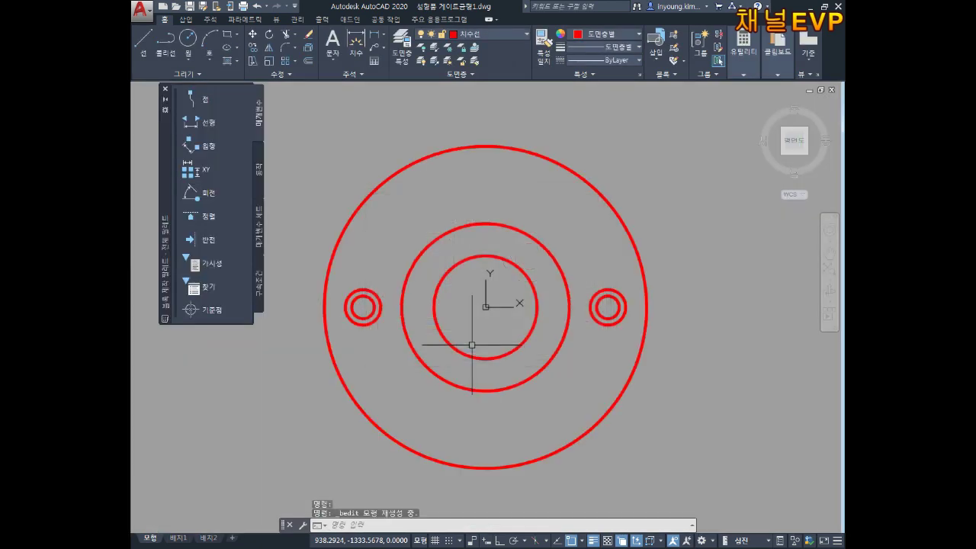
scroll(350, 145, "up", 1)
key("Escape")
key("Escape")
type("le")
key("Return")
key("Escape")
left_click(165, 21)
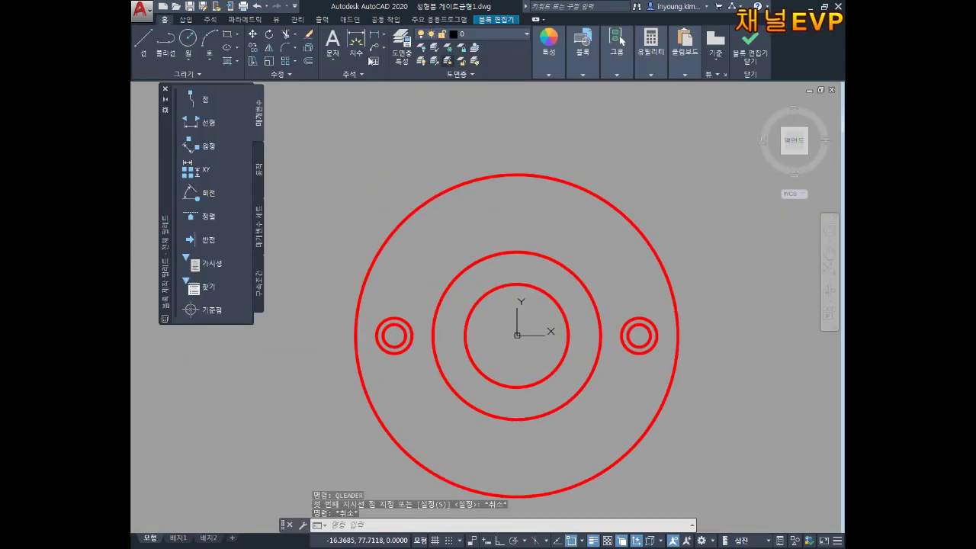
left_click(470, 34)
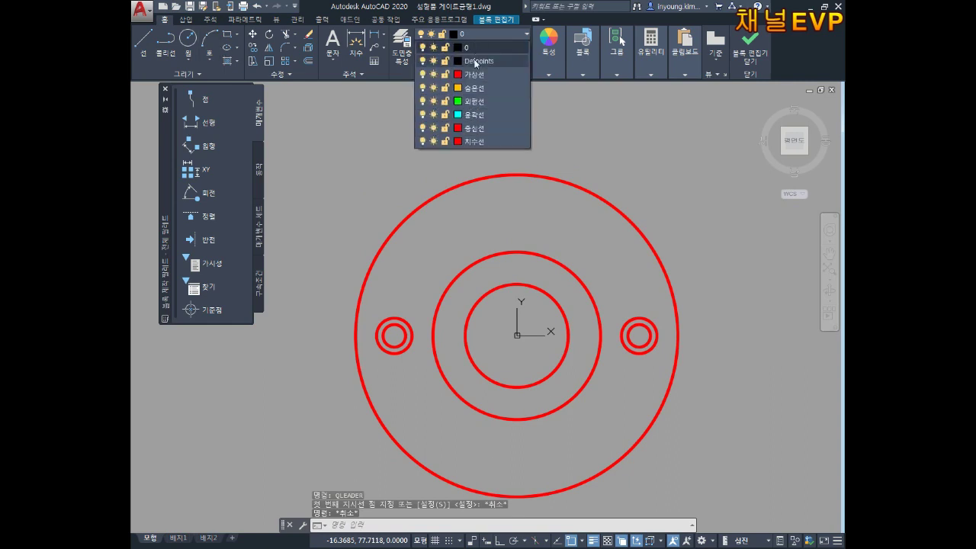
left_click(473, 140)
Draw a quick leader labelled 로케이트링 from the outer ring up to the left.
type("le")
key("Return")
left_click(441, 230)
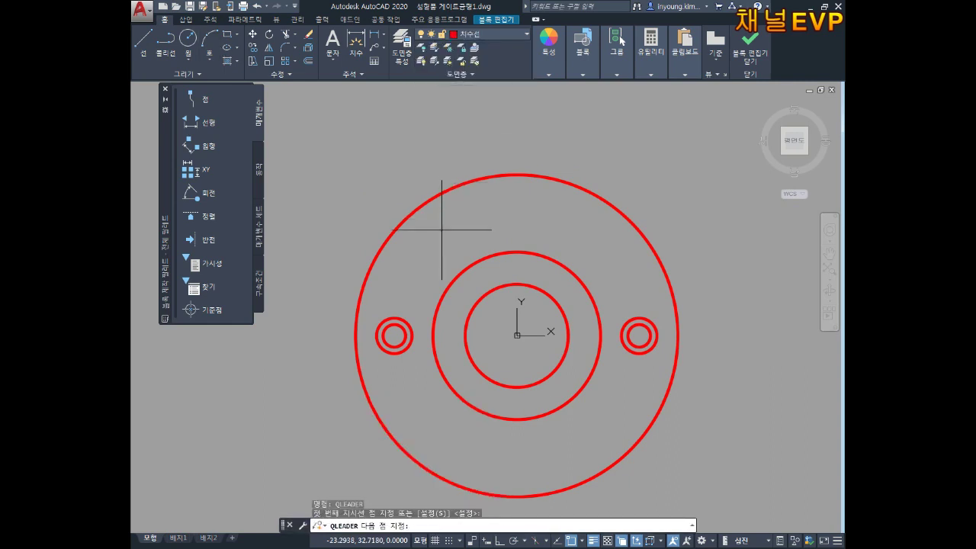
left_click(380, 158)
key("Return")
key("Return")
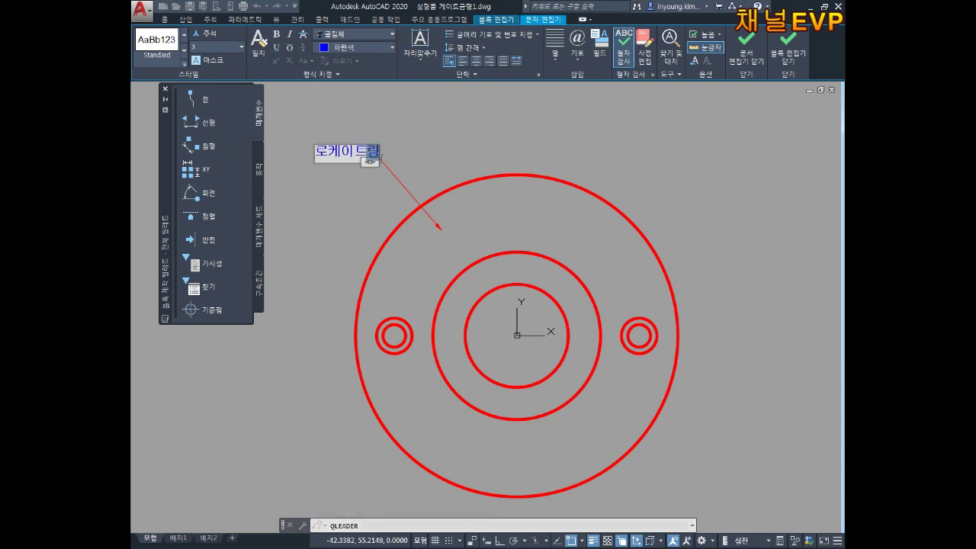
key("Escape")
scroll(442, 214, "up", 2)
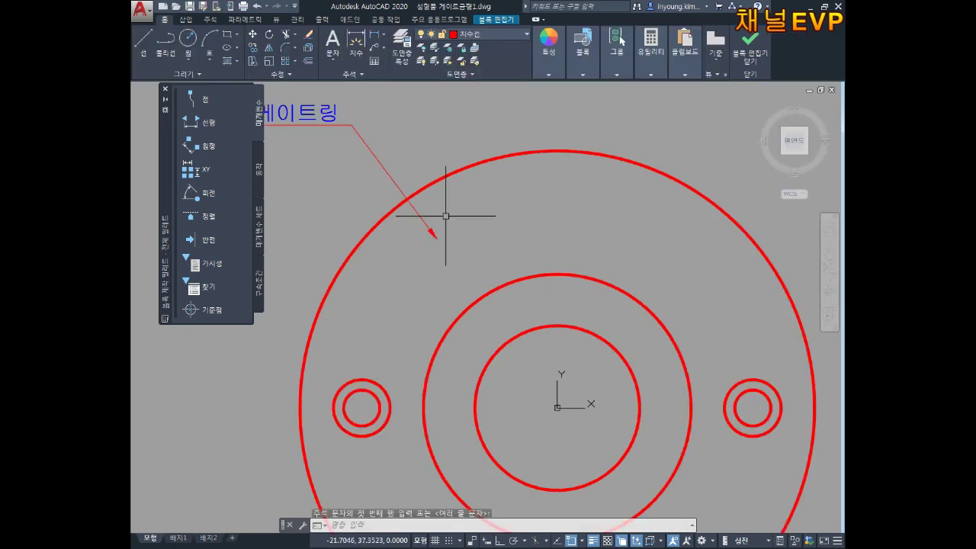
scroll(453, 213, "up", 3)
Set the leader's arrowhead to Dot and close the Block Editor.
left_click(429, 241)
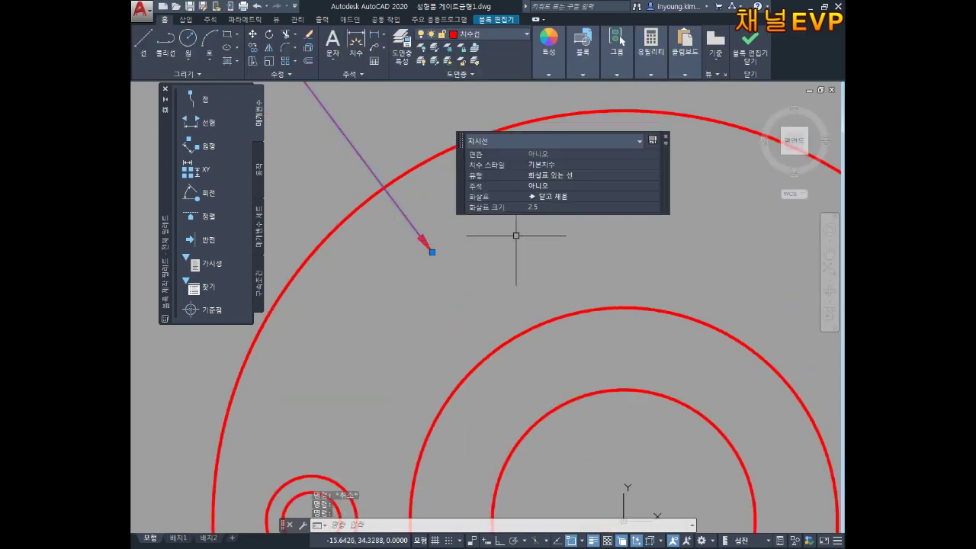
left_click(572, 197)
left_click(572, 197)
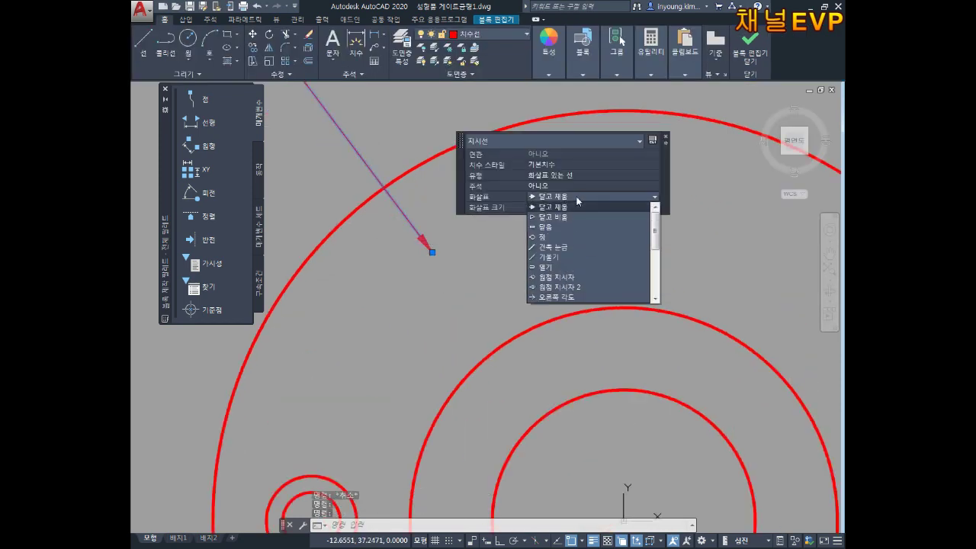
left_click(541, 234)
key("Escape")
scroll(479, 246, "down", 5)
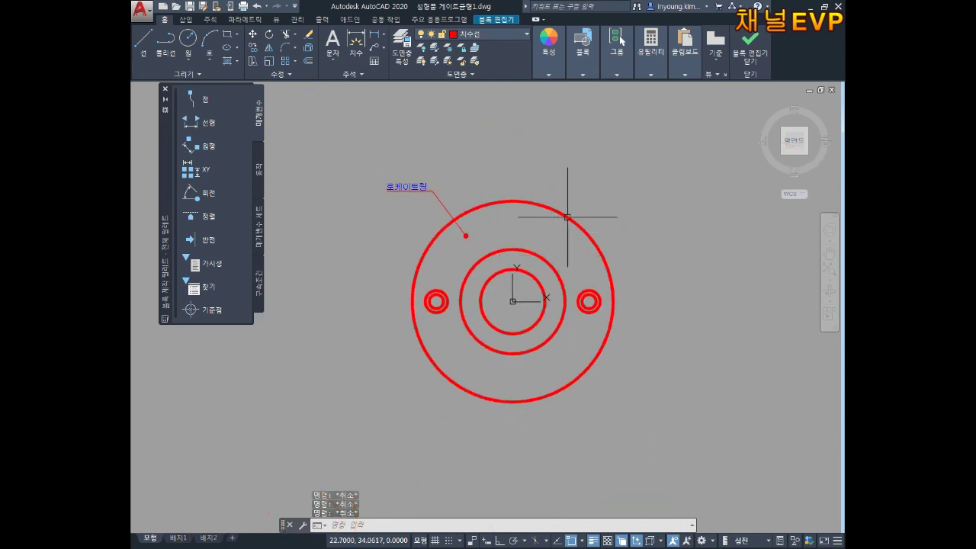
left_click(733, 49)
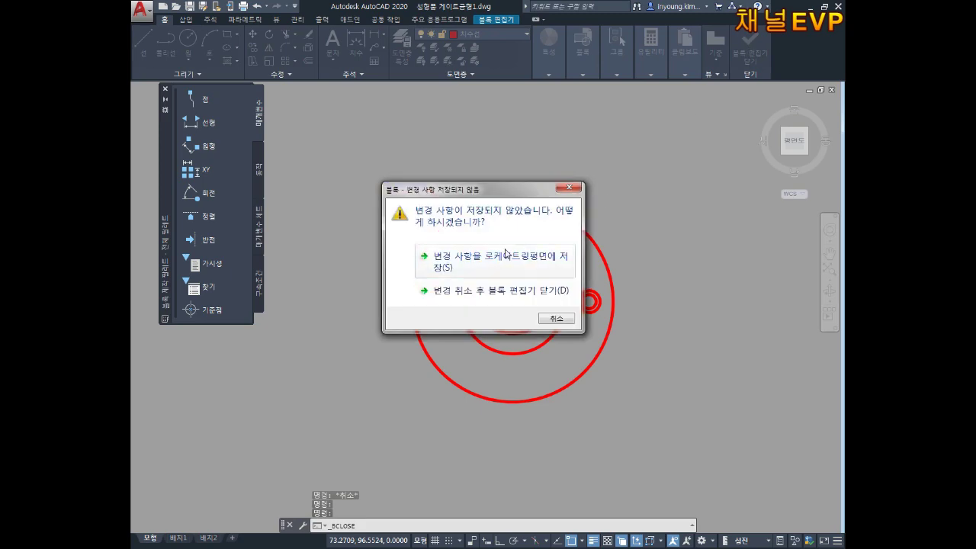
Save the changes to the locating ring block and recentre the plan view.
left_click(505, 253)
scroll(470, 363, "up", 2)
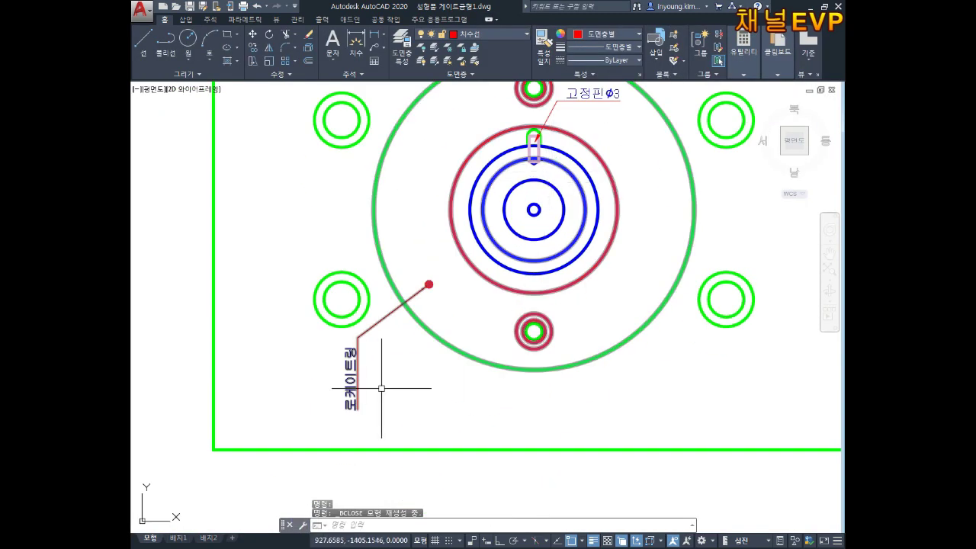
middle_click_drag(687, 247, 675, 285)
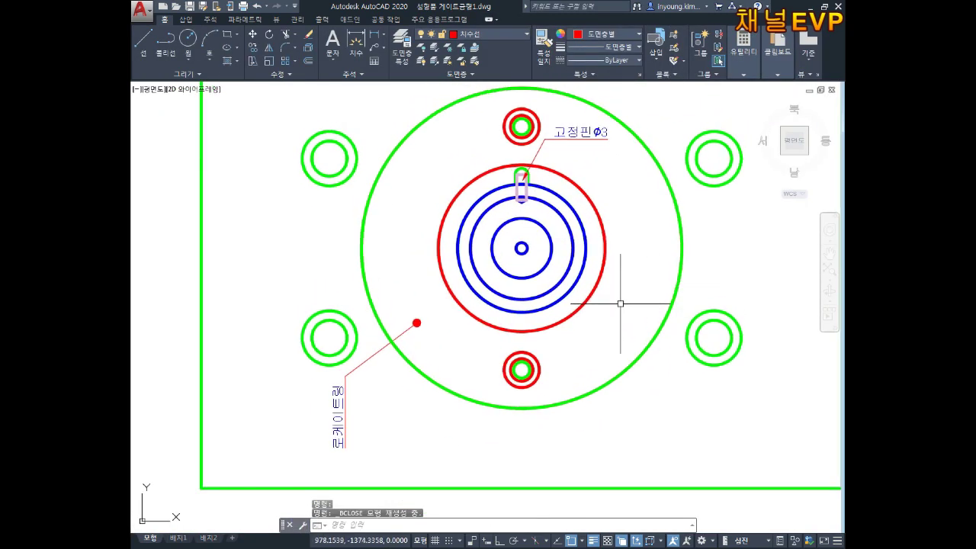
middle_click_drag(620, 303, 648, 311)
key("Escape")
key("Escape")
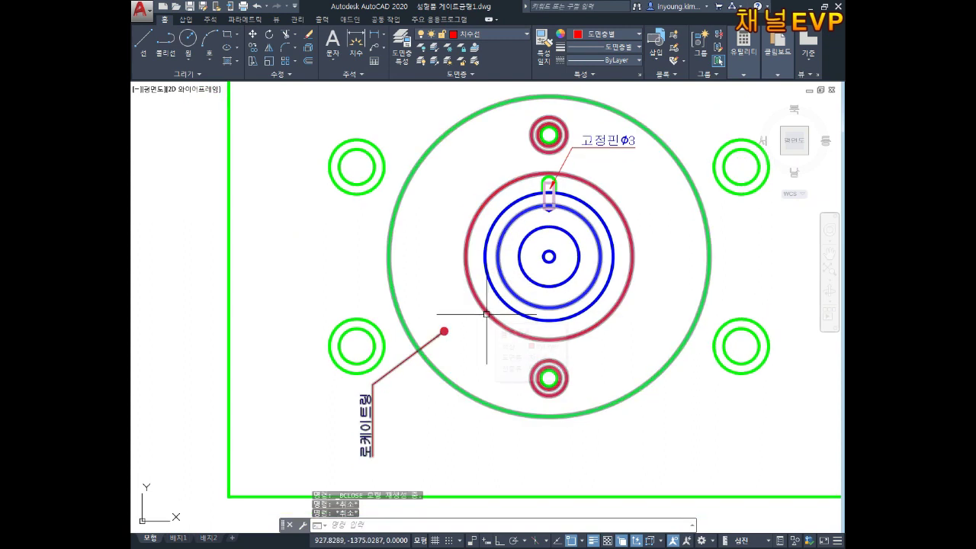
Move the ring block from its centre to the centre of the green plate.
type("m")
key("Return")
left_click(368, 404)
key("Return")
left_click(368, 417)
scroll(480, 427, "down", 6)
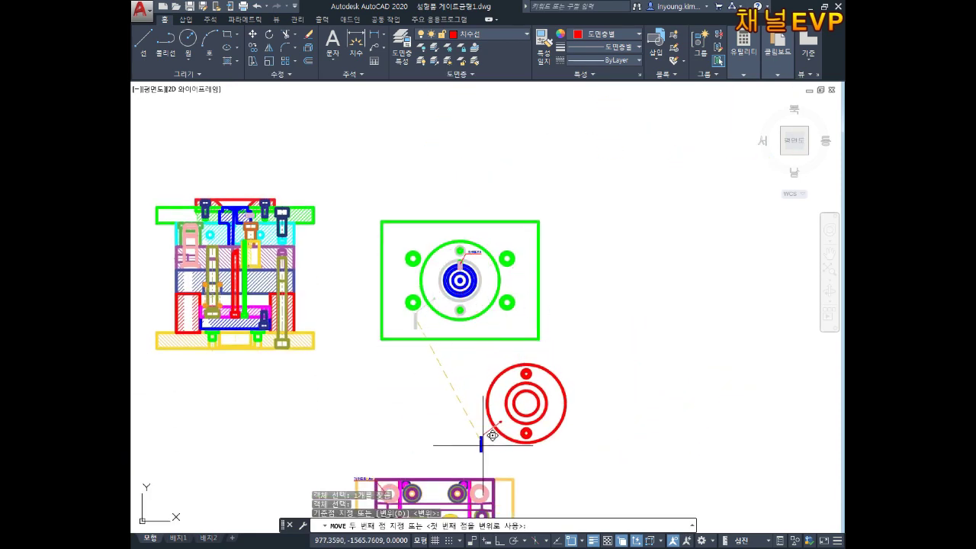
left_click(426, 311)
scroll(416, 308, "up", 2)
key("Escape")
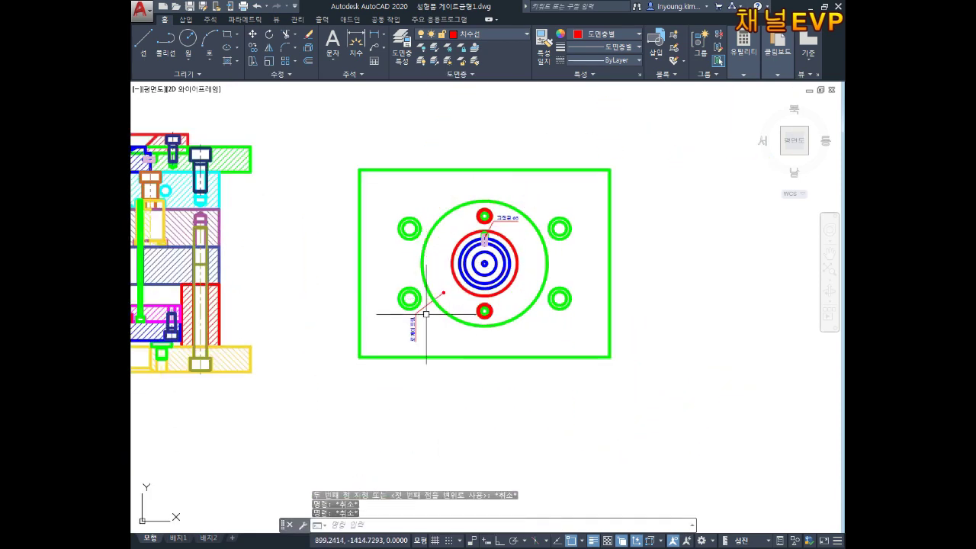
Zoom and pan over the mold section view, briefly selecting the upper plates.
scroll(428, 304, "up", 2)
scroll(511, 236, "up", 4)
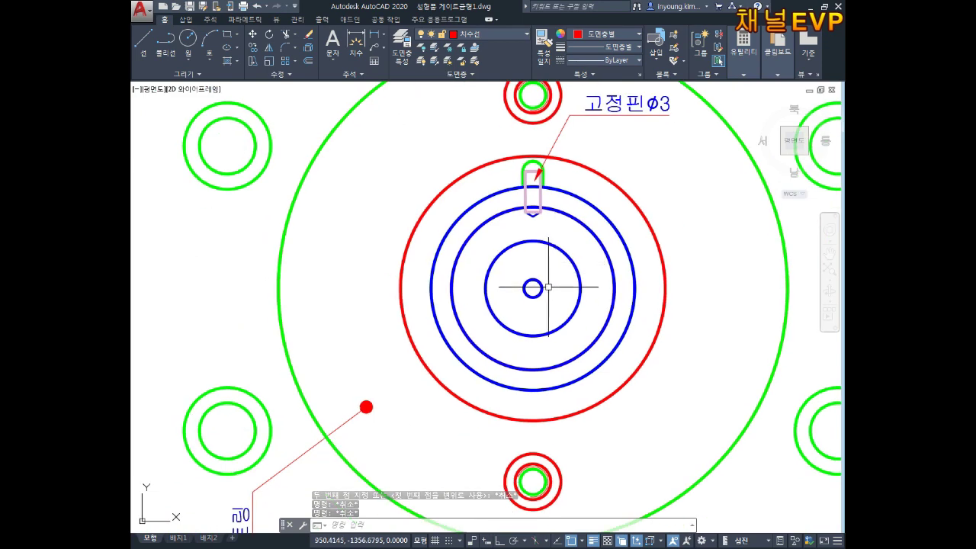
scroll(548, 286, "down", 4)
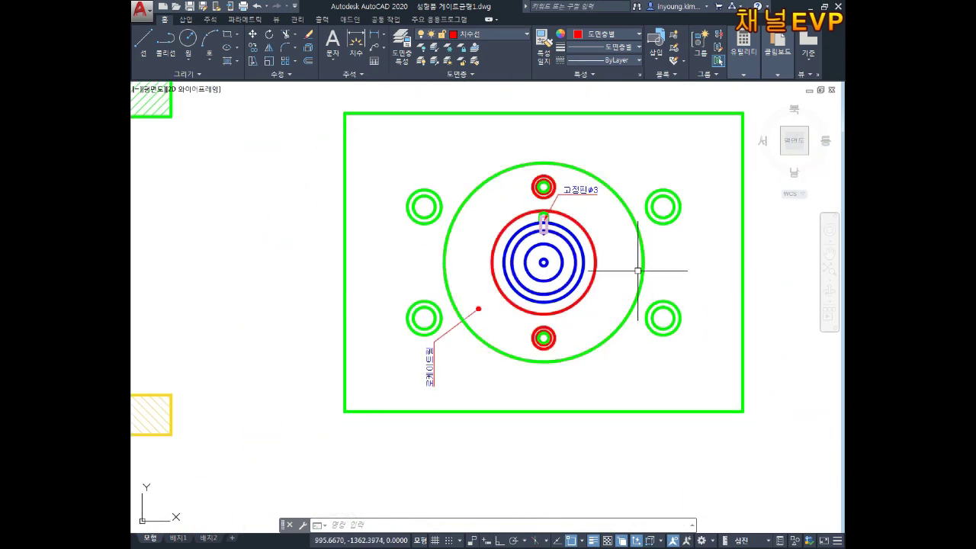
middle_click_drag(564, 271, 678, 282)
scroll(686, 381, "down", 2)
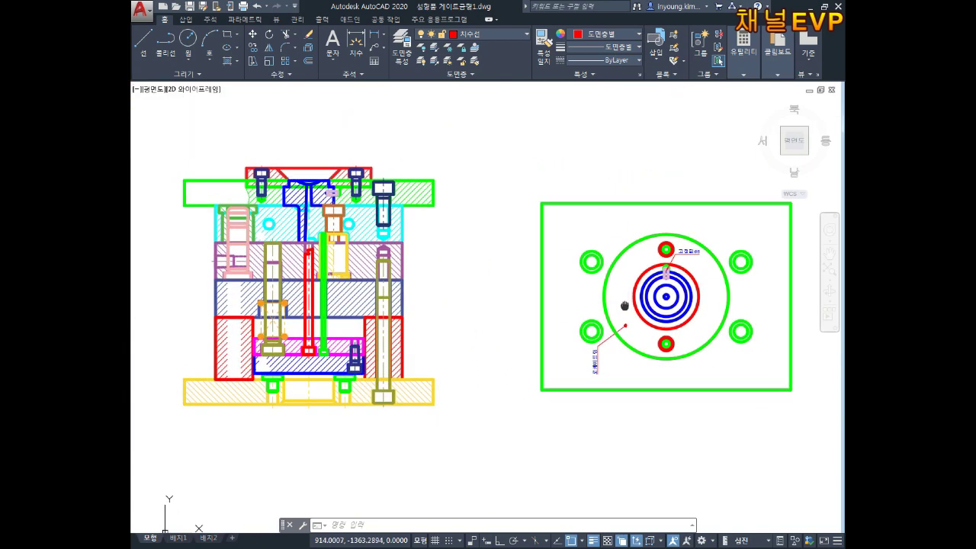
scroll(351, 186, "up", 3)
left_click(415, 210)
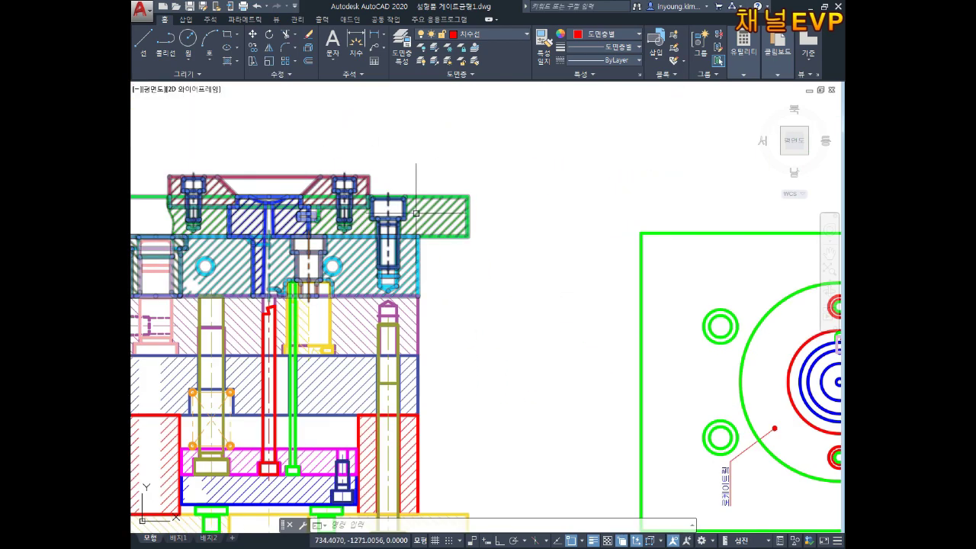
key("Escape")
Pan across the drawing sheets to centre the part 21 hex socket bolt (육각홈볼트) views.
middle_click_drag(579, 285, 434, 241)
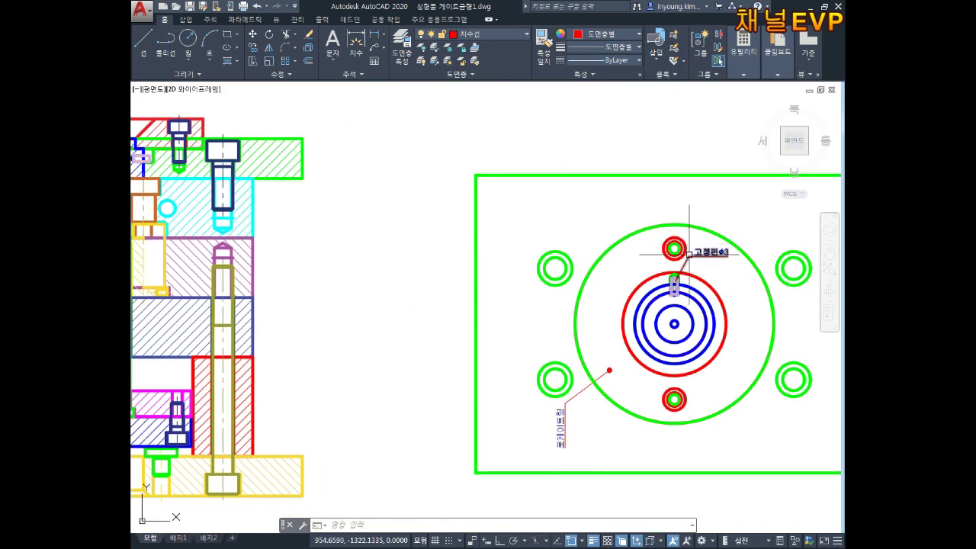
scroll(670, 160, "down", 3)
mouse_move(653, 153)
middle_mouse_down()
mouse_move(636, 120)
mouse_move(605, 228)
middle_mouse_up()
scroll(636, 120, "down", 2)
scroll(605, 227, "down", 2)
scroll(642, 185, "down", 2)
scroll(637, 174, "up", 2)
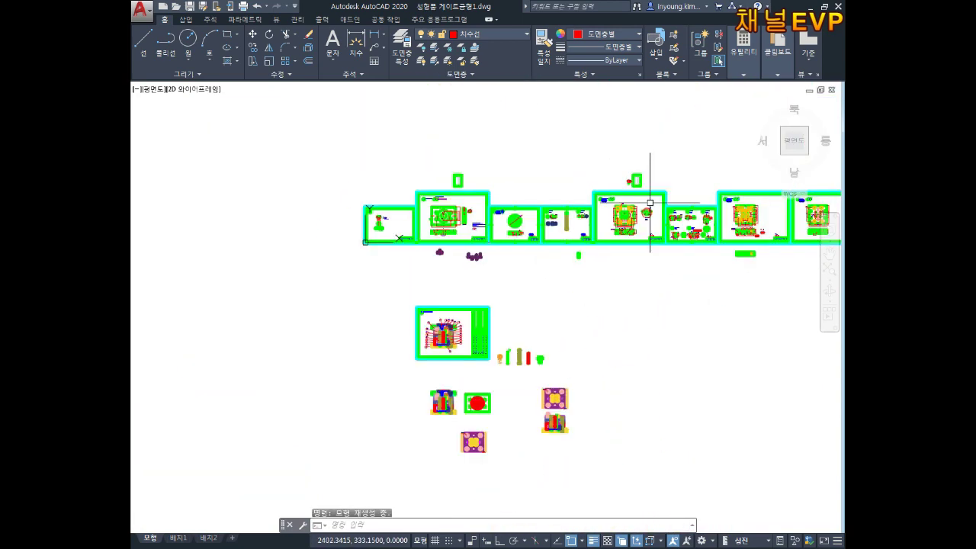
scroll(660, 206, "up", 3)
middle_click_drag(686, 206, 547, 220)
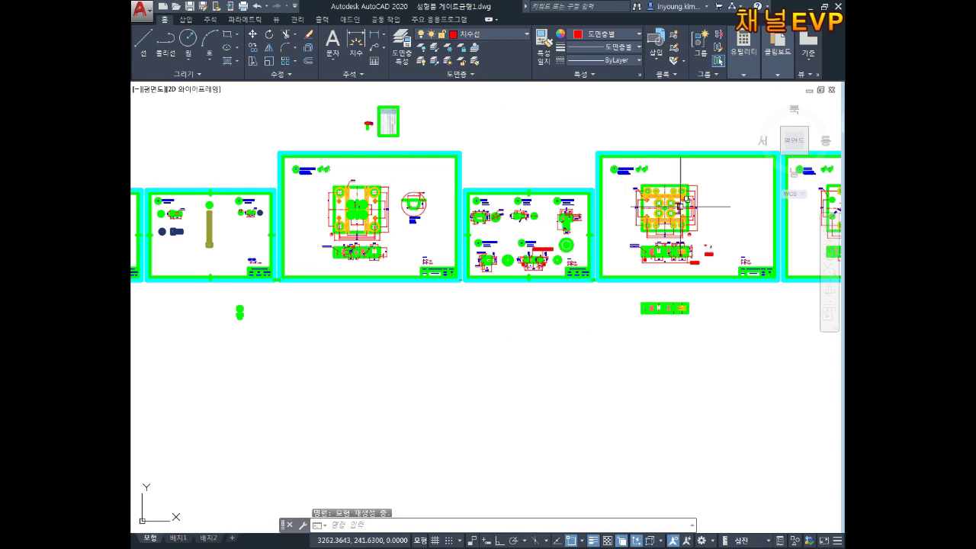
middle_click_drag(681, 206, 555, 205)
middle_click_drag(458, 196, 697, 196)
scroll(301, 229, "up", 5)
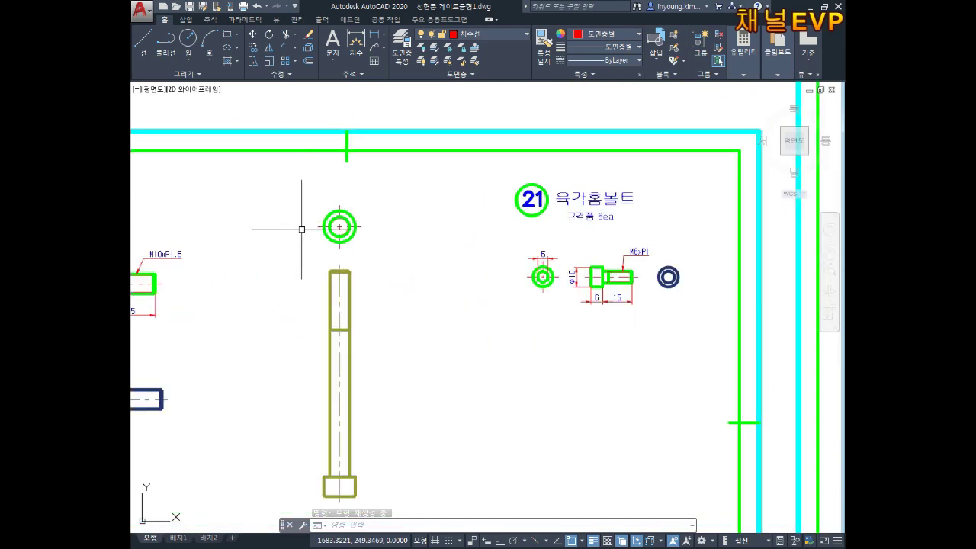
middle_click_drag(301, 229, 480, 224)
middle_click_drag(279, 280, 304, 271)
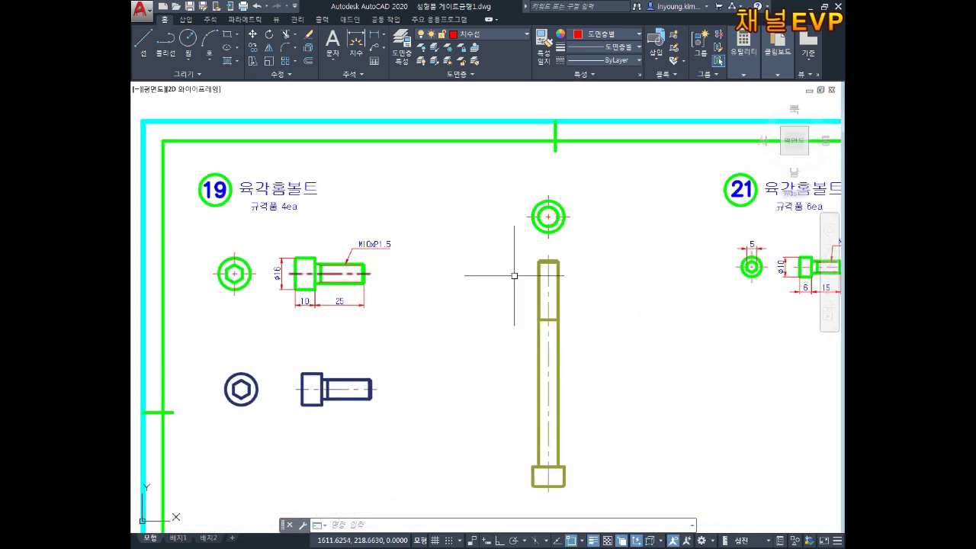
middle_click_drag(514, 275, 328, 268)
scroll(553, 244, "up", 3)
middle_click_drag(554, 244, 497, 272)
scroll(492, 259, "up", 2)
Start the COPY command (CO) for the bolt's top view.
key("Escape")
key("Escape")
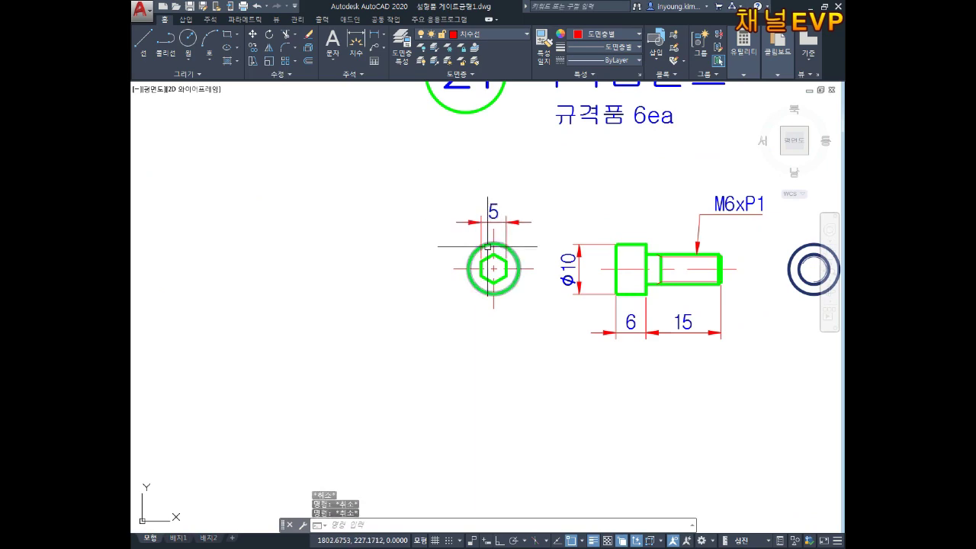
type("co")
key("Return")
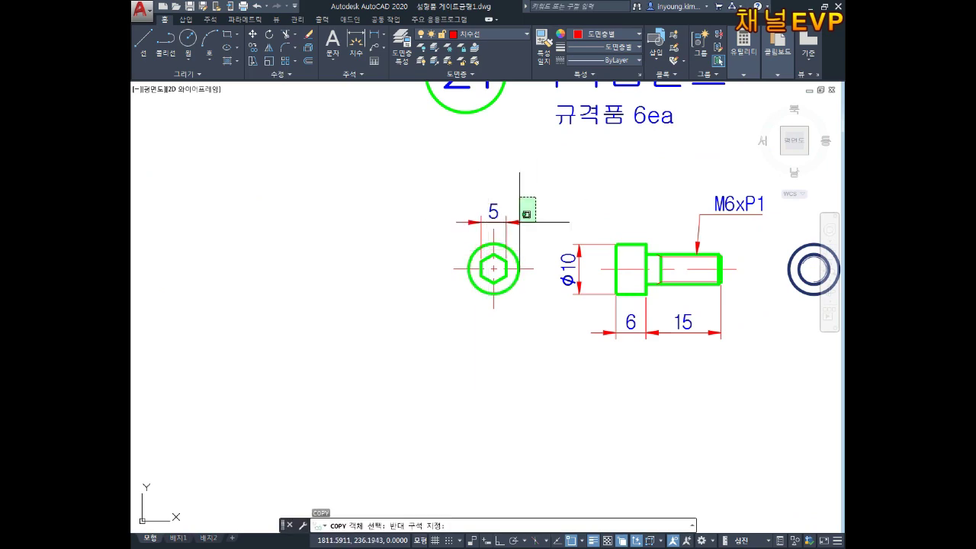
Copy the bolt's top view, based at the head centre, into the ring's upper bolt hole.
left_click(520, 222)
key("Return")
left_click(435, 322)
scroll(435, 323, "down", 3)
mouse_move(508, 242)
middle_mouse_down()
mouse_move(535, 181)
mouse_move(612, 150)
middle_mouse_up()
scroll(426, 281, "up", 2)
mouse_move(427, 281)
middle_mouse_down()
mouse_move(470, 237)
mouse_move(625, 182)
middle_mouse_up()
scroll(536, 148, "down", 3)
scroll(628, 250, "up", 3)
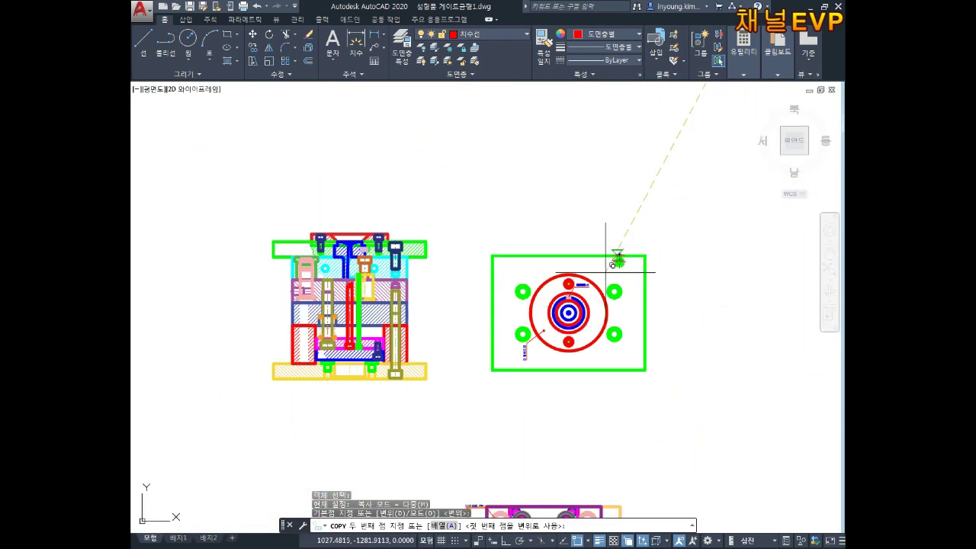
middle_click_drag(627, 250, 627, 183)
scroll(568, 190, "up", 4)
middle_click_drag(592, 212, 549, 235)
left_click(577, 211)
scroll(577, 211, "up", 4)
key("Escape")
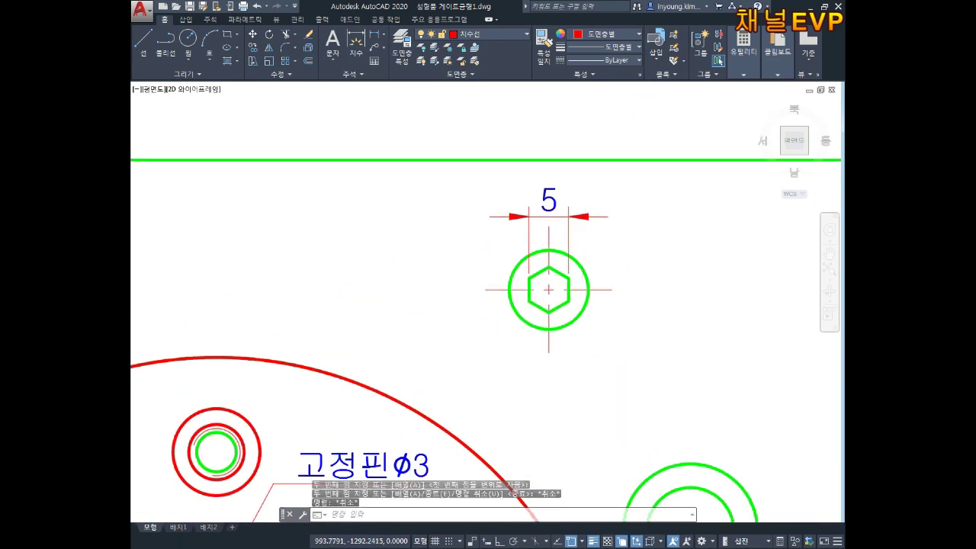
Delete the copied size 5 dimension and the copy's centre lines.
scroll(587, 240, "up", 3)
left_click(492, 141)
left_click(408, 160)
key("Delete")
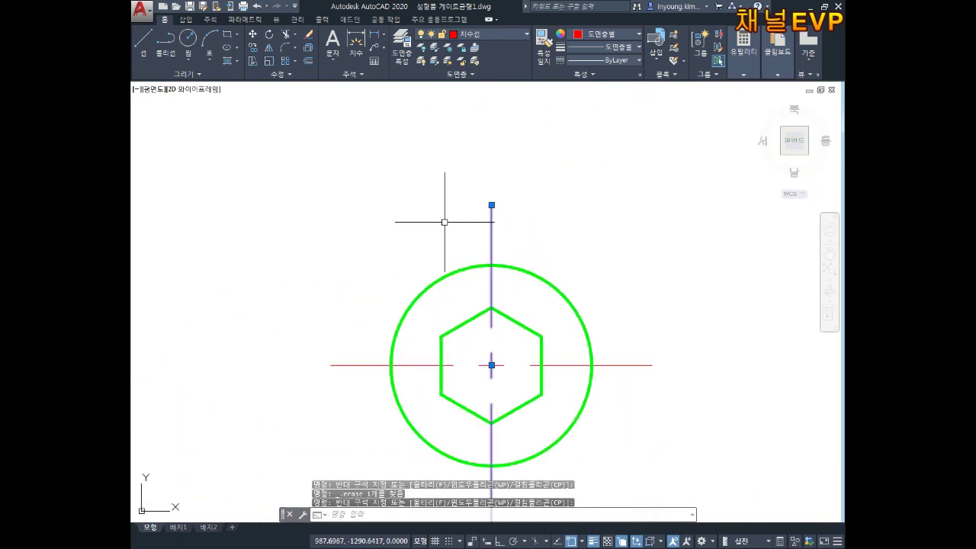
key("Delete")
left_click(701, 286)
left_click(682, 349)
key("Delete")
Put the plan view's hexagon head and circle on layer 외형선 with navy colour 34,52,110.
scroll(665, 257, "down", 4)
scroll(640, 305, "down", 4)
scroll(488, 283, "down", 4)
middle_click_drag(305, 243, 453, 283)
scroll(454, 318, "up", 6)
scroll(453, 318, "down", 4)
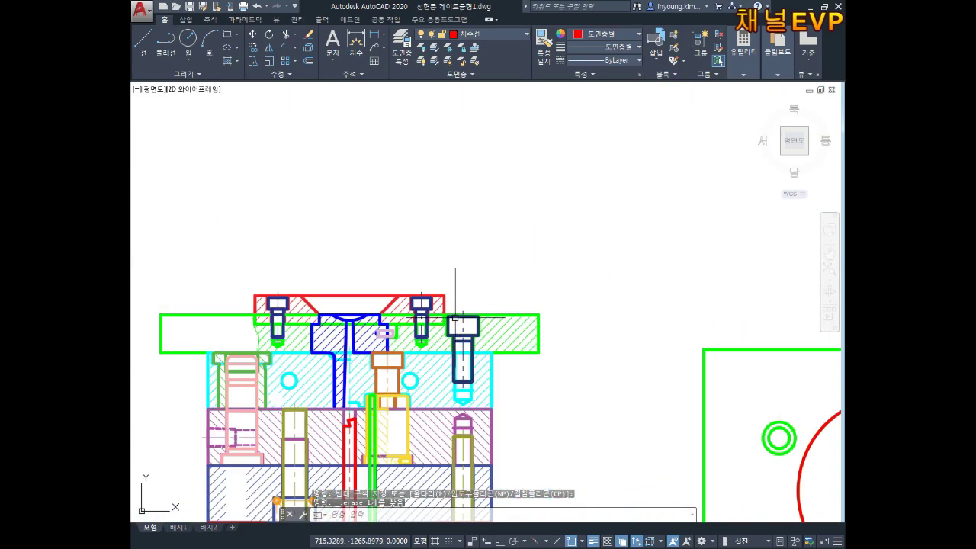
middle_click_drag(638, 358, 398, 248)
middle_click_drag(727, 271, 592, 245)
scroll(606, 182, "up", 4)
left_click_drag(606, 181, 516, 242)
left_click(485, 35)
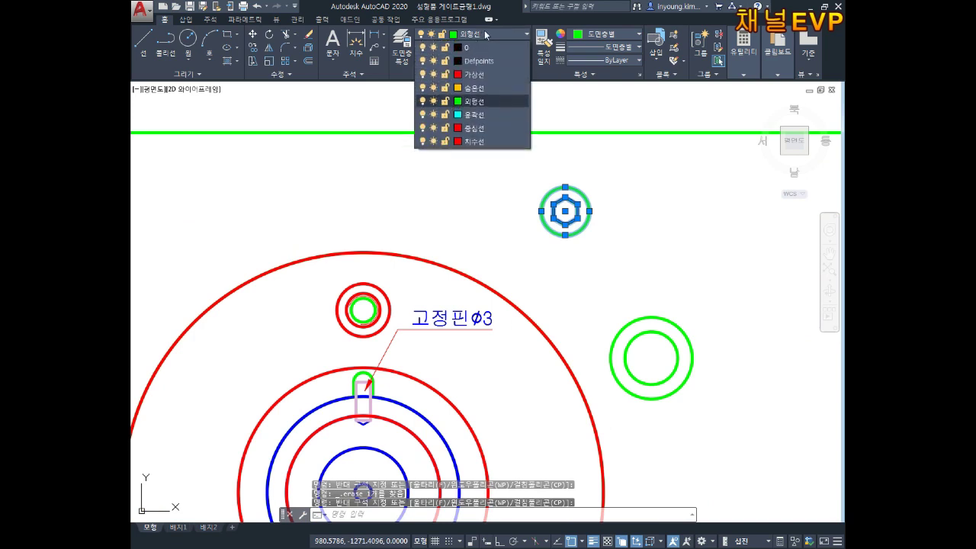
left_click(493, 33)
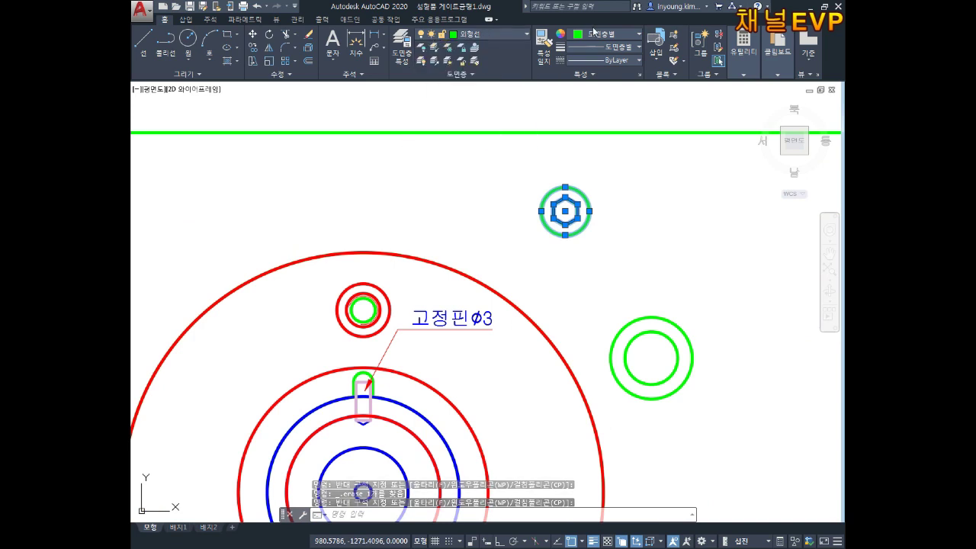
left_click(621, 34)
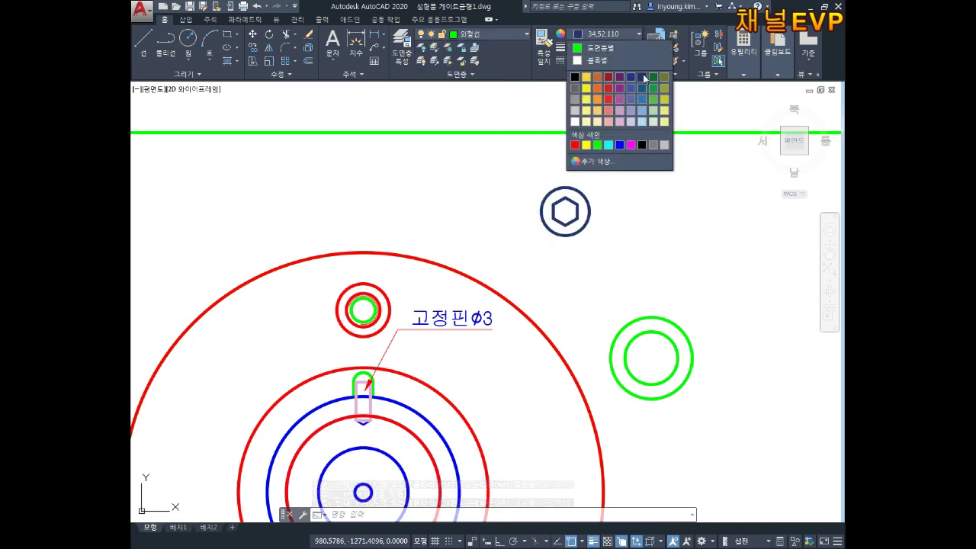
left_click(642, 77)
middle_click_drag(601, 192, 596, 193)
key("Escape")
key("Escape")
key("Escape")
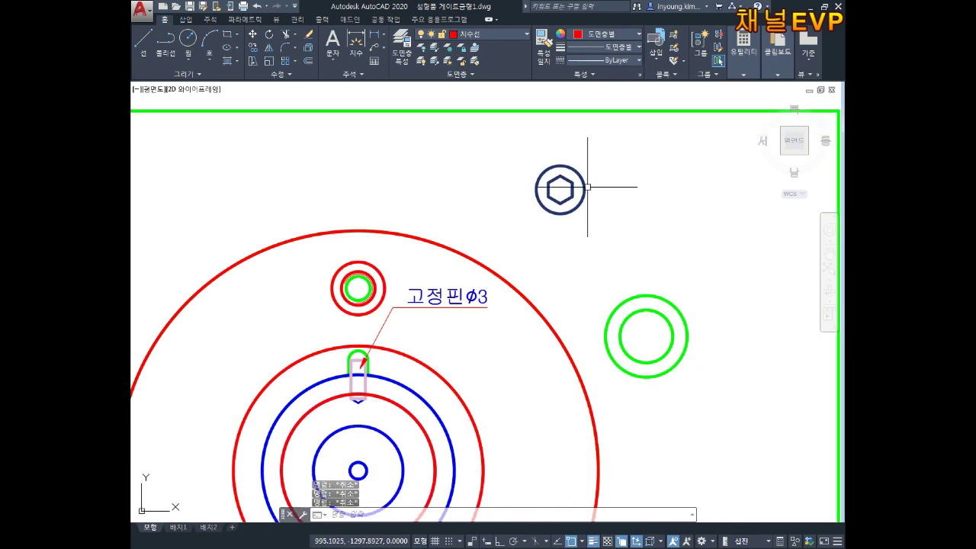
Start a block with its base point on the hex head and the head window-selected.
type("ㅂ")
key("Return")
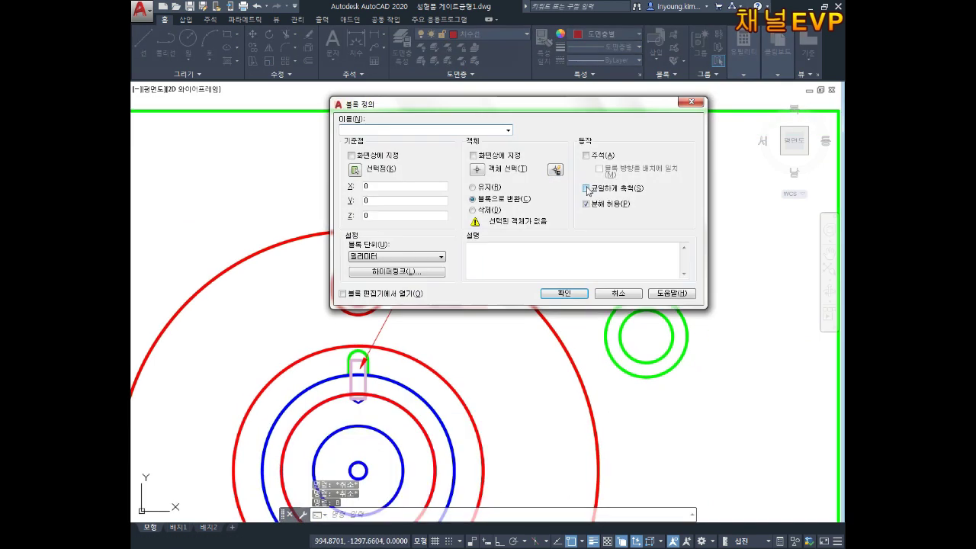
type("ㅂ")
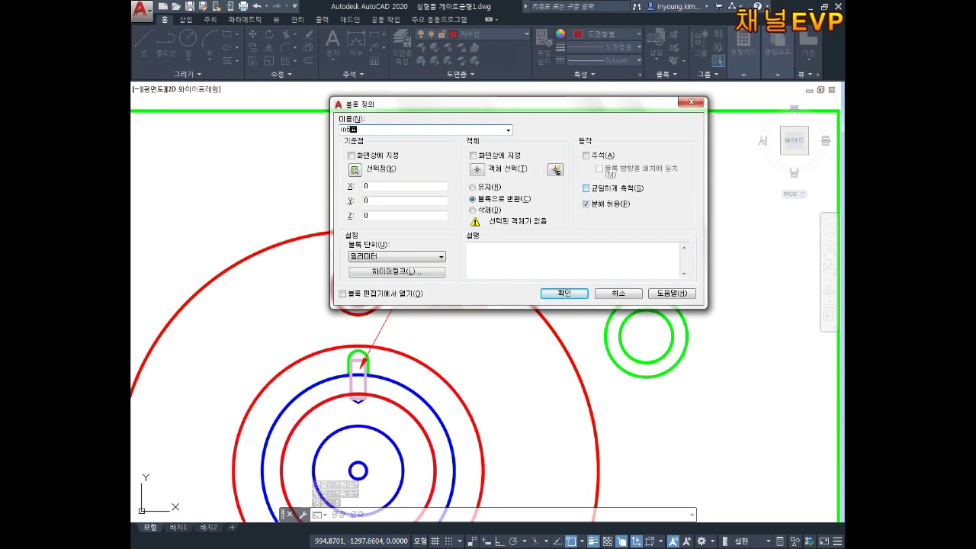
left_click(355, 170)
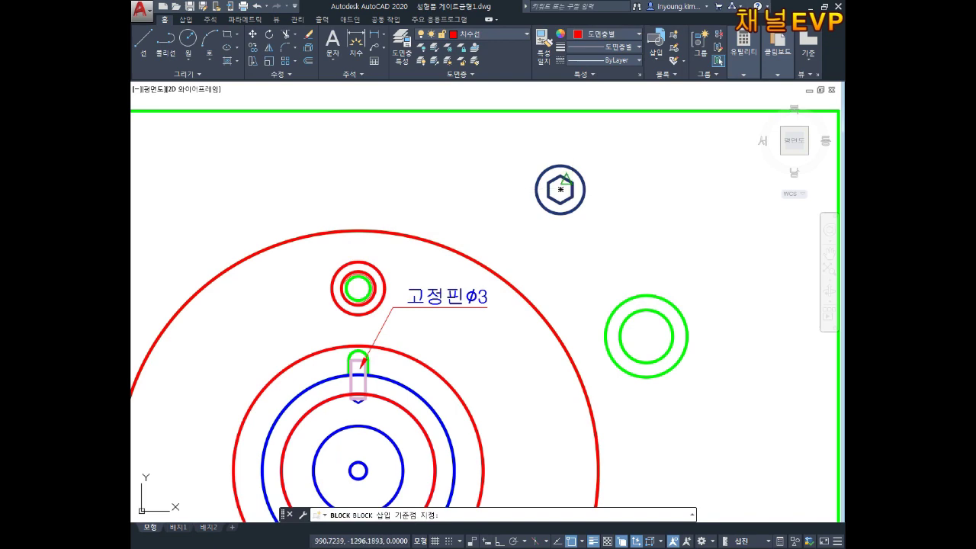
left_click(565, 179)
left_click(478, 170)
scroll(559, 191, "up", 3)
left_click(621, 117)
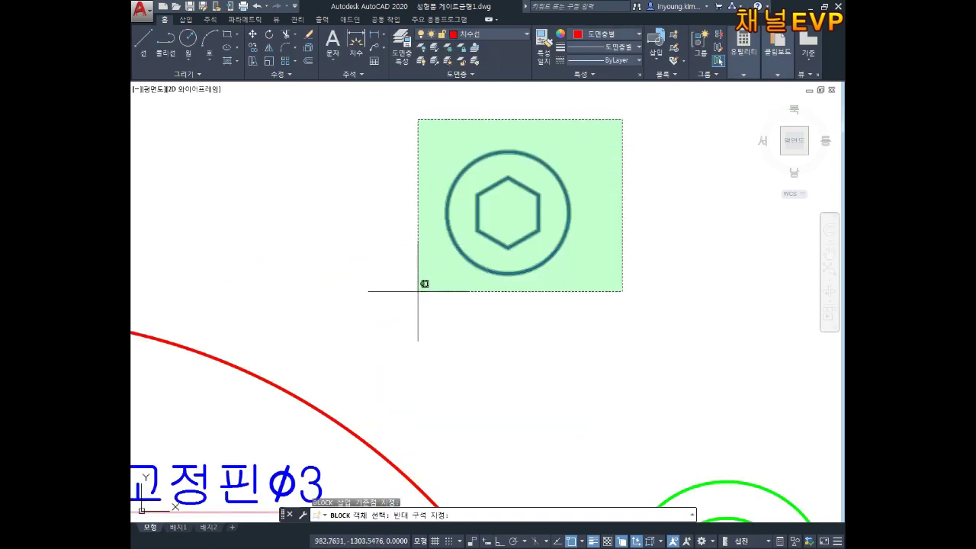
left_click(434, 268)
key("Return")
Decline redefining m6평면 and create the block under a new name instead.
left_click(555, 293)
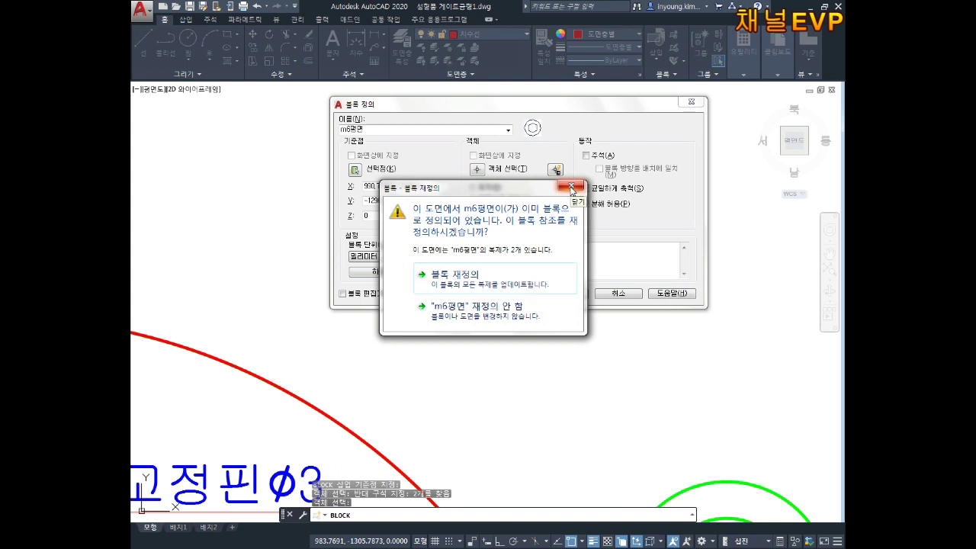
left_click(571, 187)
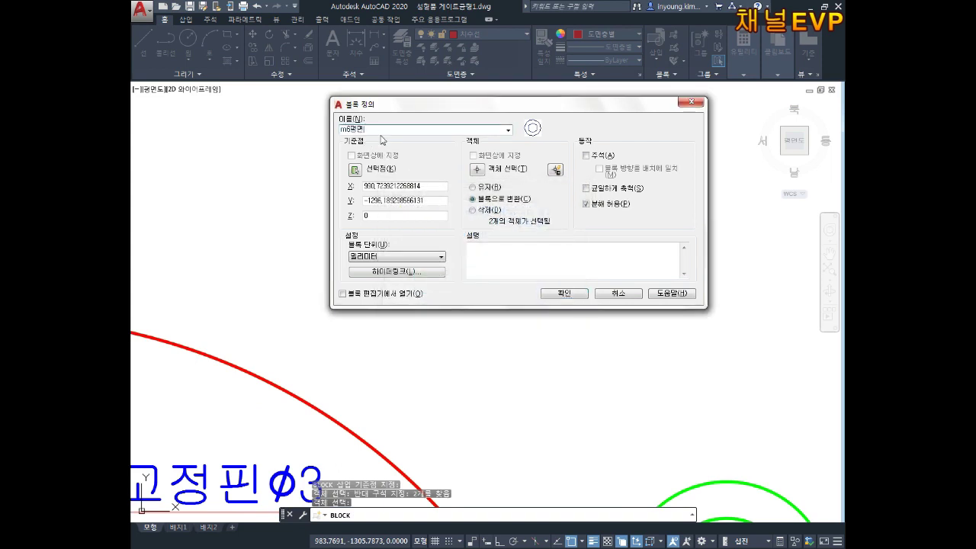
type("측")
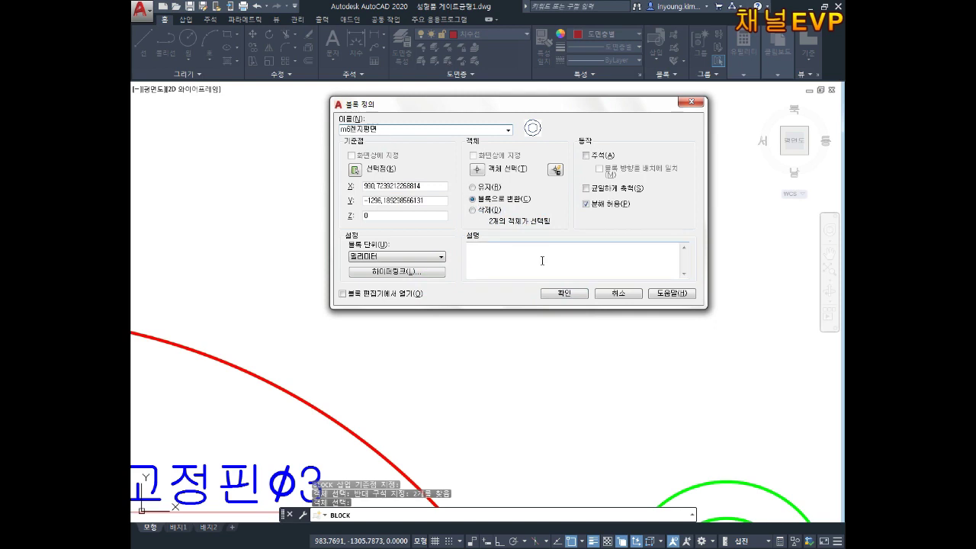
left_click(566, 295)
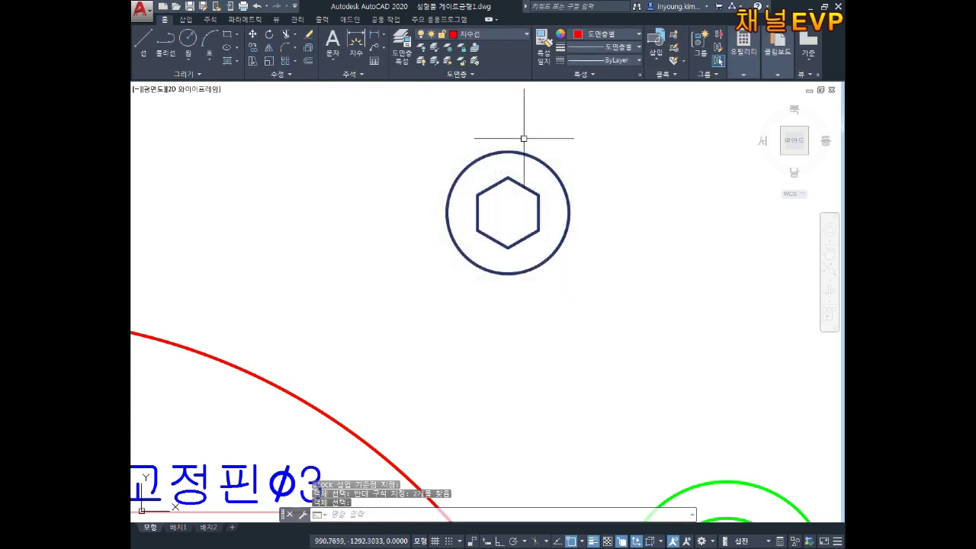
scroll(524, 222, "down", 4)
key("Escape")
key("Escape")
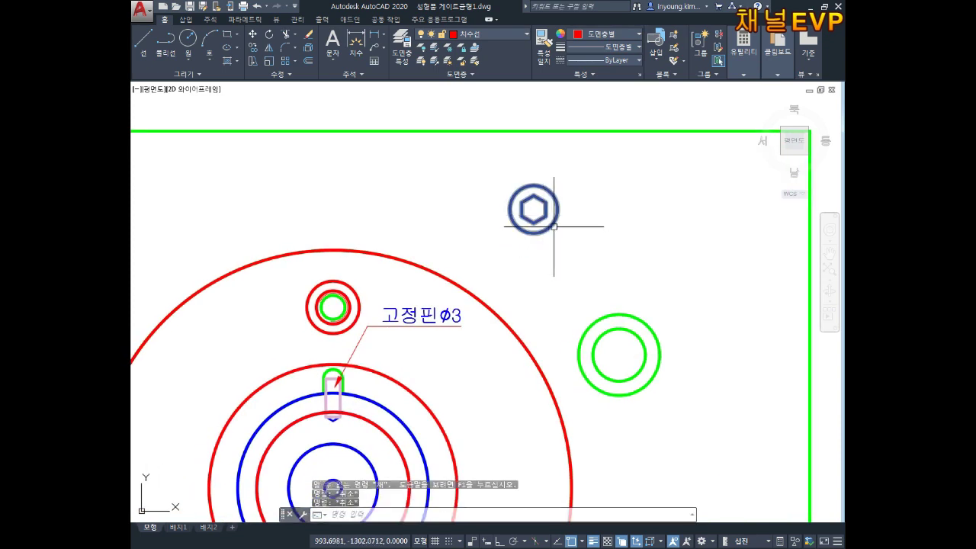
key("Return")
Copy the hex head, based at its centre, into the ring's upper bolt hole.
left_click(584, 175)
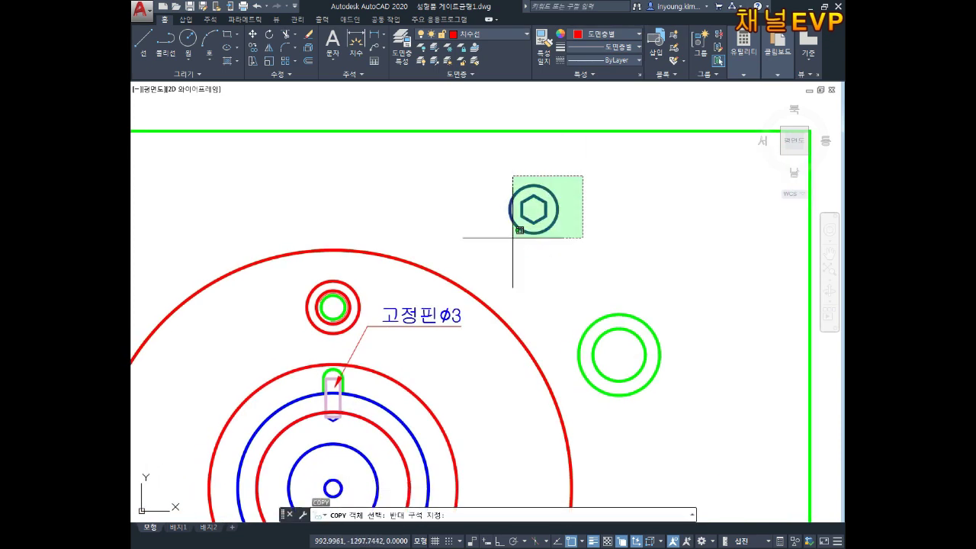
left_click(547, 200)
key("Return")
left_click(533, 209)
scroll(411, 259, "up", 1)
scroll(398, 270, "up", 1)
scroll(426, 270, "up", 2)
left_click(396, 270)
Place a second copy in the lower bolt hole and re-centre the whole plate.
scroll(398, 305, "down", 2)
scroll(423, 336, "down", 2)
scroll(423, 339, "up", 3)
scroll(458, 312, "down", 2)
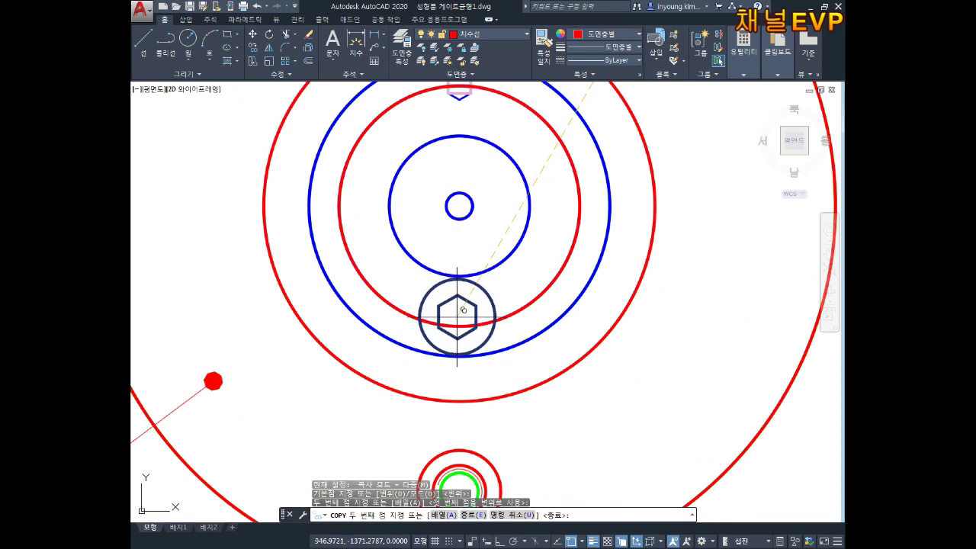
middle_click_drag(458, 311, 468, 214)
left_click(471, 395)
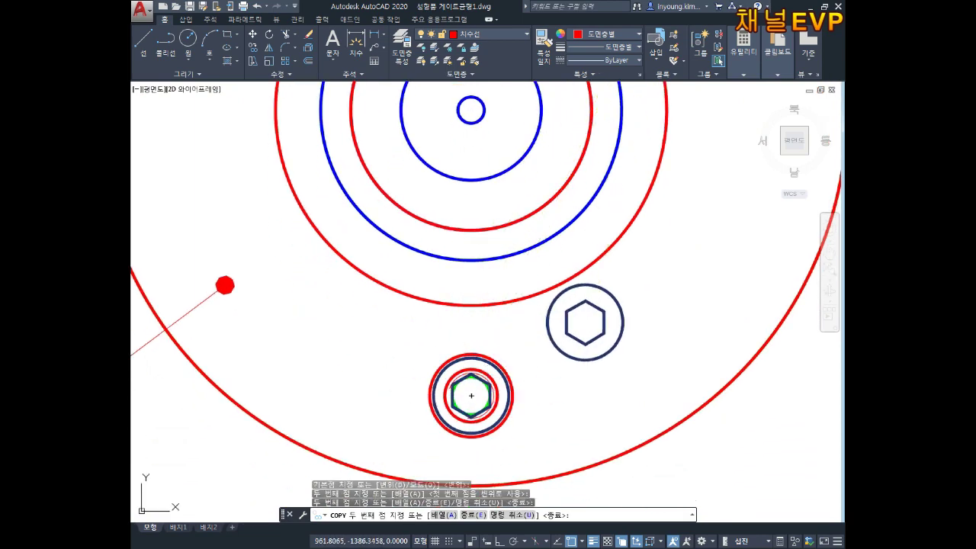
key("Escape")
key("Escape")
scroll(584, 324, "down", 5)
mouse_move(618, 227)
middle_mouse_down()
mouse_move(542, 354)
mouse_move(578, 280)
middle_mouse_up()
scroll(541, 285, "up", 3)
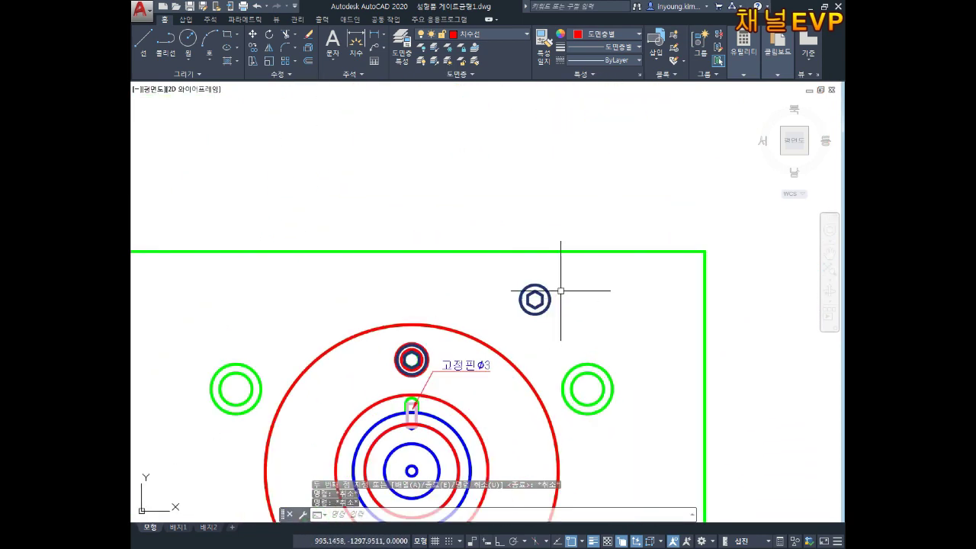
middle_click_drag(399, 480, 453, 330)
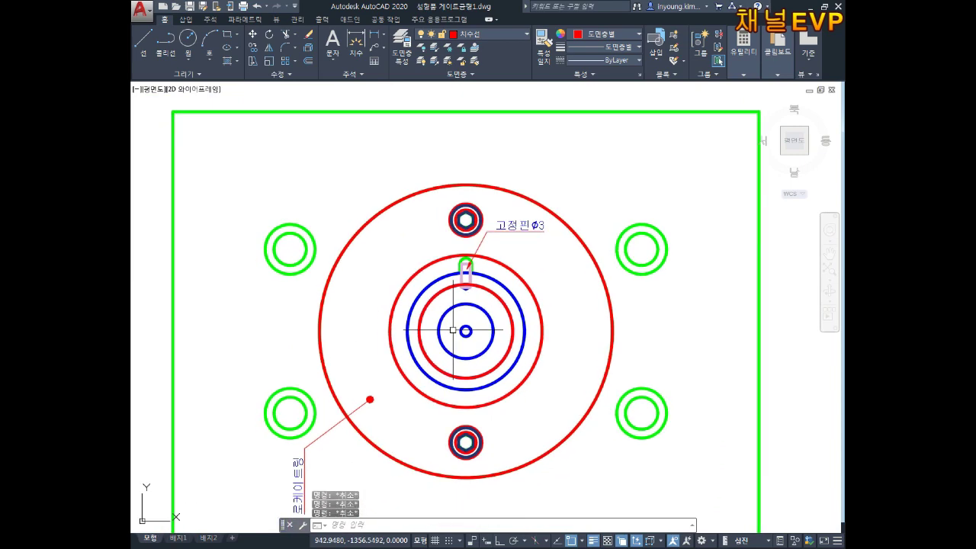
Start a new block definition with the B alias and enter a new block name.
type("b")
key("Return")
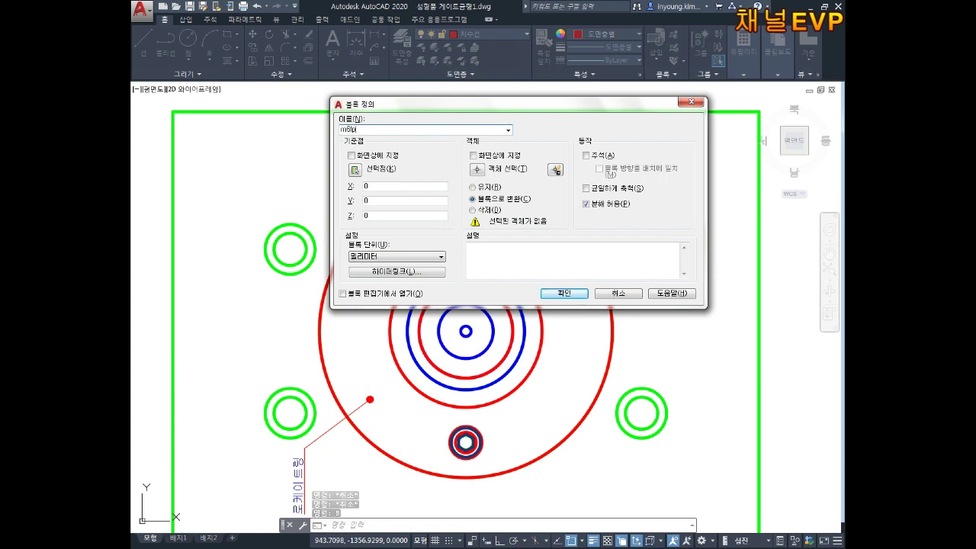
key("BackSpace")
key("BackSpace")
type("볼트평면2ea")
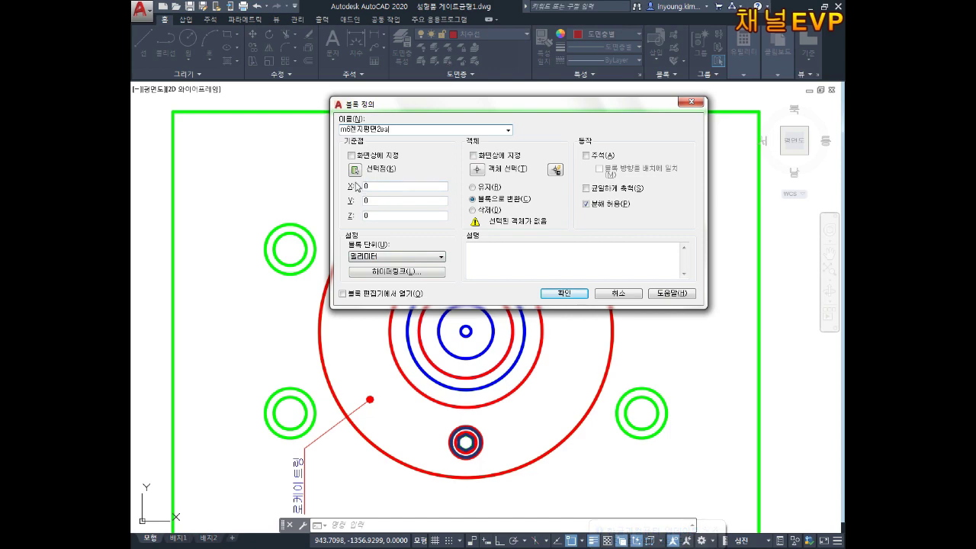
Base the block at the hole centre, select the upper hole's hex head, and create it.
left_click(355, 170)
scroll(458, 446, "up", 3)
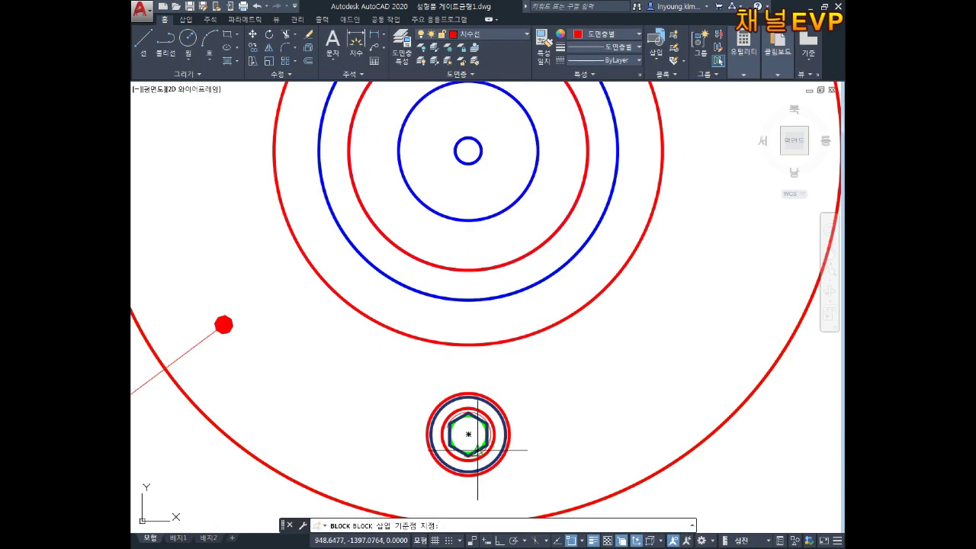
left_click(466, 435)
left_click(476, 169)
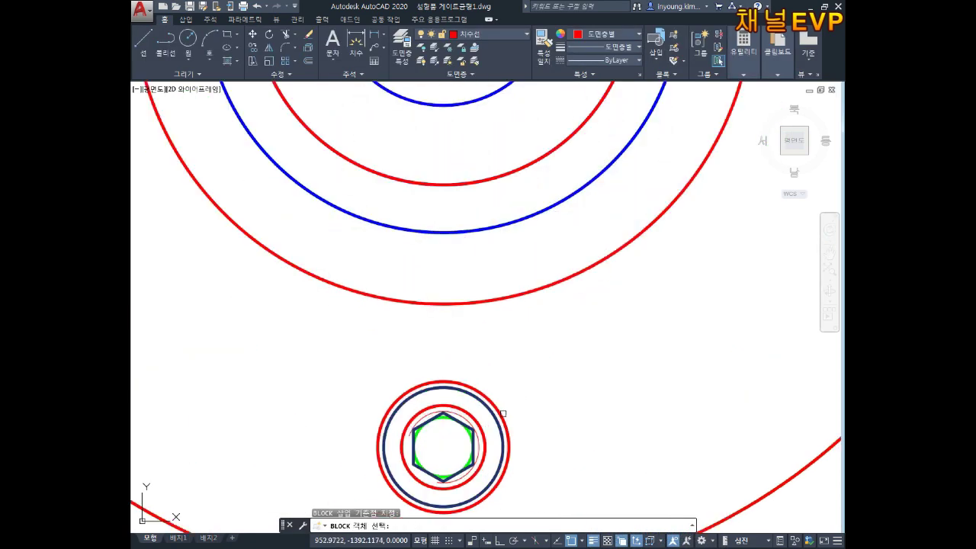
middle_click_drag(488, 346, 489, 501)
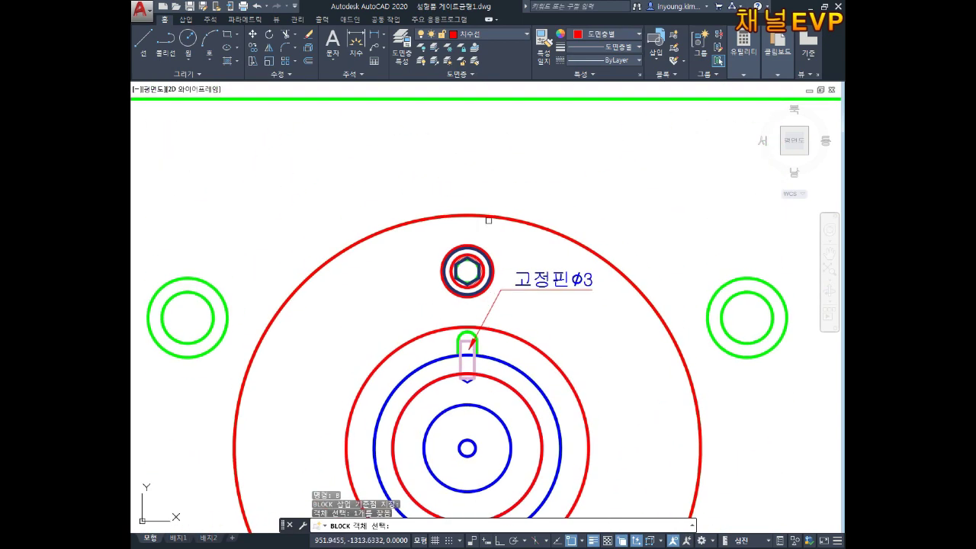
scroll(486, 200, "up", 3)
left_click(464, 328)
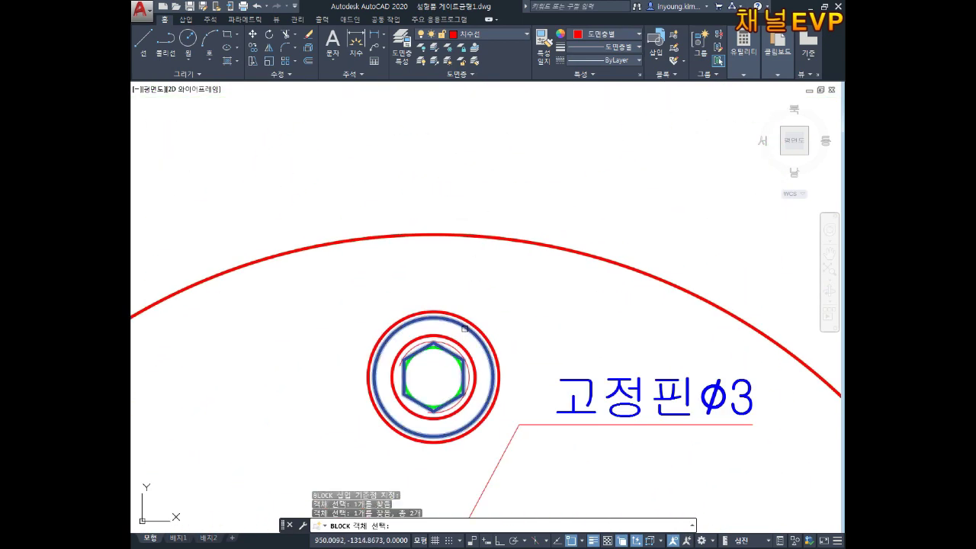
key("Return")
left_click(563, 299)
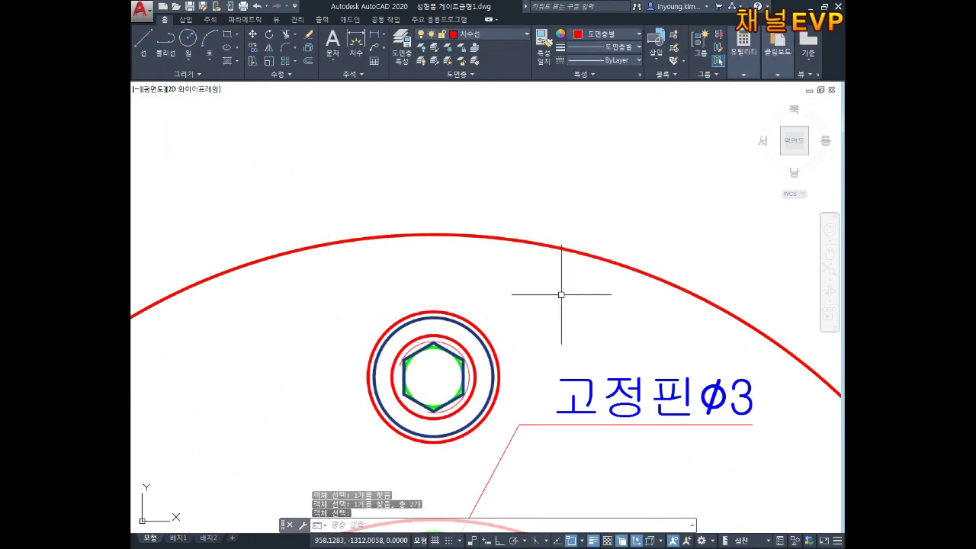
scroll(560, 292, "down", 2)
middle_click_drag(549, 374, 543, 217)
scroll(537, 365, "up", 1)
scroll(537, 365, "down", 2)
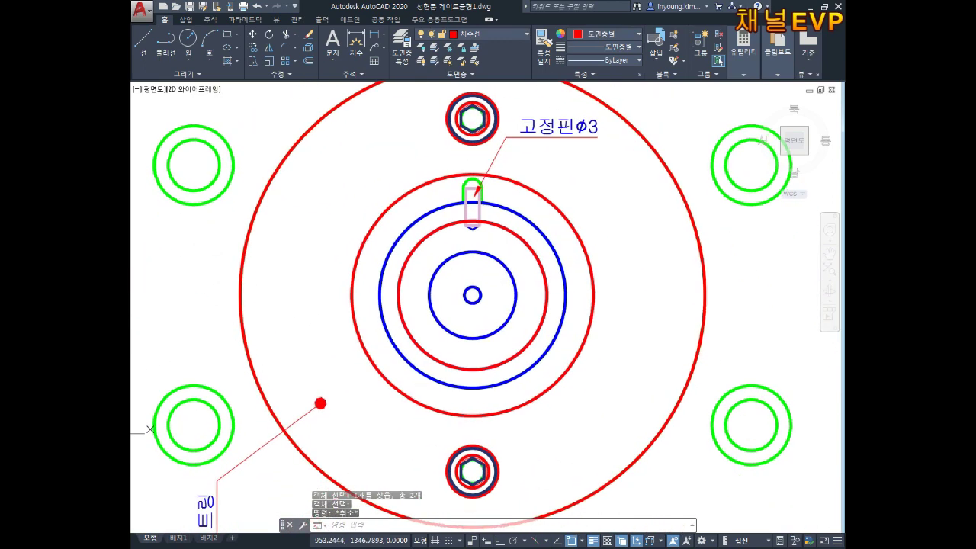
Copy the lower hole's hex head from its centre onto the upper bolt hole.
middle_click_drag(507, 441, 501, 356)
type("co")
key("Return")
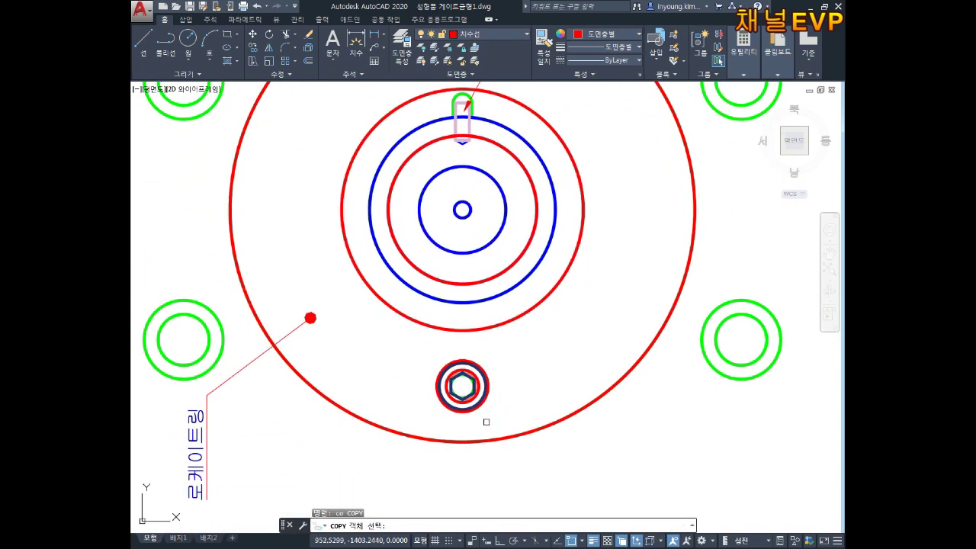
scroll(486, 414, "up", 2)
left_click(480, 356)
key("Return")
left_click(447, 371)
scroll(631, 315, "down", 3)
left_click(527, 174)
scroll(609, 384, "up", 1)
key("Return")
key("Escape")
key("Escape")
key("Escape")
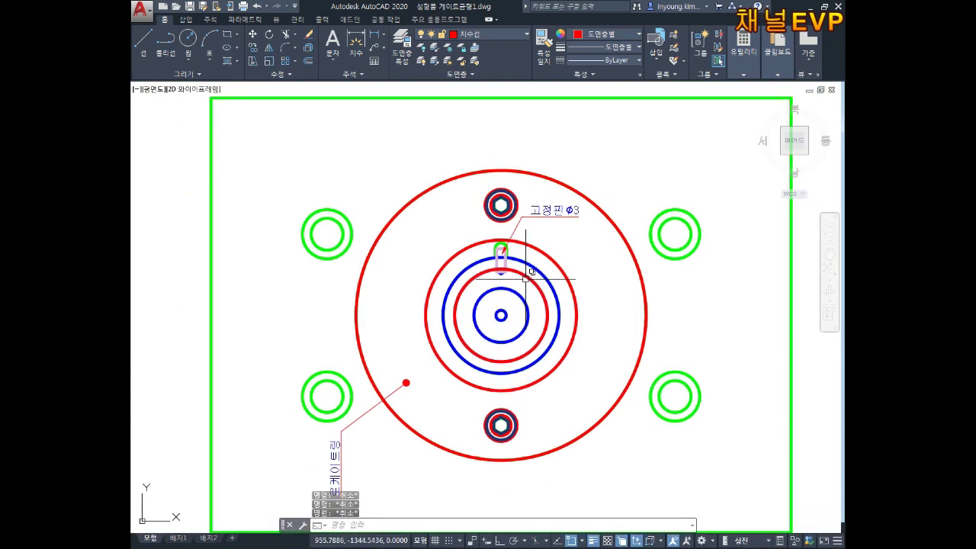
Zoom out to show the whole plate plan with the section view beside it.
scroll(503, 259, "up", 2)
scroll(510, 273, "up", 3)
middle_click_drag(509, 273, 516, 225)
scroll(516, 225, "down", 4)
scroll(526, 251, "down", 2)
middle_click_drag(548, 308, 548, 266)
scroll(603, 246, "down", 1)
scroll(604, 245, "down", 2)
mouse_move(604, 245)
middle_mouse_down()
mouse_move(682, 274)
mouse_move(603, 269)
middle_mouse_up()
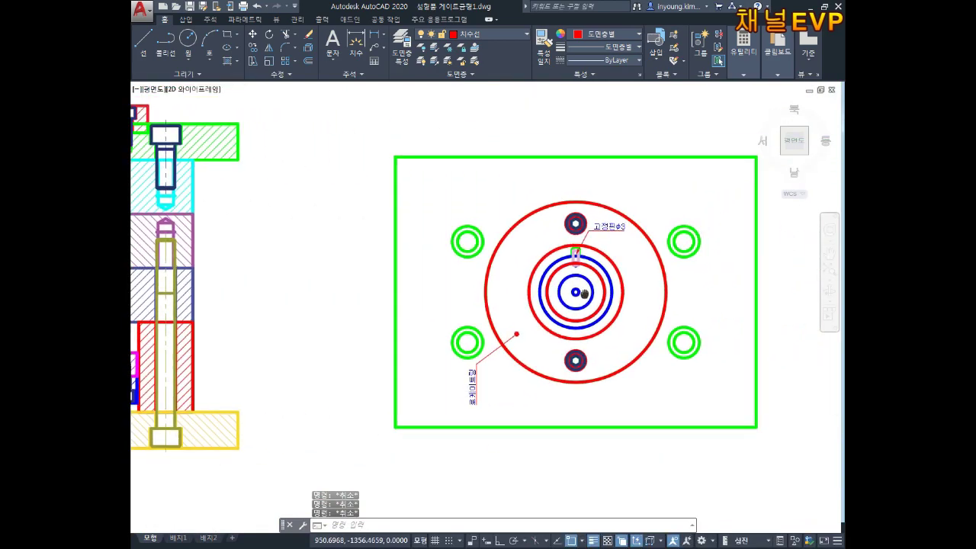